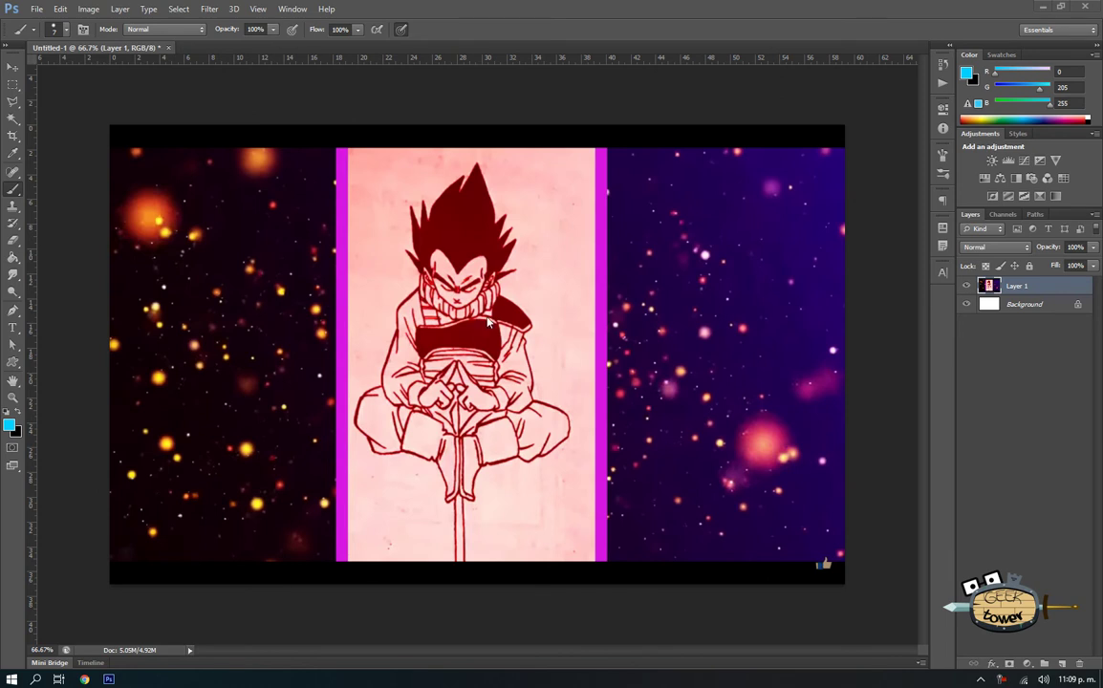
# - Marquee-select the pink sketch panel and copy it onto a new Layer 2 with Ctrl+J
pyautogui.scroll(1, 420, 254)
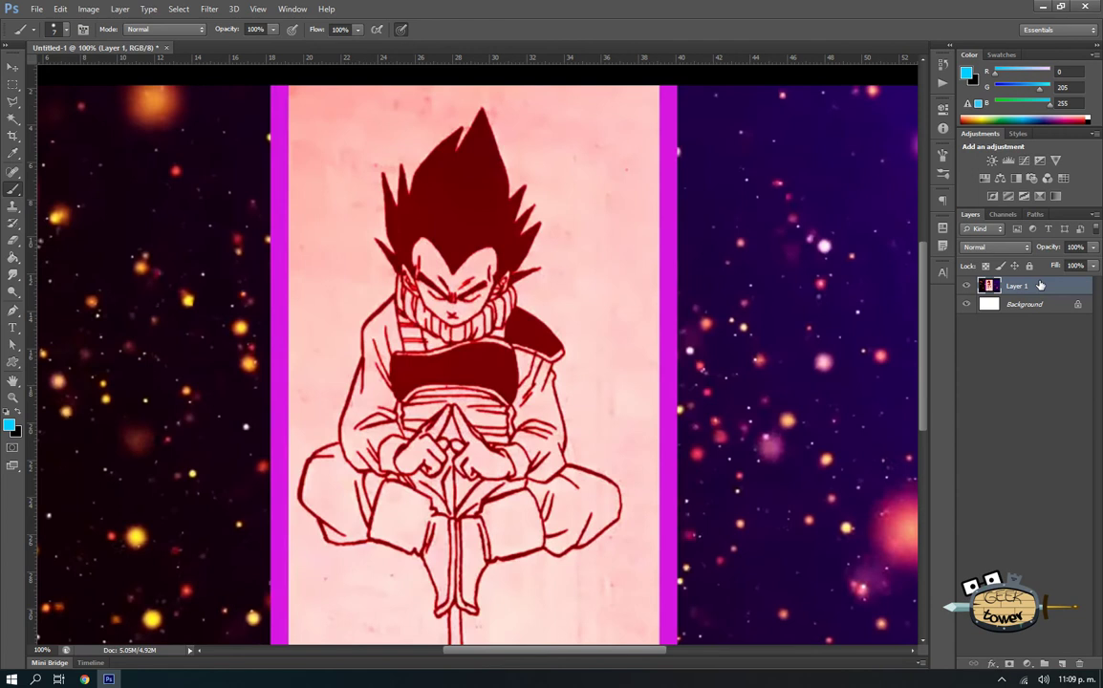
pyautogui.scroll(-1, 735, 415)
pyautogui.scroll(-1, 732, 413)
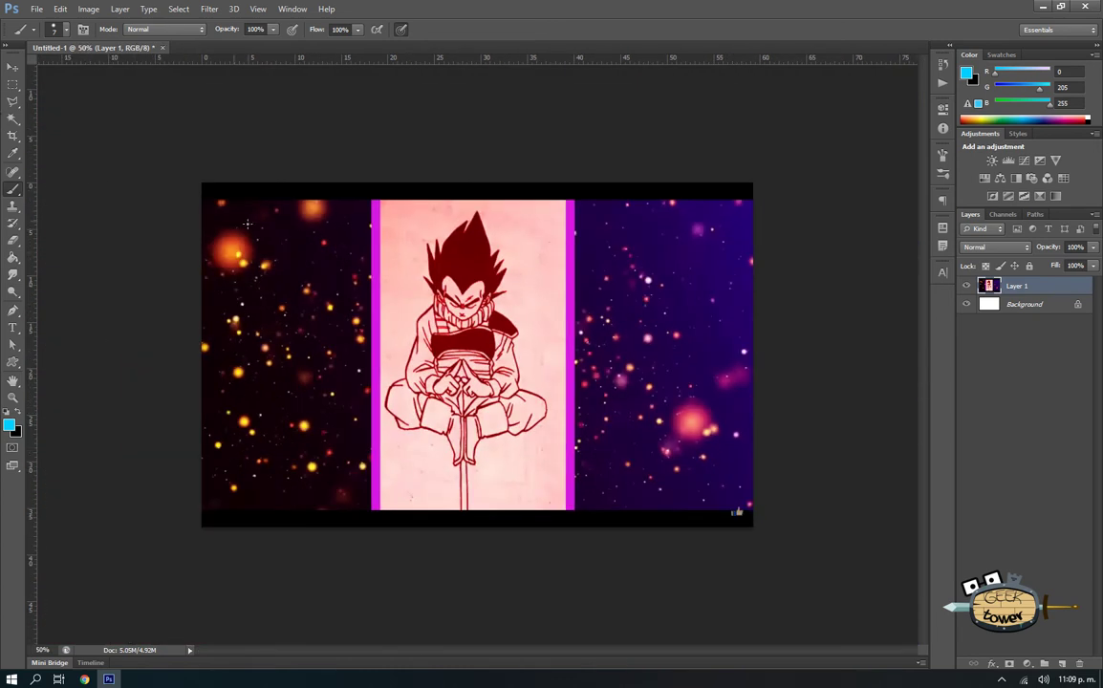
pyautogui.click(13, 84)
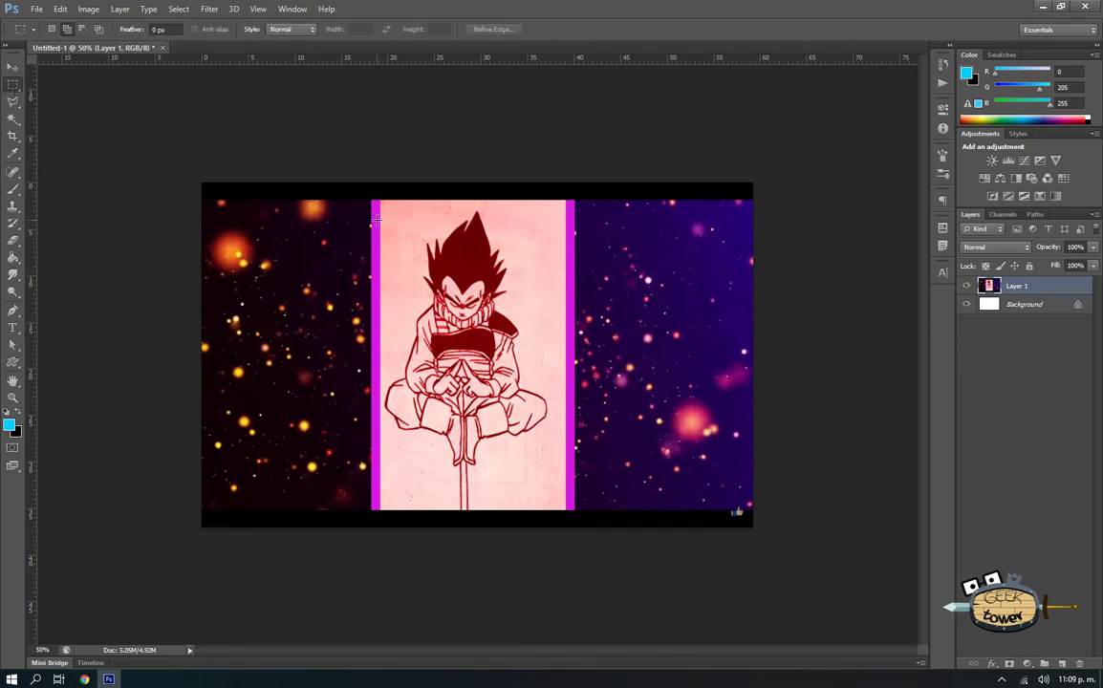
pyautogui.scroll(1, 385, 206)
pyautogui.moveTo(350, 148)
pyautogui.mouseDown()
pyautogui.moveTo(586, 563)
pyautogui.moveTo(597, 562)
pyautogui.mouseUp()
pyautogui.hotkey('ctrl', 'j')
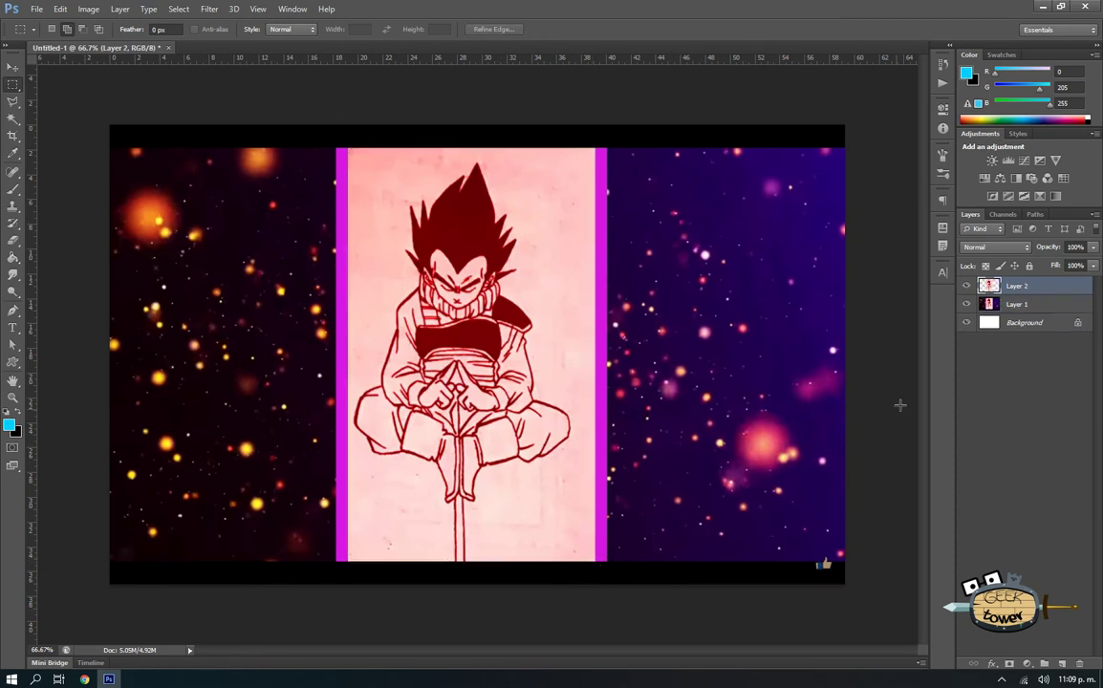
pyautogui.hotkey('ctrl', 'z')
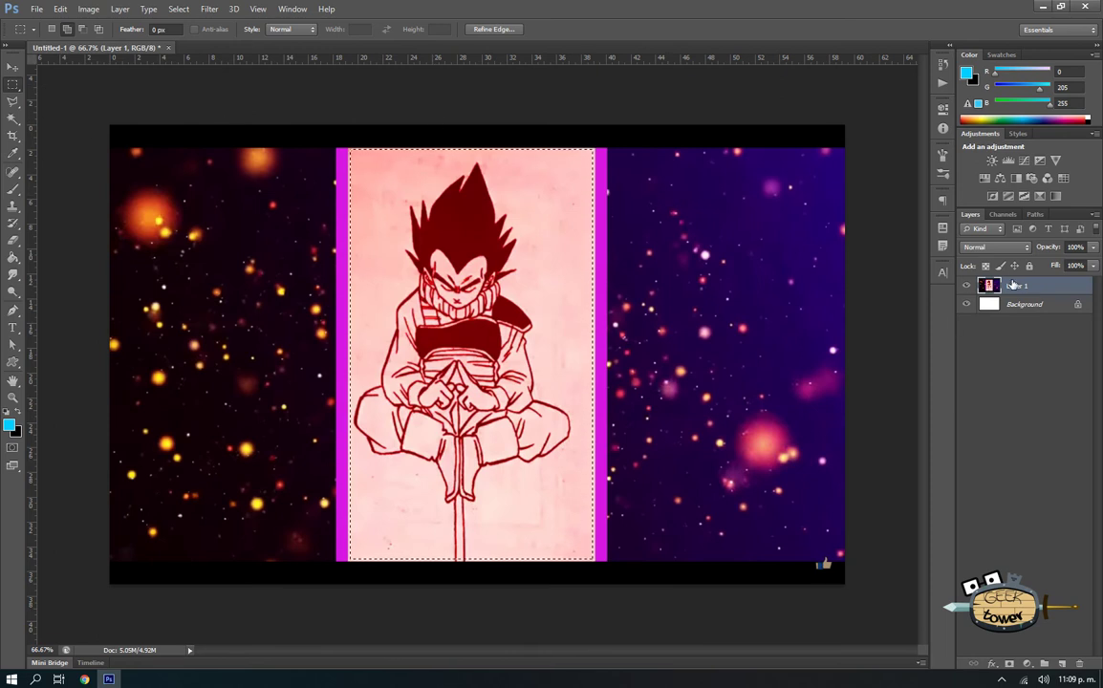
pyautogui.press('j')
pyautogui.hotkey('ctrl', 'j')
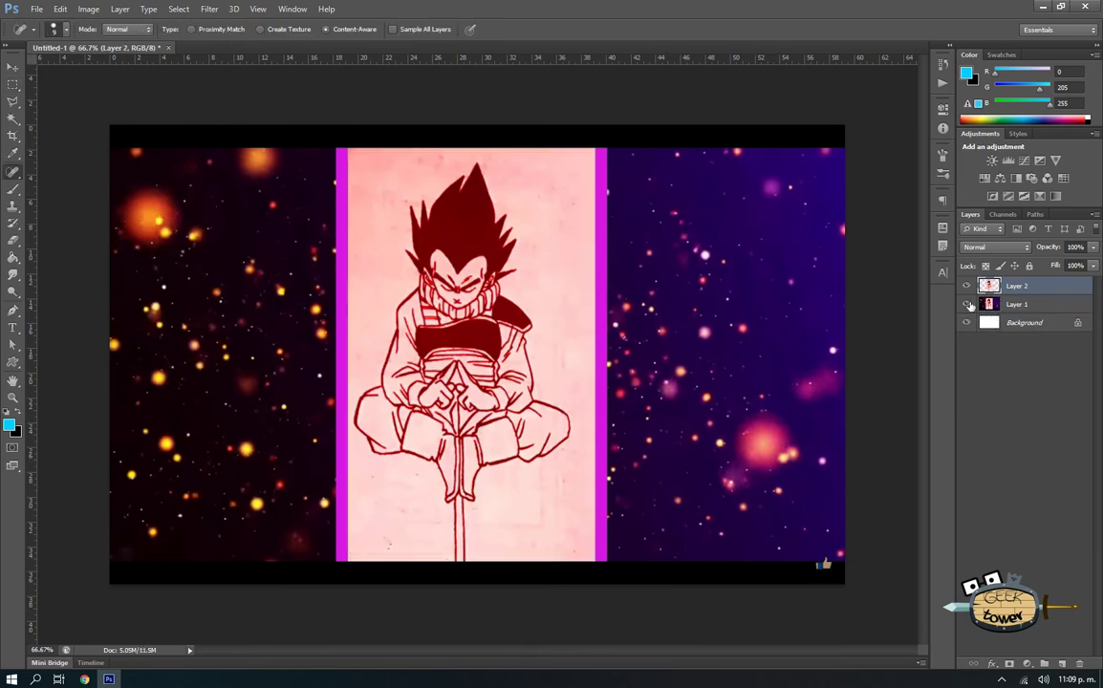
# - Hide the starry Layer 1 and stretch a copy of the panel's left edge to the canvas's left side
pyautogui.click(965, 303)
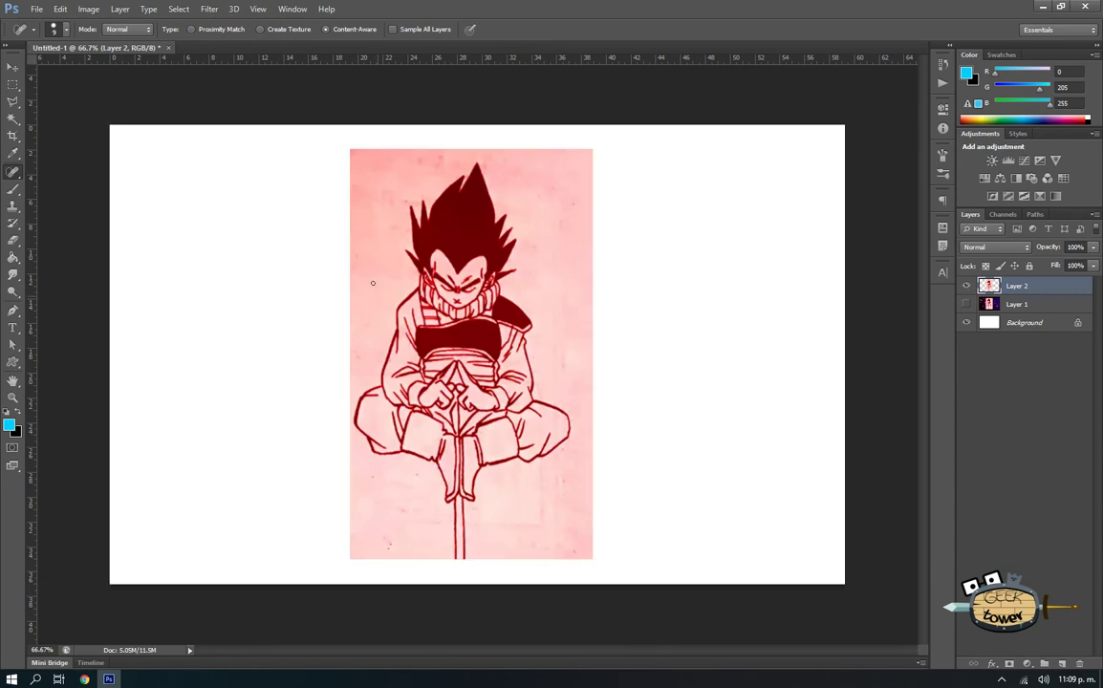
pyautogui.click(12, 84)
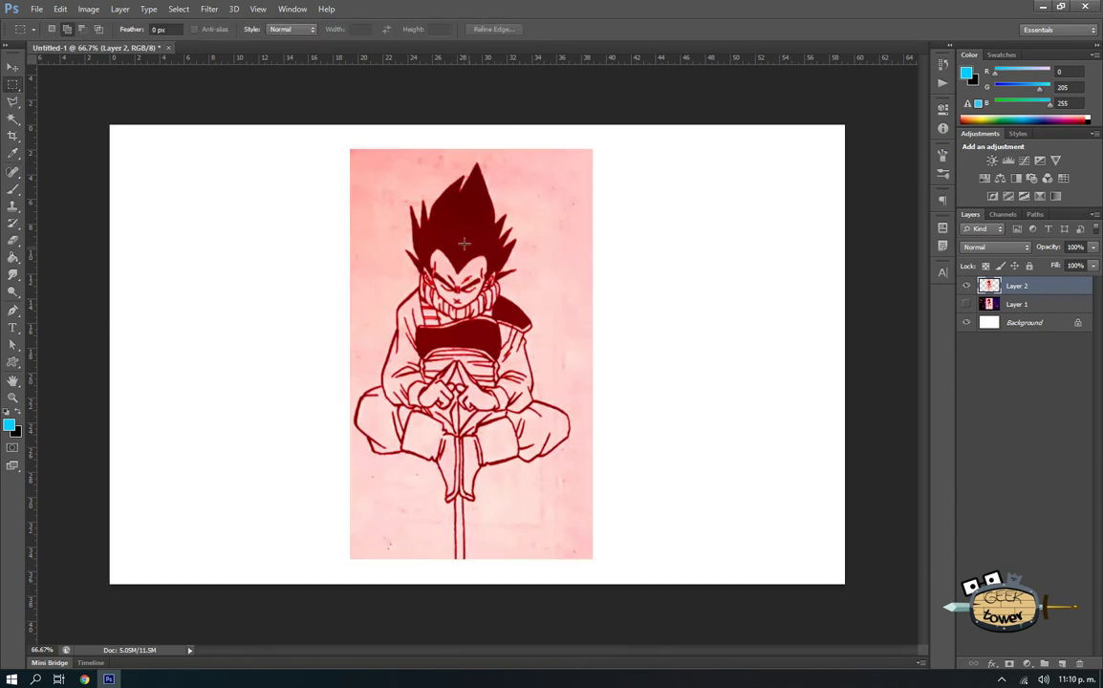
pyautogui.moveTo(274, 128); pyautogui.dragTo(352, 573)
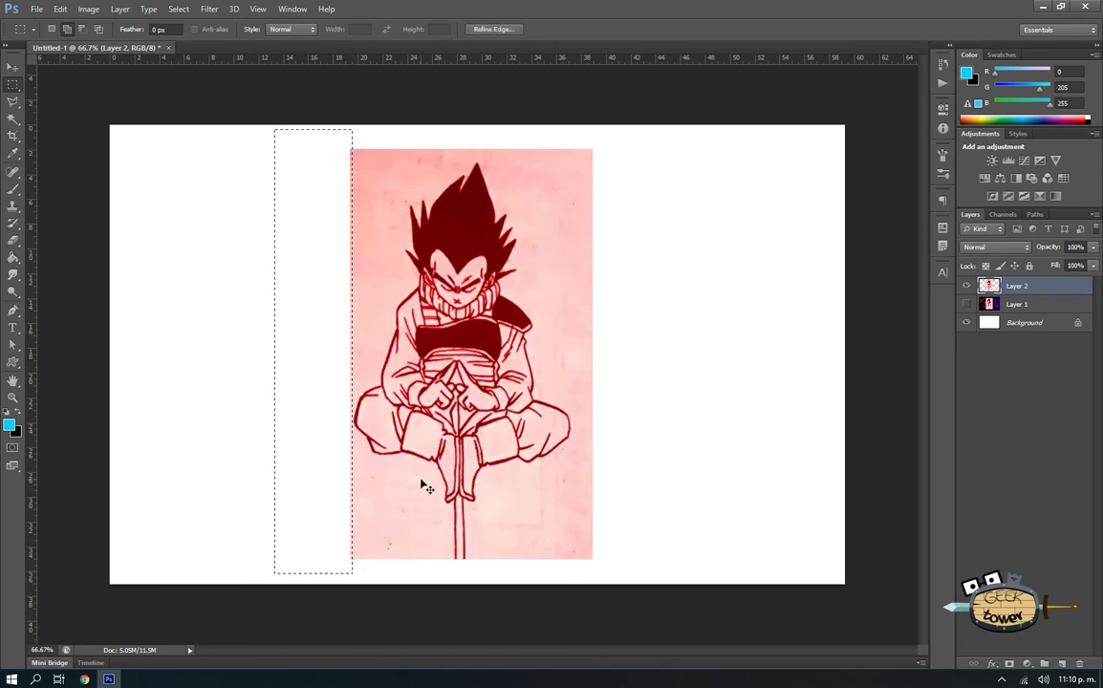
pyautogui.hotkey('ctrl', 't')
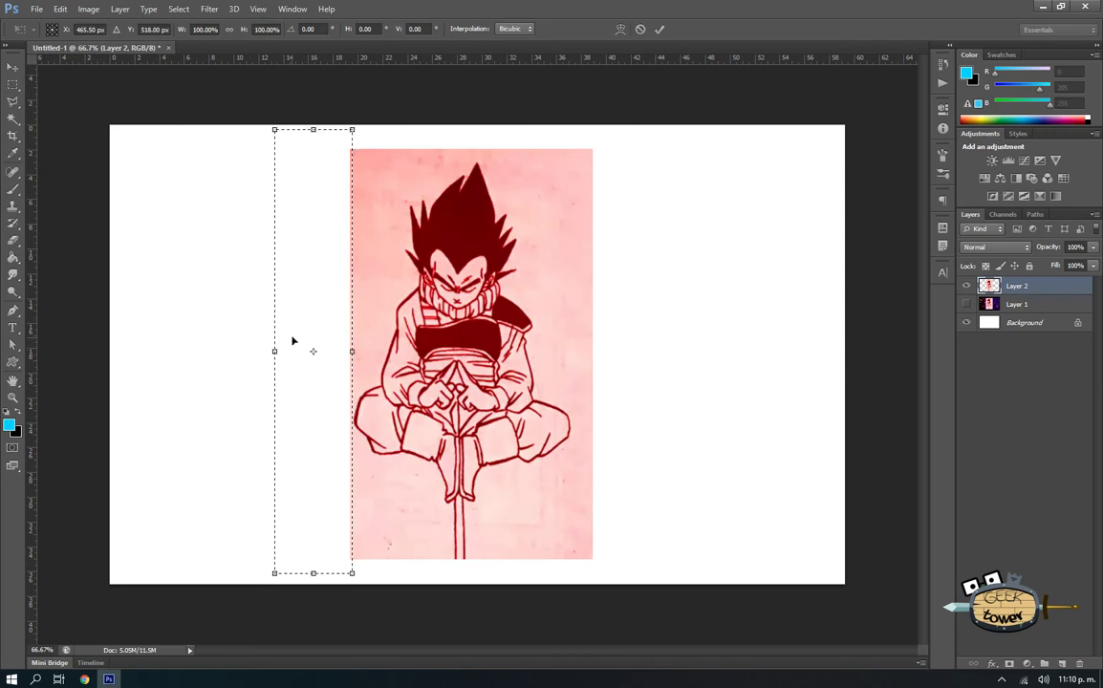
pyautogui.press('Escape')
pyautogui.hotkey('ctrl', 'shift', 'alt', 'n')
pyautogui.hotkey('ctrl', 'd')
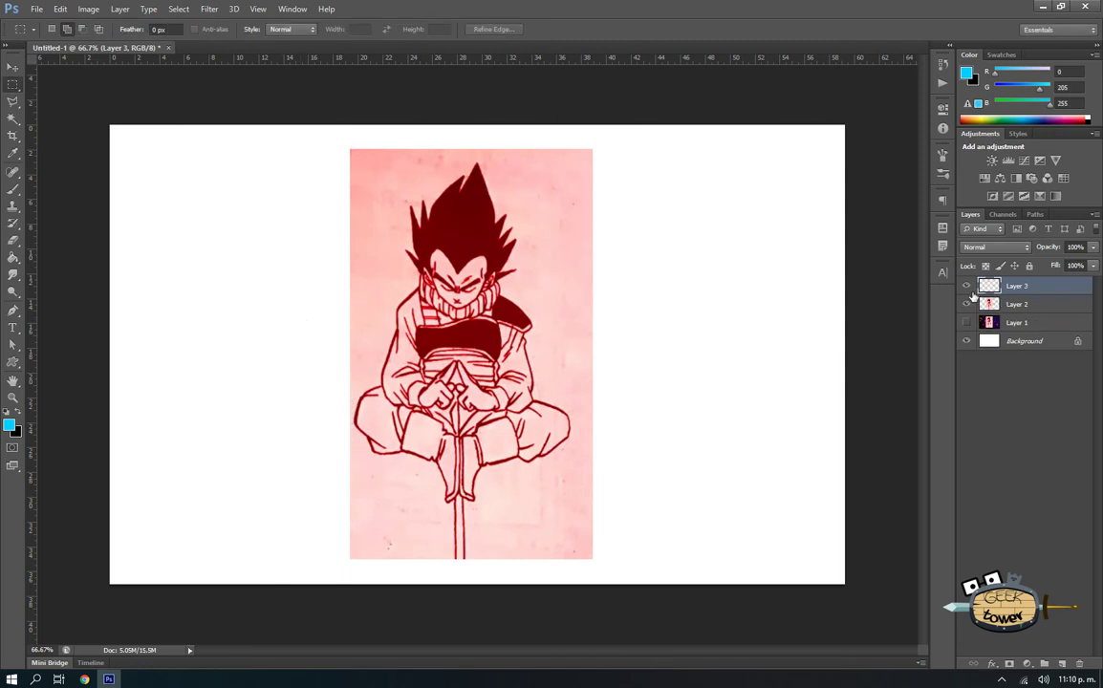
pyautogui.click(966, 305)
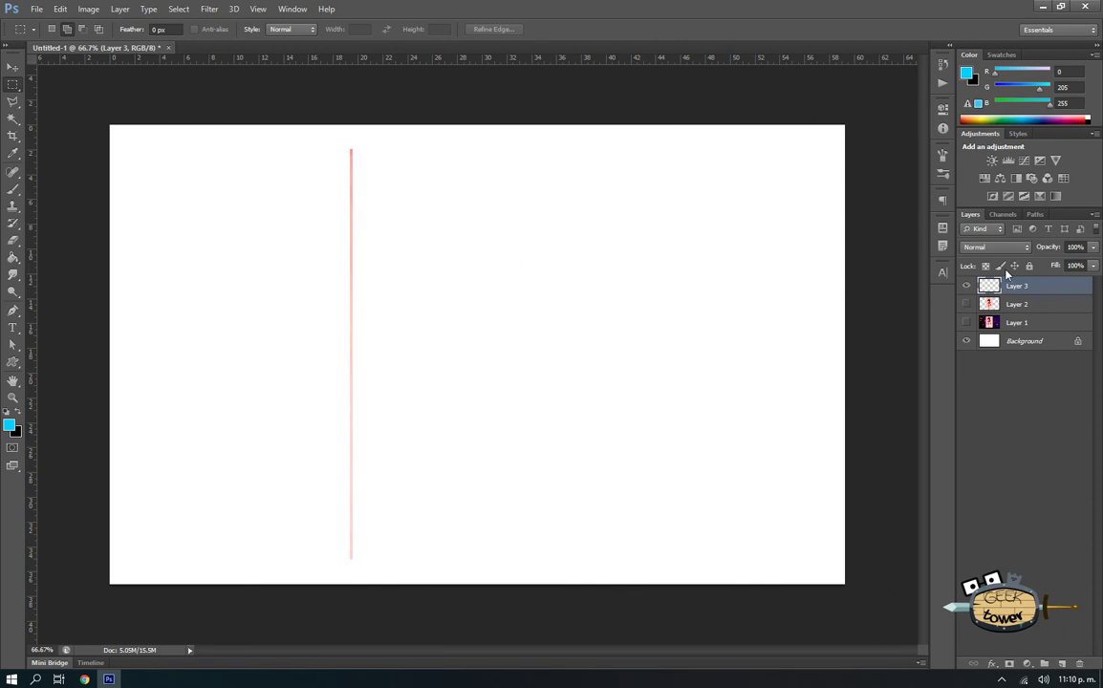
pyautogui.hotkey('ctrl', 't')
pyautogui.moveTo(344, 356); pyautogui.dragTo(42, 354)
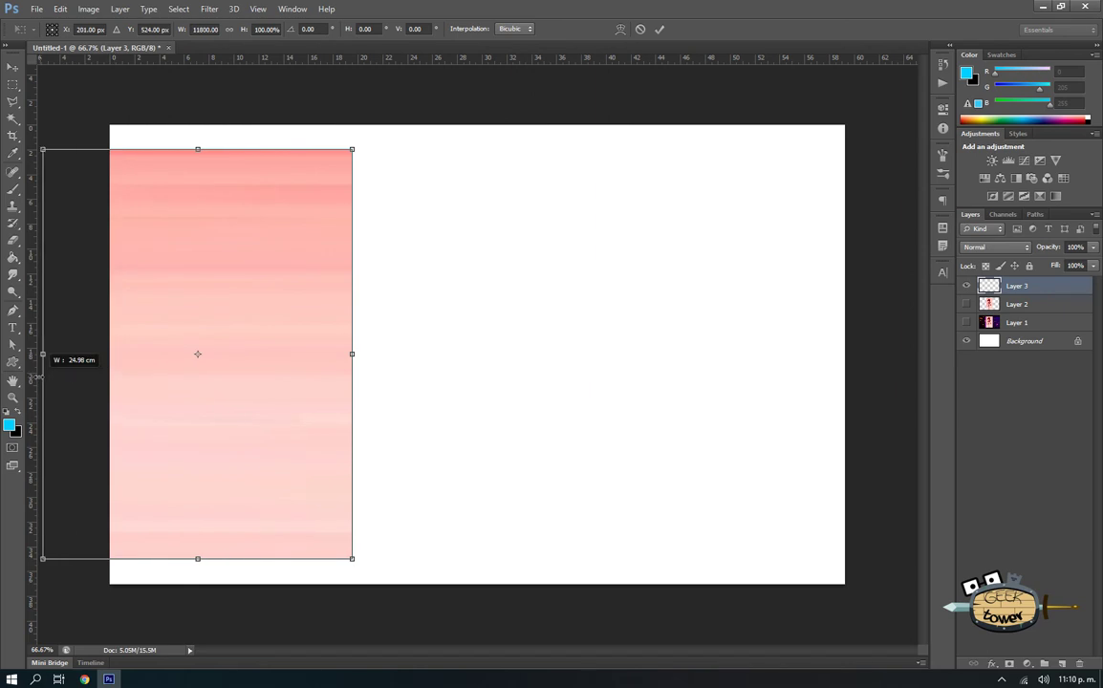
pyautogui.press('Return')
pyautogui.click(965, 304)
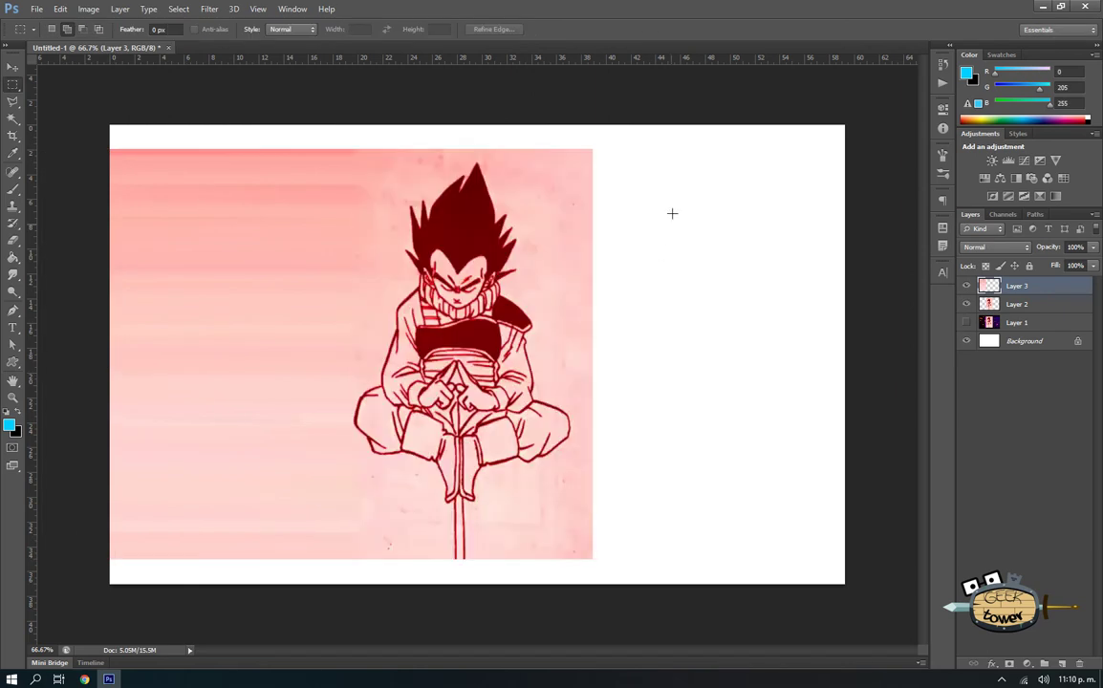
# - Copy the panel's right edge strip and stretch it to the canvas's right edge
pyautogui.moveTo(676, 129)
pyautogui.mouseDown()
pyautogui.moveTo(561, 583)
pyautogui.moveTo(584, 582)
pyautogui.mouseUp()
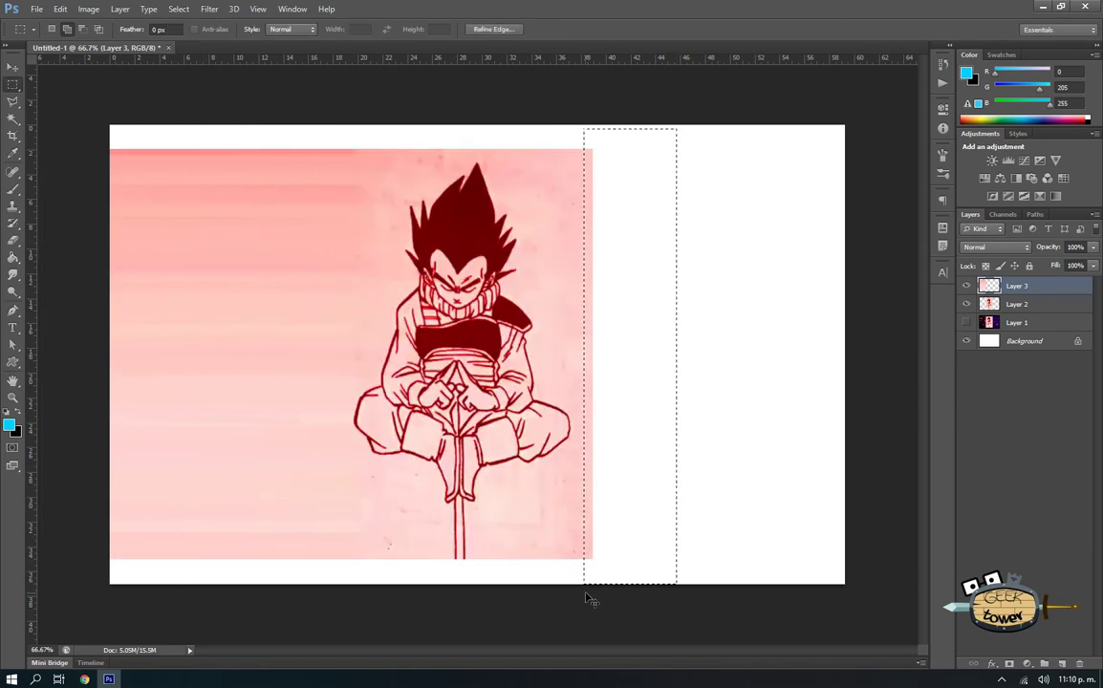
pyautogui.click(1037, 304)
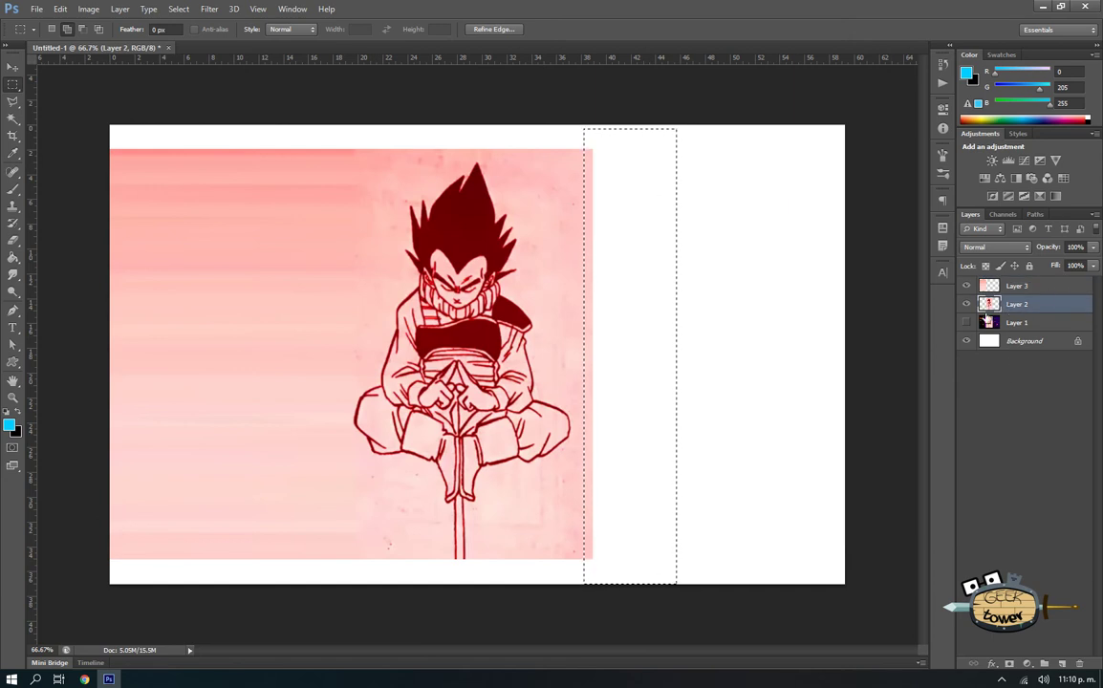
pyautogui.hotkey('ctrl', 'j')
pyautogui.hotkey('ctrl', 't')
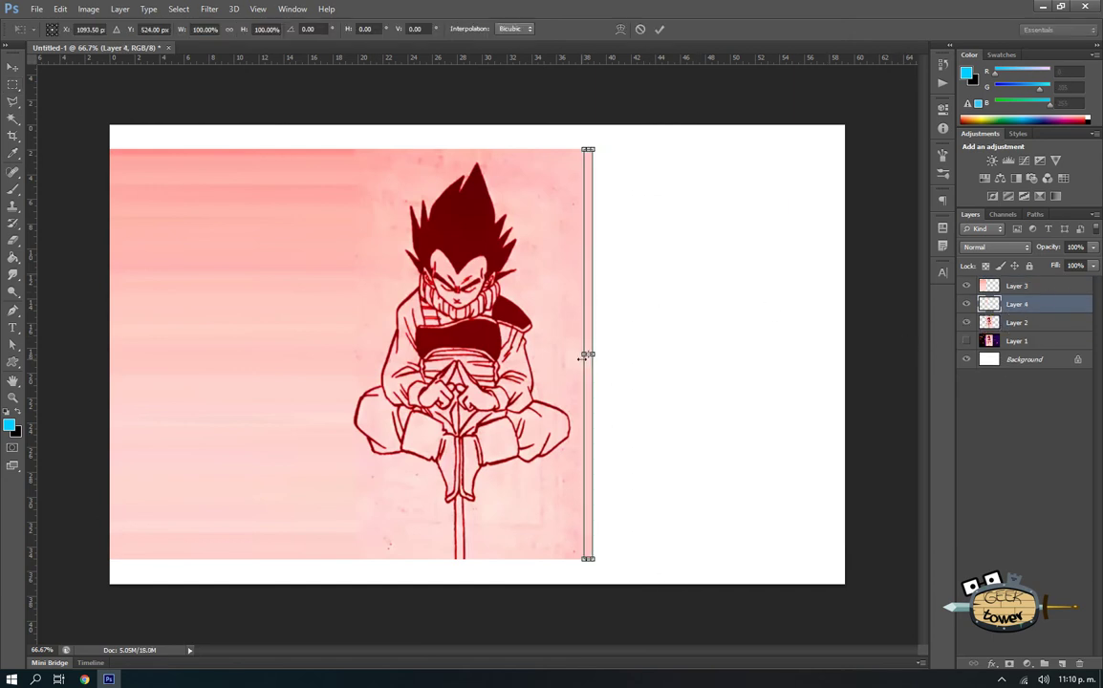
pyautogui.moveTo(593, 353); pyautogui.dragTo(936, 352)
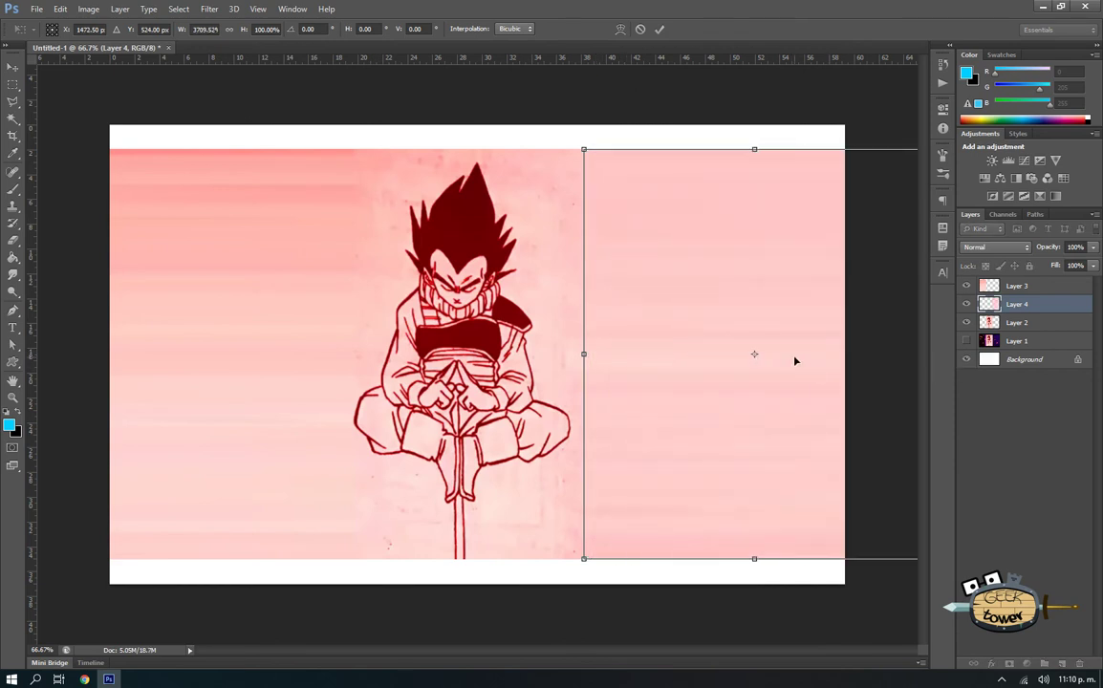
pyautogui.press('Return')
# - Merge Layers 2–4 into a single pink layer filling the canvas width
pyautogui.click(1013, 288)
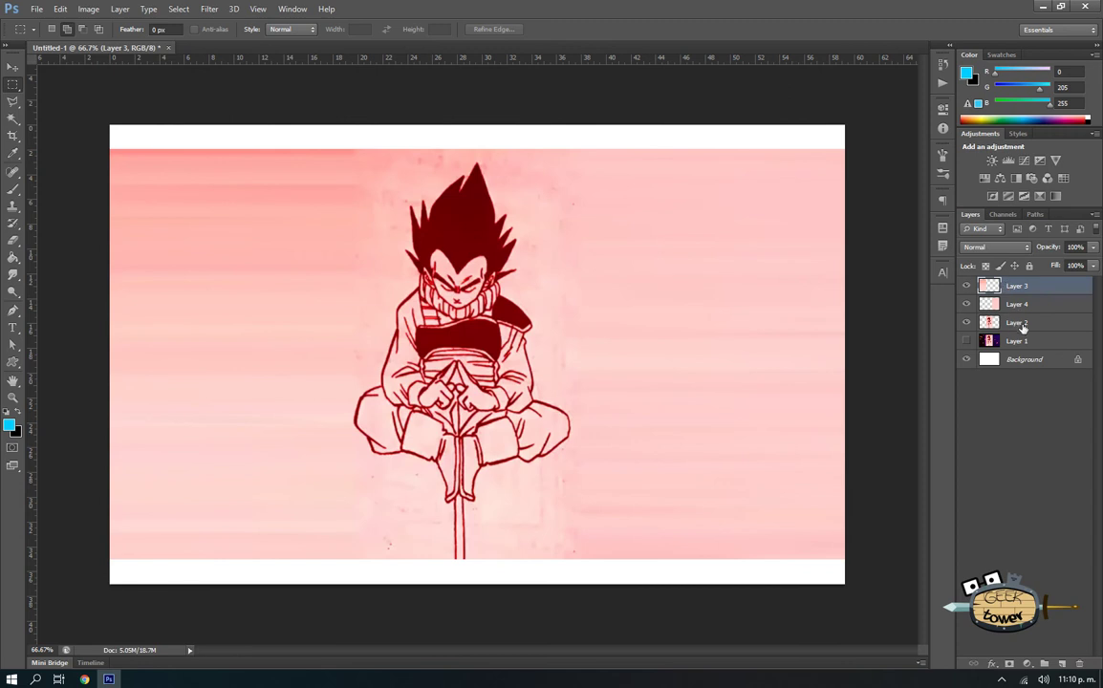
pyautogui.keyDown('shift'); pyautogui.click(1021, 325); pyautogui.keyUp('shift')
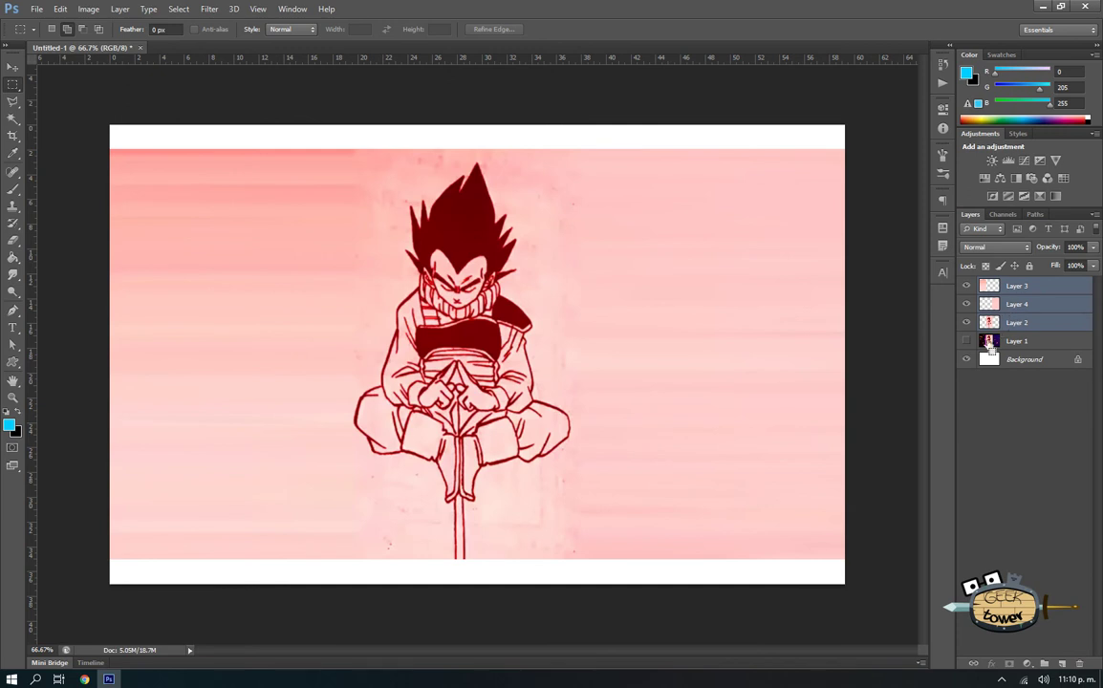
pyautogui.hotkey('ctrl', 'e')
pyautogui.click(966, 286)
pyautogui.click(966, 286)
pyautogui.moveTo(57, 99); pyautogui.dragTo(859, 156)
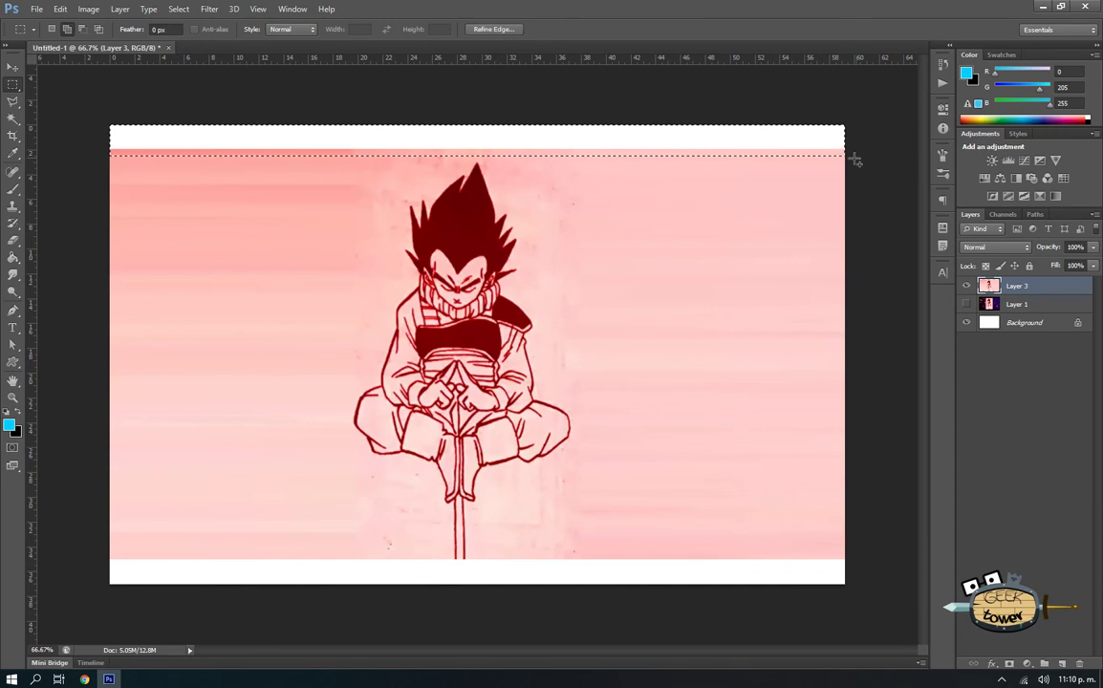
# - Copy the pink background's top strip and stretch it up over the white top margin
pyautogui.hotkey('ctrl', 'j')
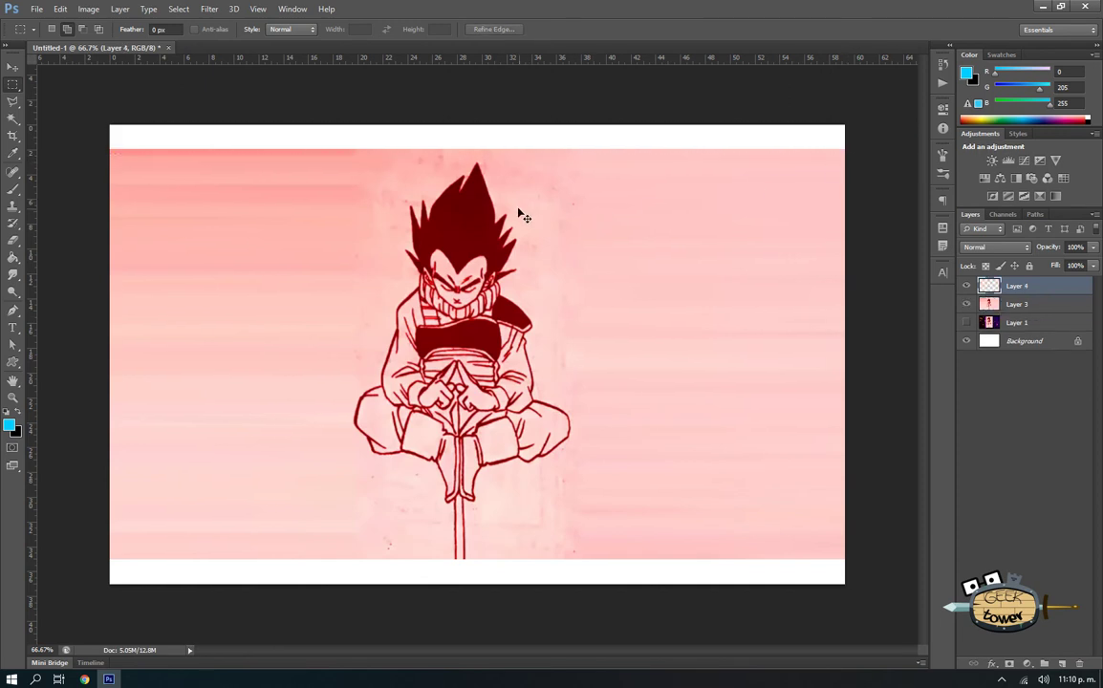
pyautogui.hotkey('ctrl', 't')
pyautogui.moveTo(478, 153); pyautogui.dragTo(478, 111)
pyautogui.press('Return')
# - Copy the pink background's bottom strip and stretch it down to the canvas edge
pyautogui.click(1016, 303)
pyautogui.moveTo(111, 583)
pyautogui.mouseDown()
pyautogui.moveTo(259, 553)
pyautogui.moveTo(881, 522)
pyautogui.mouseUp()
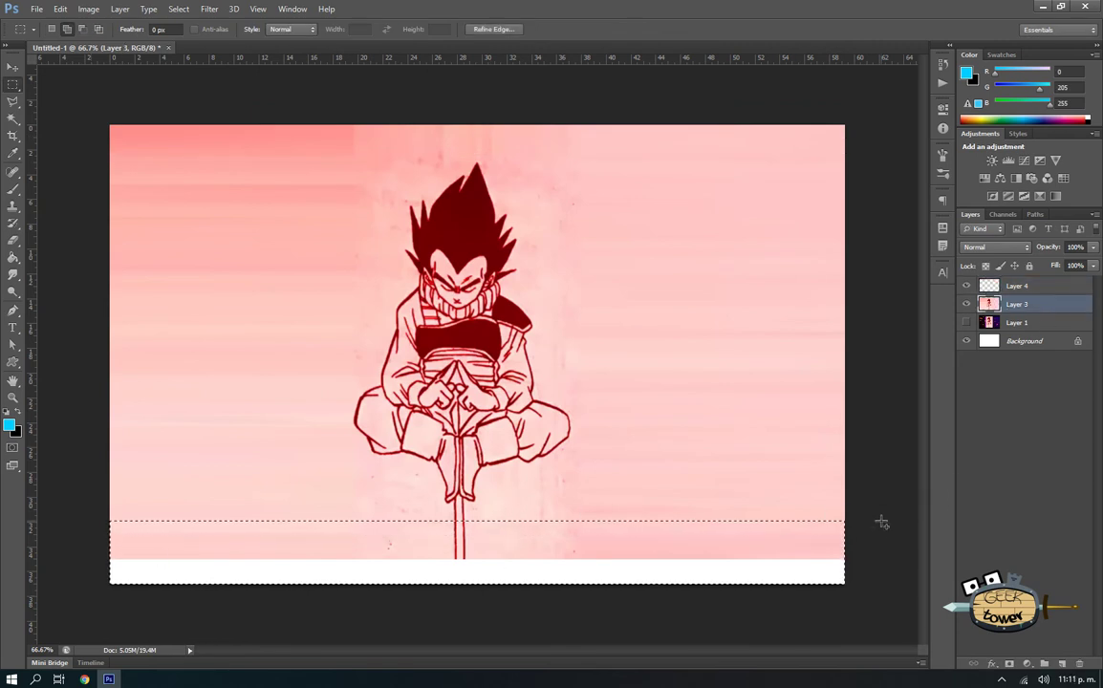
pyautogui.hotkey('ctrl', 'j')
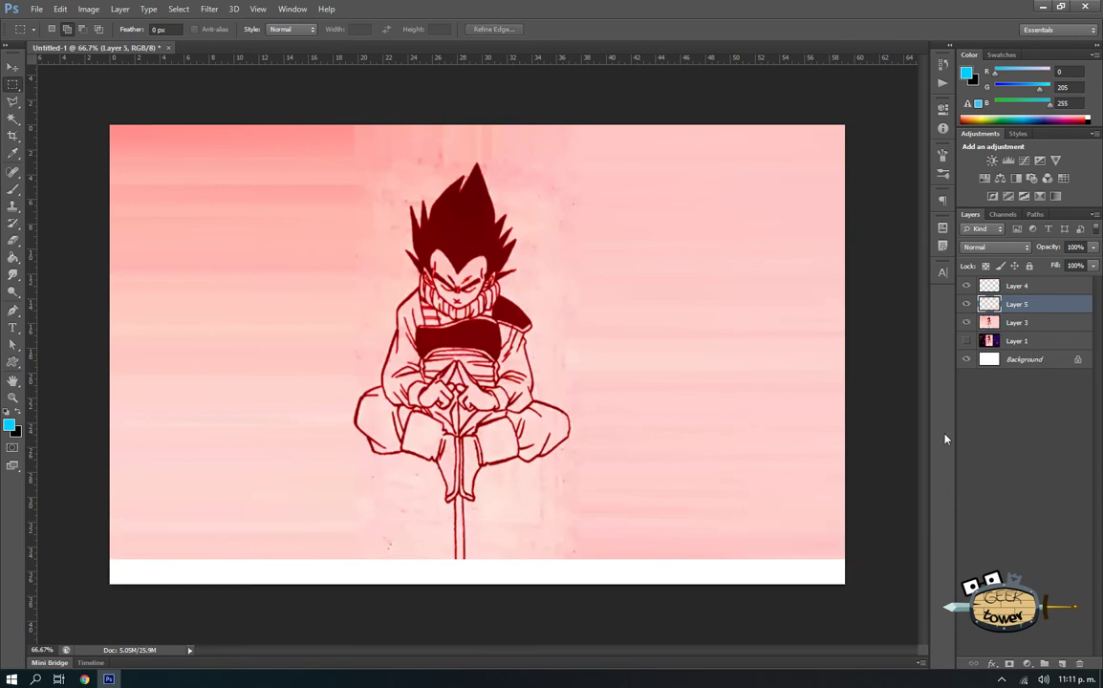
pyautogui.hotkey('ctrl', 't')
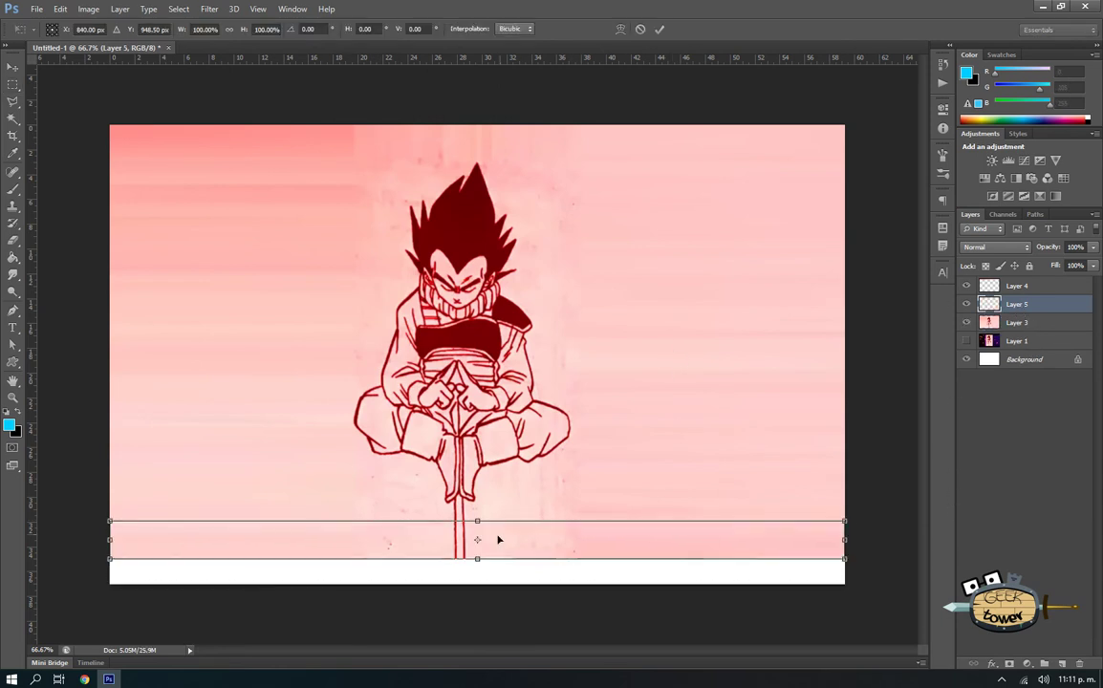
pyautogui.moveTo(475, 558)
pyautogui.mouseDown()
pyautogui.moveTo(475, 623)
pyautogui.moveTo(475, 583)
pyautogui.mouseUp()
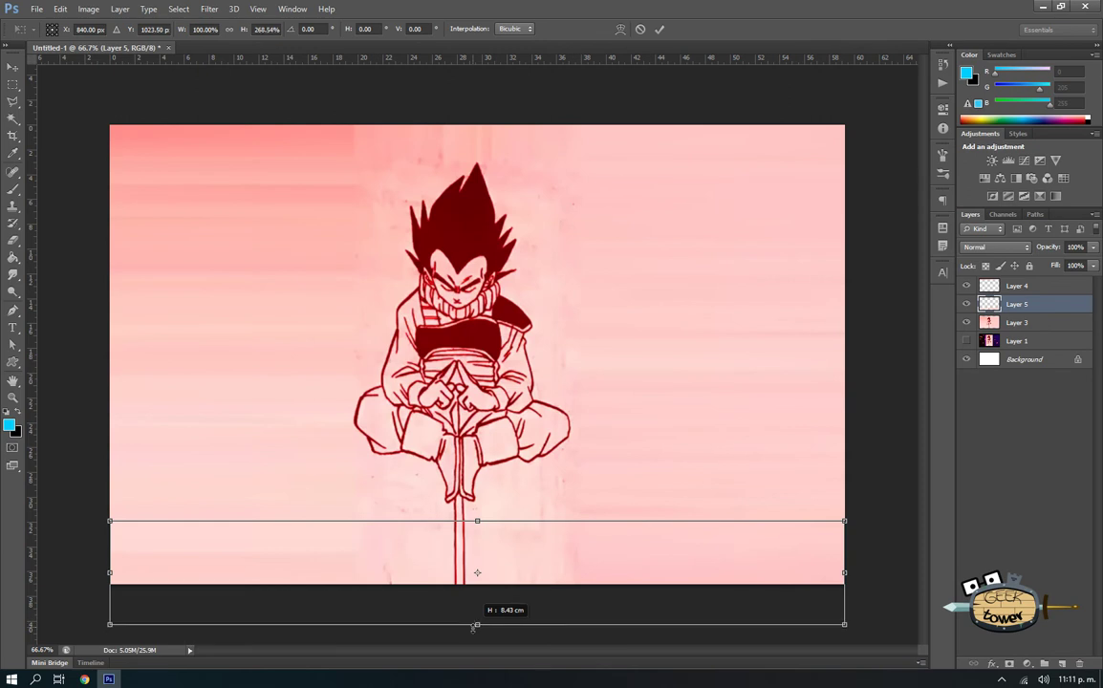
pyautogui.press('Return')
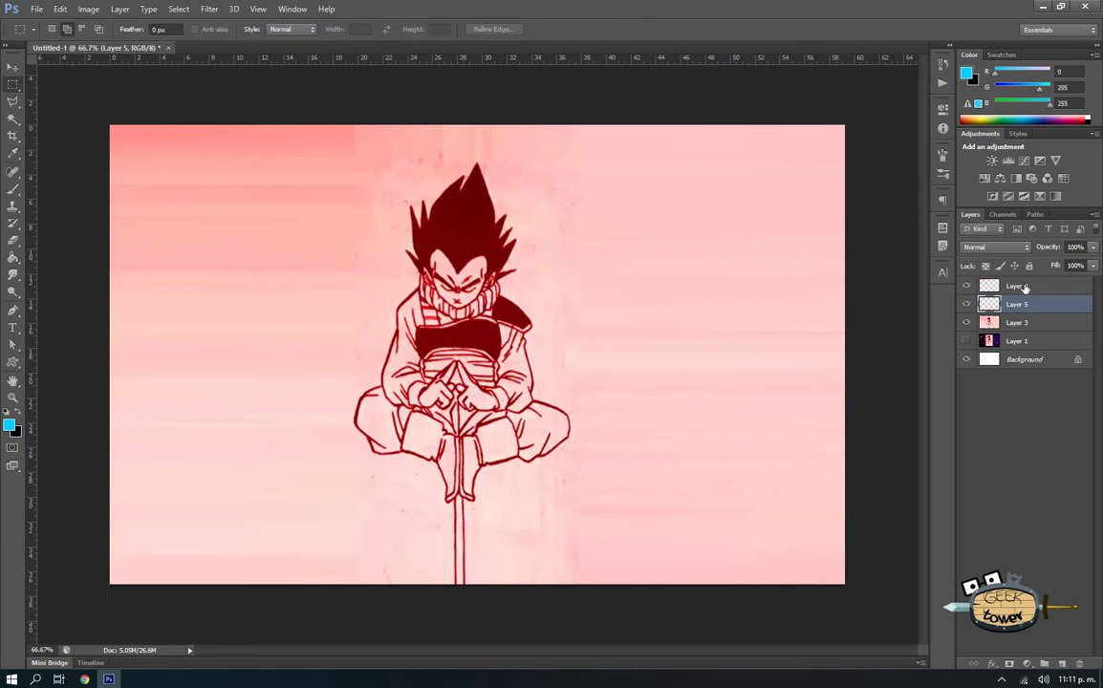
# - Merge Layers 3, 4 and 5 into one Layer 4 and toggle its visibility to check
pyautogui.click(1016, 286)
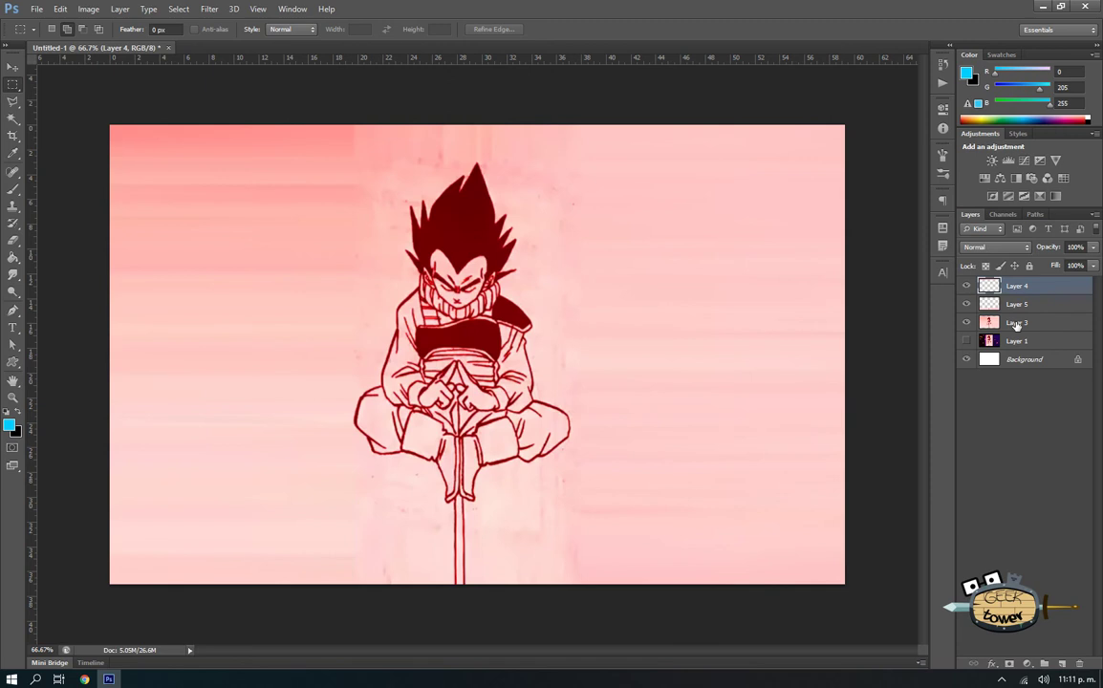
pyautogui.keyDown('shift'); pyautogui.click(1016, 325); pyautogui.keyUp('shift')
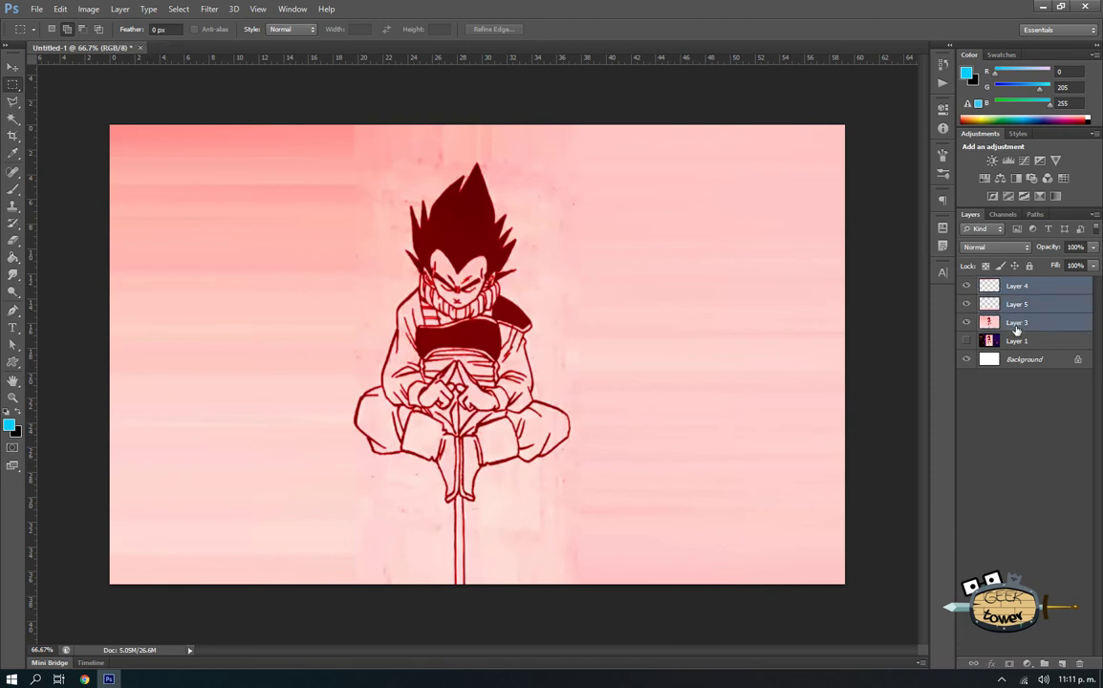
pyautogui.hotkey('ctrl', 'e')
pyautogui.click(967, 286)
pyautogui.click(966, 286)
pyautogui.click(967, 286)
pyautogui.click(966, 286)
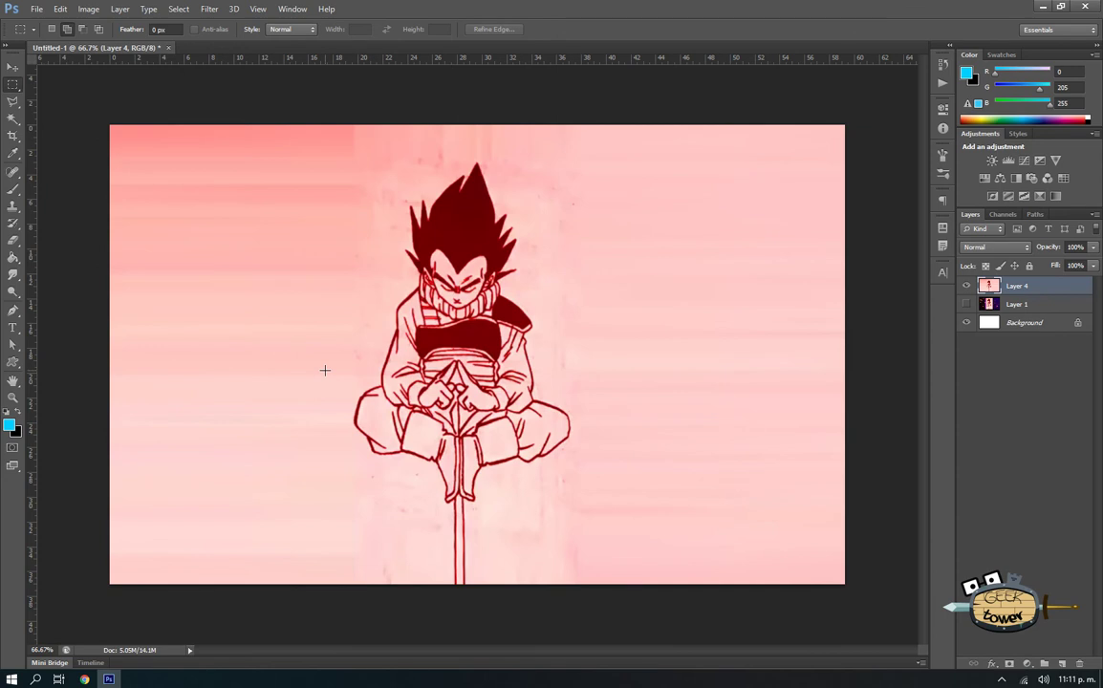
# - Convert the sketch to grayscale with a Black & White adjustment
pyautogui.click(87, 9)
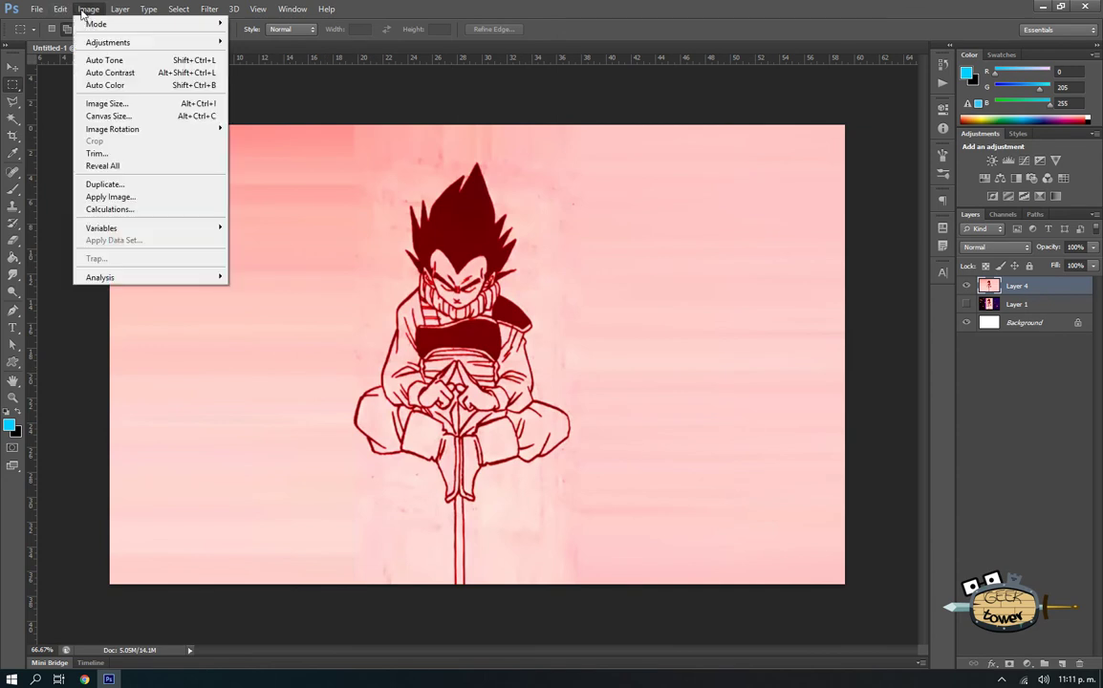
pyautogui.moveTo(108, 42)
pyautogui.click(298, 135)
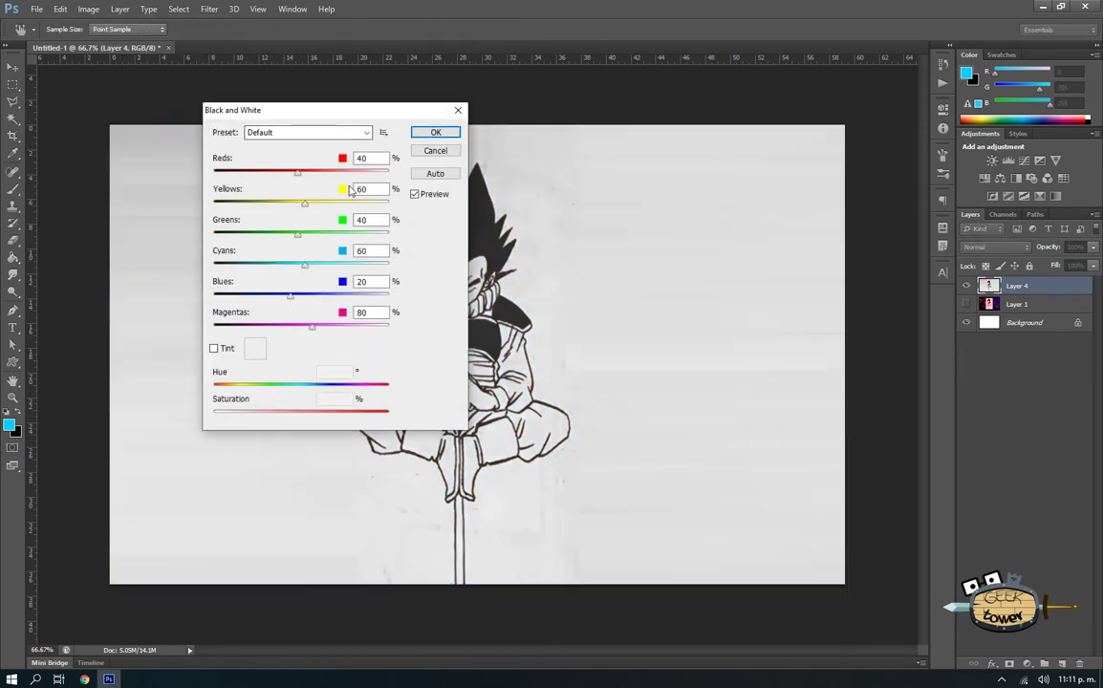
pyautogui.moveTo(306, 108)
pyautogui.mouseDown()
pyautogui.moveTo(1069, 129)
pyautogui.moveTo(792, 149)
pyautogui.mouseUp()
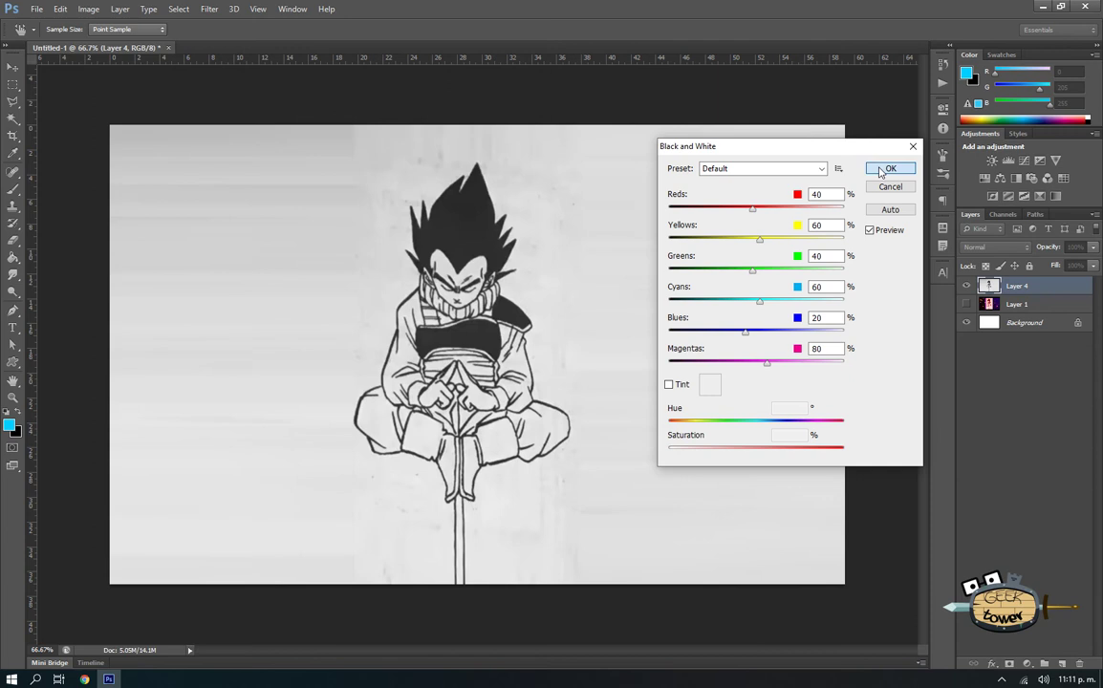
pyautogui.click(881, 171)
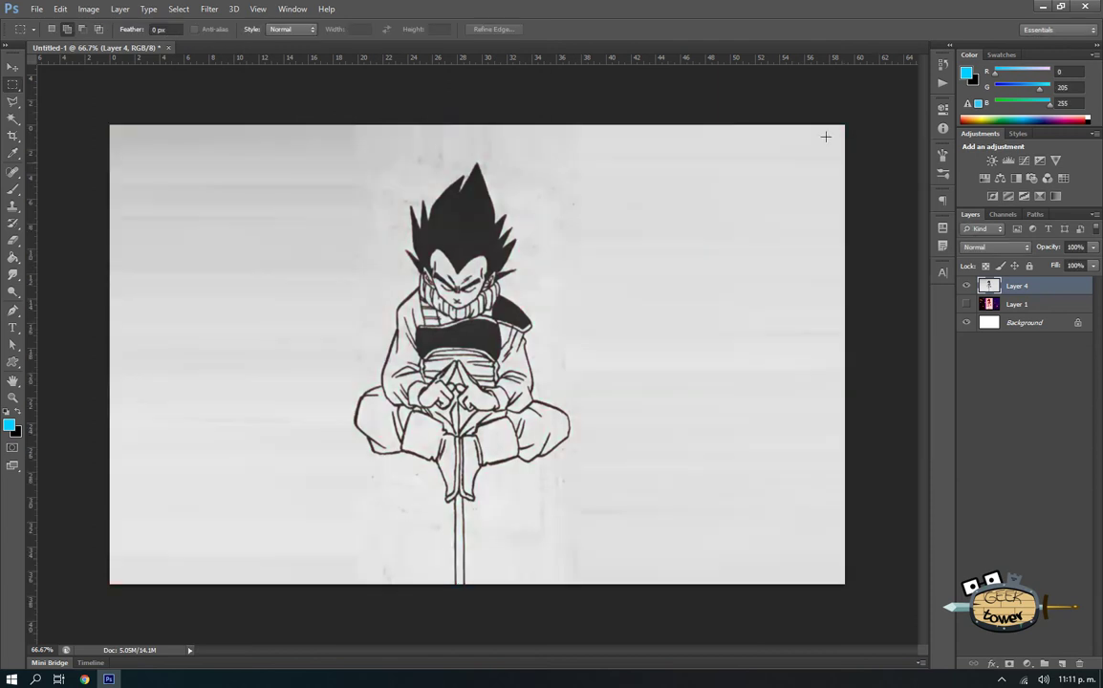
# - Apply Curves raising the highlights and deepening the shadows so the lines read black
pyautogui.click(90, 11)
pyautogui.moveTo(108, 42)
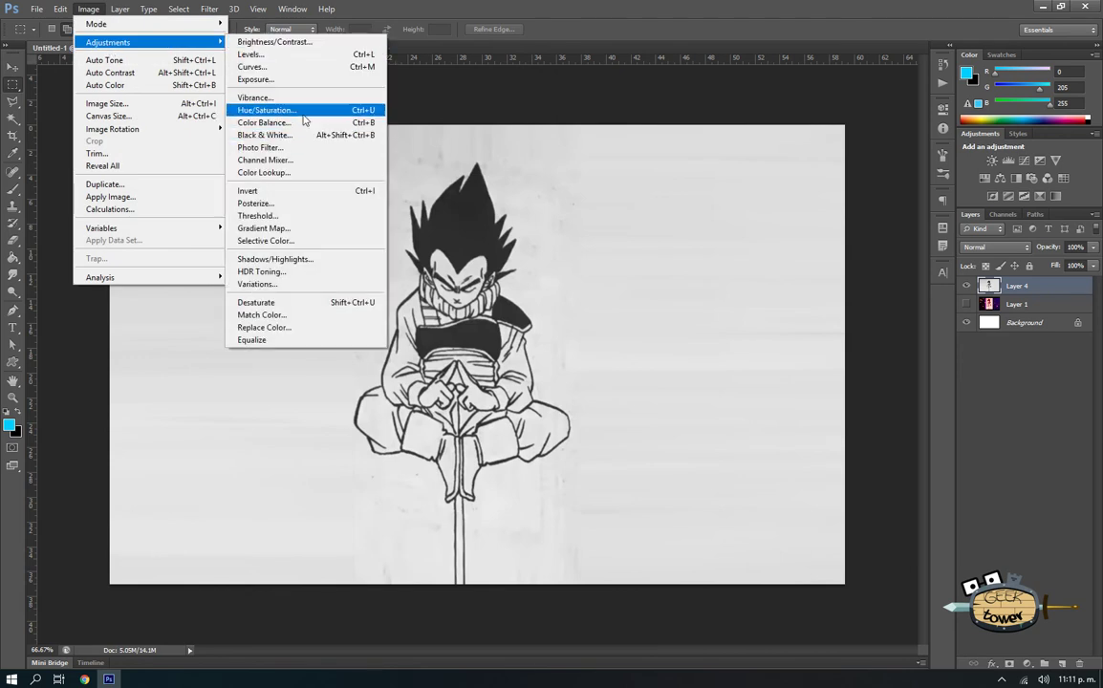
pyautogui.click(310, 67)
pyautogui.moveTo(244, 175)
pyautogui.mouseDown()
pyautogui.moveTo(618, 192)
pyautogui.moveTo(839, 156)
pyautogui.mouseUp()
pyautogui.moveTo(854, 247); pyautogui.dragTo(852, 215)
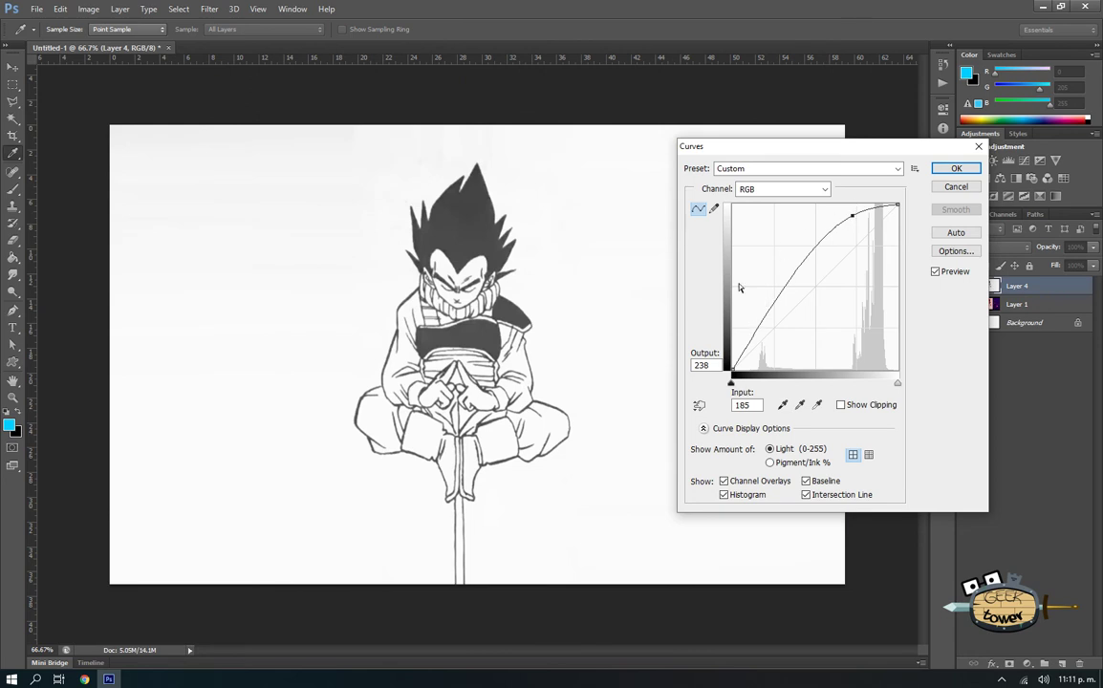
pyautogui.click(750, 346)
pyautogui.moveTo(750, 346); pyautogui.dragTo(752, 357)
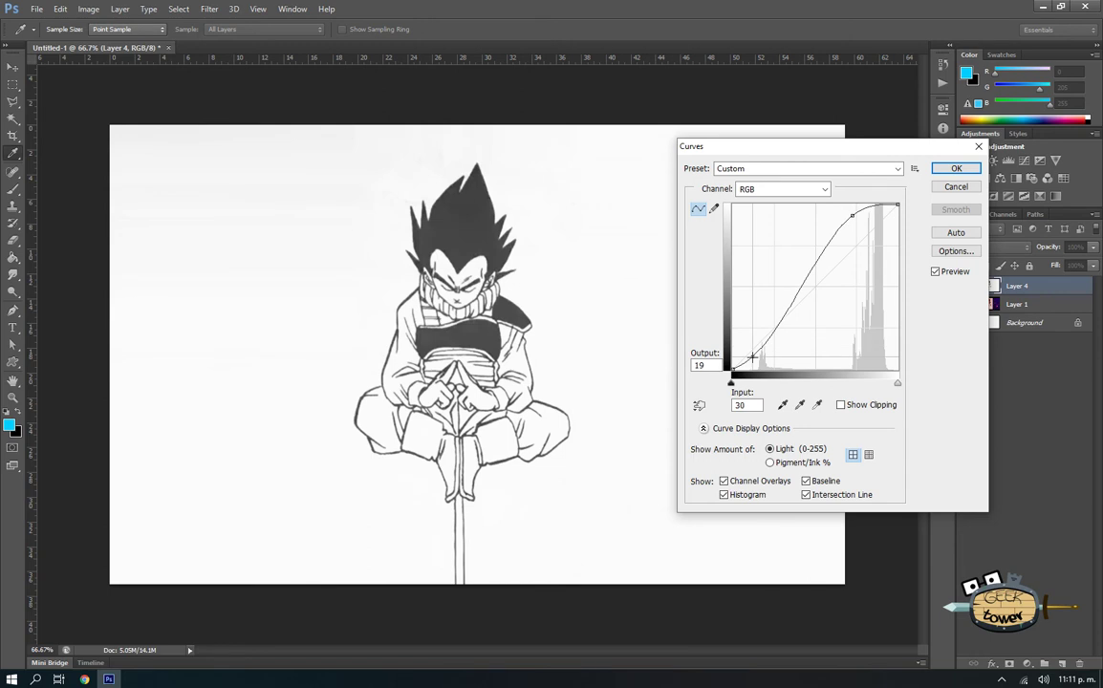
pyautogui.click(948, 172)
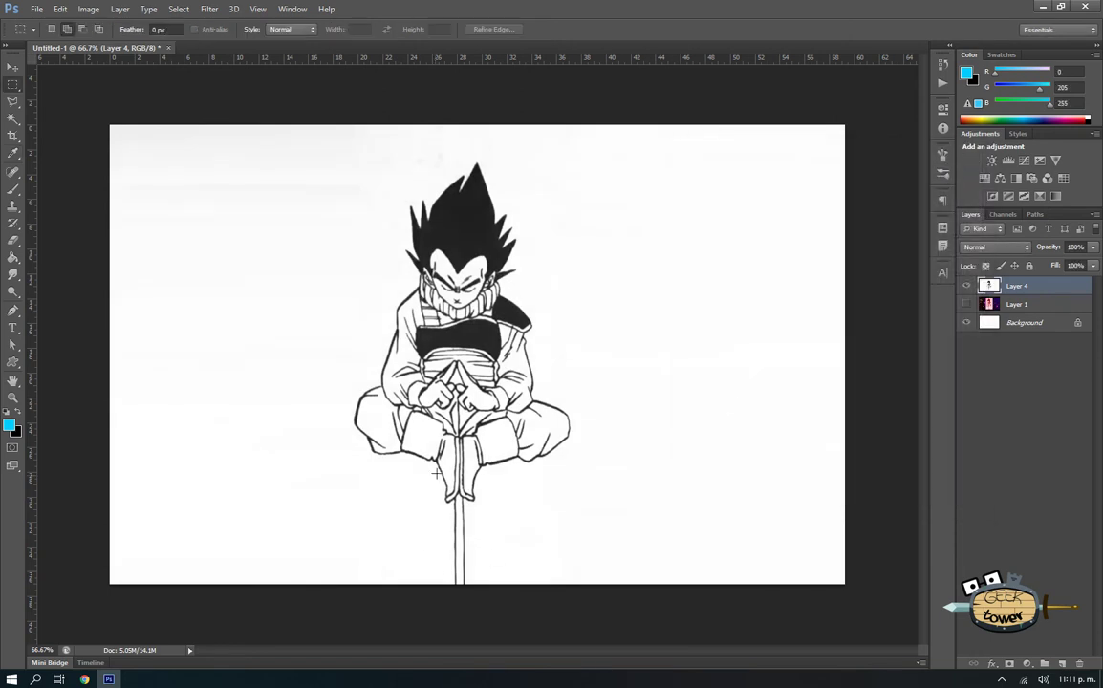
pyautogui.hotkey('ctrl', '+')
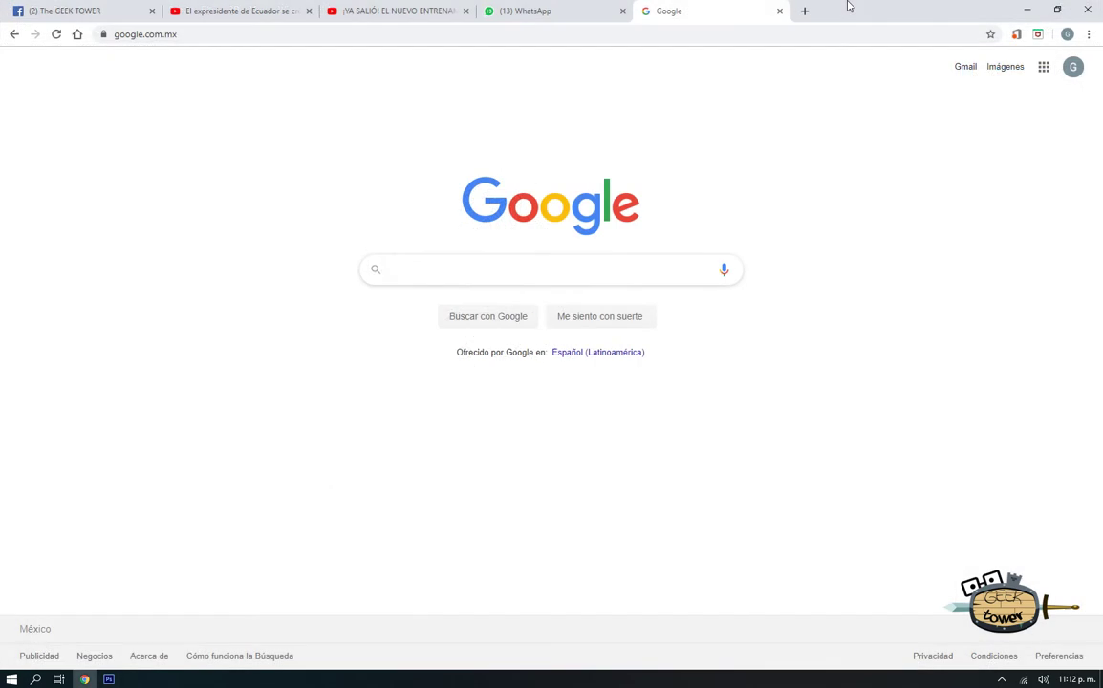
# - Search Google for 'yadrat'
pyautogui.write('yadr')
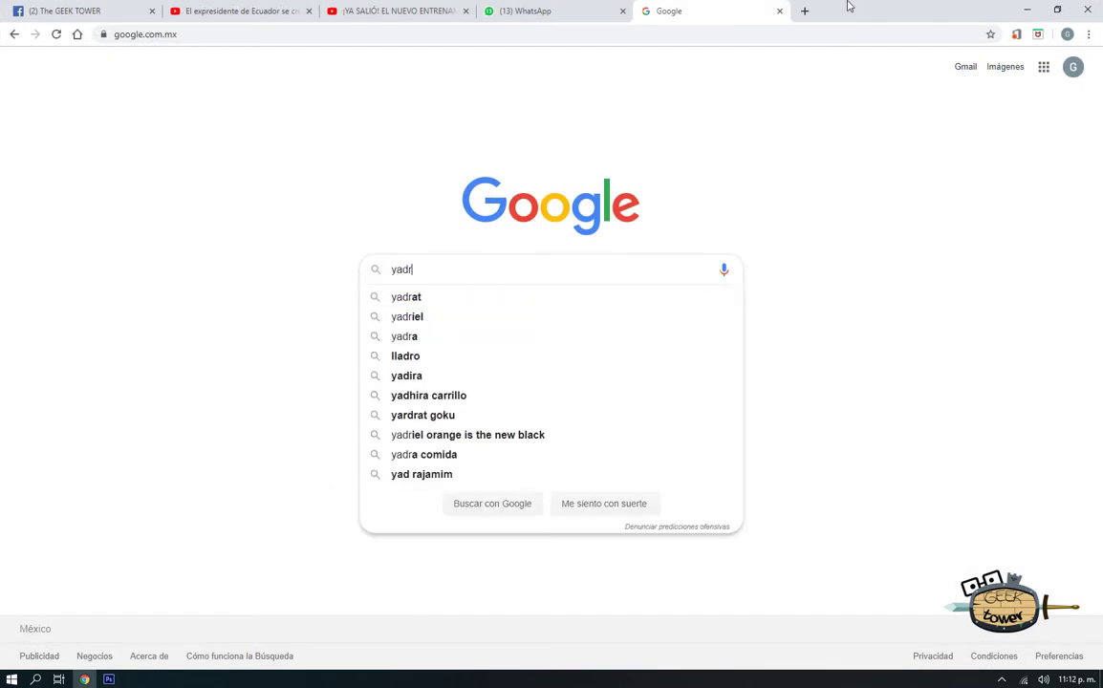
pyautogui.write('at')
pyautogui.press('Return')
# - In Google Images for yadrat, copy the Yadrat group picture from Pinterest
pyautogui.click(175, 115)
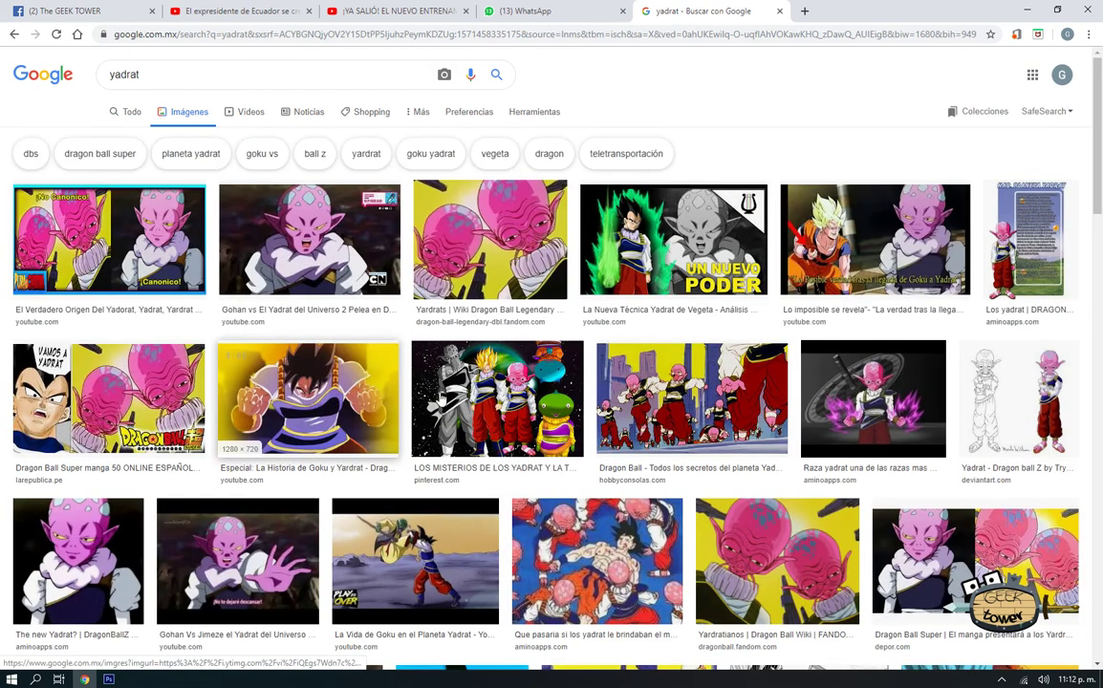
pyautogui.click(416, 555)
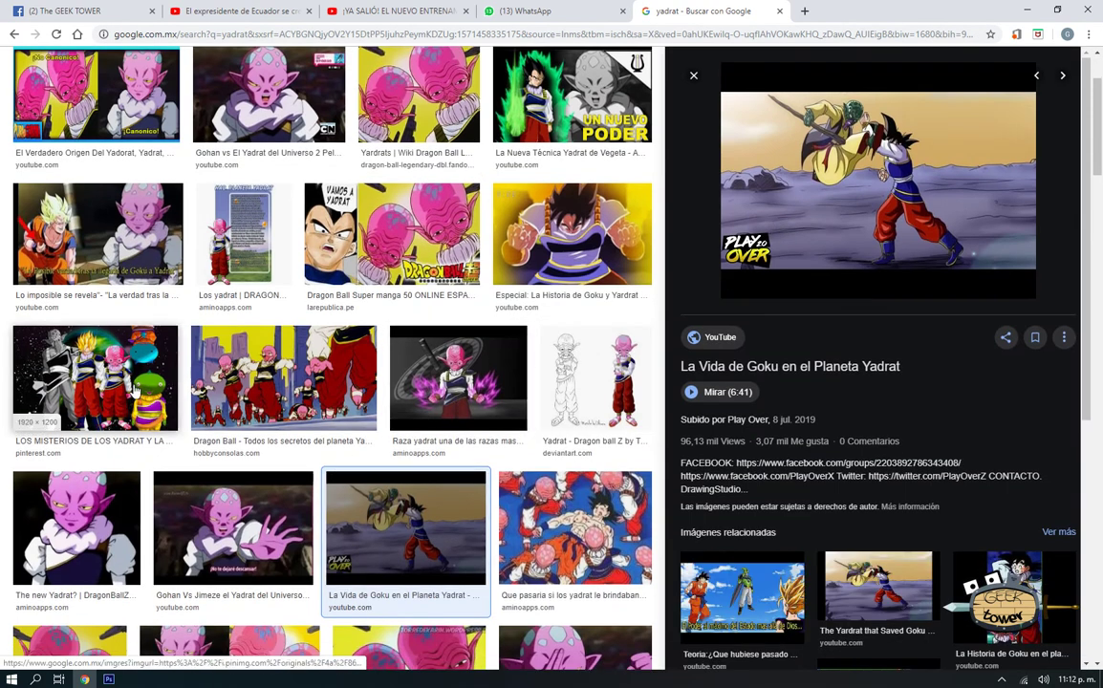
pyautogui.click(96, 377)
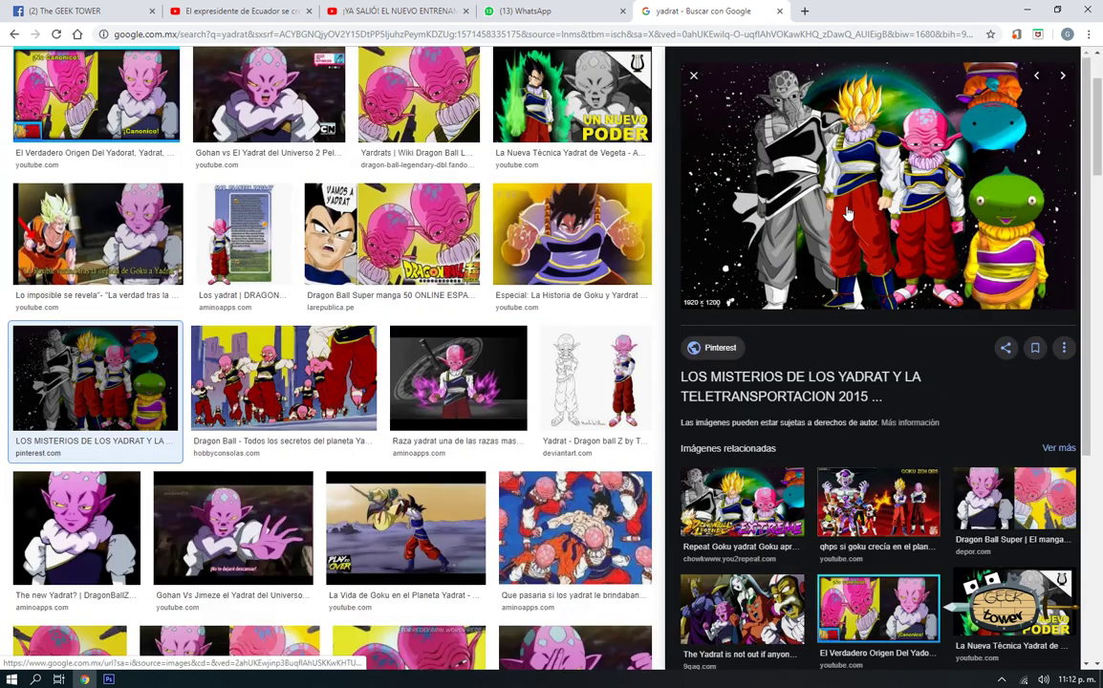
pyautogui.rightClick(847, 214)
pyautogui.click(859, 361)
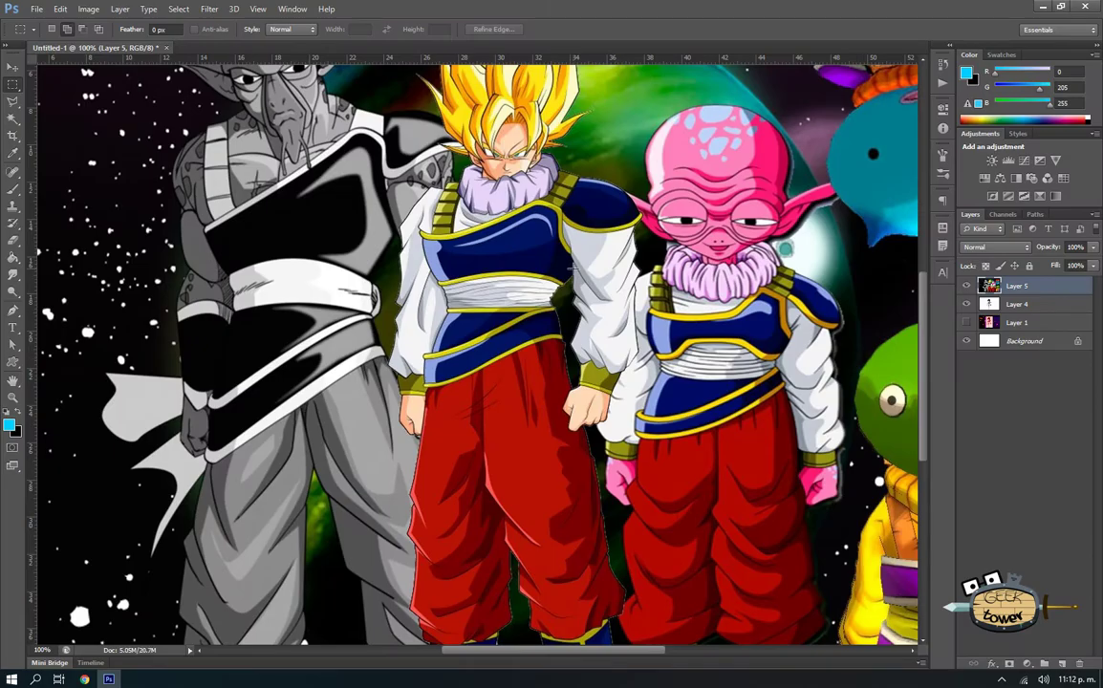
# - Browse further results and bring up the copy options on the Goku Yadrat outfit poster
pyautogui.scroll(2, 379, 259)
pyautogui.scroll(-5, 378, 259)
pyautogui.scroll(5, 379, 259)
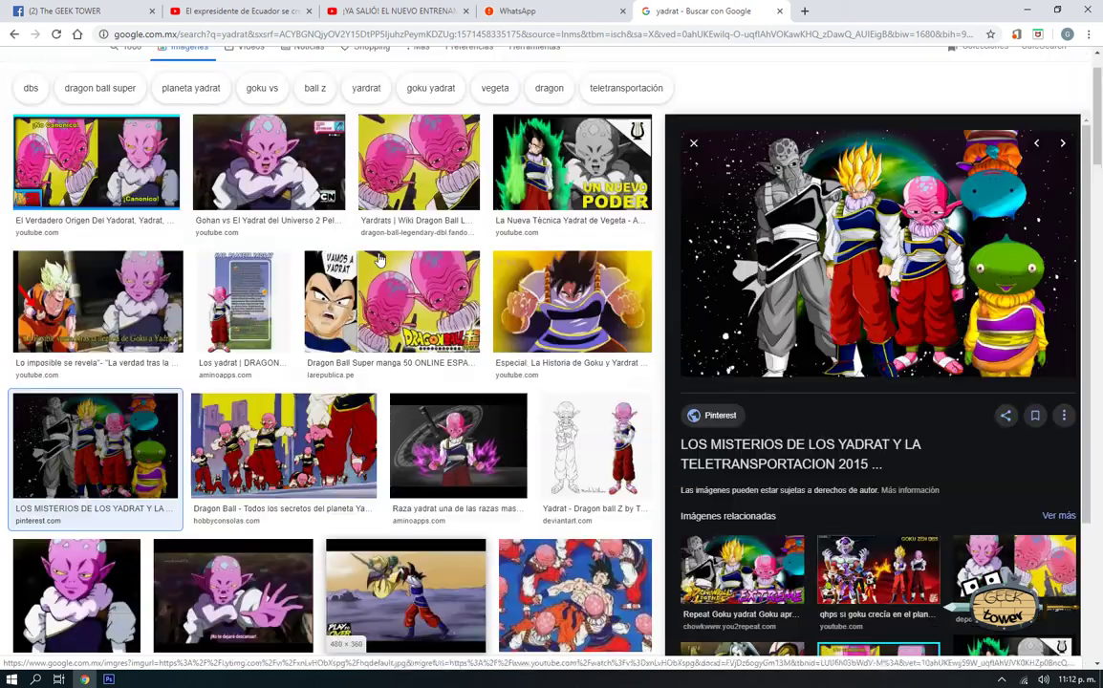
pyautogui.scroll(-2, 380, 259)
pyautogui.scroll(-5, 430, 306)
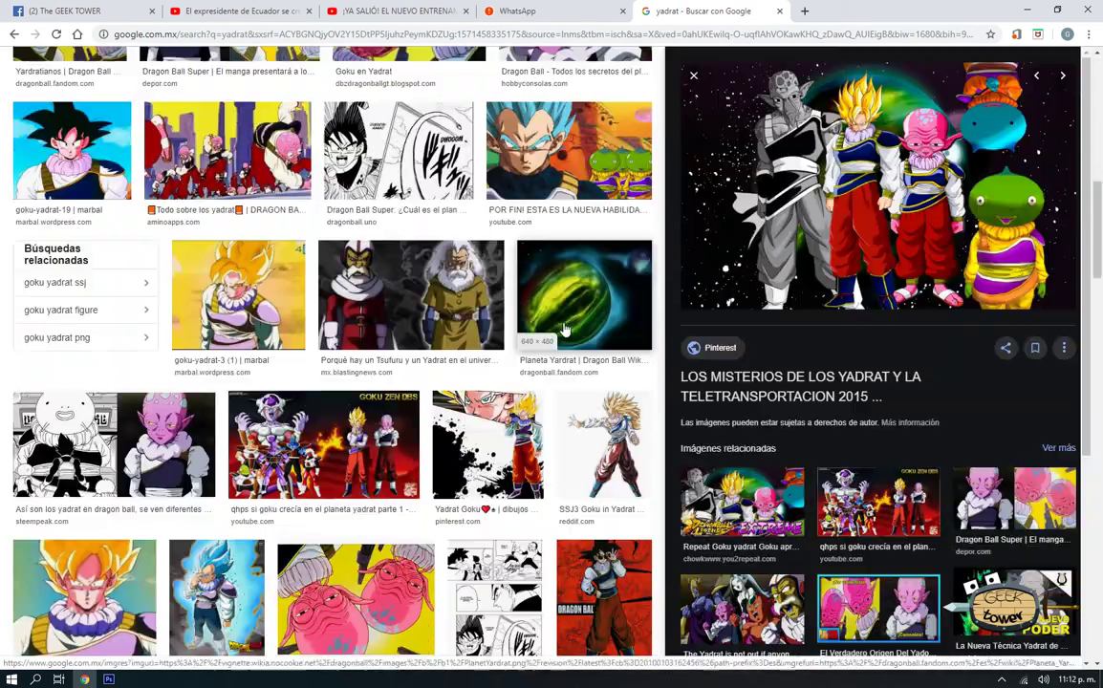
pyautogui.scroll(-2, 522, 395)
pyautogui.click(522, 395)
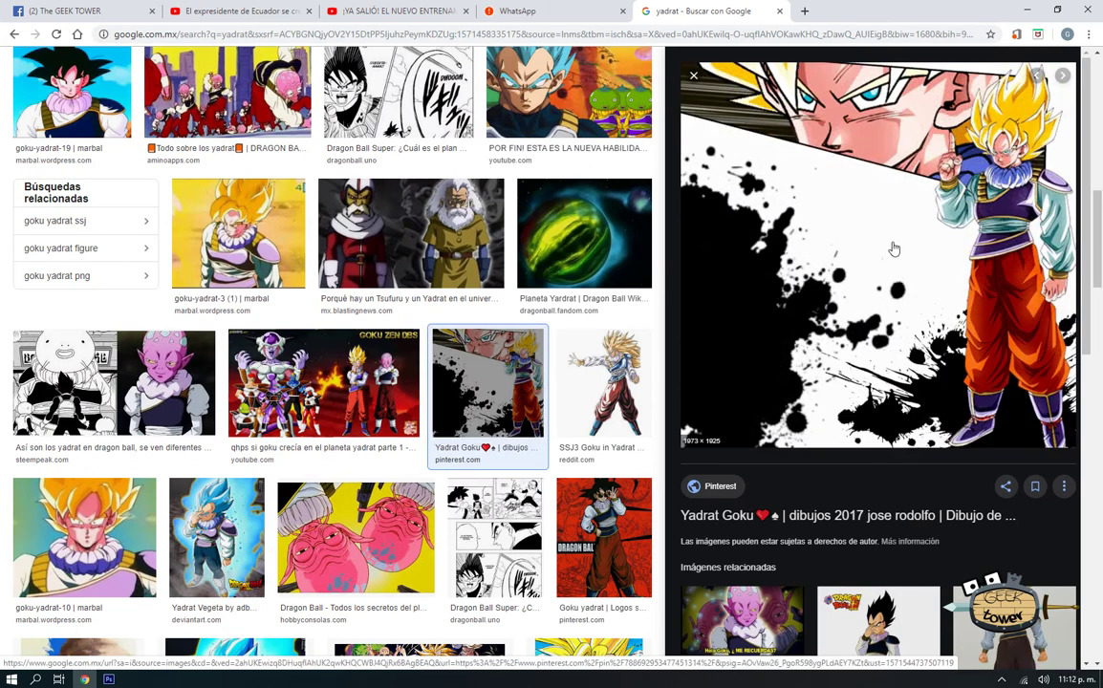
pyautogui.scroll(-3, 211, 457)
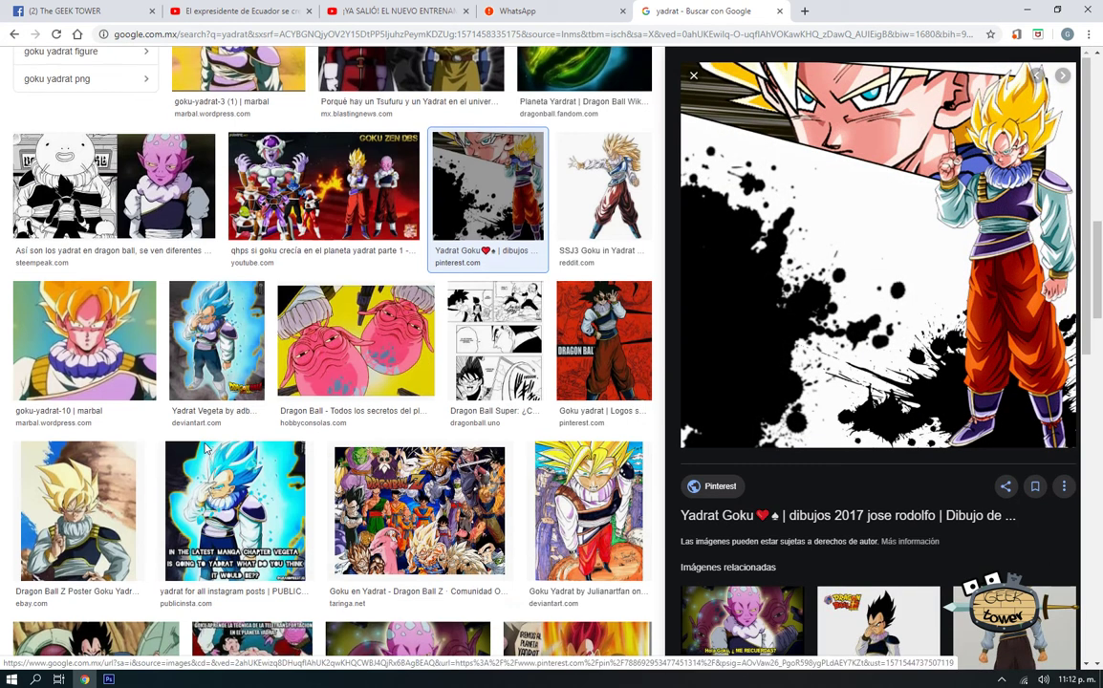
pyautogui.click(105, 482)
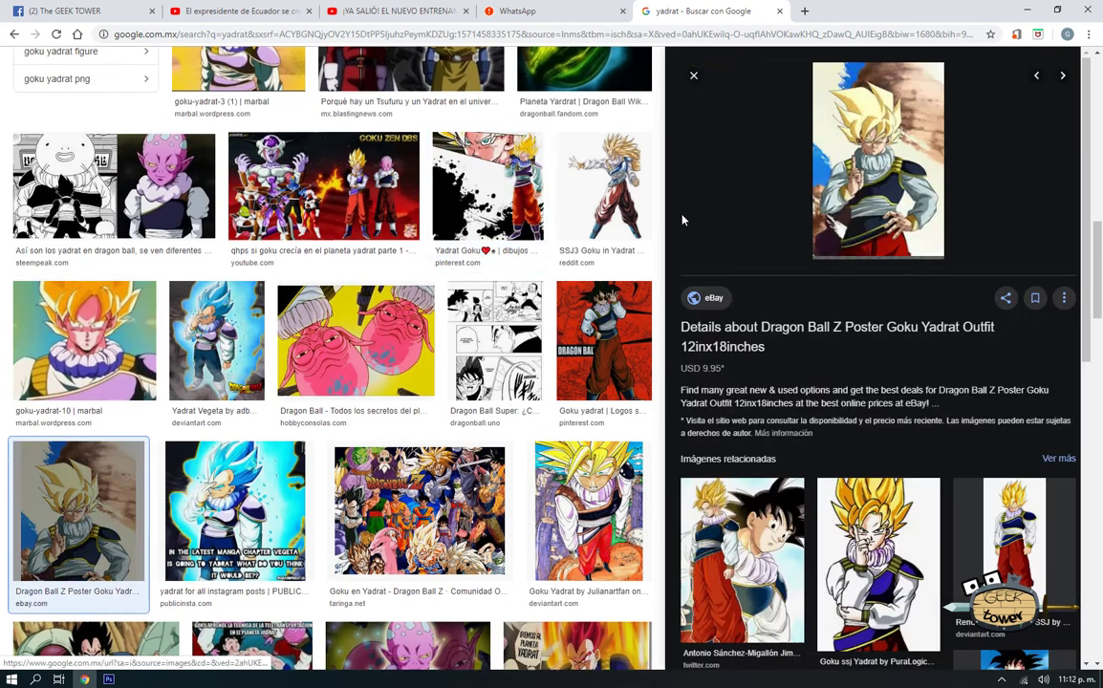
pyautogui.rightClick(916, 129)
# - Copy the Goku Yadrat poster and paste it into the Photoshop document
pyautogui.click(845, 276)
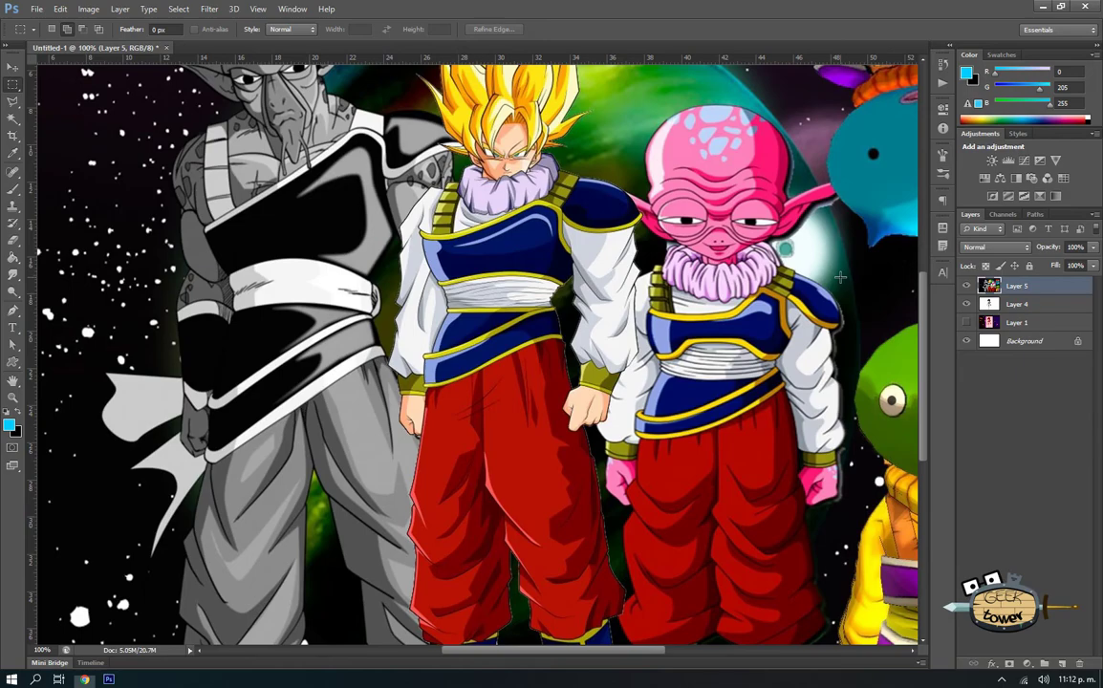
pyautogui.hotkey('ctrl', 'v')
pyautogui.press('v')
pyautogui.moveTo(447, 344); pyautogui.dragTo(686, 233)
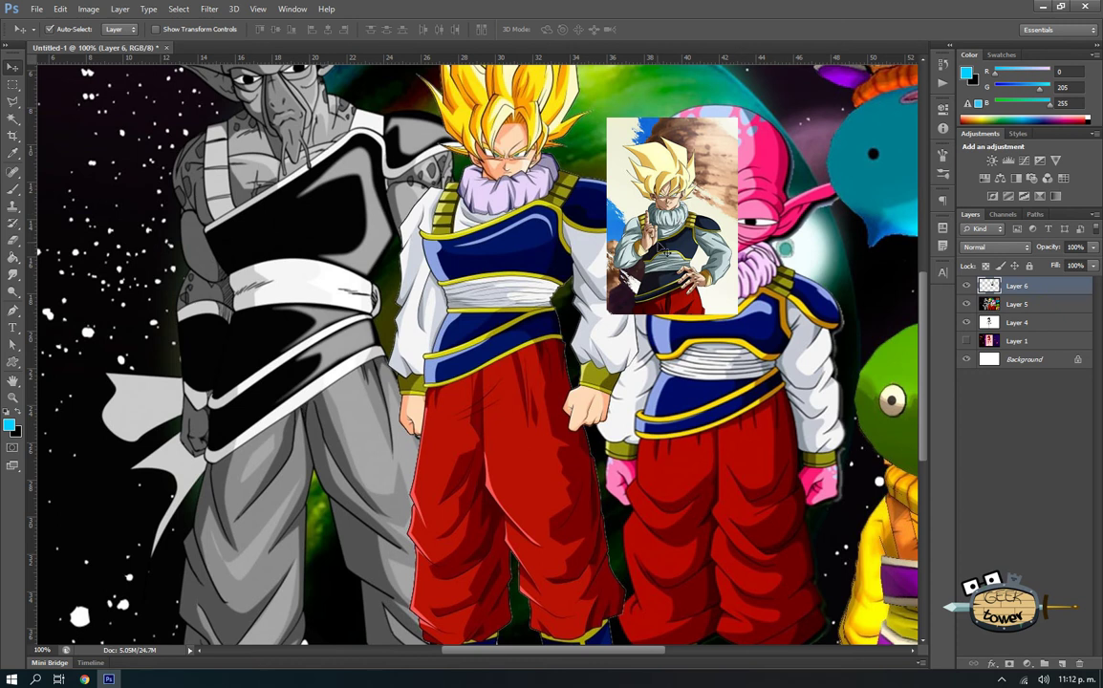
# - Delete the group-picture layer, move the poster left of Vegeta, and merge Layer 1 into Background
pyautogui.click(552, 281)
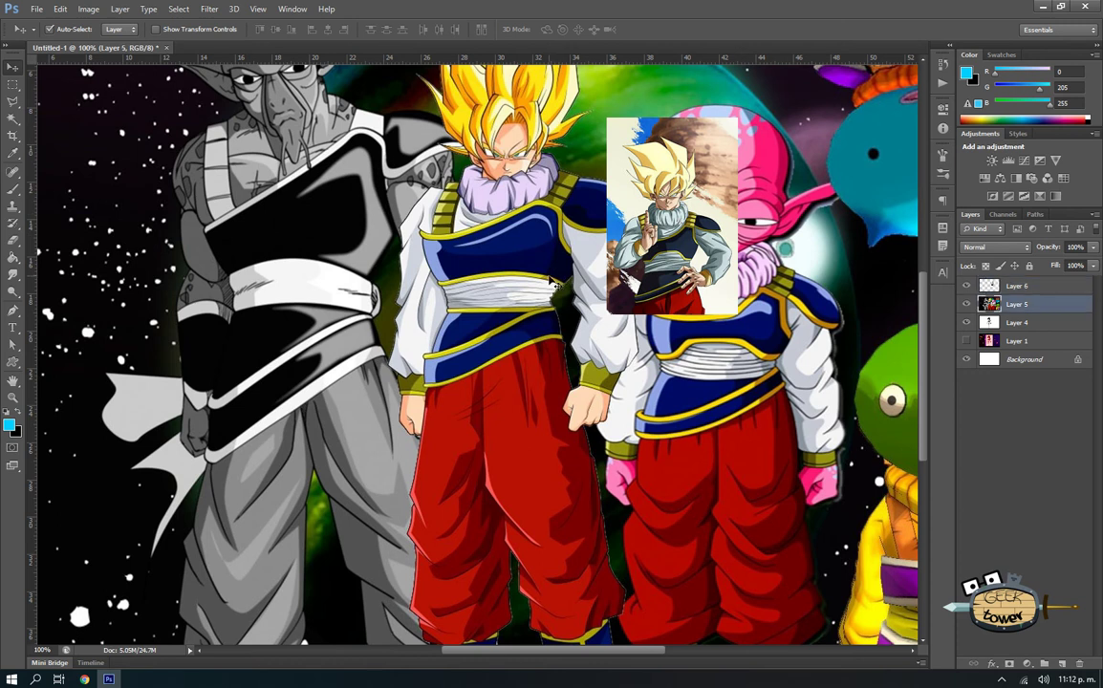
pyautogui.press('Delete')
pyautogui.moveTo(700, 242); pyautogui.dragTo(251, 273)
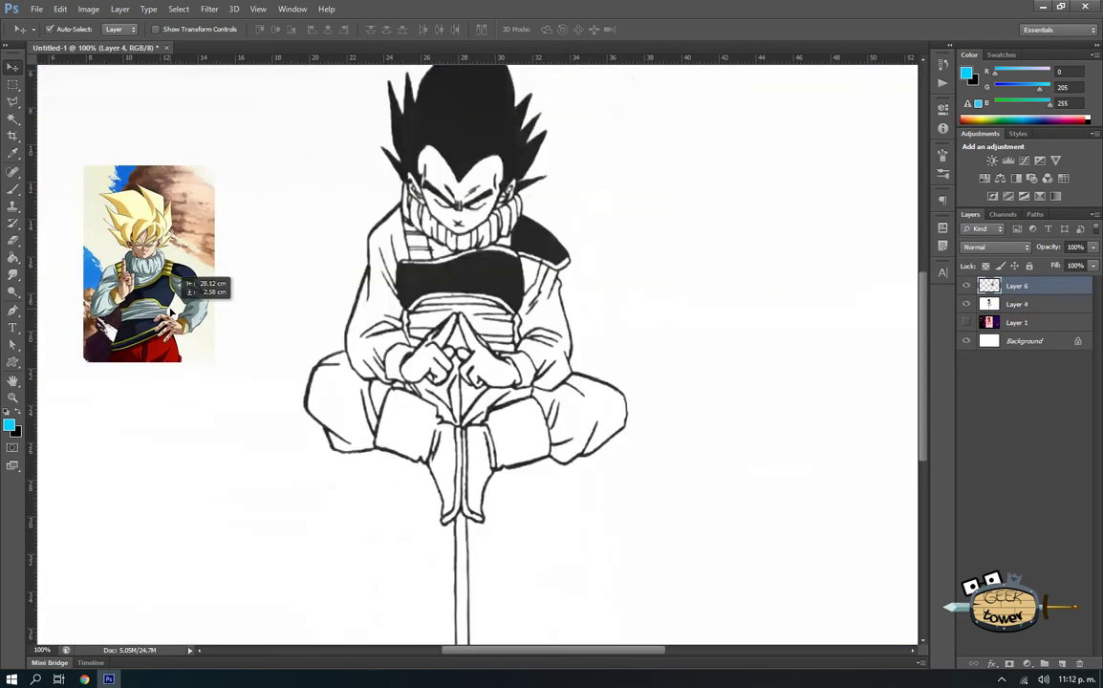
pyautogui.click(466, 296)
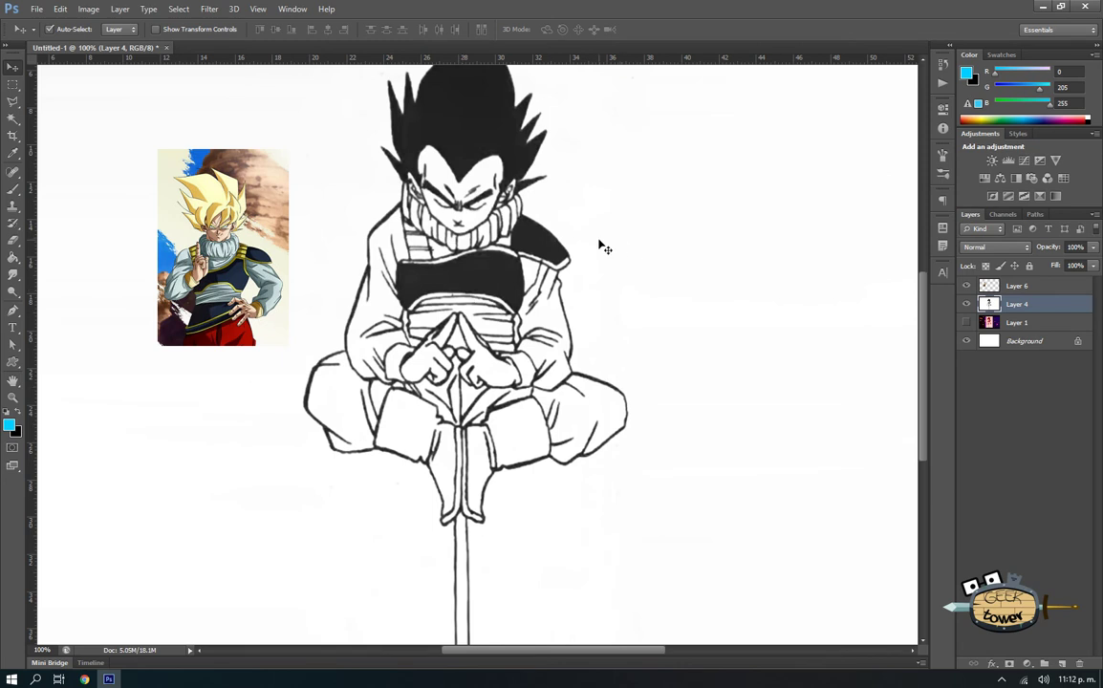
pyautogui.click(1019, 324)
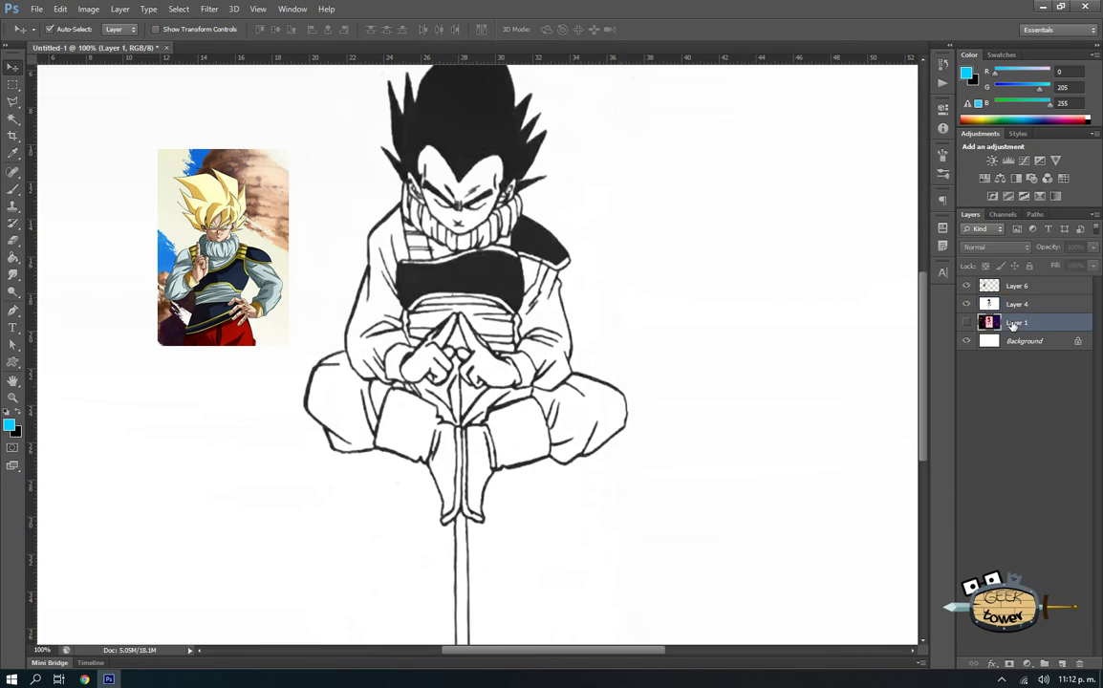
pyautogui.hotkey('ctrl', 'e')
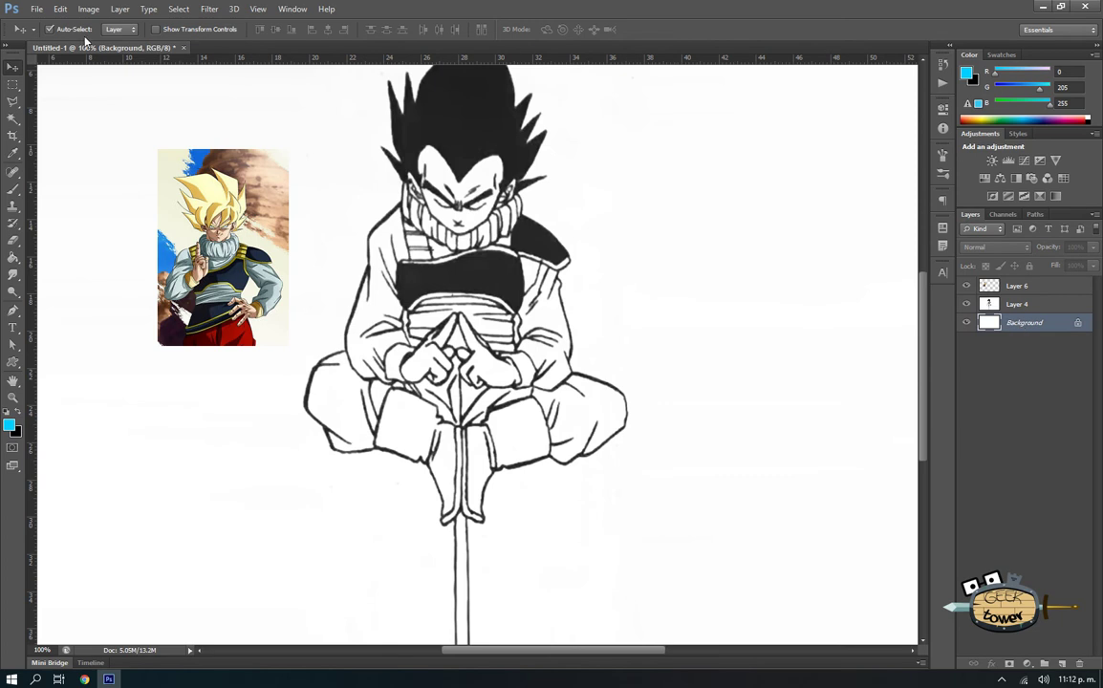
# - Save the document to the Desktop as the Photoshop file VEGETA YADRAT.psd
pyautogui.click(36, 9)
pyautogui.click(91, 168)
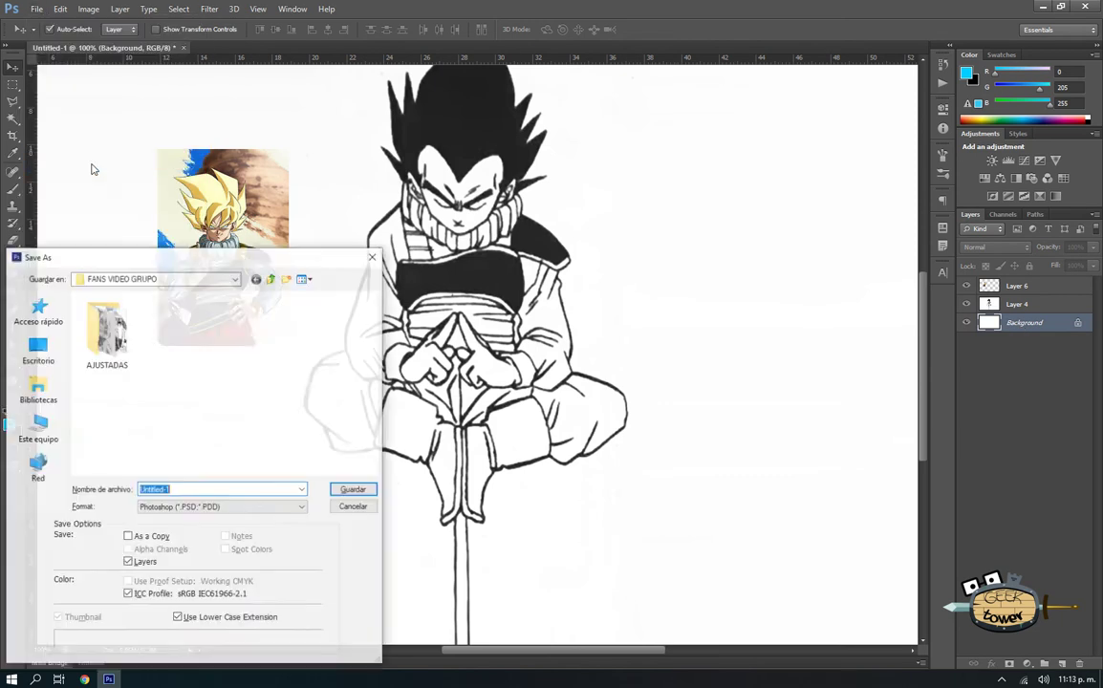
pyautogui.write('VEGETA YADRAT')
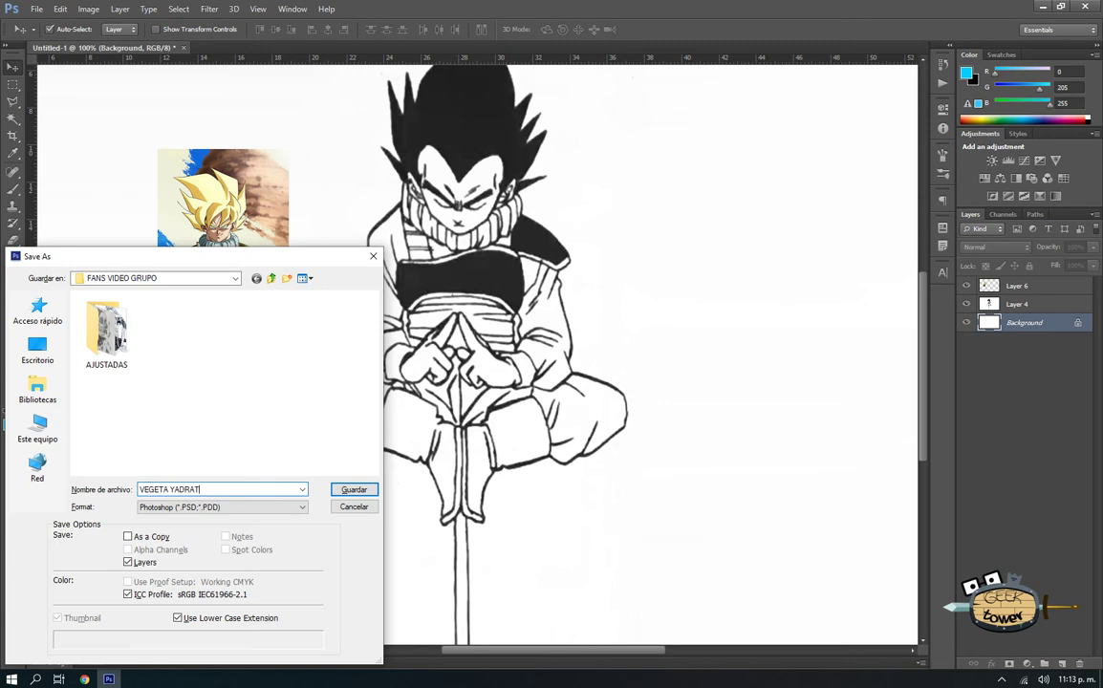
pyautogui.click(37, 346)
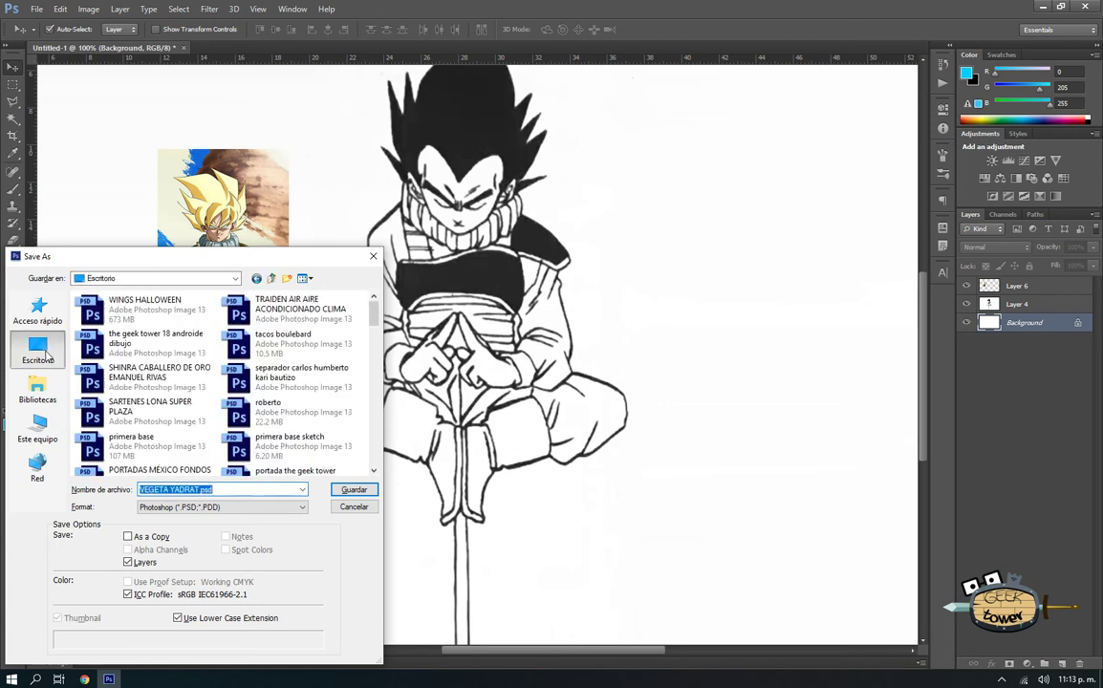
pyautogui.press('Return')
pyautogui.press('Return')
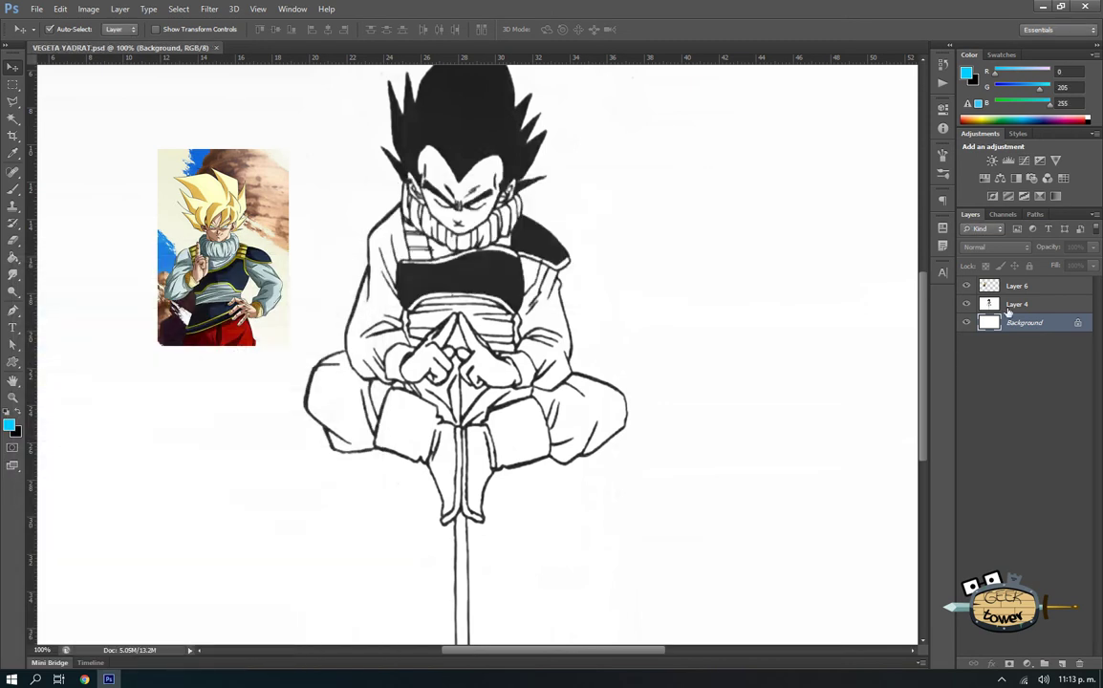
pyautogui.click(1016, 304)
# - Hide the Layer 6 colour reference and rename Layer 4 to 'dibujo'
pyautogui.click(1019, 322)
pyautogui.click(966, 286)
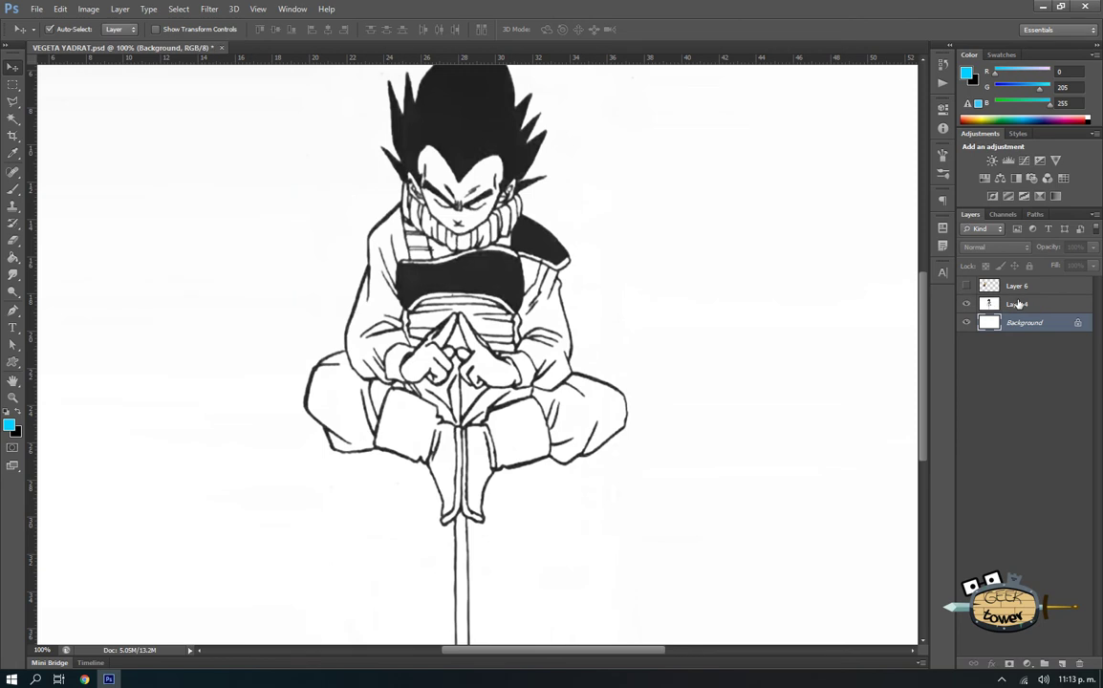
pyautogui.click(1018, 305)
pyautogui.doubleClick(1017, 305)
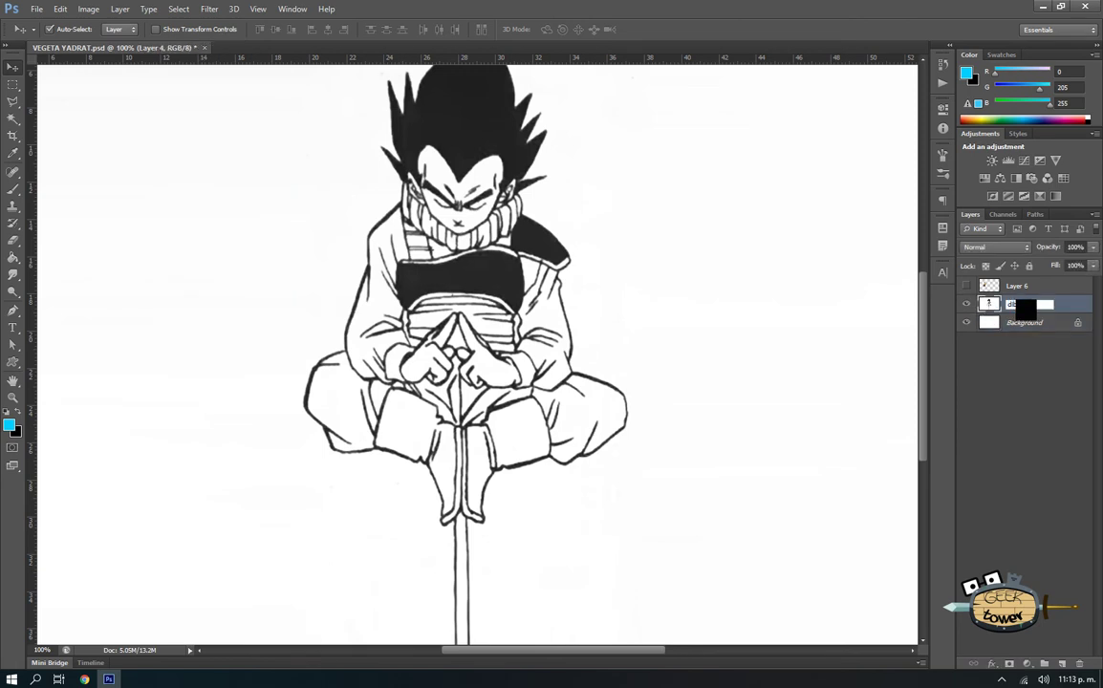
pyautogui.write('ujo')
pyautogui.press('Return')
# - Add a new empty layer above dibujo named 'trazo'
pyautogui.click(1062, 664)
pyautogui.doubleClick(1023, 304)
pyautogui.write('tra')
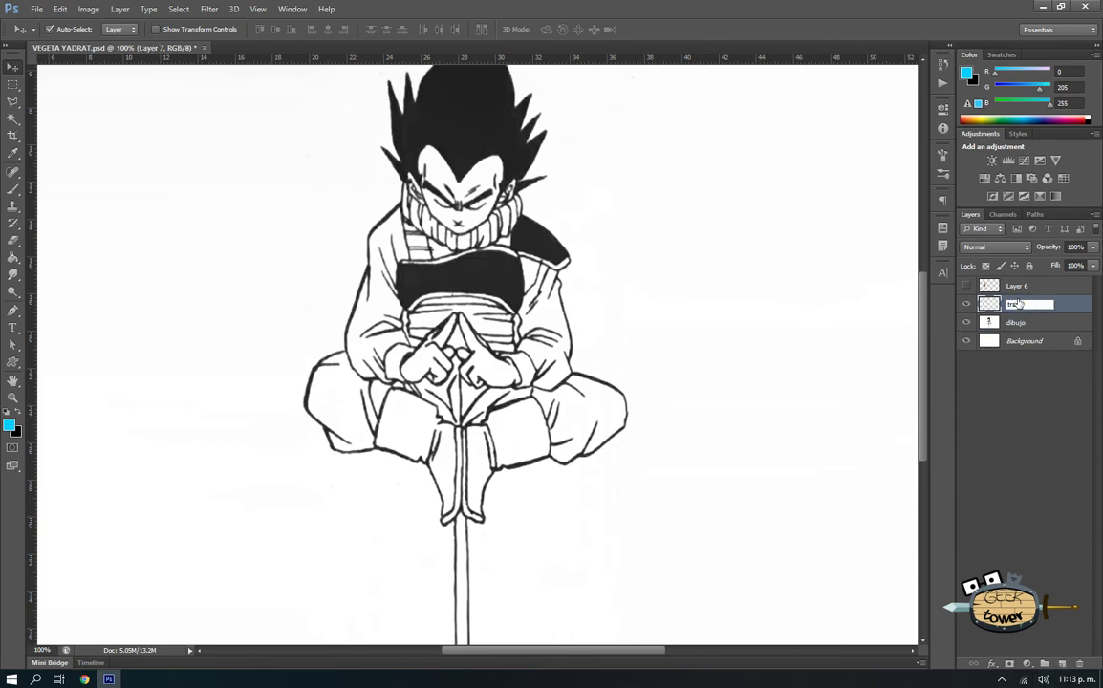
pyautogui.write('zo')
pyautogui.press('Return')
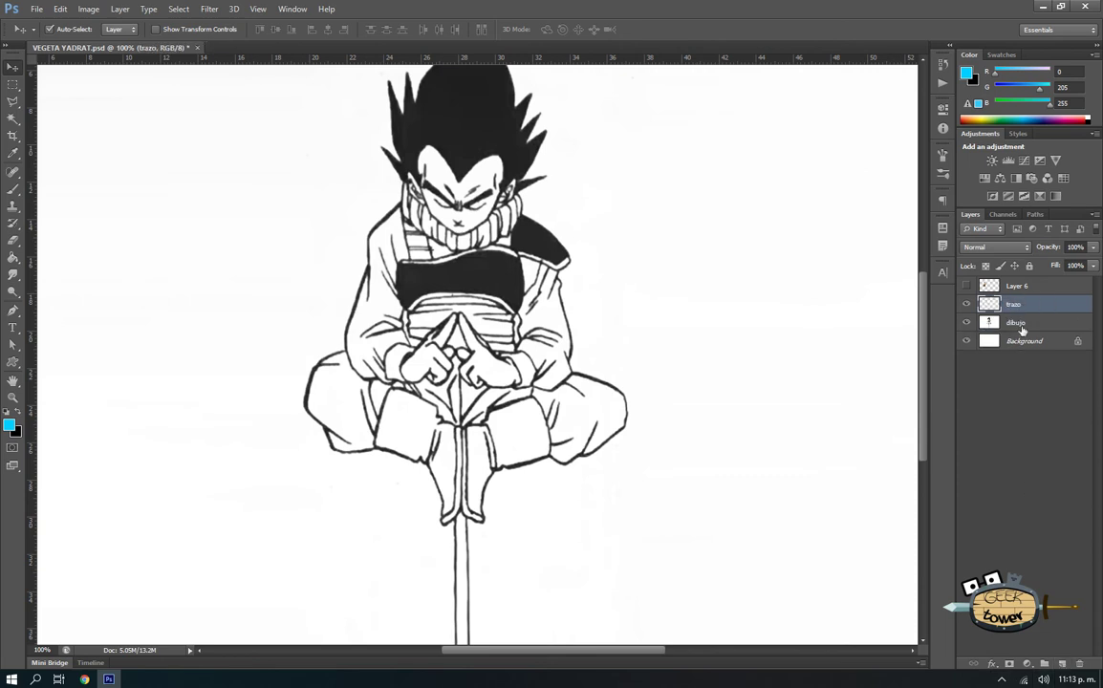
# - Dim the dibujo sketch layer to 34% opacity
pyautogui.click(1015, 322)
pyautogui.click(1094, 247)
pyautogui.moveTo(1088, 264); pyautogui.dragTo(1050, 265)
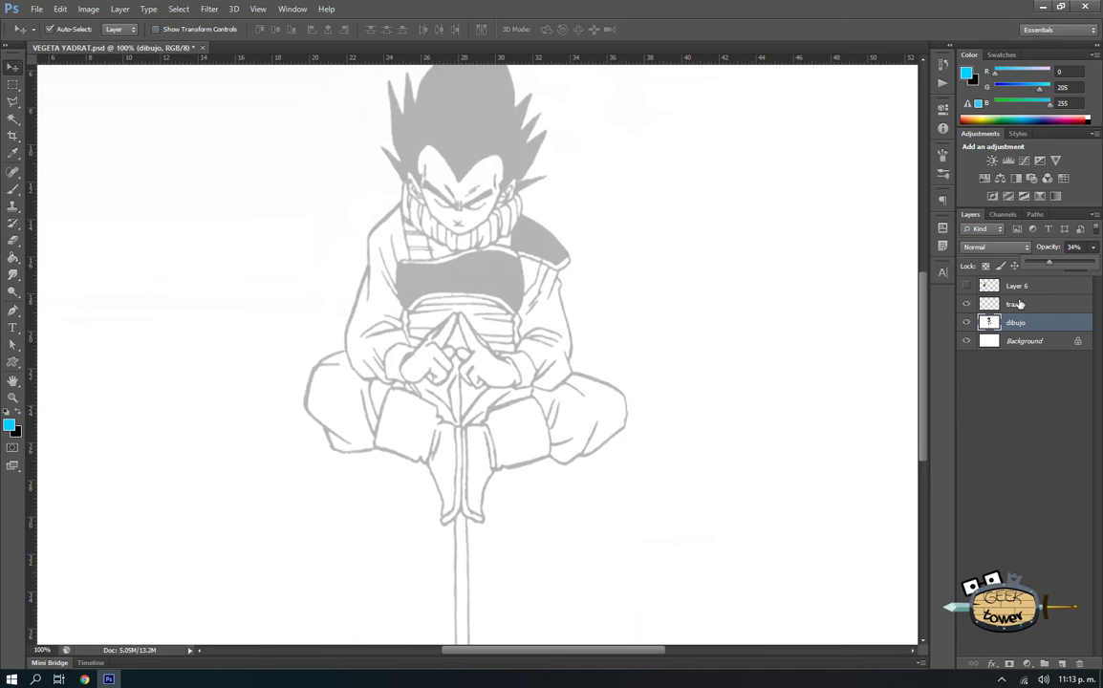
pyautogui.click(1013, 304)
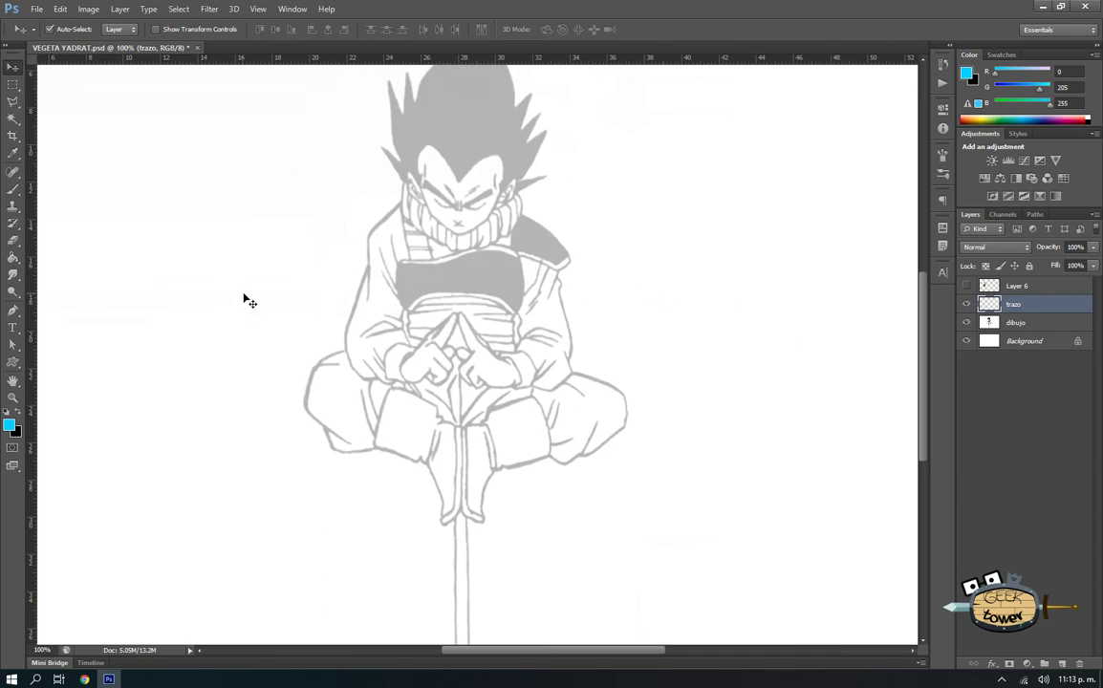
pyautogui.click(551, 316)
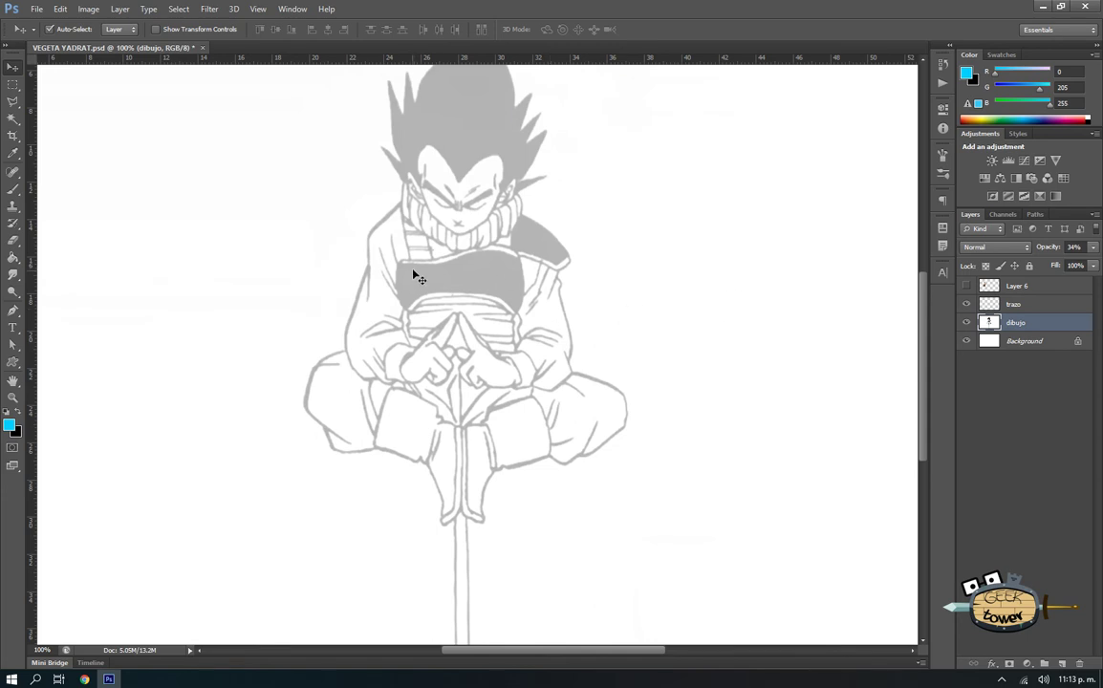
pyautogui.press('b')
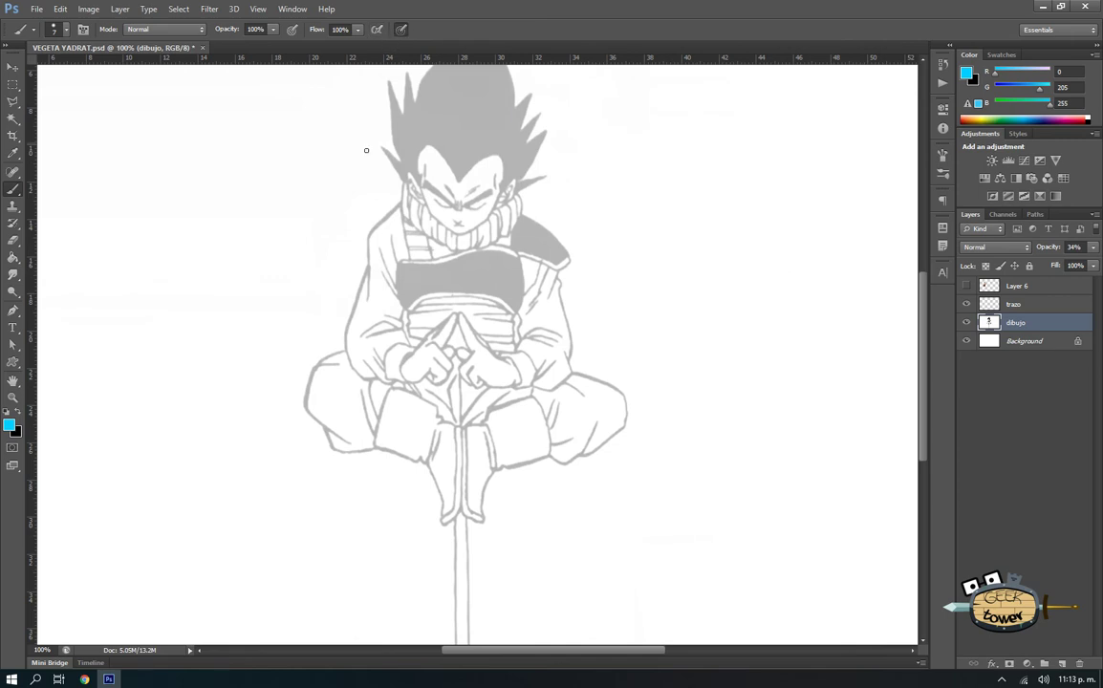
# - Set black as the paint colour and draw practice brush strokes left of the figure
pyautogui.moveTo(319, 250); pyautogui.dragTo(340, 181)
pyautogui.hotkey('ctrl', 'z')
pyautogui.click(20, 413)
pyautogui.rightClick(164, 368)
pyautogui.moveTo(171, 341); pyautogui.dragTo(275, 226)
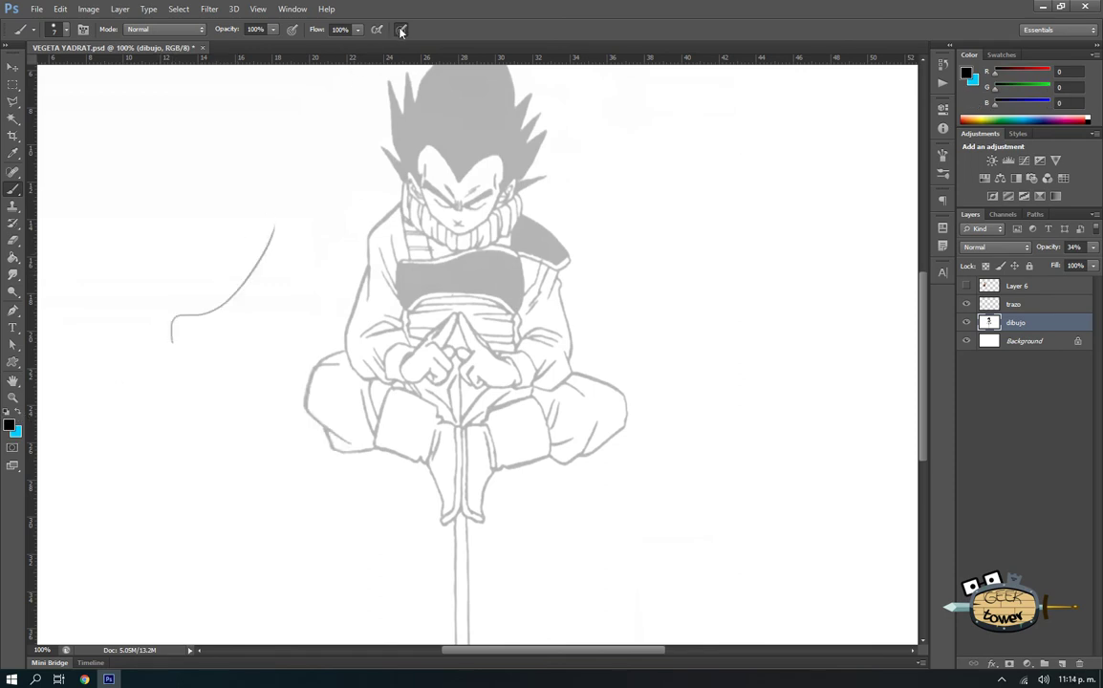
pyautogui.moveTo(309, 125); pyautogui.dragTo(218, 278)
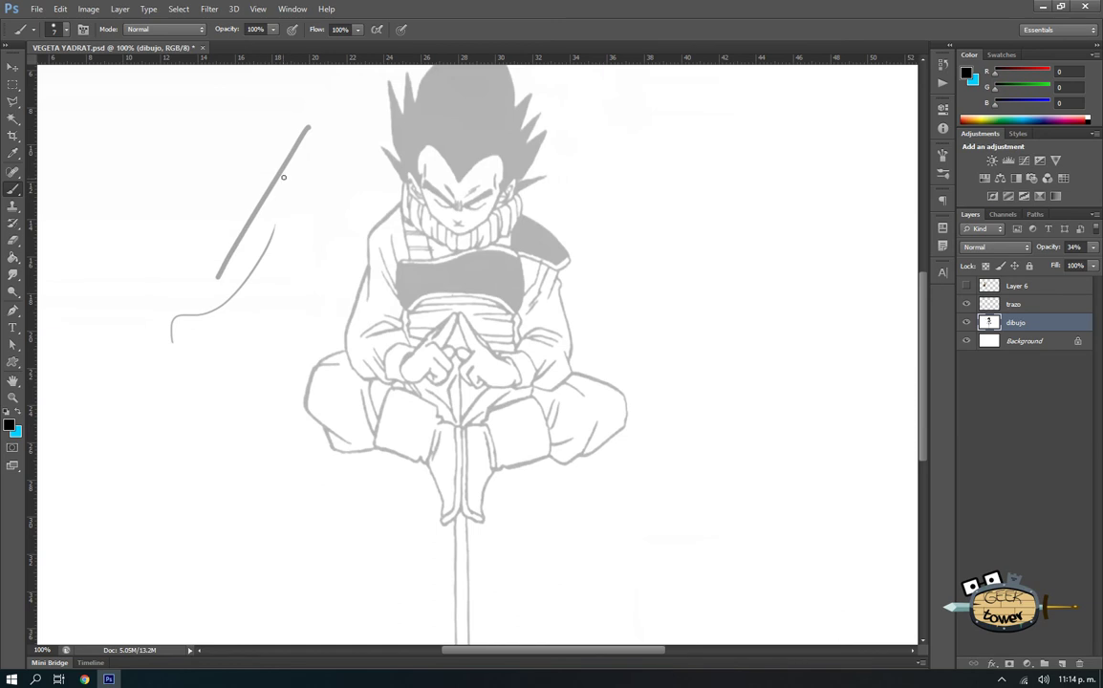
pyautogui.moveTo(295, 176); pyautogui.dragTo(209, 240)
pyautogui.moveTo(244, 138)
pyautogui.mouseDown()
pyautogui.moveTo(185, 251)
pyautogui.moveTo(204, 273)
pyautogui.mouseUp()
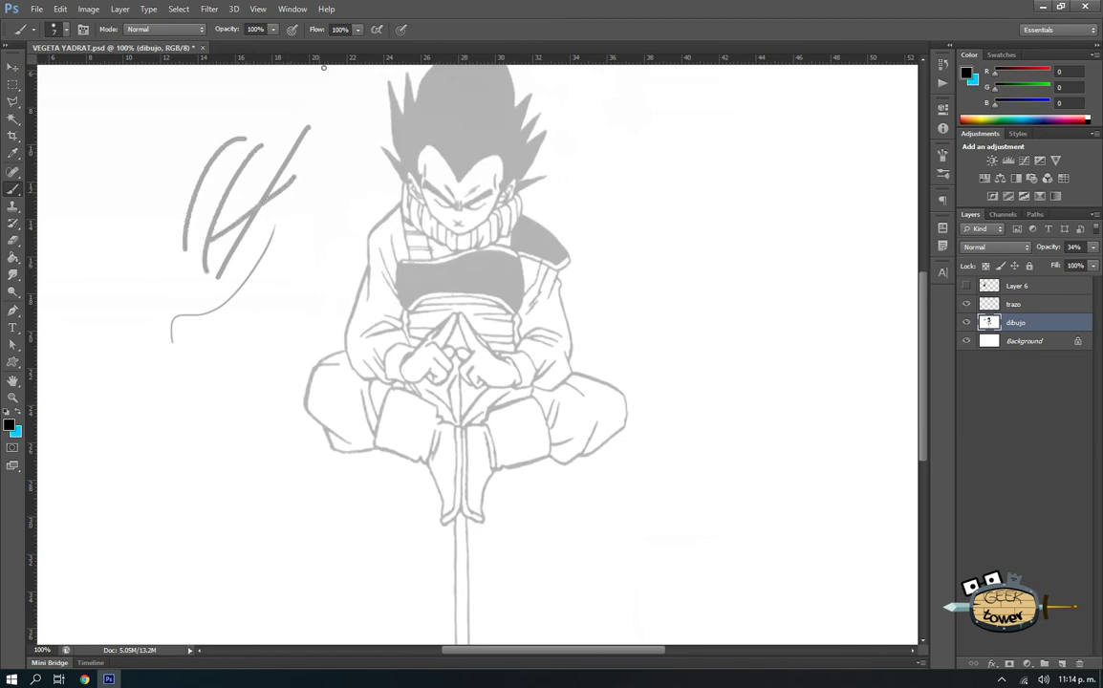
# - Enable pen pressure for size and airbrush build-up, then draw more tapered test strokes
pyautogui.click(399, 29)
pyautogui.moveTo(319, 129)
pyautogui.mouseDown()
pyautogui.moveTo(330, 191)
pyautogui.moveTo(254, 284)
pyautogui.mouseUp()
pyautogui.moveTo(304, 181)
pyautogui.mouseDown()
pyautogui.moveTo(258, 277)
pyautogui.moveTo(312, 212)
pyautogui.moveTo(287, 229)
pyautogui.mouseUp()
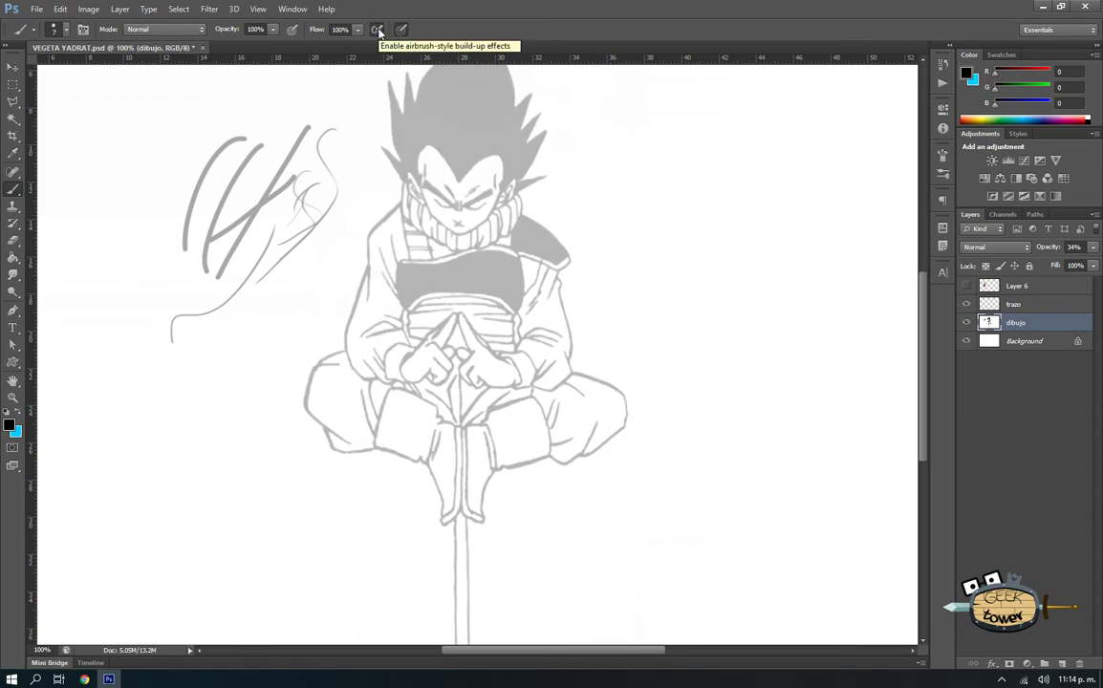
pyautogui.click(377, 29)
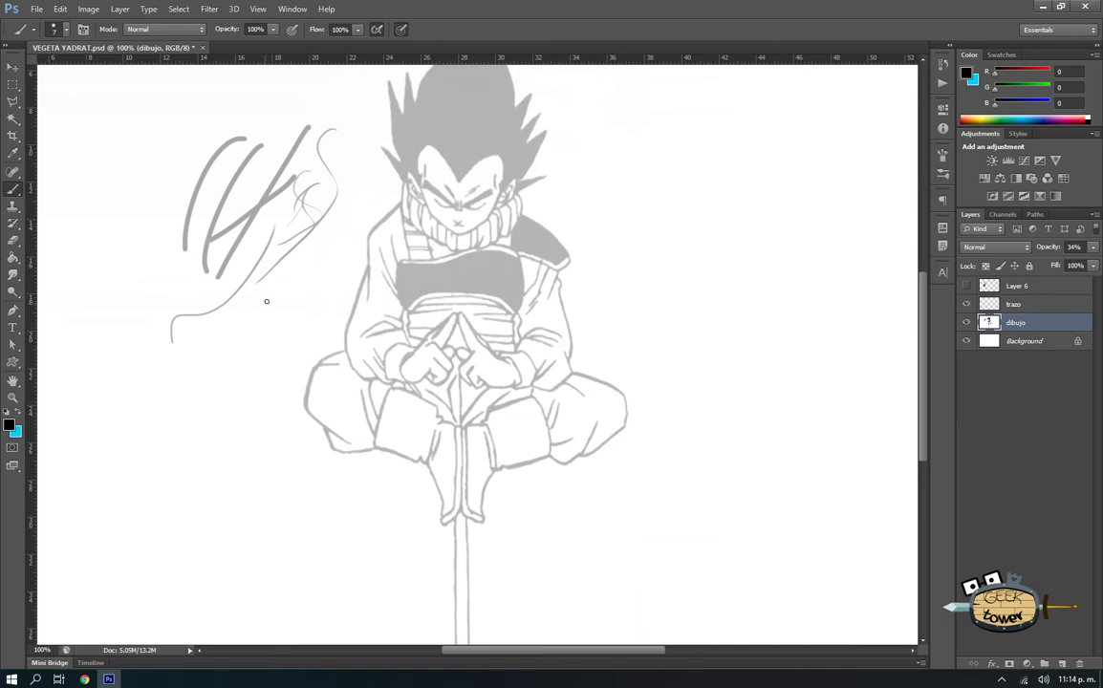
pyautogui.moveTo(284, 278); pyautogui.dragTo(221, 363)
pyautogui.moveTo(276, 288)
pyautogui.mouseDown()
pyautogui.moveTo(207, 411)
pyautogui.moveTo(192, 382)
pyautogui.moveTo(229, 258)
pyautogui.mouseUp()
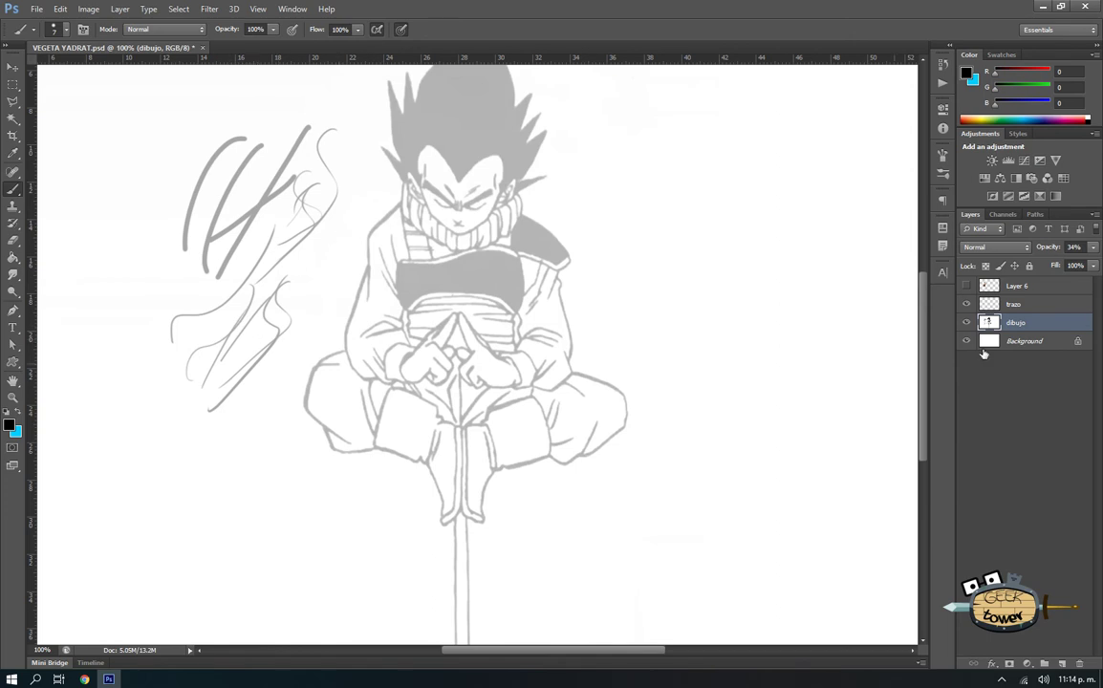
# - Paint out the practice strokes with a size 101 white brush
pyautogui.keyDown('alt'); pyautogui.click(316, 188); pyautogui.keyUp('alt')
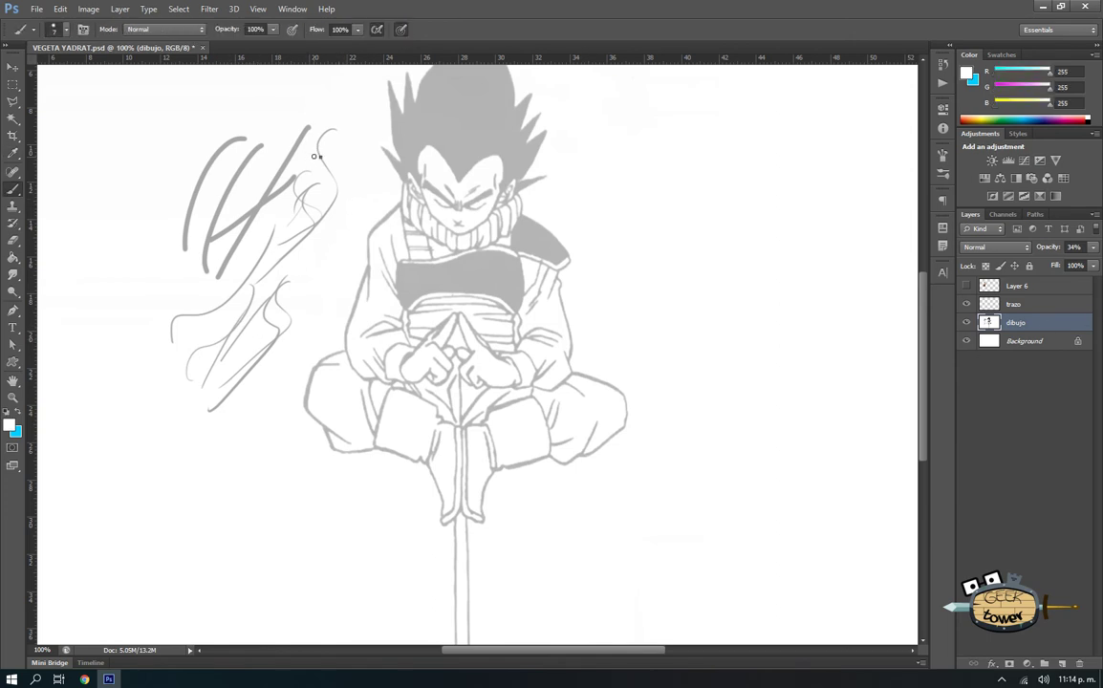
pyautogui.rightClick(313, 156)
pyautogui.moveTo(366, 168); pyautogui.dragTo(382, 168)
pyautogui.moveTo(268, 133); pyautogui.dragTo(191, 229)
pyautogui.moveTo(208, 409); pyautogui.dragTo(316, 133)
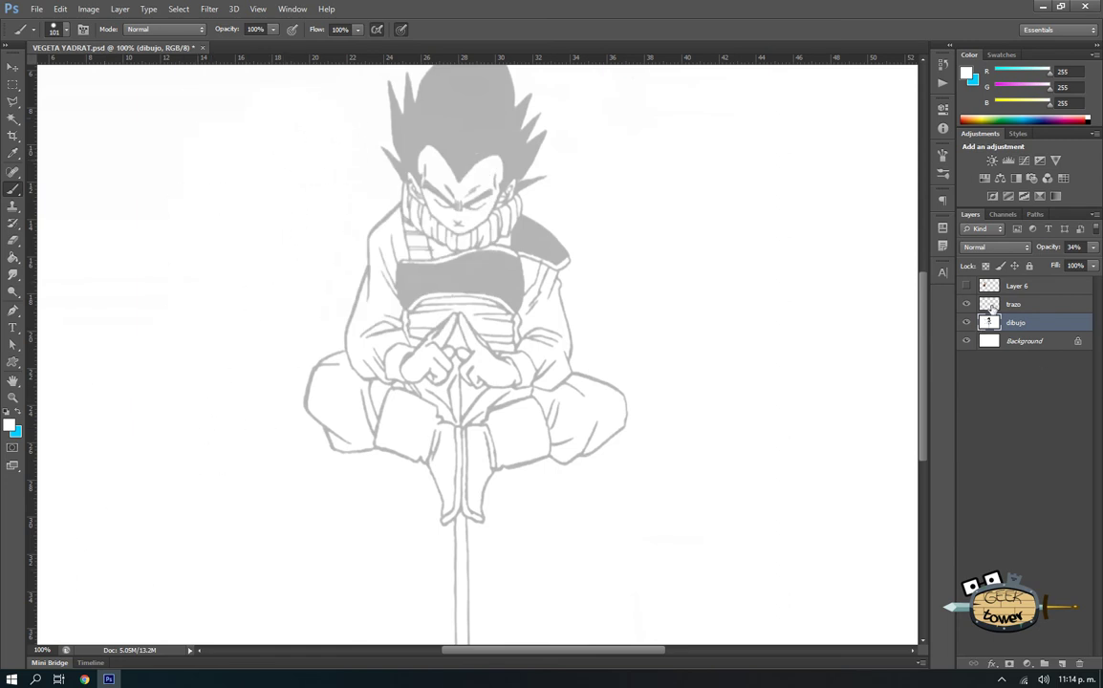
pyautogui.click(987, 303)
# - Reset colours to black and white and set an 8 px brush at 81% opacity
pyautogui.click(7, 413)
pyautogui.scroll(1, 446, 237)
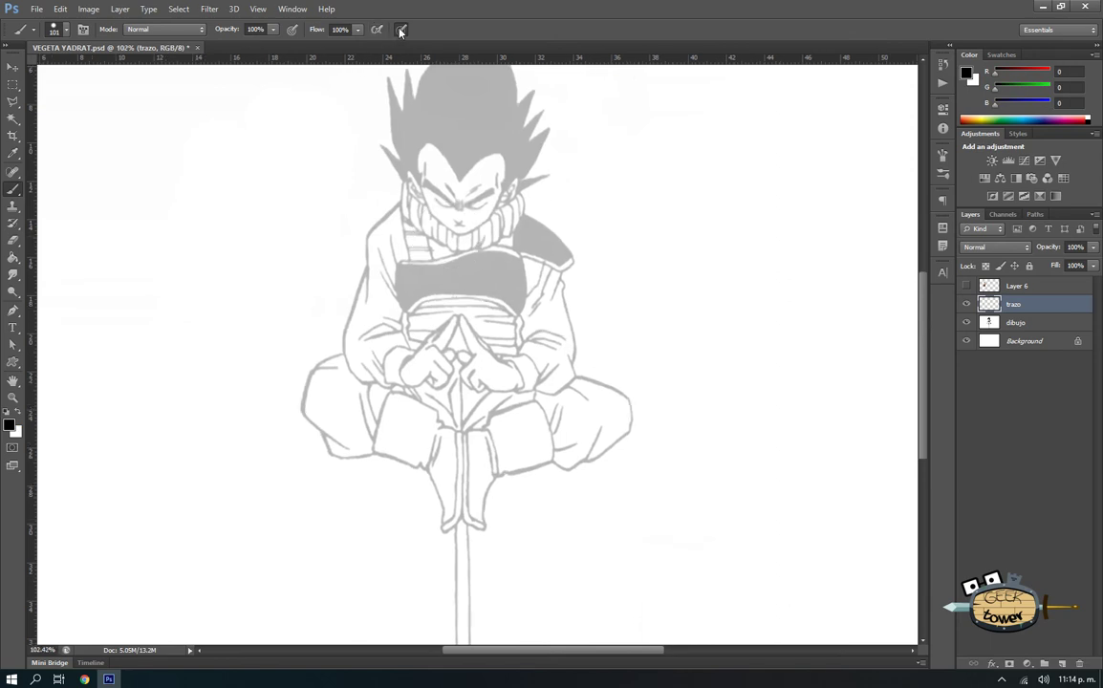
pyautogui.rightClick(443, 202)
pyautogui.moveTo(470, 233); pyautogui.dragTo(461, 235)
pyautogui.moveTo(316, 244); pyautogui.dragTo(370, 191)
pyautogui.hotkey('ctrl', 'z')
pyautogui.rightClick(388, 239)
pyautogui.moveTo(402, 271); pyautogui.dragTo(398, 269)
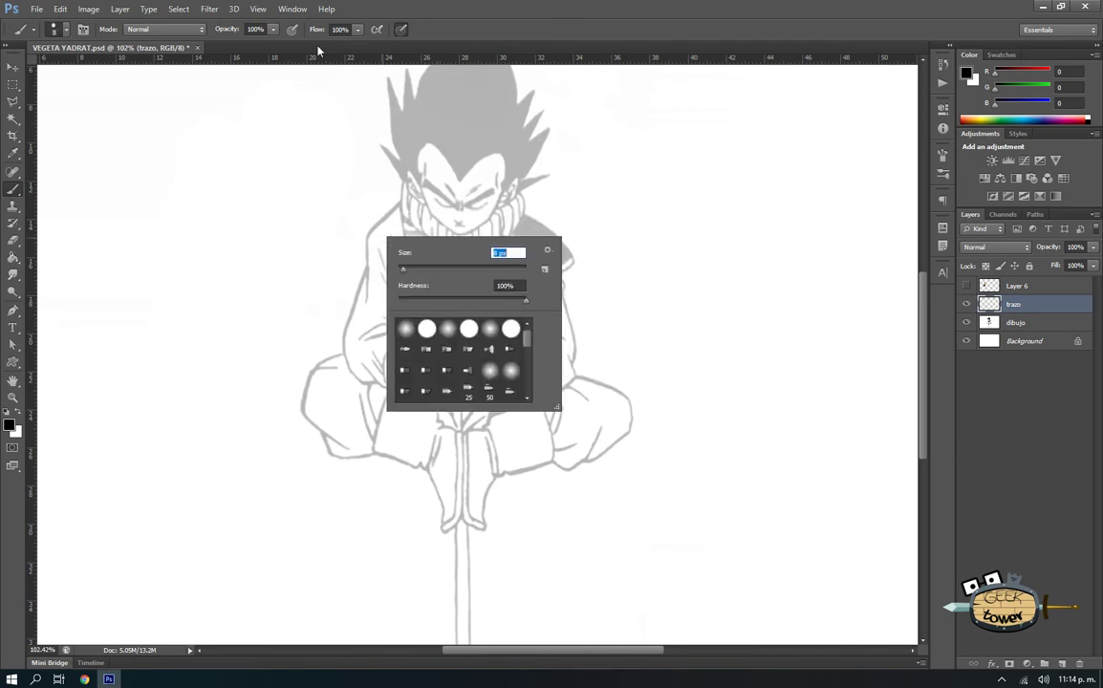
pyautogui.click(273, 31)
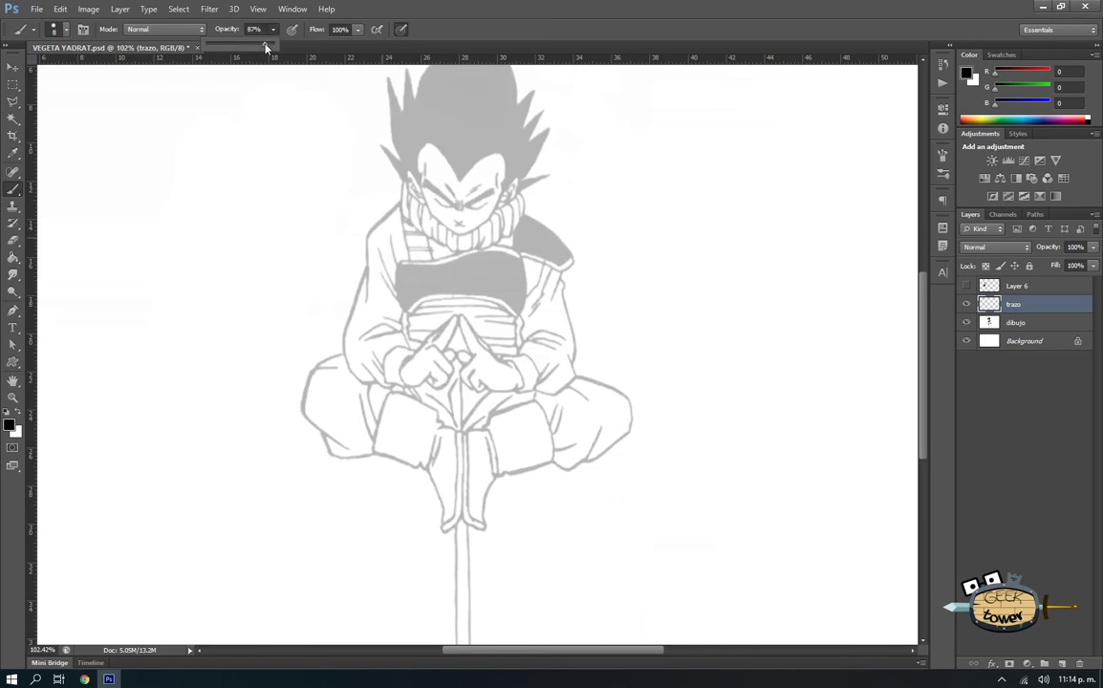
pyautogui.click(260, 43)
pyautogui.click(469, 171)
# - Zoom to 300% on the face, ink a small mark between the eyes, then zoom out to the Image menu
pyautogui.rightClick(464, 198)
pyautogui.press('Escape')
pyautogui.click(447, 214)
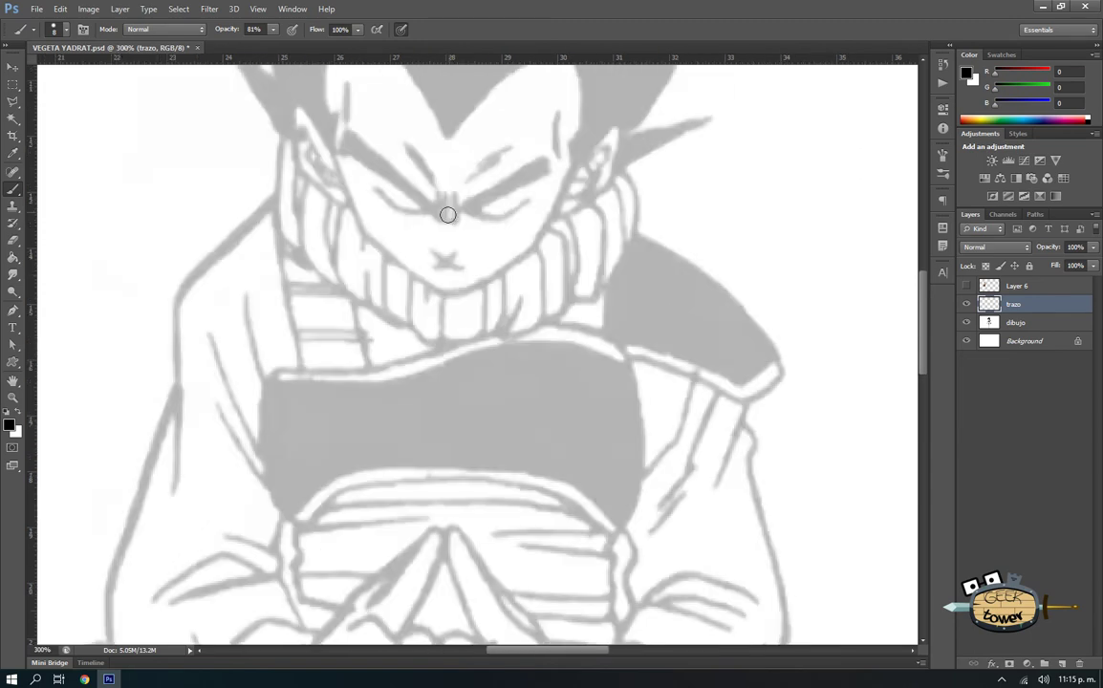
pyautogui.rightClick(447, 214)
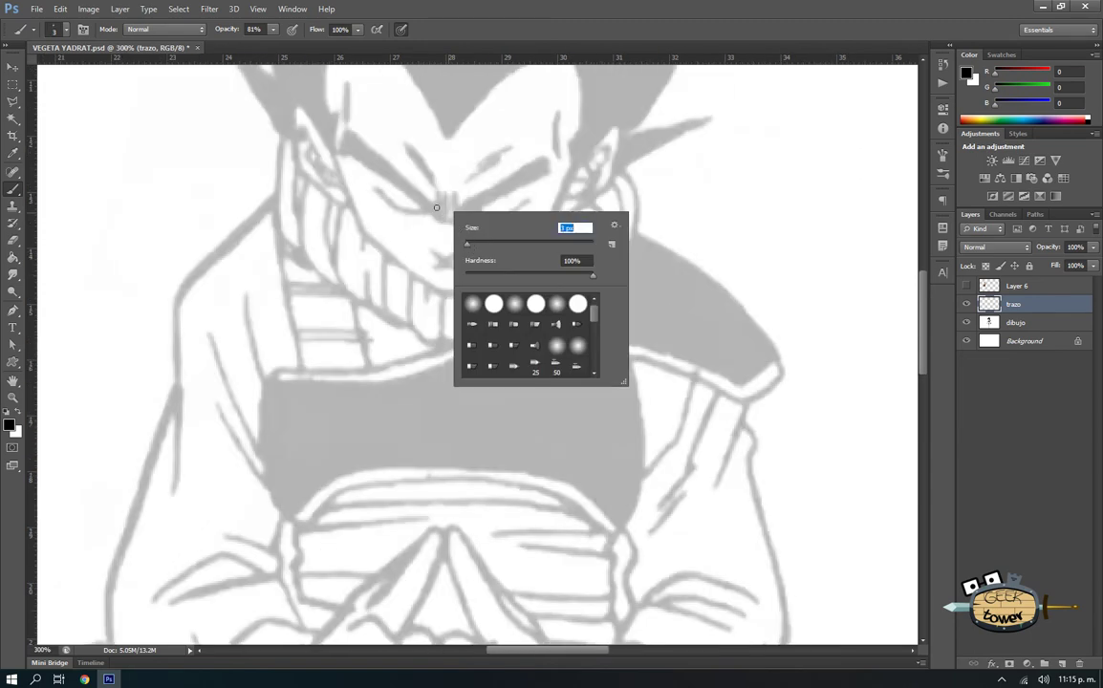
pyautogui.click(436, 208)
pyautogui.moveTo(437, 199); pyautogui.dragTo(440, 216)
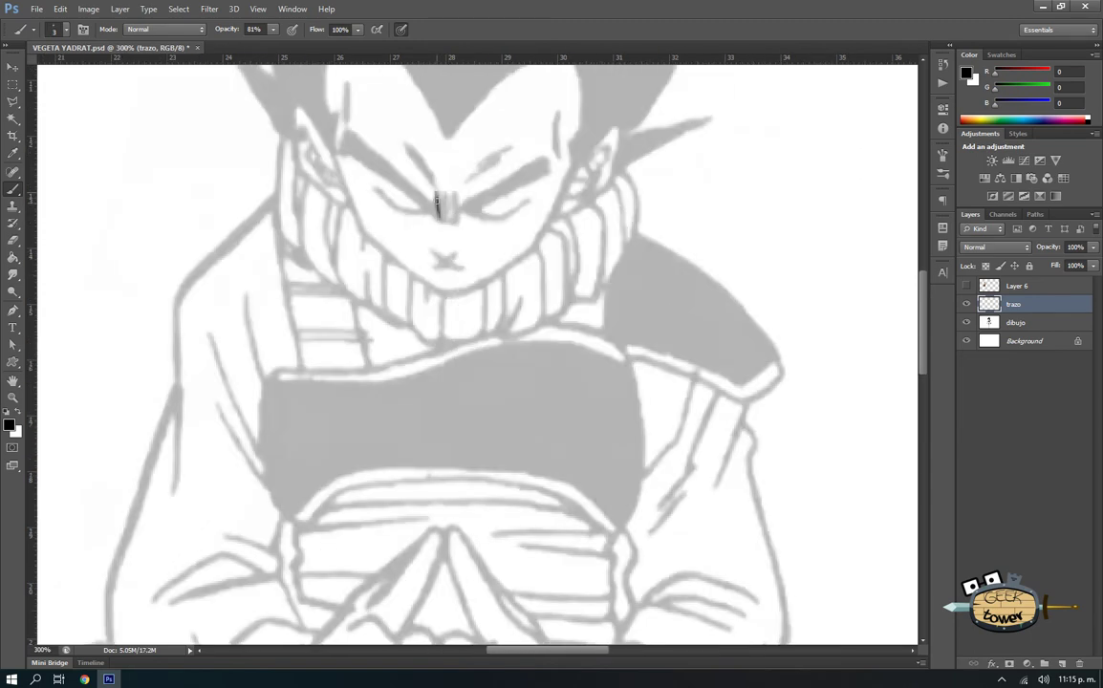
pyautogui.scroll(-3, 438, 237)
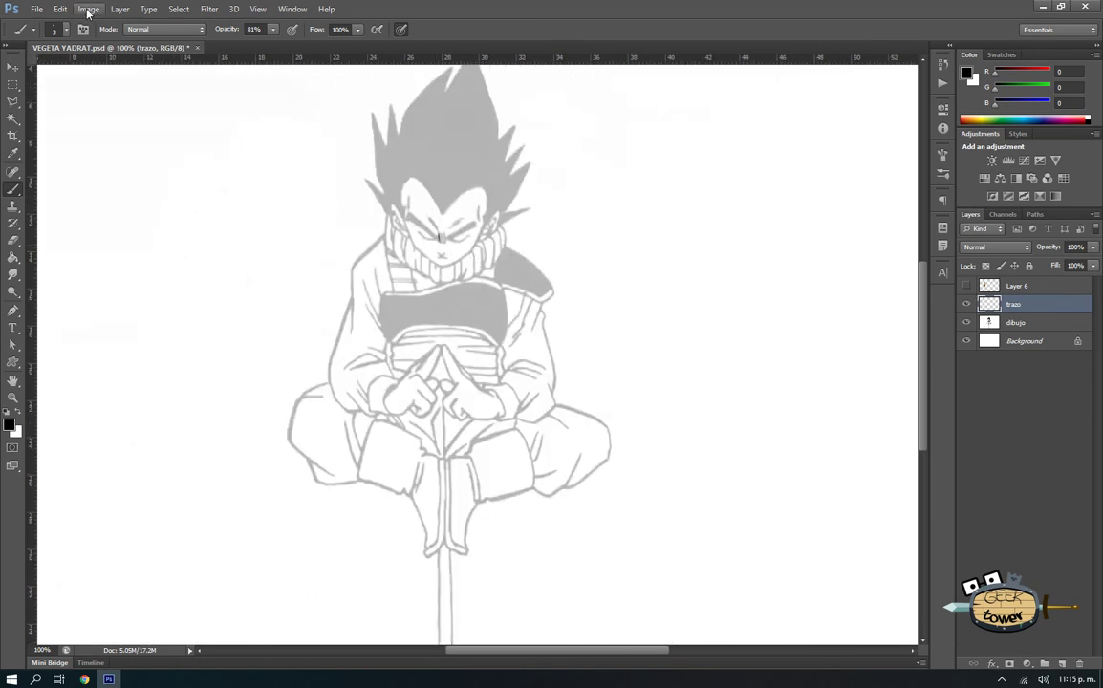
pyautogui.scroll(-1, 440, 295)
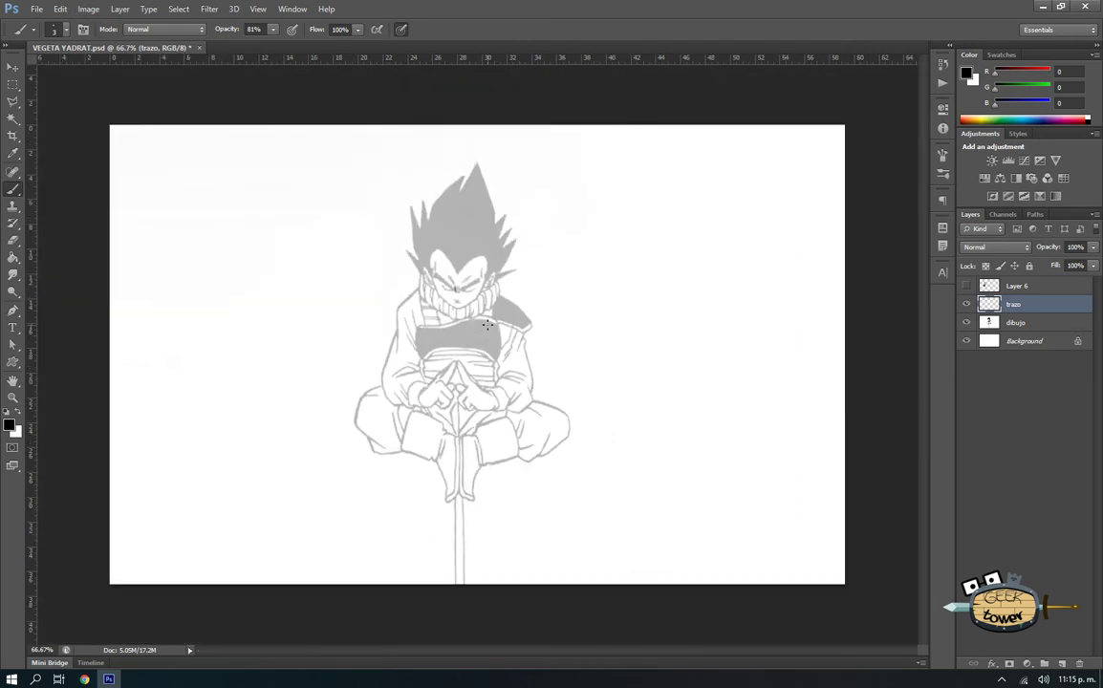
pyautogui.click(88, 9)
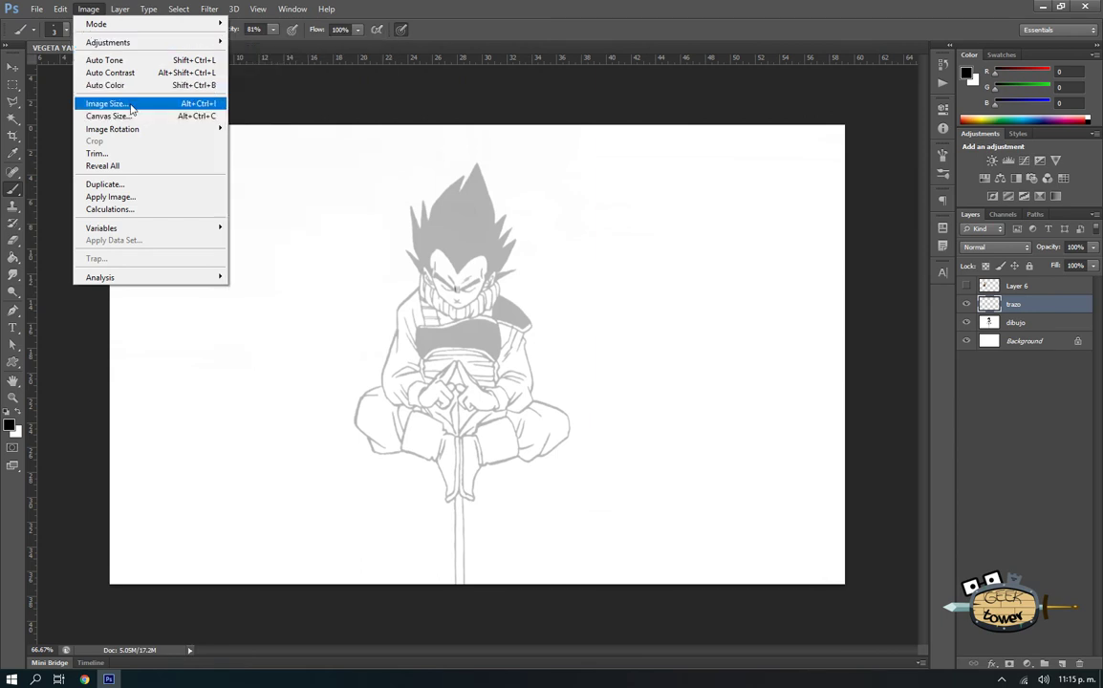
# - Resample the image from 72 to 300 pixels/inch, making it 7000 × 4375 px
pyautogui.click(131, 104)
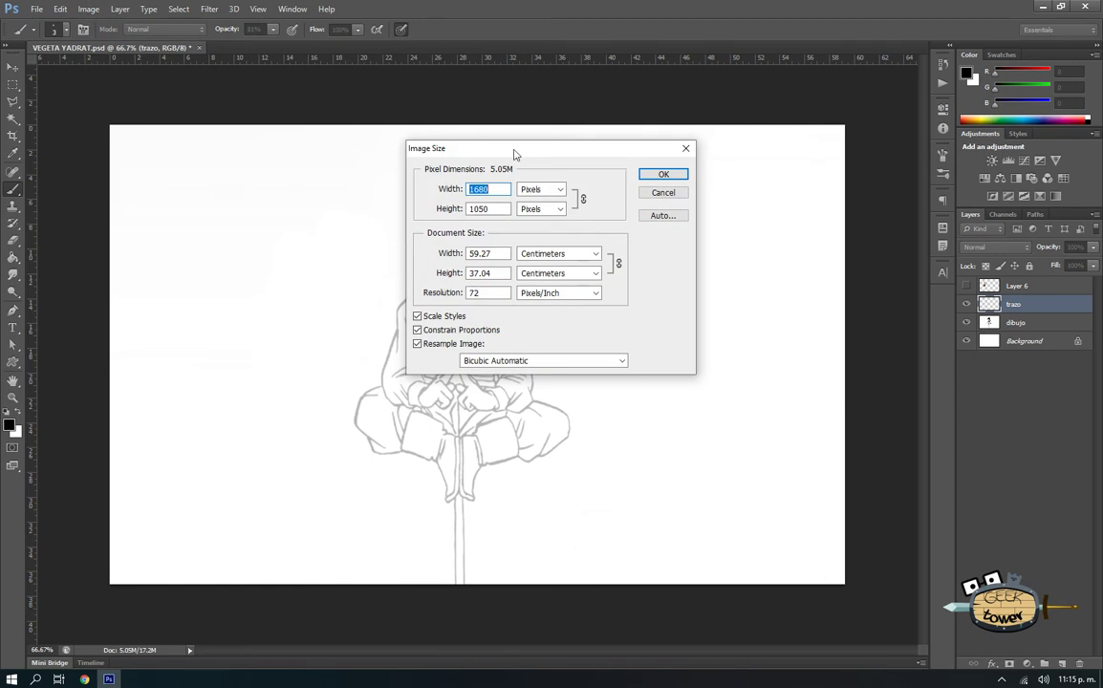
pyautogui.moveTo(514, 153); pyautogui.dragTo(747, 123)
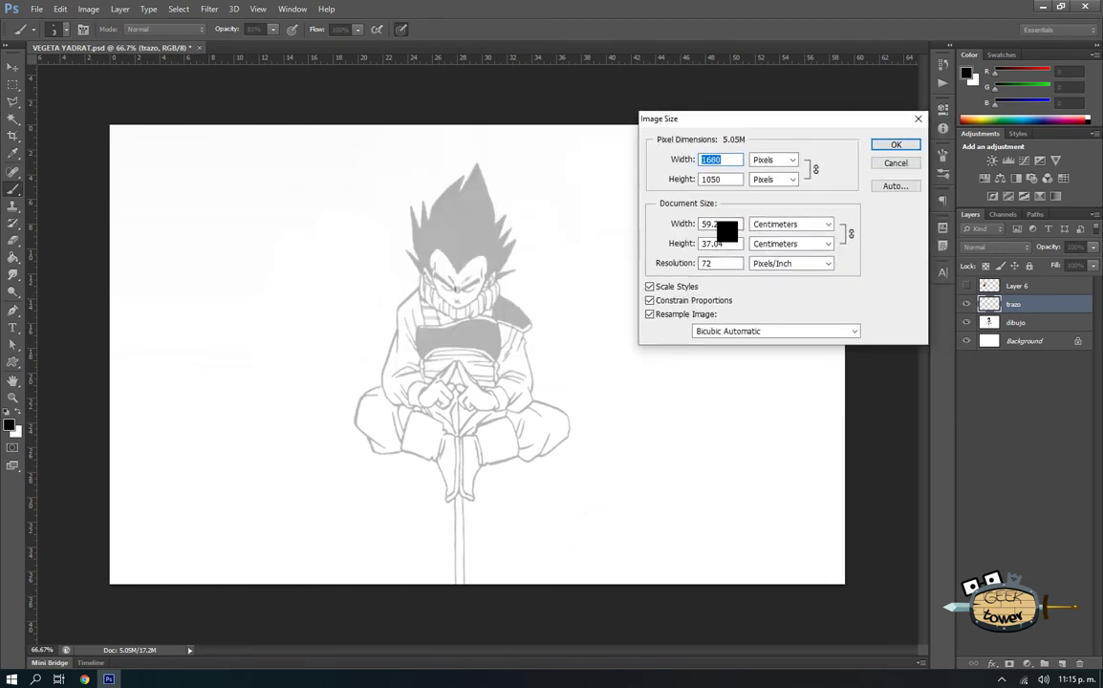
pyautogui.doubleClick(720, 269)
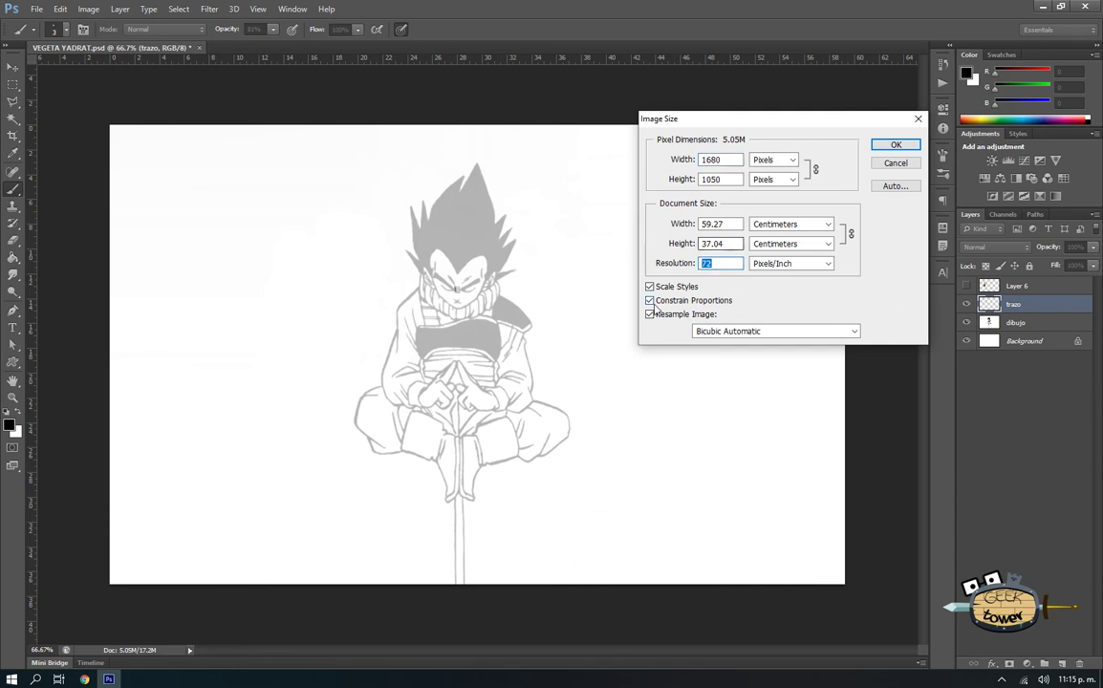
pyautogui.write('3')
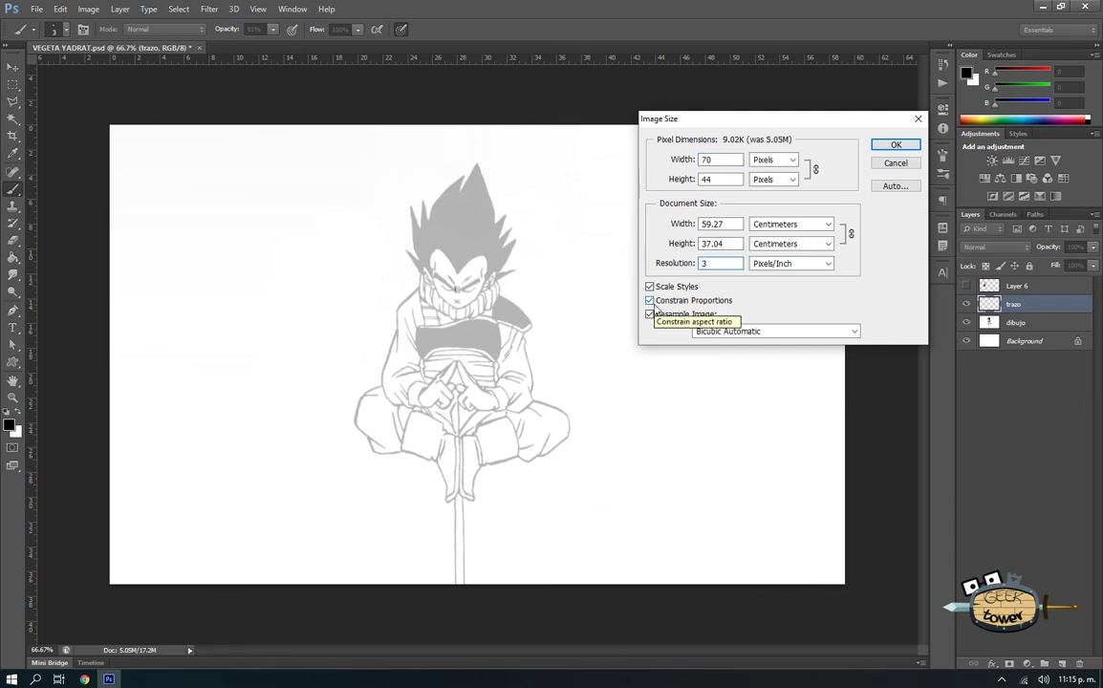
pyautogui.write('00')
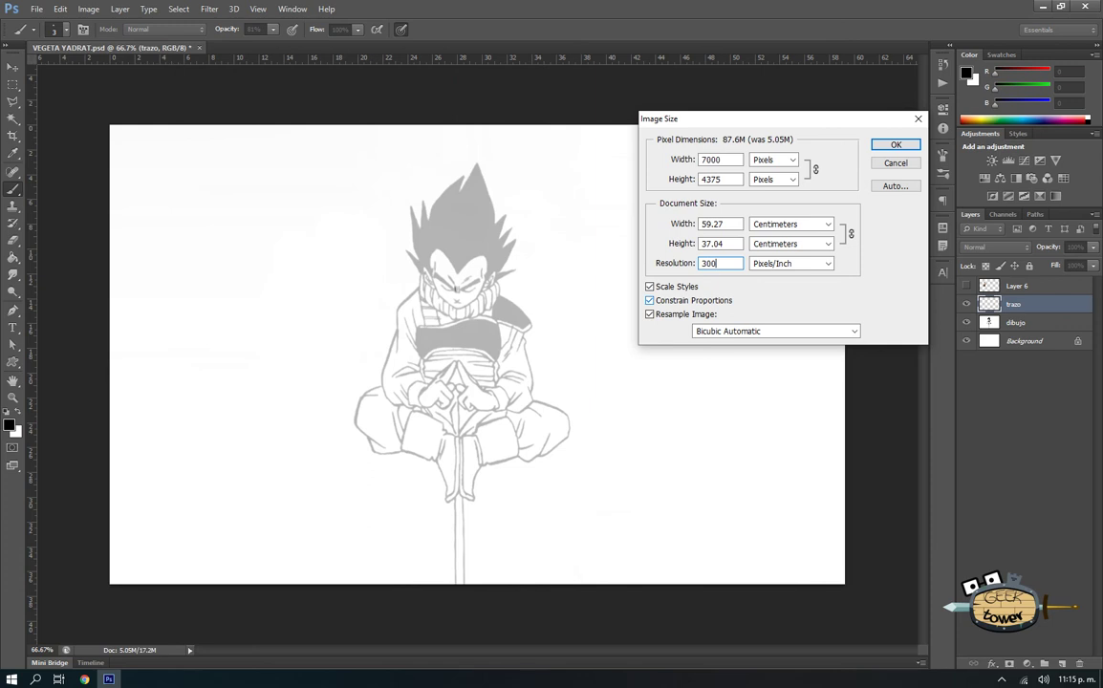
pyautogui.press('Return')
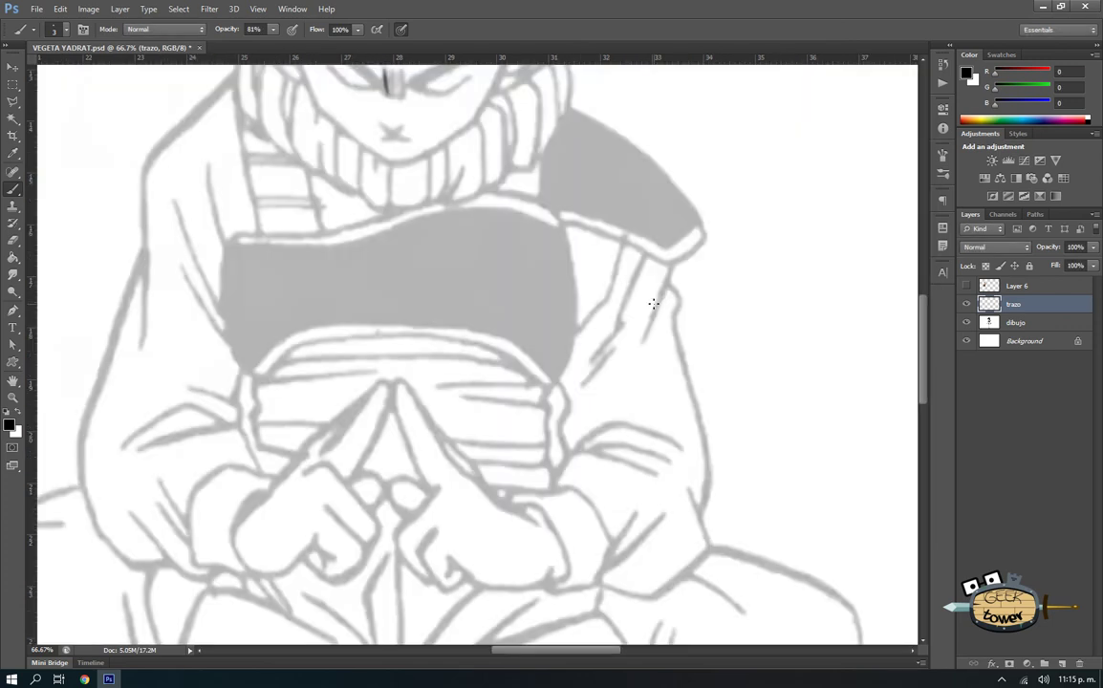
# - Paint a thin test line beside the nose plus hook and arrow strokes, hiding the dibujo layer
pyautogui.scroll(1, 443, 239)
pyautogui.scroll(2, 426, 227)
pyautogui.keyDown('alt'); pyautogui.scroll(1, 431, 221); pyautogui.keyUp('alt')
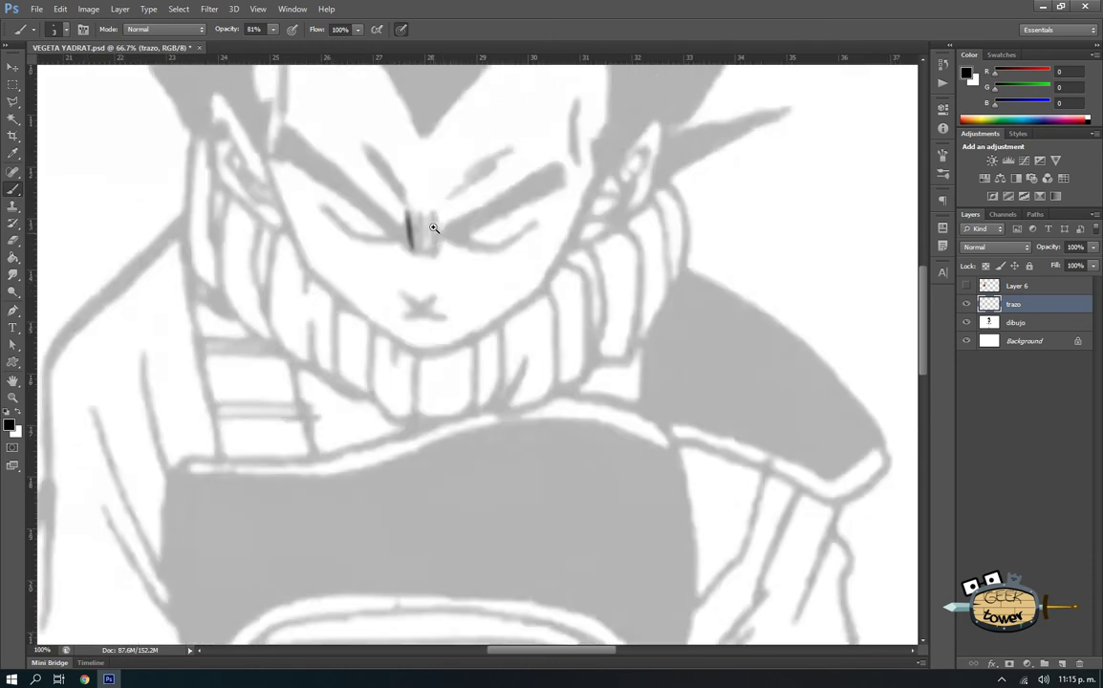
pyautogui.keyDown('alt'); pyautogui.scroll(1, 433, 227); pyautogui.keyUp('alt')
pyautogui.press('v')
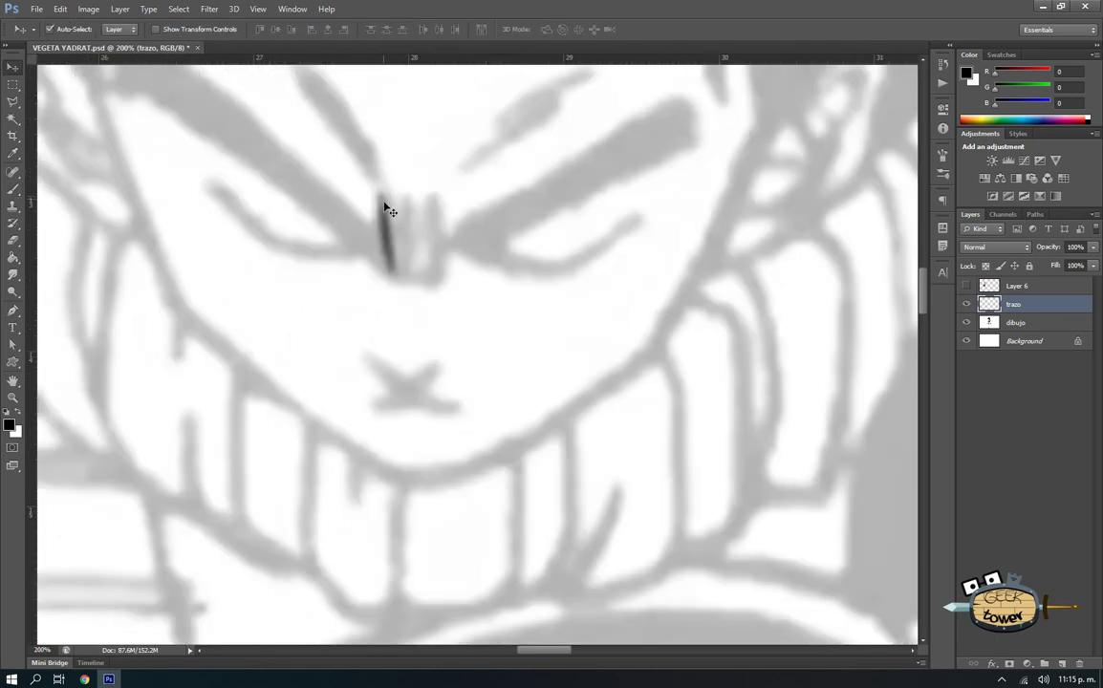
pyautogui.press('b')
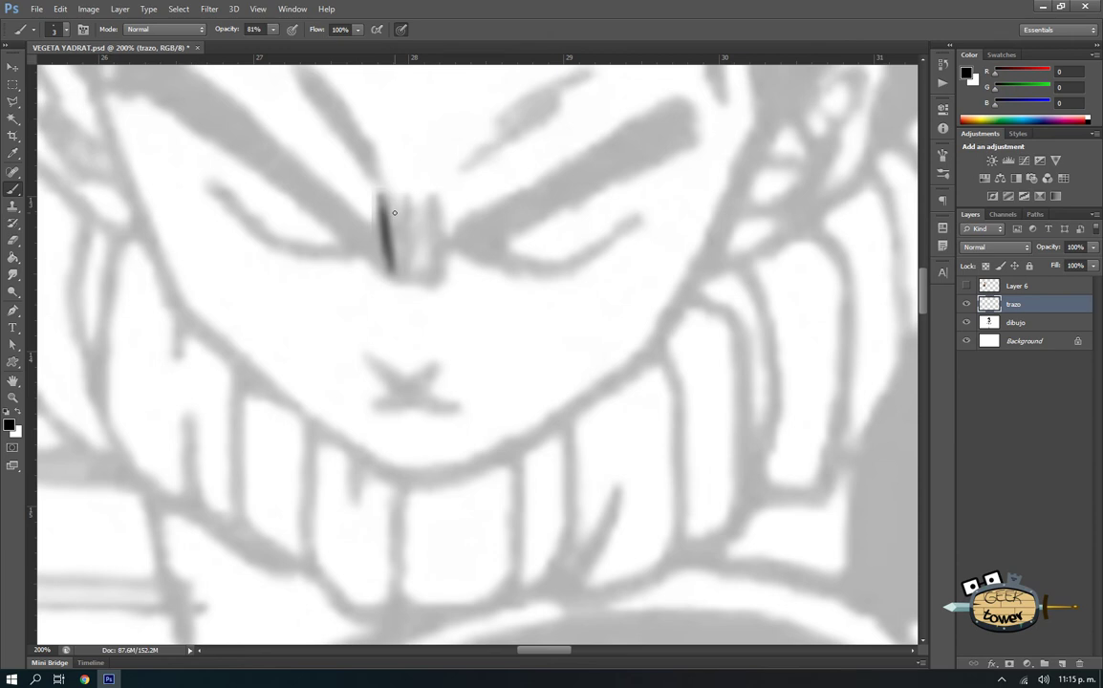
pyautogui.rightClick(403, 229)
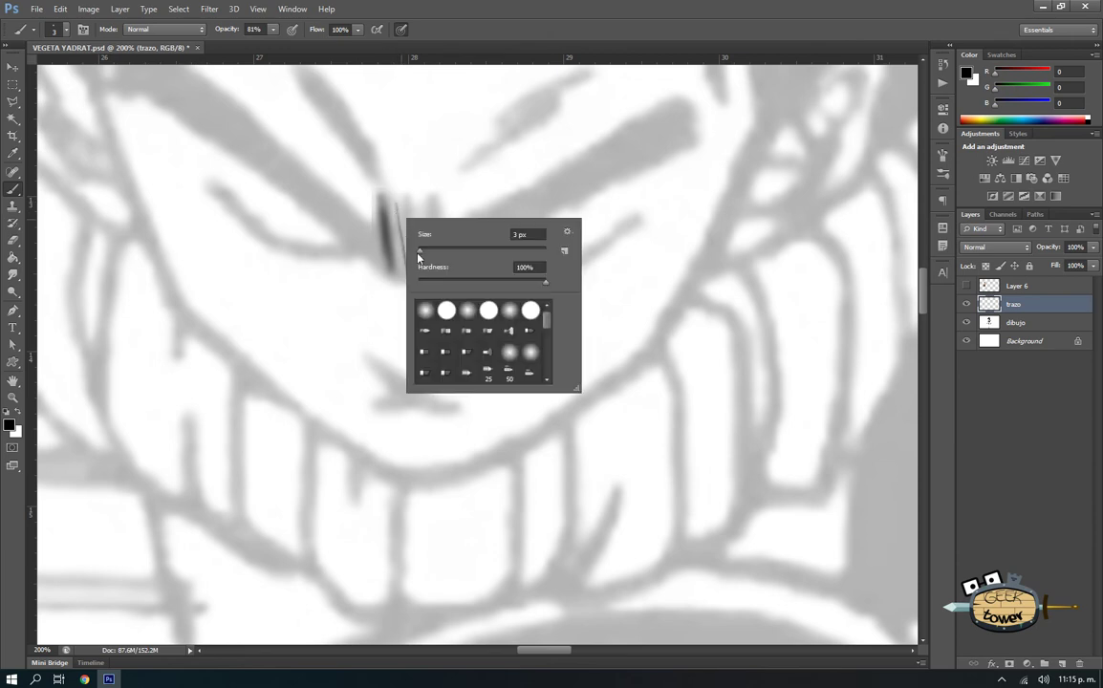
pyautogui.press('Escape')
pyautogui.moveTo(396, 199); pyautogui.dragTo(414, 279)
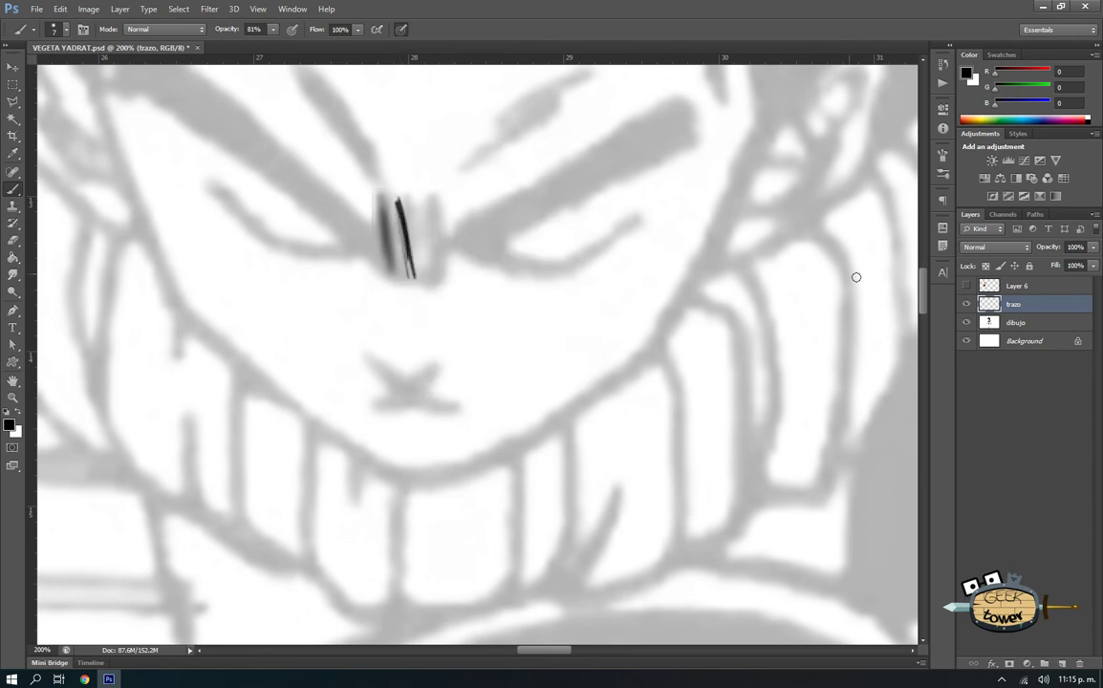
pyautogui.click(966, 325)
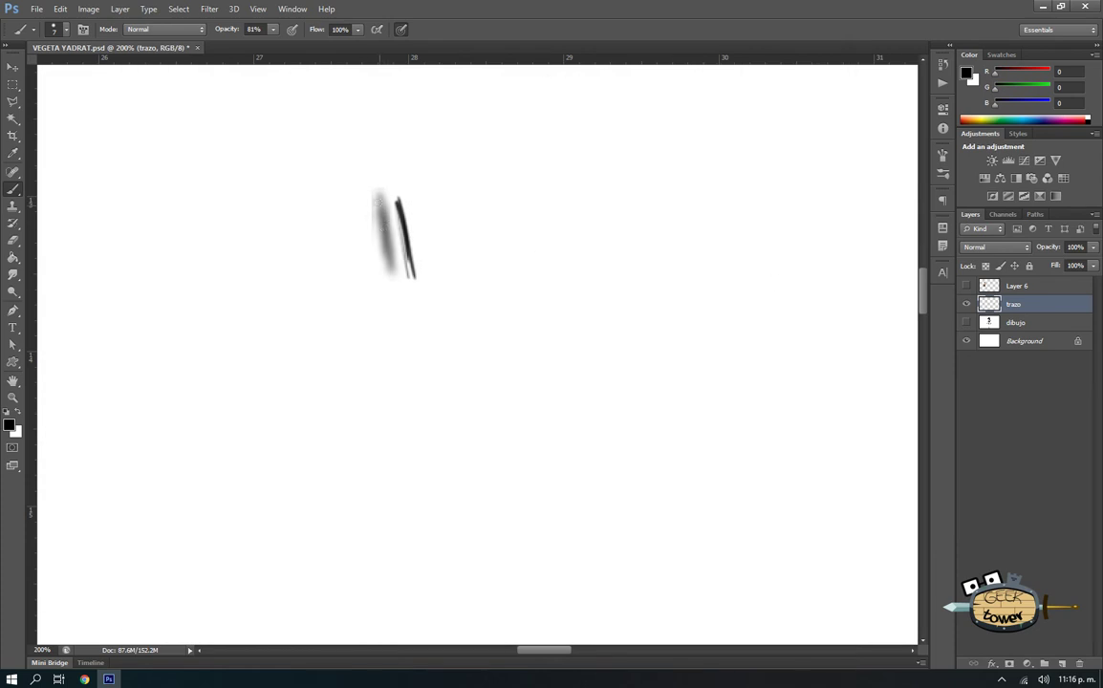
pyautogui.moveTo(349, 174); pyautogui.dragTo(365, 204)
pyautogui.moveTo(424, 174); pyautogui.dragTo(411, 222)
# - Erase all the test strokes with a resized Eraser
pyautogui.scroll(1, 413, 220)
pyautogui.scroll(1, 412, 219)
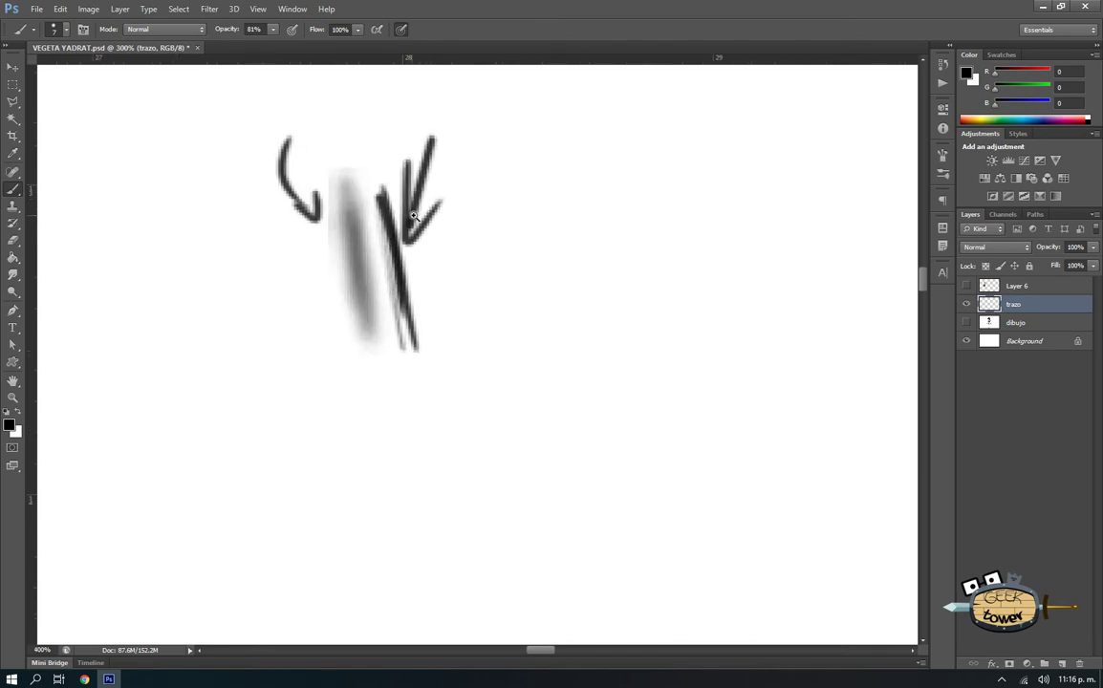
pyautogui.scroll(2, 413, 220)
pyautogui.scroll(-1, 413, 220)
pyautogui.scroll(-1, 420, 234)
pyautogui.scroll(-1, 435, 253)
pyautogui.press('e')
pyautogui.rightClick(435, 258)
pyautogui.moveTo(418, 184)
pyautogui.mouseDown()
pyautogui.moveTo(380, 227)
pyautogui.moveTo(345, 177)
pyautogui.mouseUp()
pyautogui.rightClick(364, 218)
pyautogui.moveTo(402, 238); pyautogui.dragTo(430, 238)
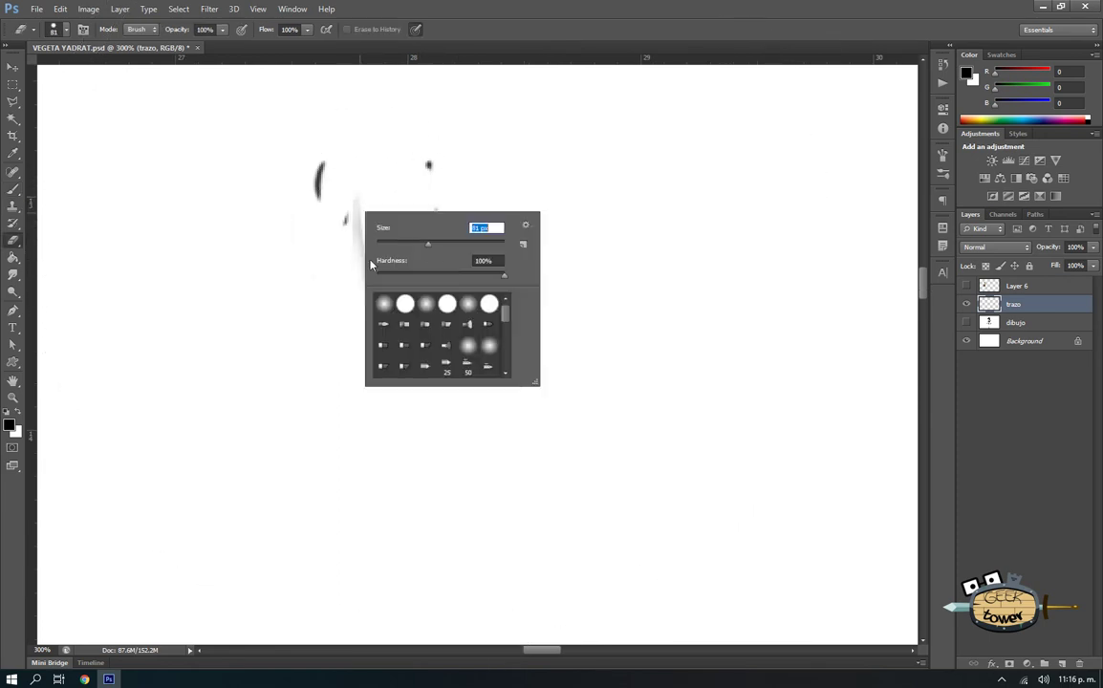
pyautogui.press('Return')
pyautogui.moveTo(382, 197)
pyautogui.mouseDown()
pyautogui.moveTo(364, 312)
pyautogui.moveTo(364, 214)
pyautogui.moveTo(419, 156)
pyautogui.moveTo(467, 176)
pyautogui.mouseUp()
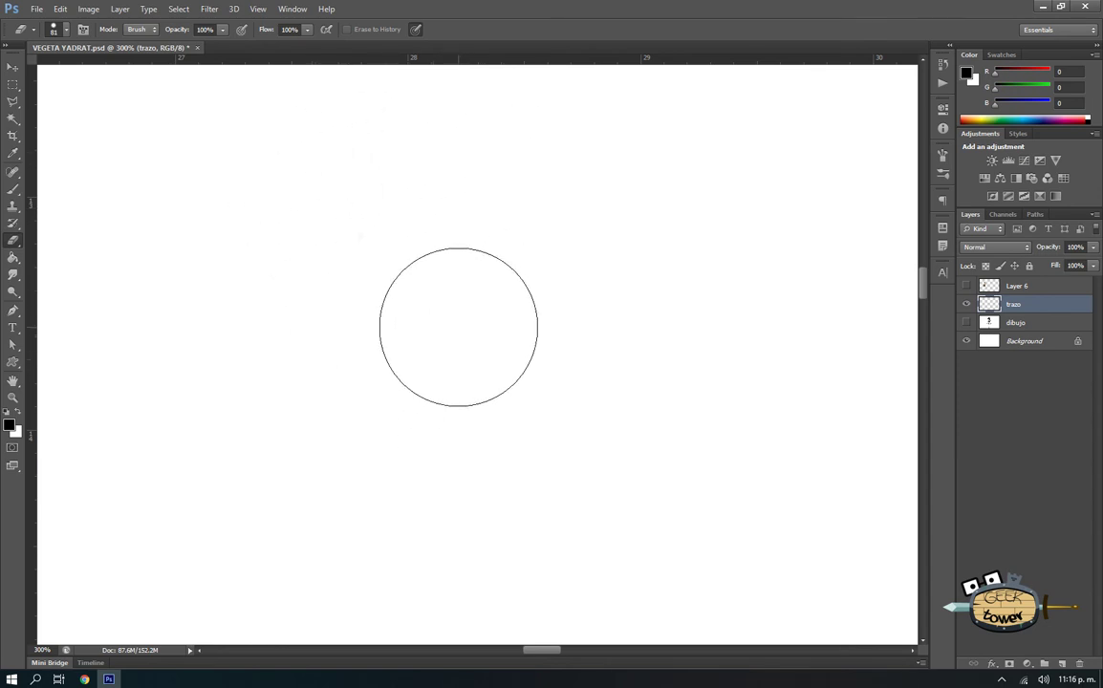
# - Toggle between the Brush and Eraser tools, ending on the Brush
pyautogui.press('b')
pyautogui.press('e')
pyautogui.press('b')
pyautogui.press('e')
pyautogui.press('b')
pyautogui.press('e')
pyautogui.press('b')
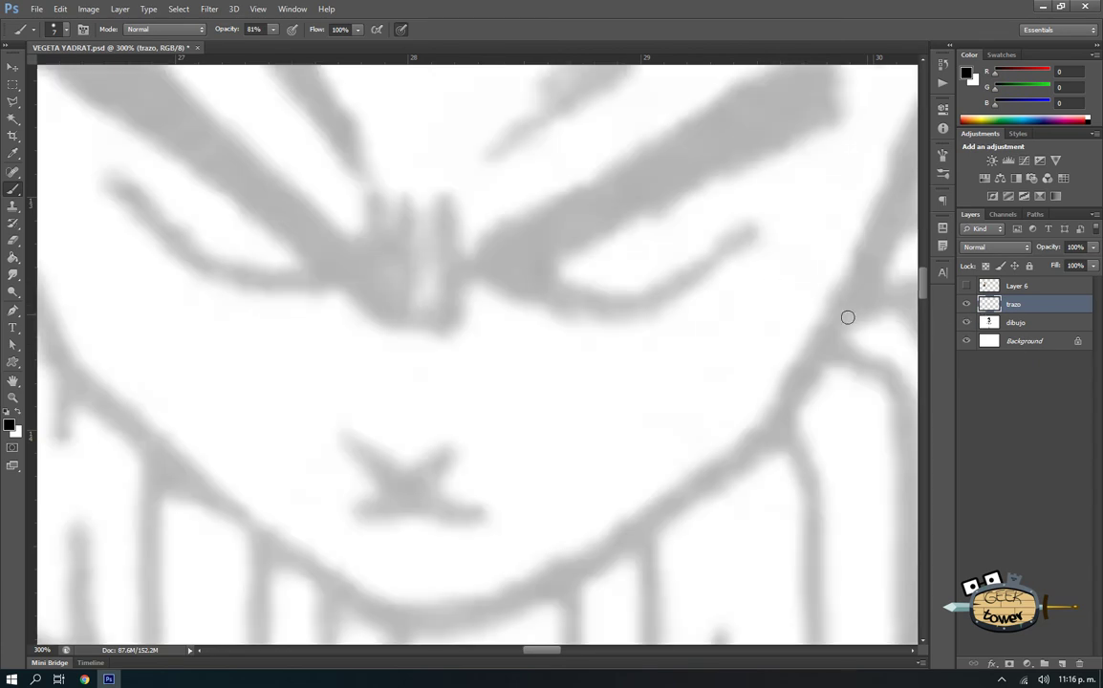
# - Zoom to 200% and ink a short vertical line beside the nose
pyautogui.keyDown('alt'); pyautogui.click(513, 333); pyautogui.keyUp('alt')
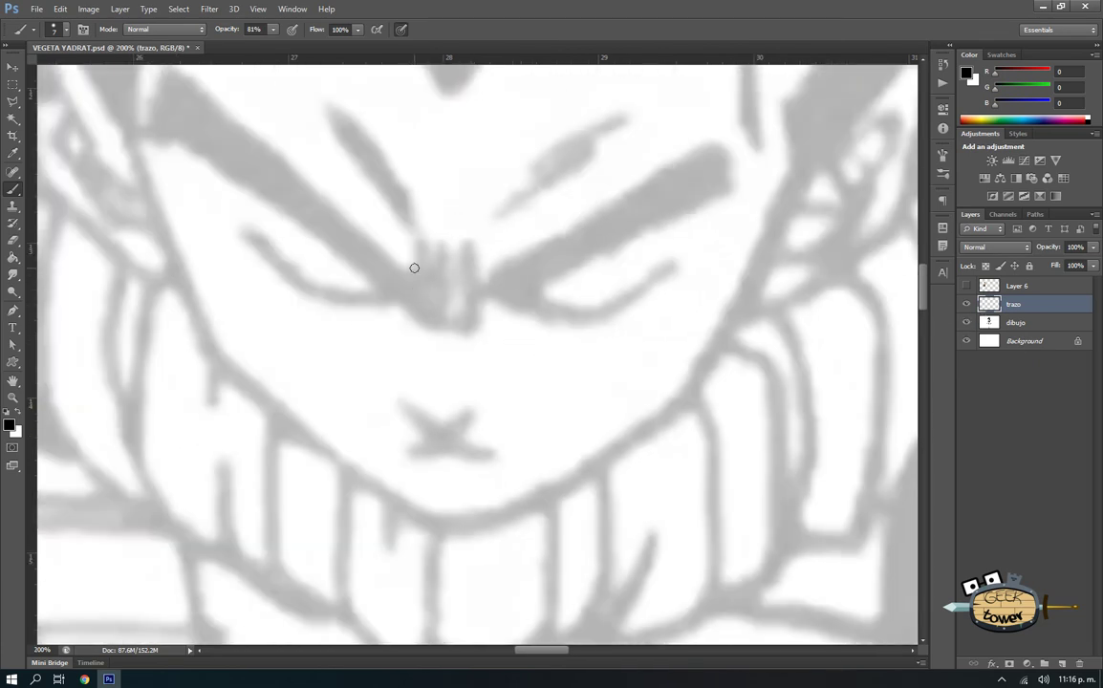
pyautogui.moveTo(414, 253); pyautogui.dragTo(417, 306)
pyautogui.rightClick(429, 297)
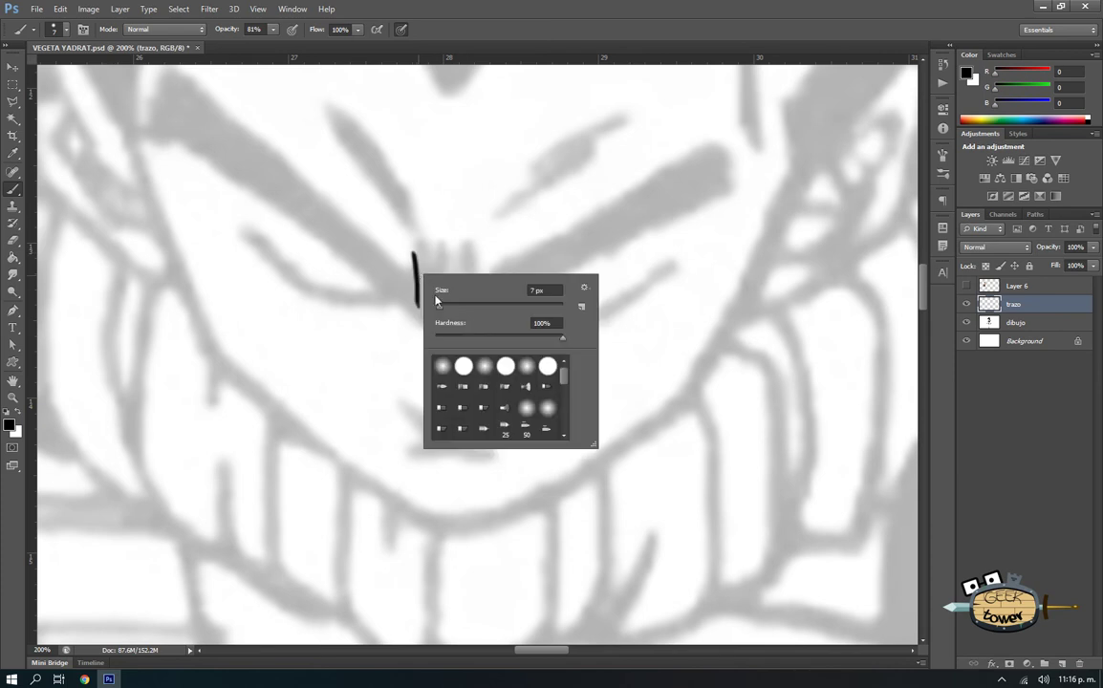
pyautogui.press('Return')
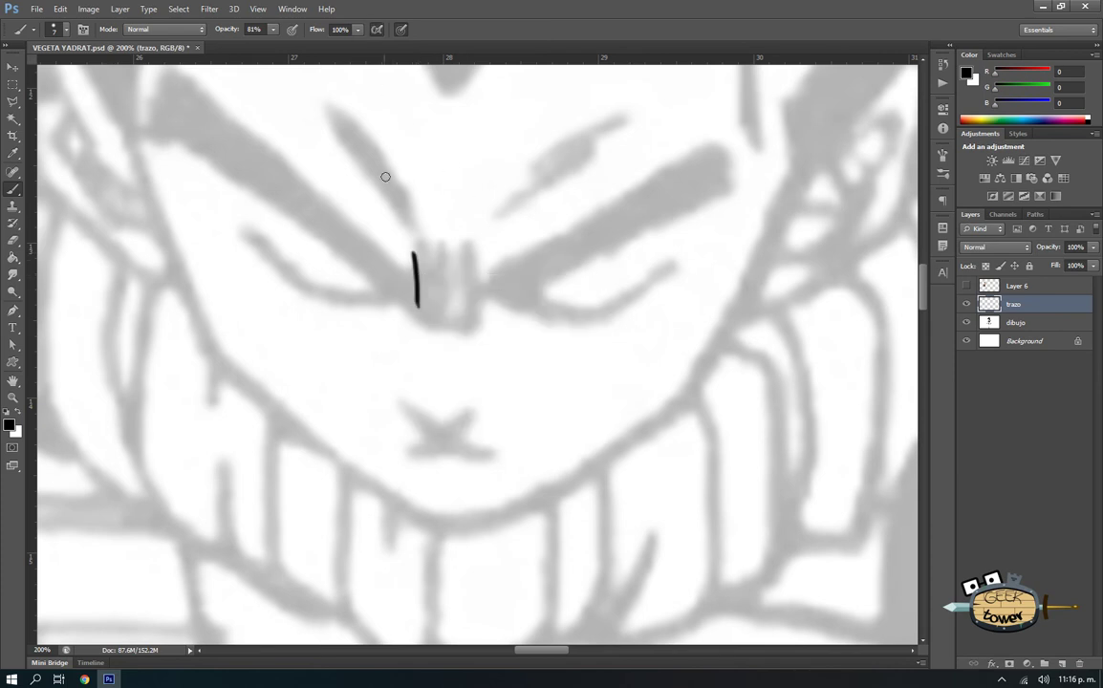
pyautogui.moveTo(413, 253); pyautogui.dragTo(421, 317)
# - Try a 39 px scatter brush preset and undo its test stroke
pyautogui.rightClick(425, 311)
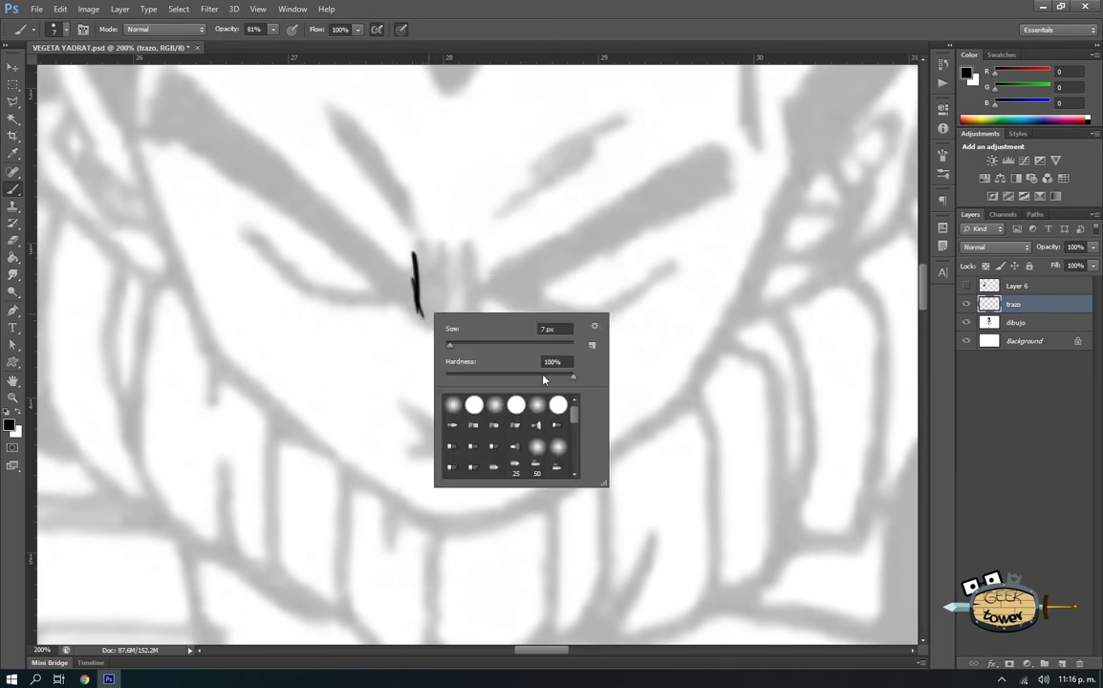
pyautogui.scroll(-2, 569, 420)
pyautogui.scroll(-2, 568, 421)
pyautogui.click(474, 453)
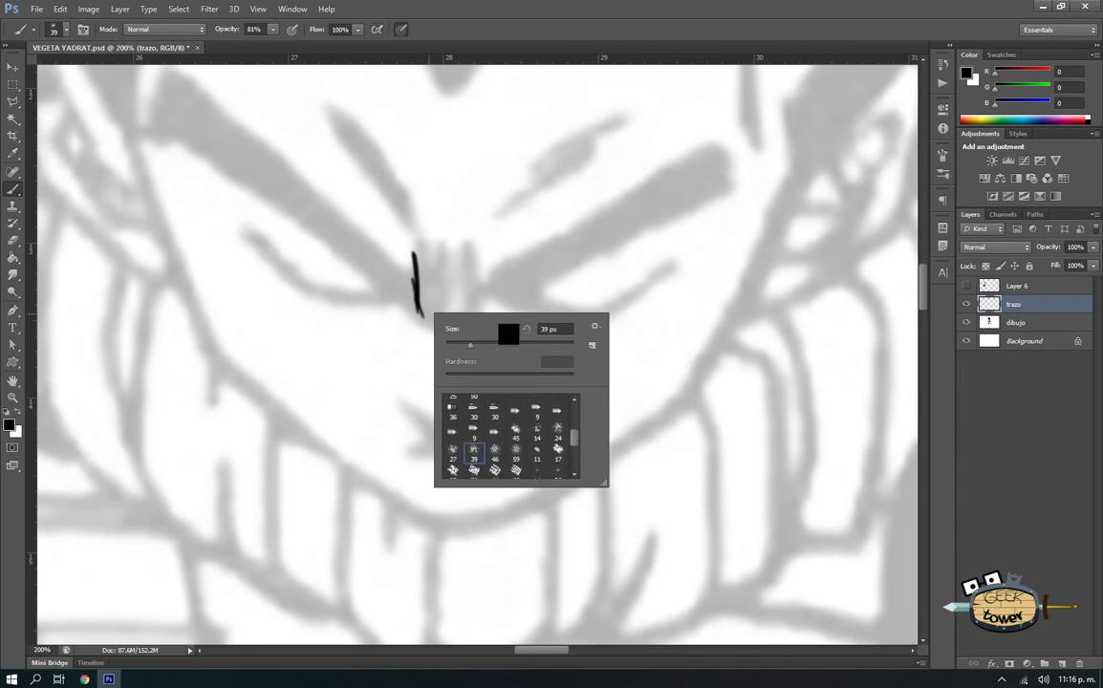
pyautogui.press('Return')
pyautogui.moveTo(522, 263); pyautogui.dragTo(526, 308)
pyautogui.hotkey('ctrl', 'z')
# - Set the brush size to 10 px, test it by the eye, and bring up the Brush panel
pyautogui.rightClick(499, 262)
pyautogui.write('10')
pyautogui.press('Return')
pyautogui.moveTo(518, 256); pyautogui.dragTo(520, 306)
pyautogui.hotkey('ctrl', 'z')
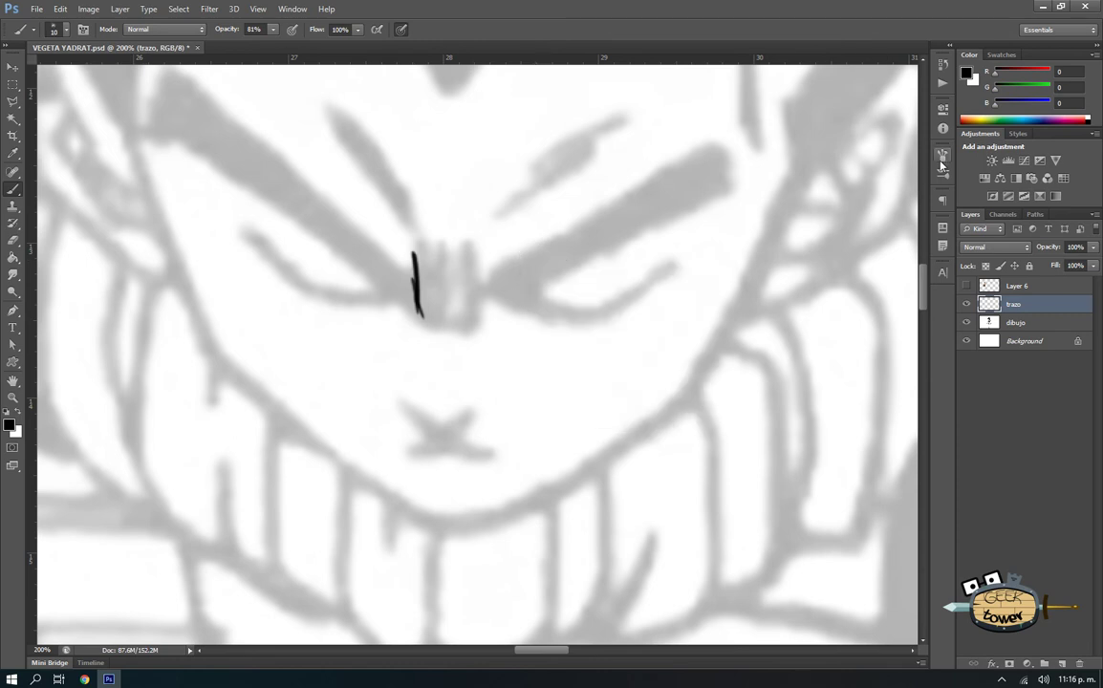
pyautogui.click(943, 157)
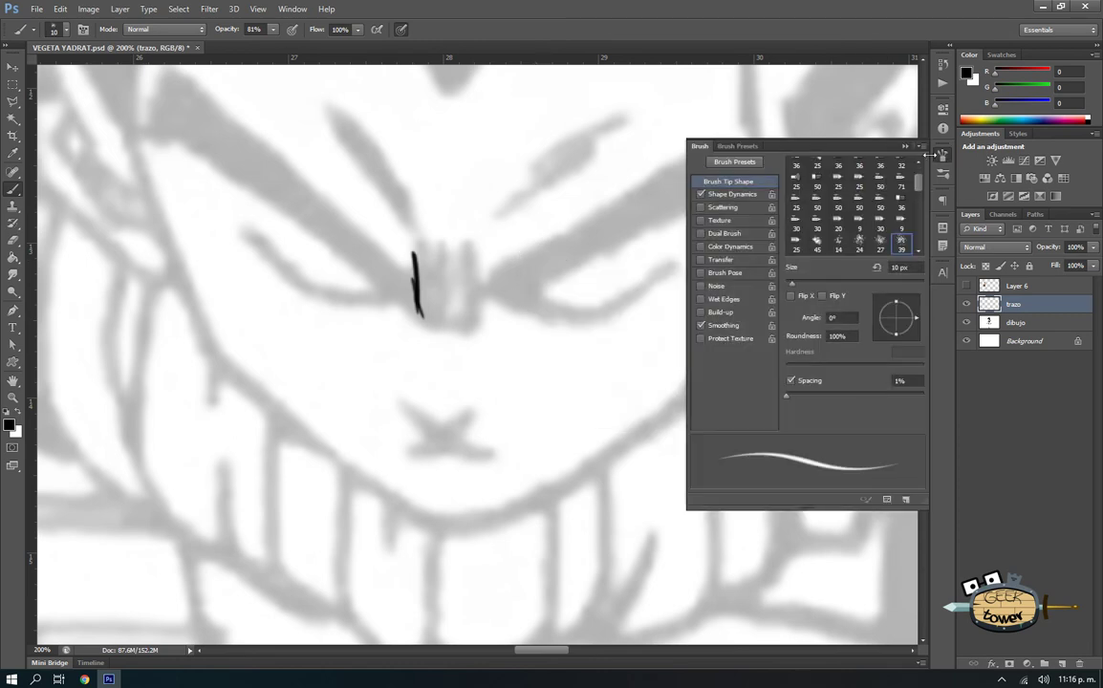
# - Enable brush Scattering, raise the scatter, and test then erase diagonal strokes
pyautogui.click(723, 207)
pyautogui.moveTo(583, 243); pyautogui.dragTo(582, 291)
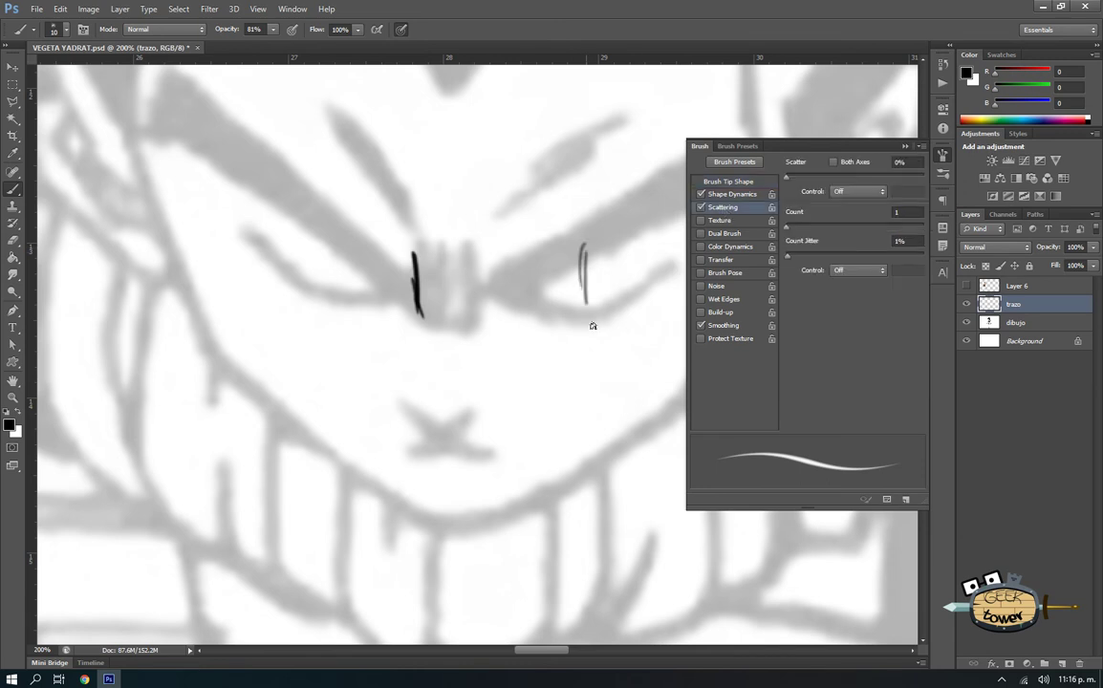
pyautogui.moveTo(584, 244); pyautogui.dragTo(587, 308)
pyautogui.rightClick(595, 302)
pyautogui.moveTo(790, 180); pyautogui.dragTo(793, 180)
pyautogui.moveTo(585, 253)
pyautogui.mouseDown()
pyautogui.moveTo(572, 339)
pyautogui.moveTo(585, 329)
pyautogui.mouseUp()
pyautogui.moveTo(645, 234); pyautogui.dragTo(573, 343)
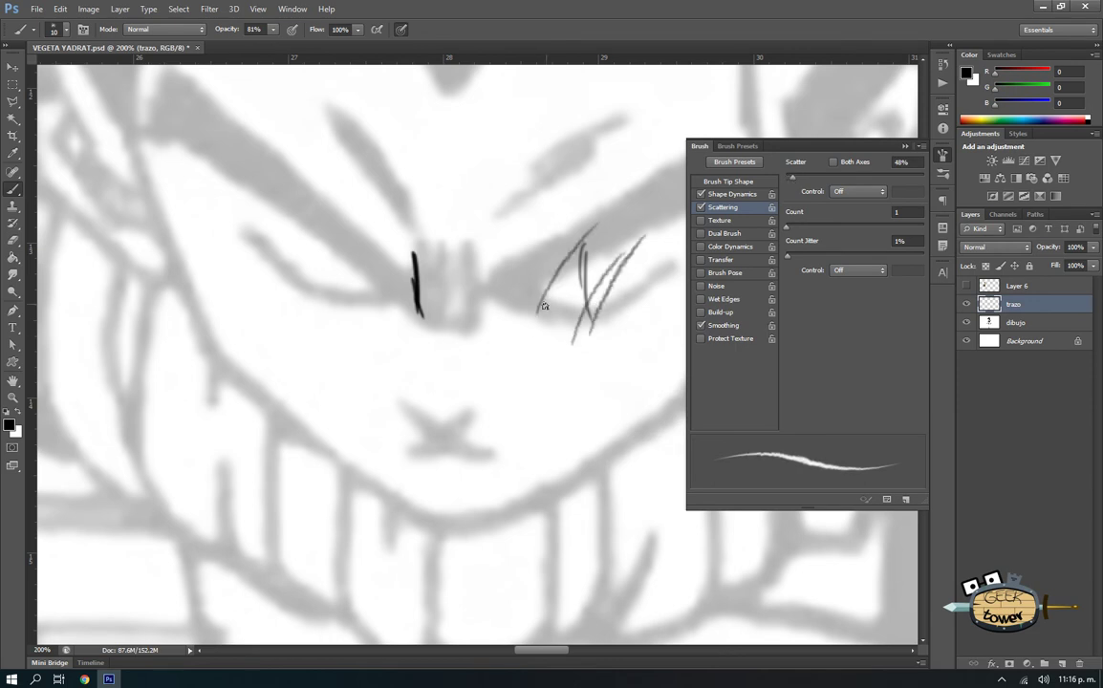
pyautogui.press('e')
pyautogui.moveTo(596, 227)
pyautogui.mouseDown()
pyautogui.moveTo(537, 313)
pyautogui.moveTo(537, 332)
pyautogui.mouseUp()
pyautogui.moveTo(616, 197)
pyautogui.mouseDown()
pyautogui.moveTo(623, 319)
pyautogui.moveTo(583, 287)
pyautogui.mouseUp()
pyautogui.press('b')
# - Ink the nose as a U shape with left and right sides
pyautogui.moveTo(417, 254); pyautogui.dragTo(419, 314)
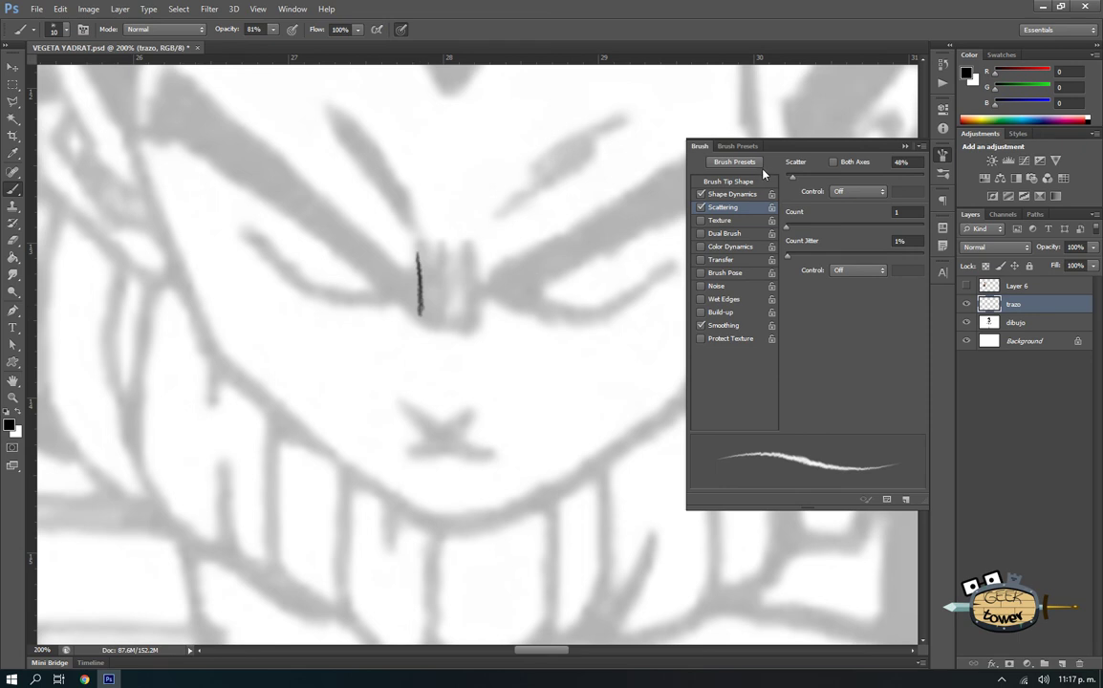
pyautogui.moveTo(417, 254); pyautogui.dragTo(426, 321)
pyautogui.moveTo(429, 322); pyautogui.dragTo(438, 320)
pyautogui.moveTo(442, 252)
pyautogui.mouseDown()
pyautogui.moveTo(442, 315)
pyautogui.moveTo(465, 327)
pyautogui.moveTo(473, 251)
pyautogui.mouseUp()
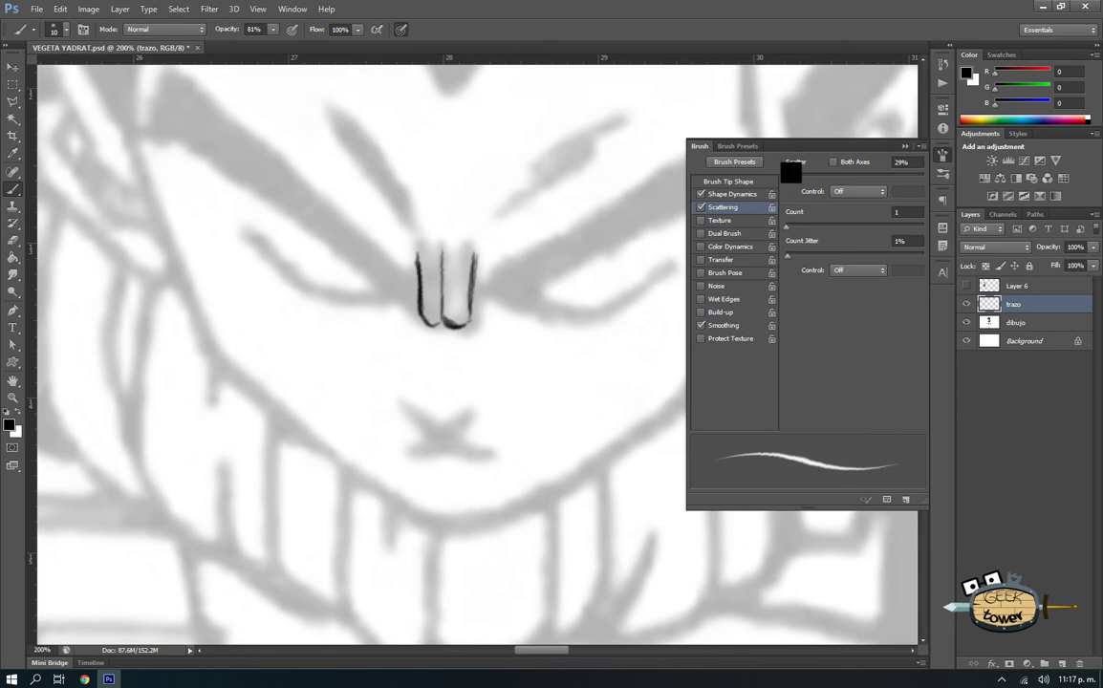
# - Try the up-right line from the nose at scatter 18% then 12%, undoing each attempt
pyautogui.click(906, 162)
pyautogui.write('18')
pyautogui.moveTo(543, 216); pyautogui.dragTo(488, 277)
pyautogui.hotkey('ctrl', 'z')
pyautogui.click(900, 161)
pyautogui.write('12')
pyautogui.moveTo(490, 275); pyautogui.dragTo(555, 216)
pyautogui.hotkey('ctrl', 'z')
pyautogui.moveTo(519, 286)
pyautogui.mouseDown()
pyautogui.moveTo(417, 287)
pyautogui.moveTo(606, 169)
pyautogui.mouseUp()
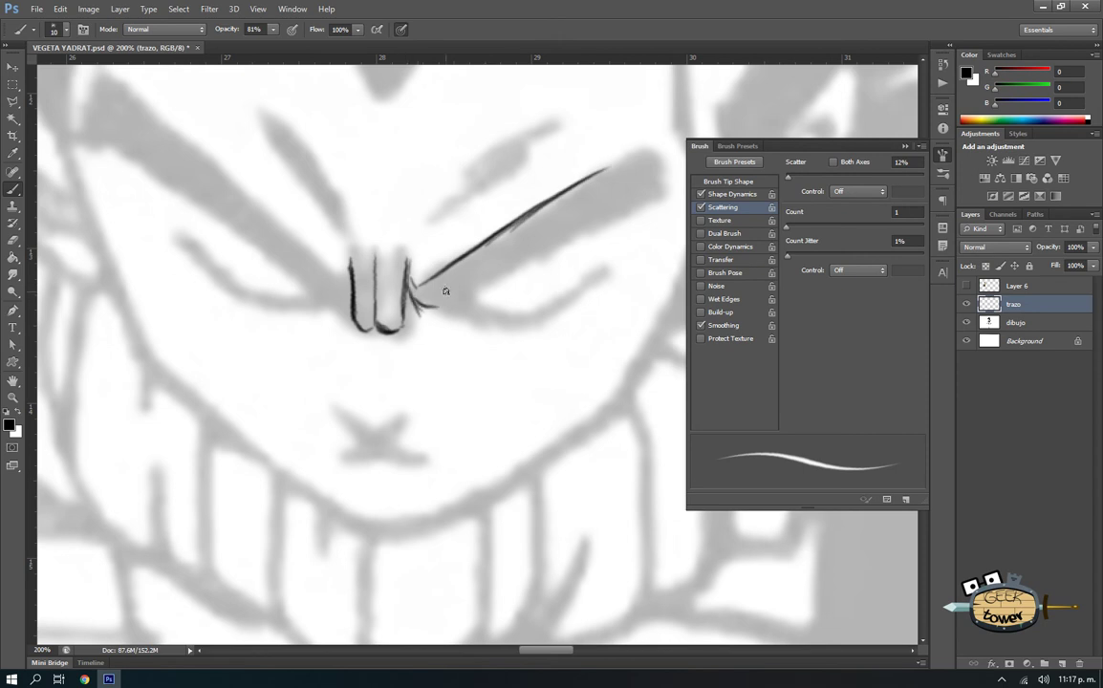
# - Collapse the Brush panel and ink the long line sweeping up-right from the nose
pyautogui.scroll(-1, 449, 302)
pyautogui.scroll(-1, 454, 301)
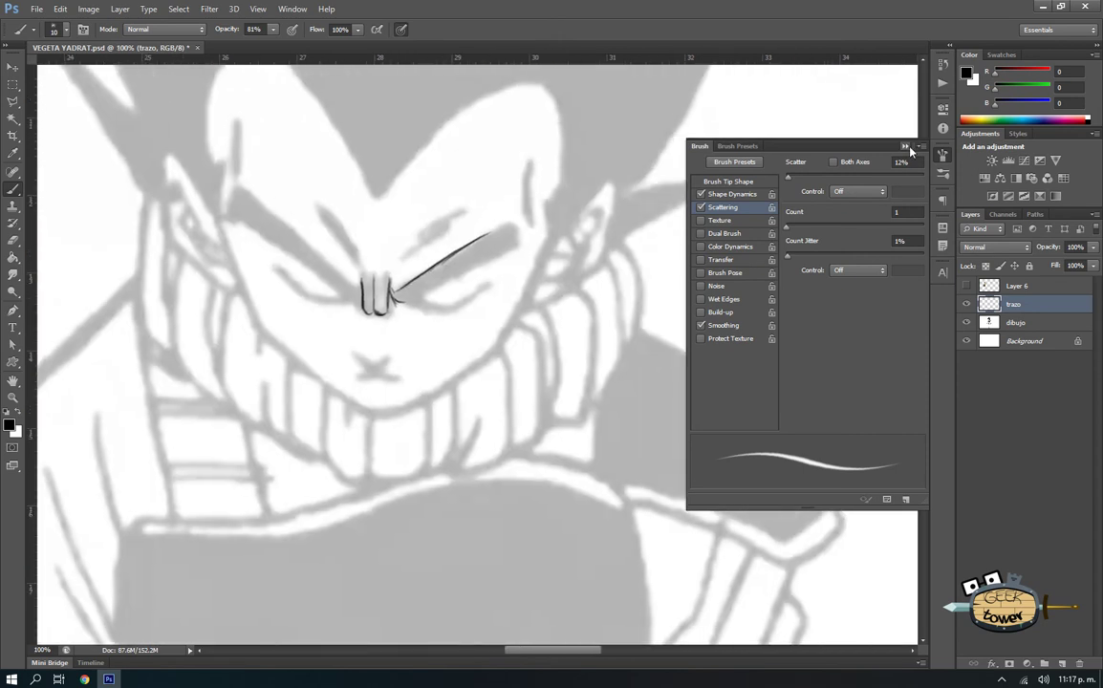
pyautogui.click(905, 146)
pyautogui.scroll(1, 402, 284)
pyautogui.moveTo(378, 307)
pyautogui.mouseDown()
pyautogui.moveTo(477, 274)
pyautogui.moveTo(591, 164)
pyautogui.mouseUp()
pyautogui.moveTo(436, 288); pyautogui.dragTo(576, 211)
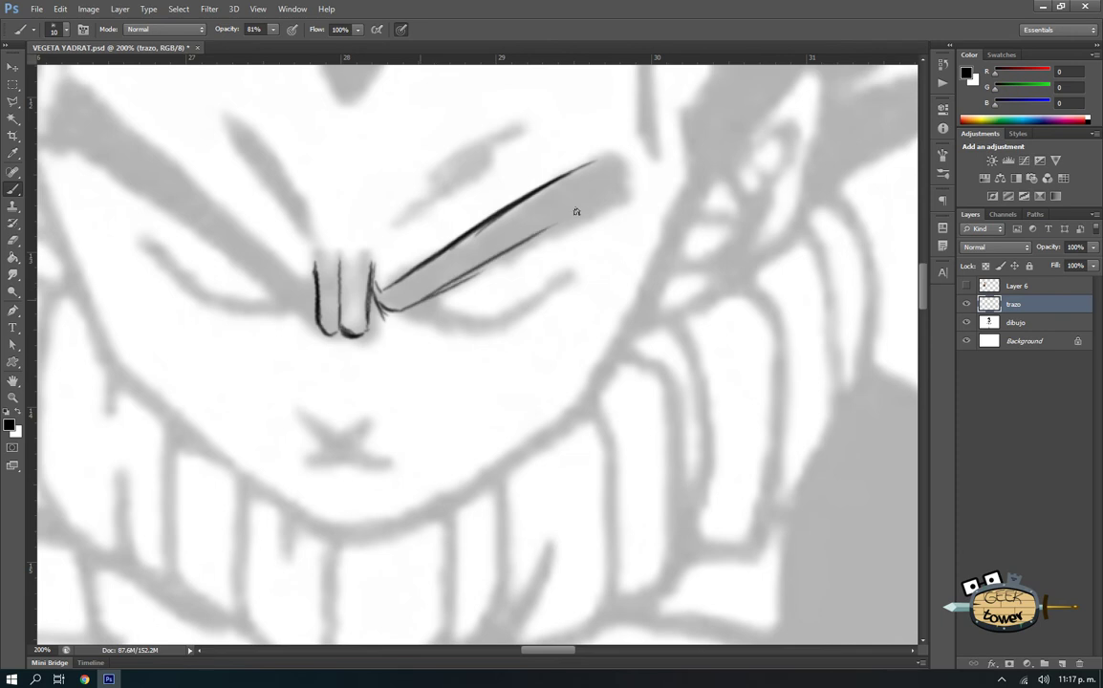
pyautogui.moveTo(445, 289); pyautogui.dragTo(597, 191)
pyautogui.moveTo(450, 267); pyautogui.dragTo(576, 201)
pyautogui.moveTo(604, 157); pyautogui.dragTo(619, 203)
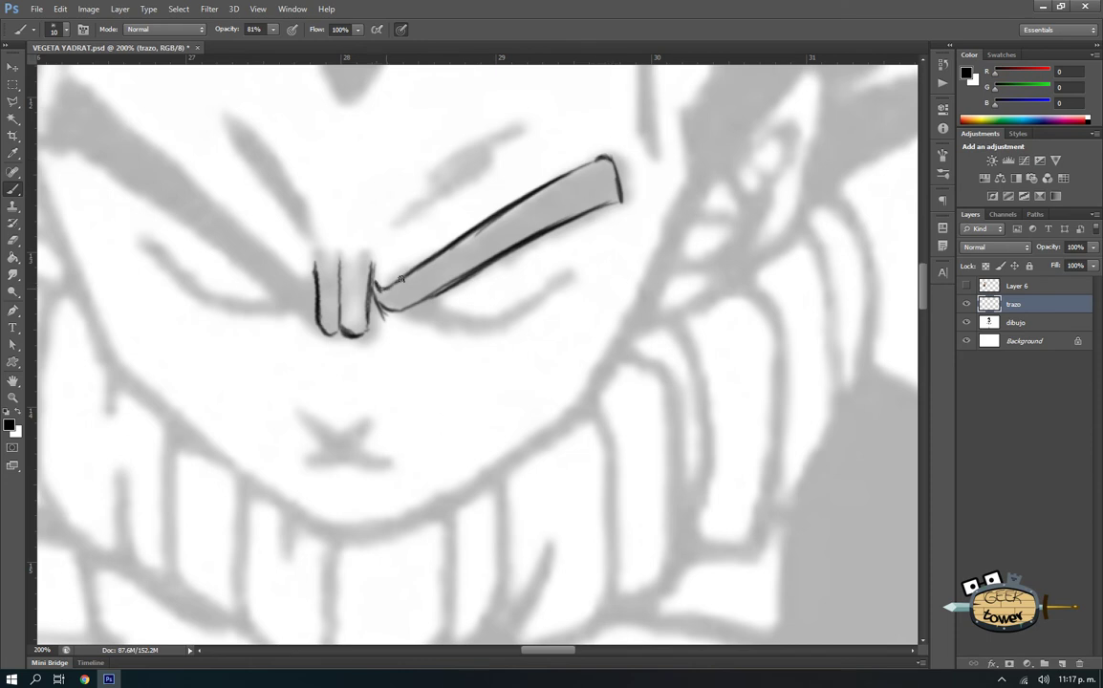
# - Ink the closed eyelid curve under the brow and the hatch strokes above the eyebrow
pyautogui.moveTo(374, 296); pyautogui.dragTo(404, 315)
pyautogui.moveTo(446, 318)
pyautogui.mouseDown()
pyautogui.moveTo(521, 308)
pyautogui.moveTo(458, 323)
pyautogui.mouseUp()
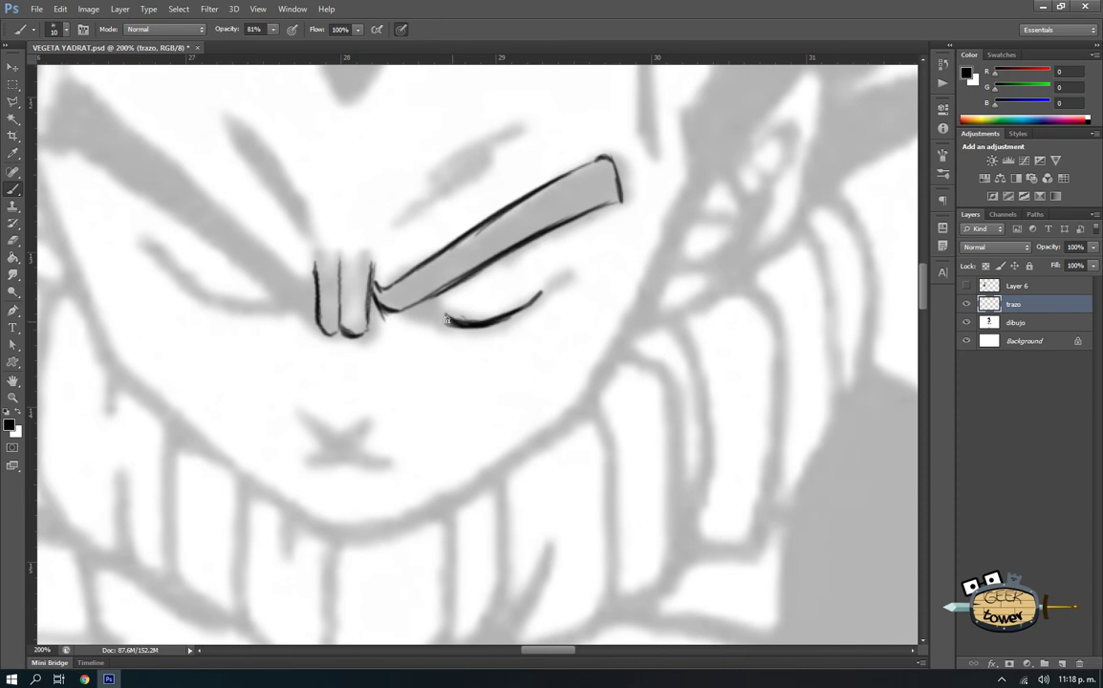
pyautogui.moveTo(449, 320); pyautogui.dragTo(510, 306)
pyautogui.moveTo(385, 226); pyautogui.dragTo(448, 144)
pyautogui.moveTo(393, 205)
pyautogui.mouseDown()
pyautogui.moveTo(441, 149)
pyautogui.moveTo(476, 129)
pyautogui.mouseUp()
pyautogui.moveTo(420, 173); pyautogui.dragTo(509, 113)
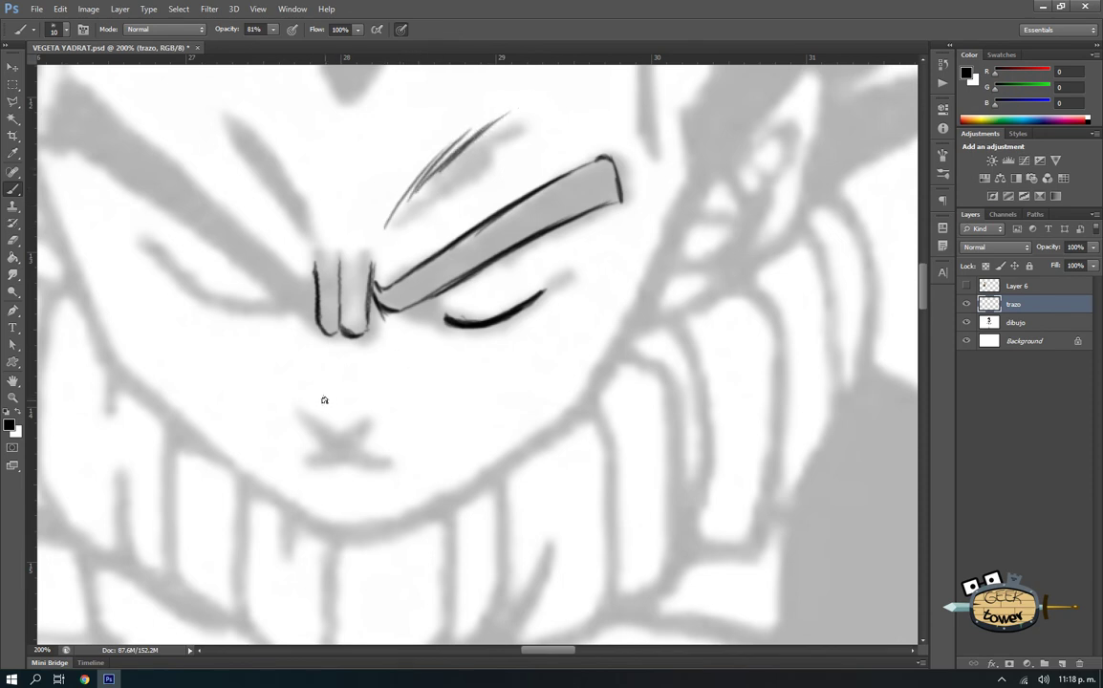
# - Ink the mouth's left stroke and a short centre line above the nose
pyautogui.moveTo(327, 383)
pyautogui.mouseDown()
pyautogui.moveTo(331, 431)
pyautogui.moveTo(362, 422)
pyautogui.moveTo(322, 433)
pyautogui.moveTo(342, 440)
pyautogui.moveTo(320, 421)
pyautogui.mouseUp()
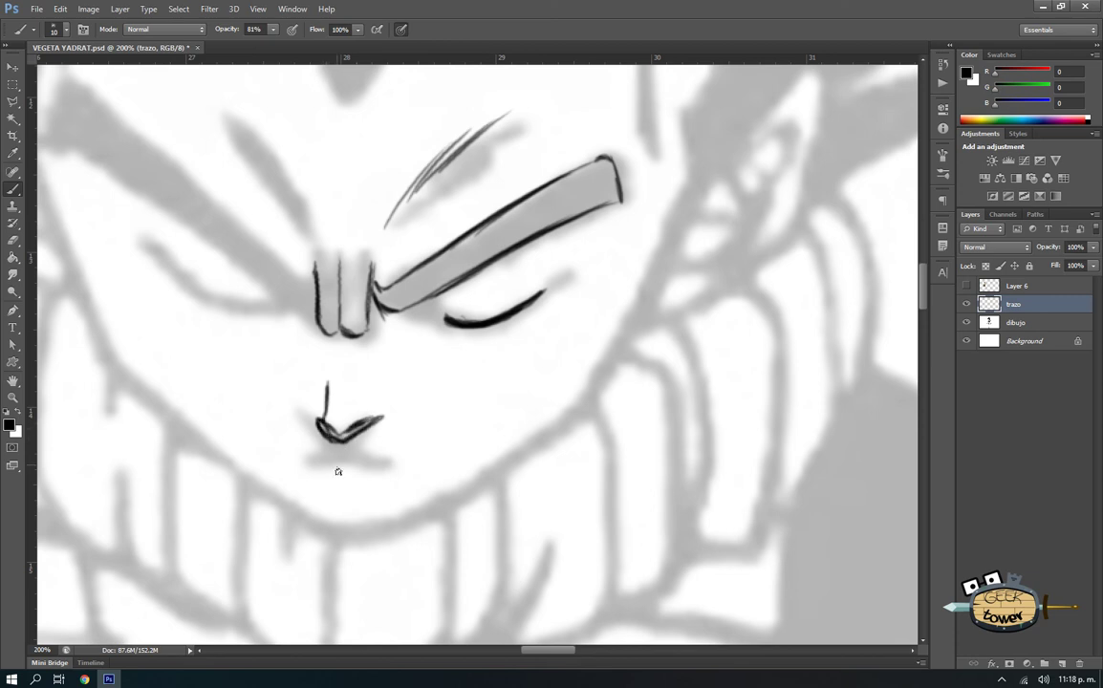
pyautogui.scroll(-2, 573, 167)
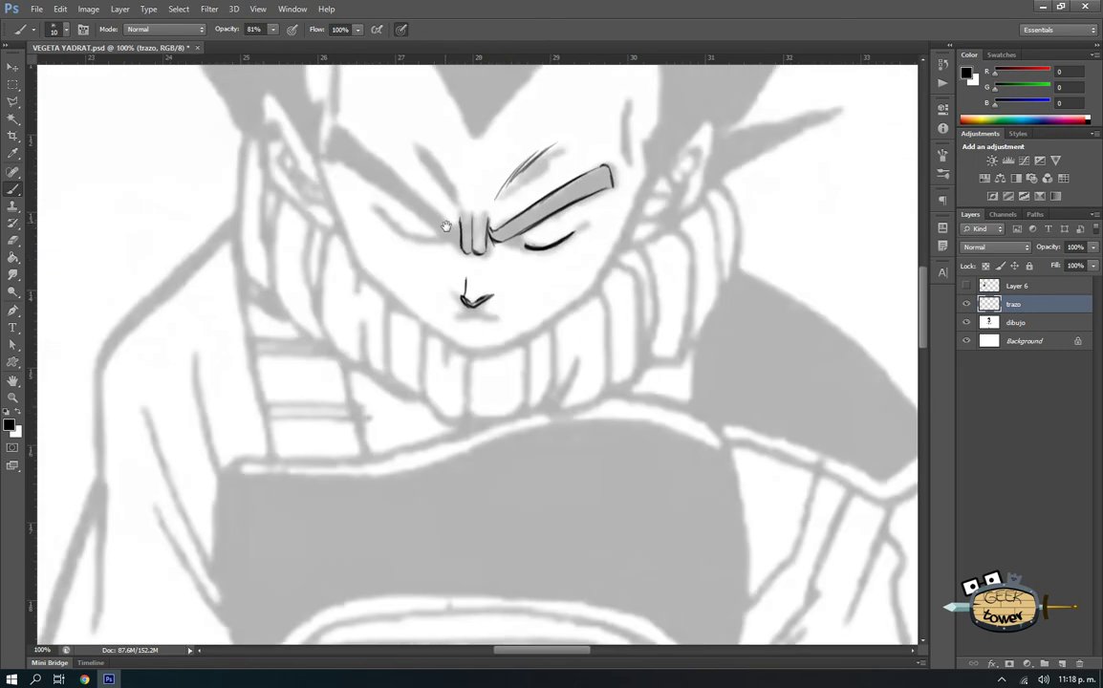
pyautogui.scroll(3, 517, 218)
pyautogui.moveTo(484, 279); pyautogui.dragTo(485, 247)
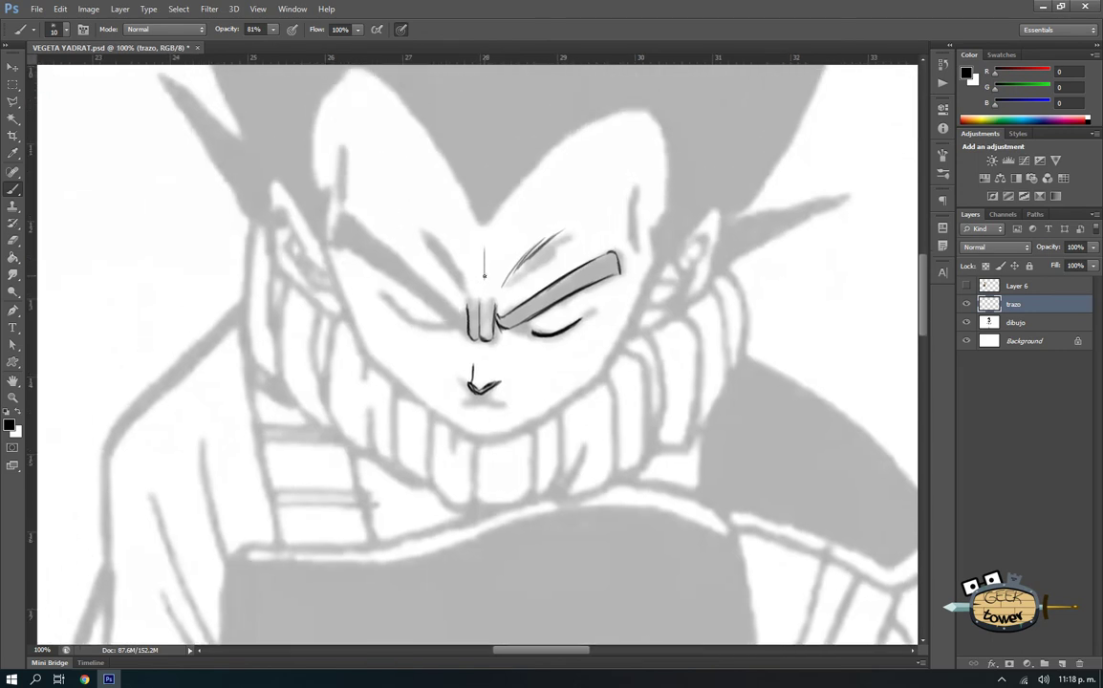
pyautogui.moveTo(625, 235); pyautogui.dragTo(623, 222)
pyautogui.scroll(-3, 447, 469)
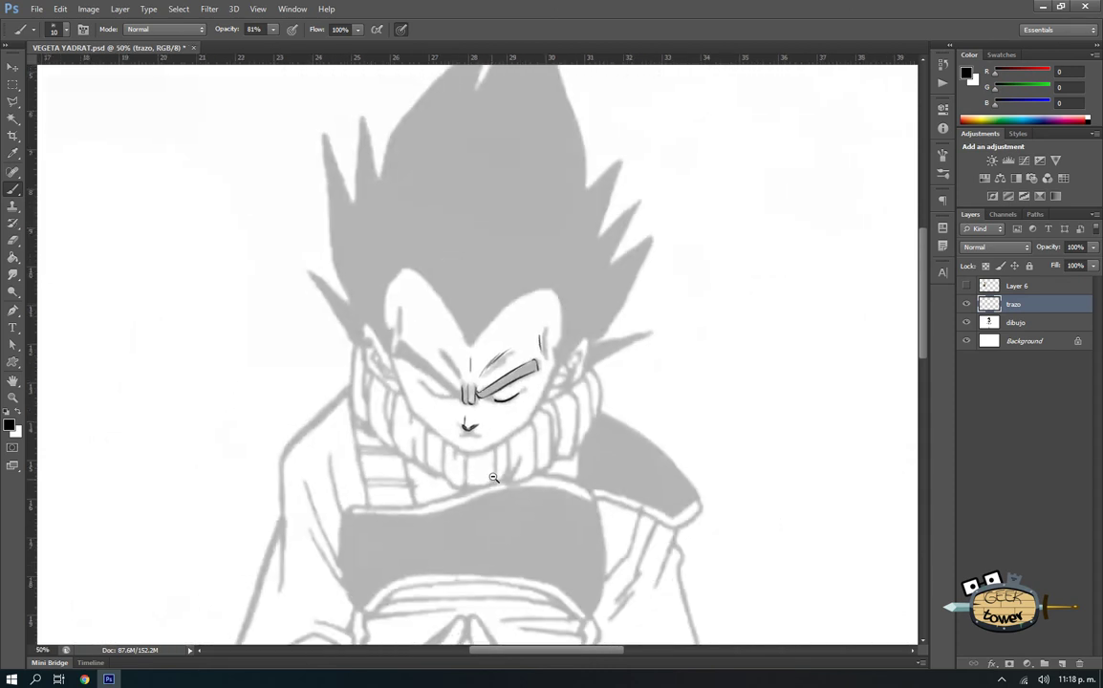
pyautogui.scroll(-1, 487, 426)
# - Zoom out, then ink the forehead centre line and the hairline curving up to the right
pyautogui.hotkey('ctrl', 'r')
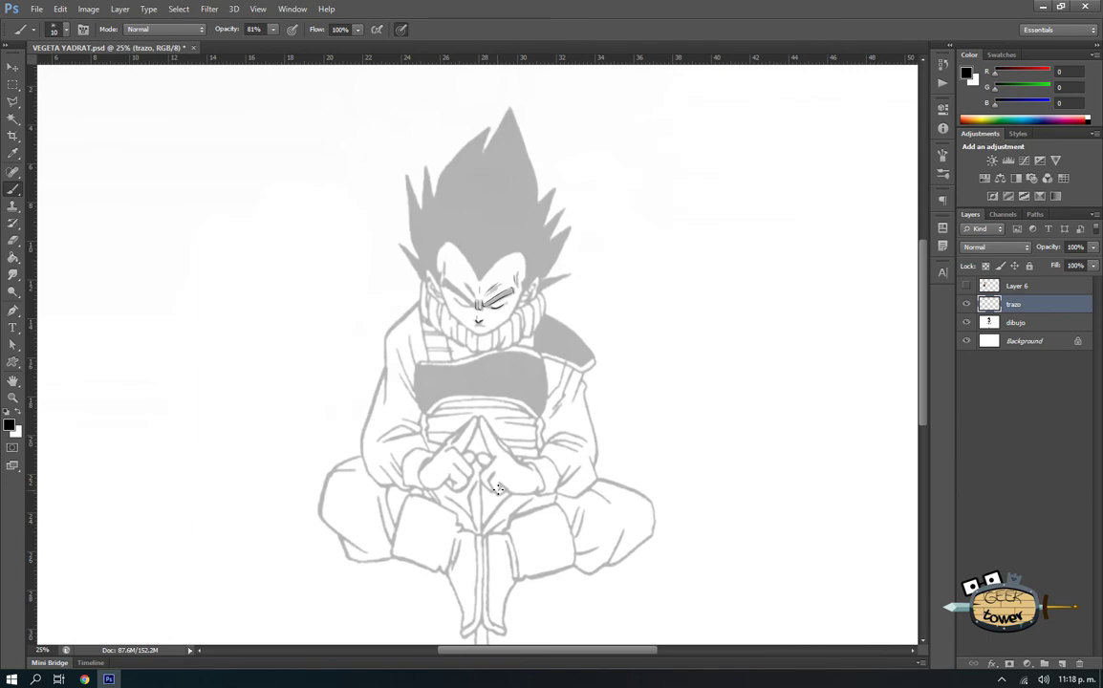
pyautogui.scroll(2, 522, 332)
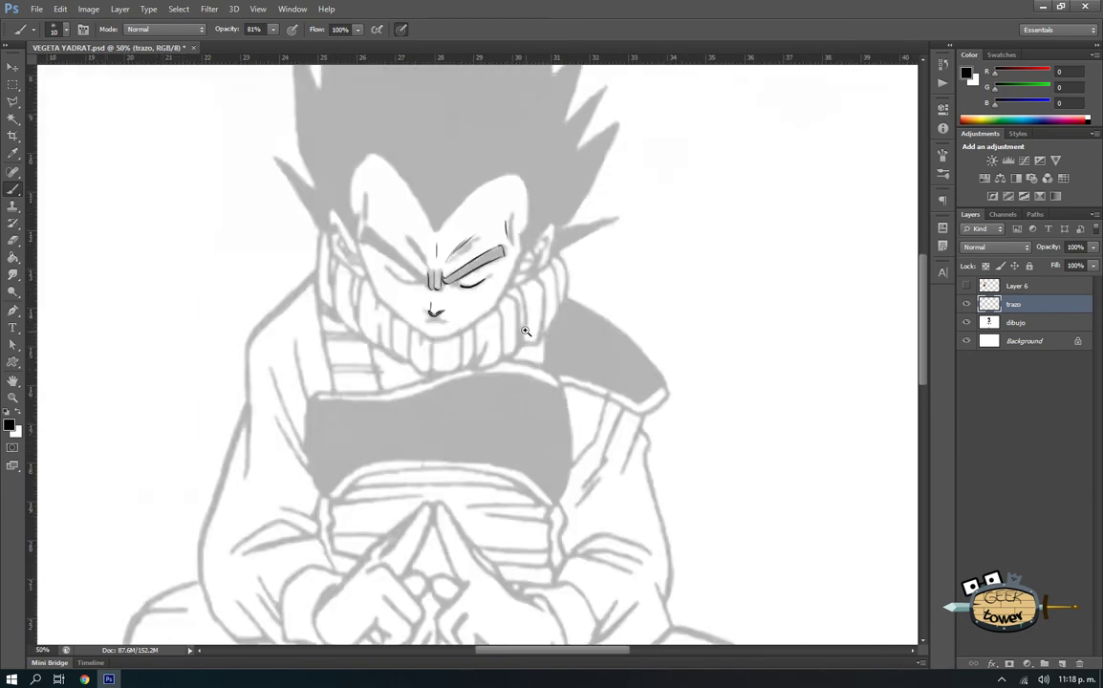
pyautogui.scroll(1, 522, 331)
pyautogui.scroll(1, 401, 301)
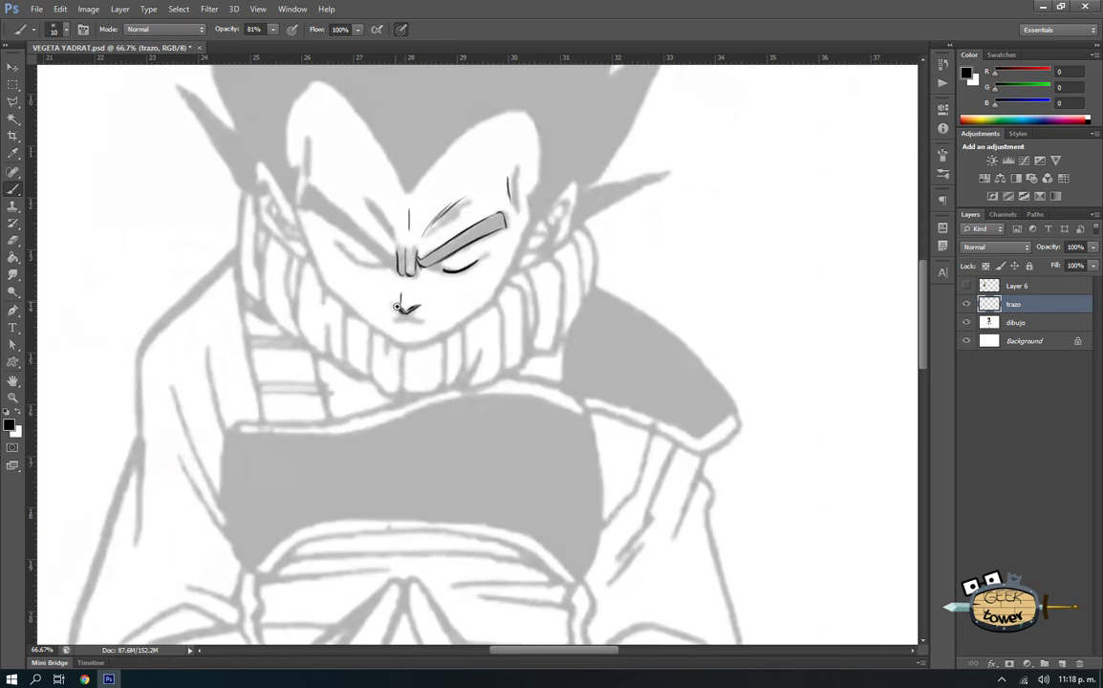
pyautogui.scroll(1, 402, 301)
pyautogui.scroll(1, 402, 301)
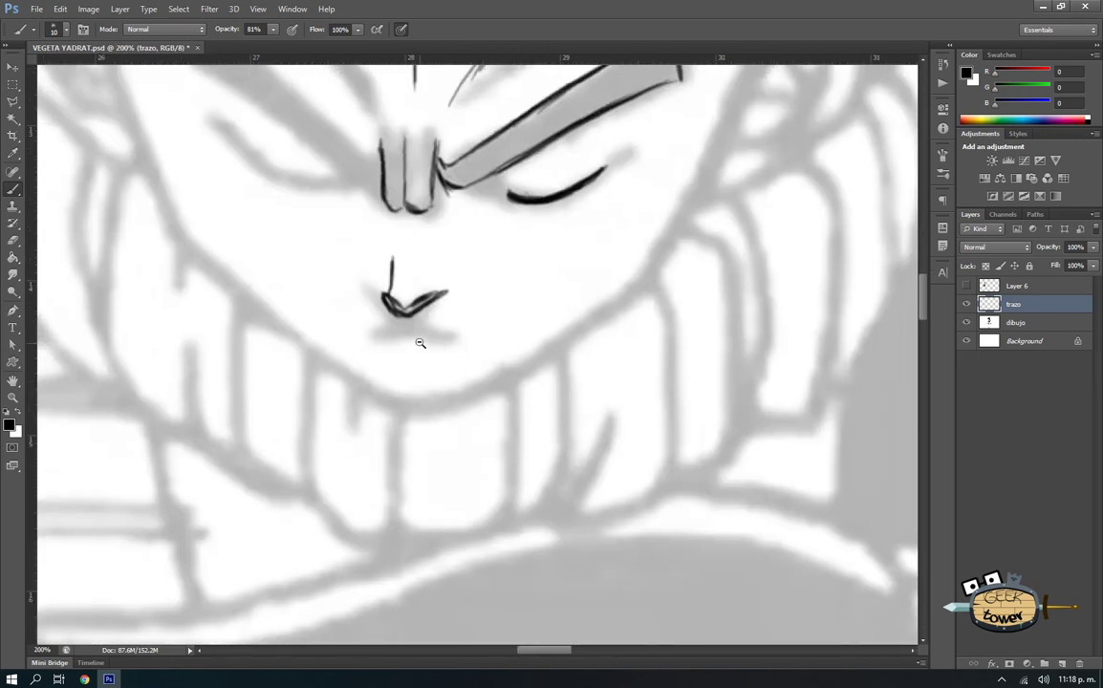
pyautogui.scroll(-1, 415, 342)
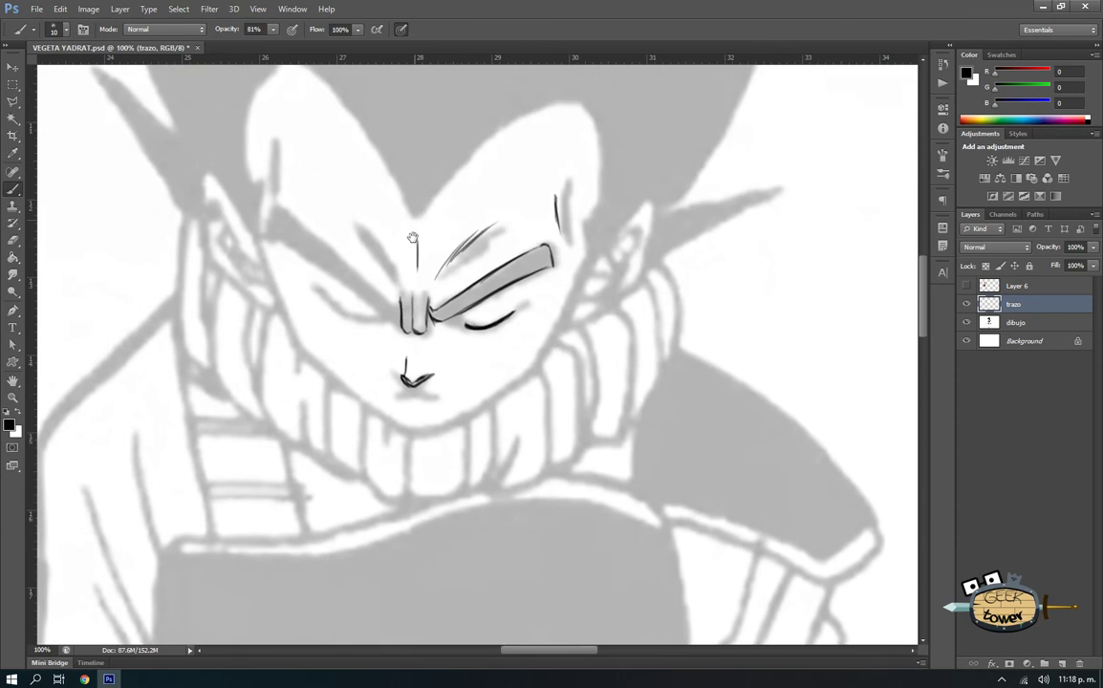
pyautogui.moveTo(448, 161); pyautogui.dragTo(417, 277)
pyautogui.moveTo(413, 226)
pyautogui.mouseDown()
pyautogui.moveTo(414, 277)
pyautogui.moveTo(453, 234)
pyautogui.mouseUp()
pyautogui.moveTo(418, 279)
pyautogui.mouseDown()
pyautogui.moveTo(521, 177)
pyautogui.moveTo(565, 170)
pyautogui.moveTo(552, 168)
pyautogui.mouseUp()
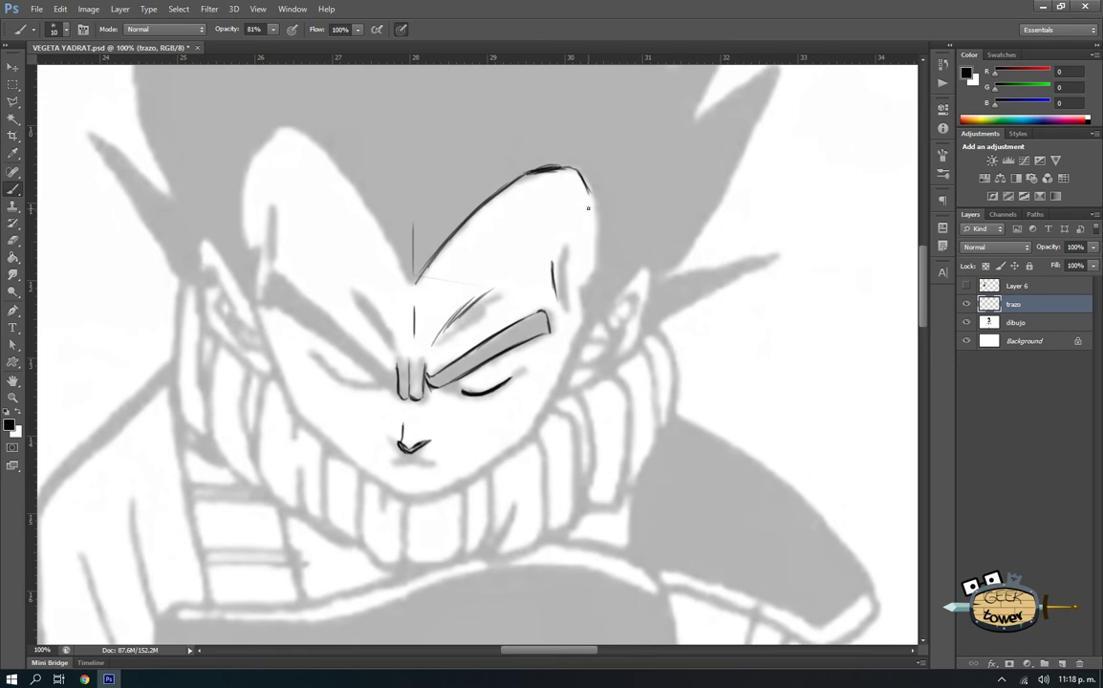
# - Ink the right forehead edge, the jaw edge below the ear and the ear's lower outline
pyautogui.moveTo(595, 202); pyautogui.dragTo(598, 239)
pyautogui.moveTo(594, 219)
pyautogui.mouseDown()
pyautogui.moveTo(582, 330)
pyautogui.moveTo(633, 272)
pyautogui.moveTo(647, 289)
pyautogui.mouseUp()
pyautogui.moveTo(576, 360); pyautogui.dragTo(559, 391)
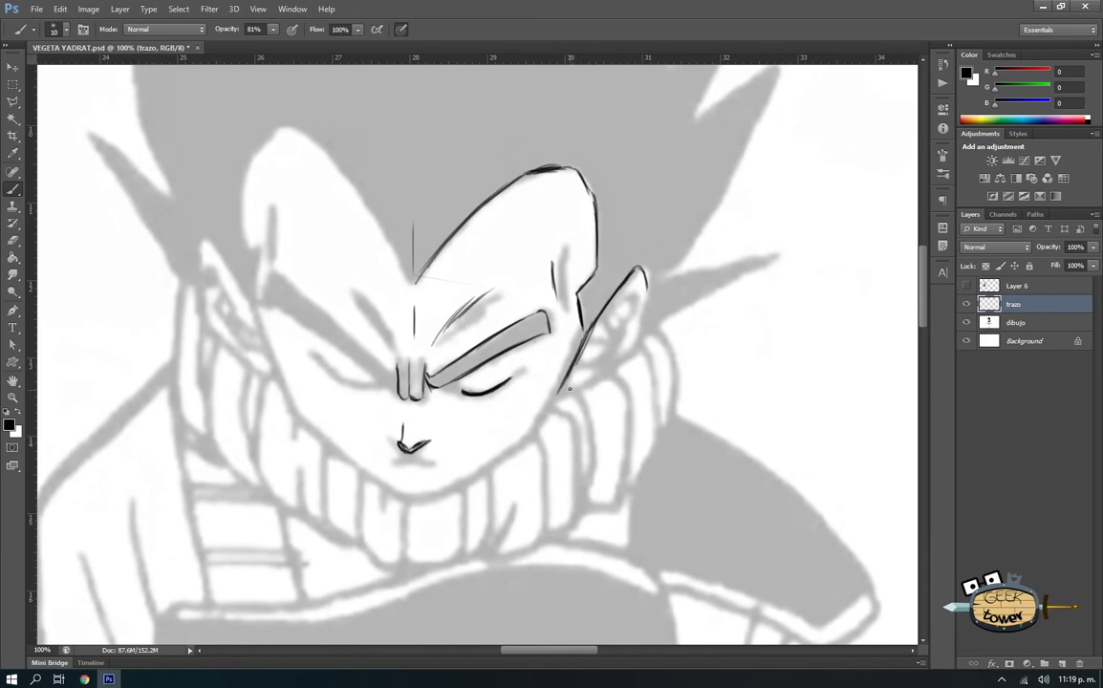
pyautogui.moveTo(569, 388); pyautogui.dragTo(629, 334)
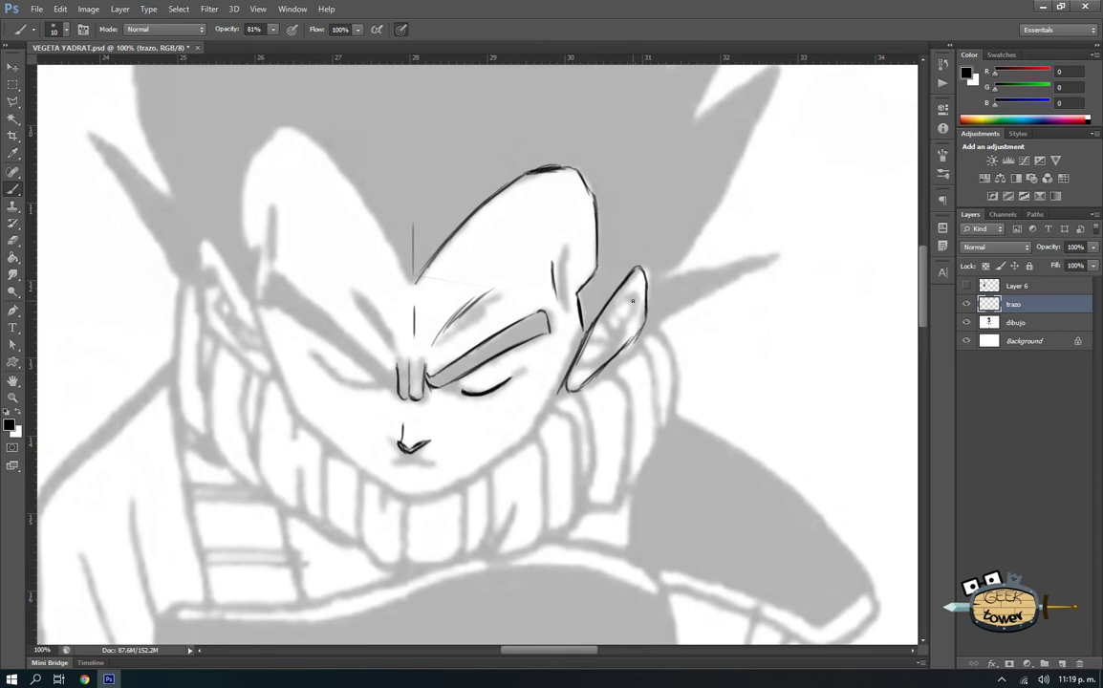
# - Add detail strokes inside the ear and start the first hair spike from its tip
pyautogui.moveTo(638, 292); pyautogui.dragTo(623, 309)
pyautogui.rightClick(593, 339)
pyautogui.click(592, 339)
pyautogui.moveTo(615, 316)
pyautogui.mouseDown()
pyautogui.moveTo(585, 361)
pyautogui.moveTo(596, 355)
pyautogui.mouseUp()
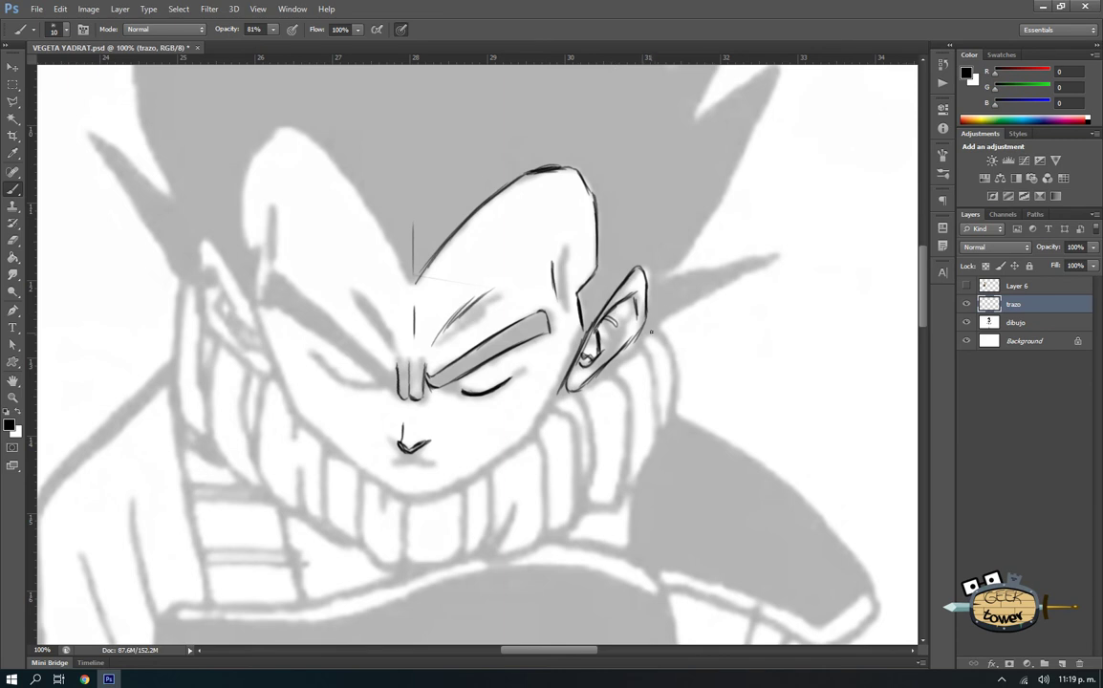
pyautogui.moveTo(643, 330)
pyautogui.mouseDown()
pyautogui.moveTo(731, 266)
pyautogui.moveTo(678, 281)
pyautogui.mouseUp()
# - Ink the edges of the hair spikes on the right side of the head
pyautogui.keyDown('alt'); pyautogui.click(682, 286); pyautogui.keyUp('alt')
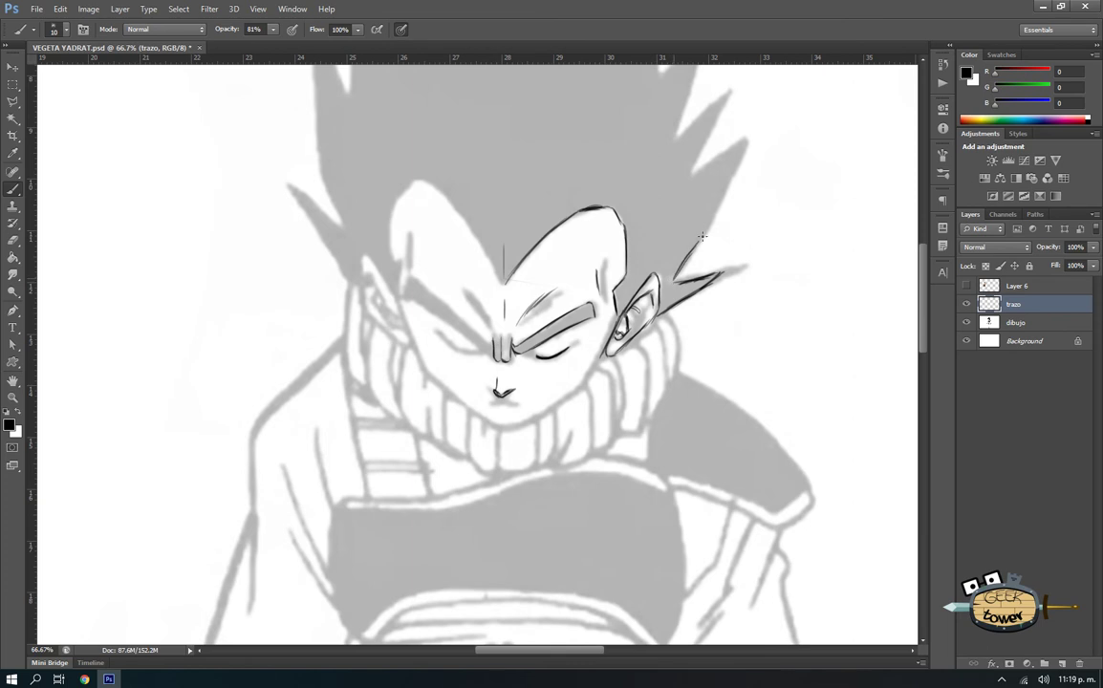
pyautogui.moveTo(701, 241); pyautogui.dragTo(743, 149)
pyautogui.moveTo(680, 182); pyautogui.dragTo(744, 140)
pyautogui.moveTo(646, 185)
pyautogui.mouseDown()
pyautogui.moveTo(663, 323)
pyautogui.moveTo(698, 256)
pyautogui.moveTo(646, 308)
pyautogui.moveTo(648, 297)
pyautogui.mouseUp()
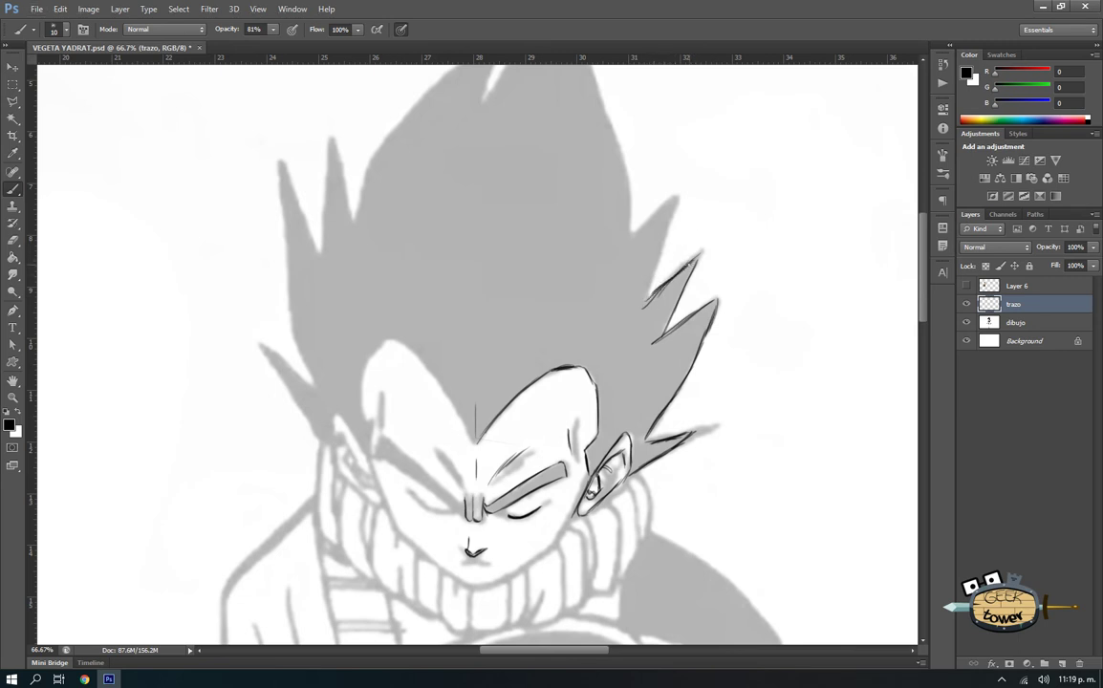
pyautogui.scroll(1, 686, 277)
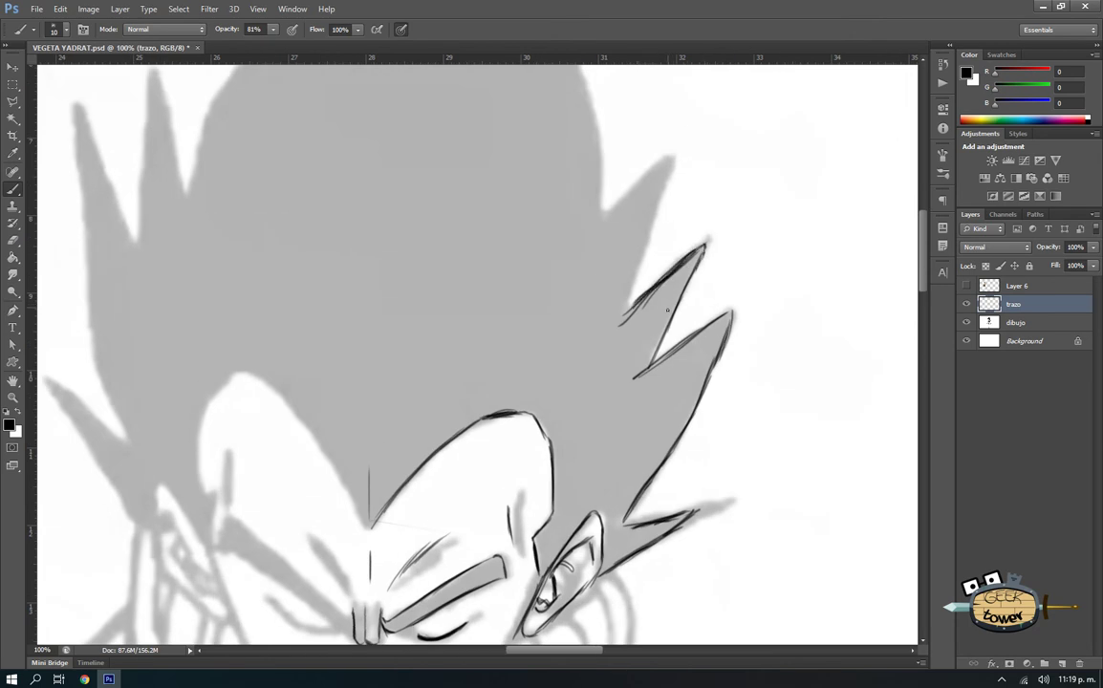
pyautogui.moveTo(600, 221); pyautogui.dragTo(626, 180)
# - Ink the jaw line from the chin up to the ear
pyautogui.scroll(-3, 402, 468)
pyautogui.scroll(-3, 415, 497)
pyautogui.scroll(-2, 431, 529)
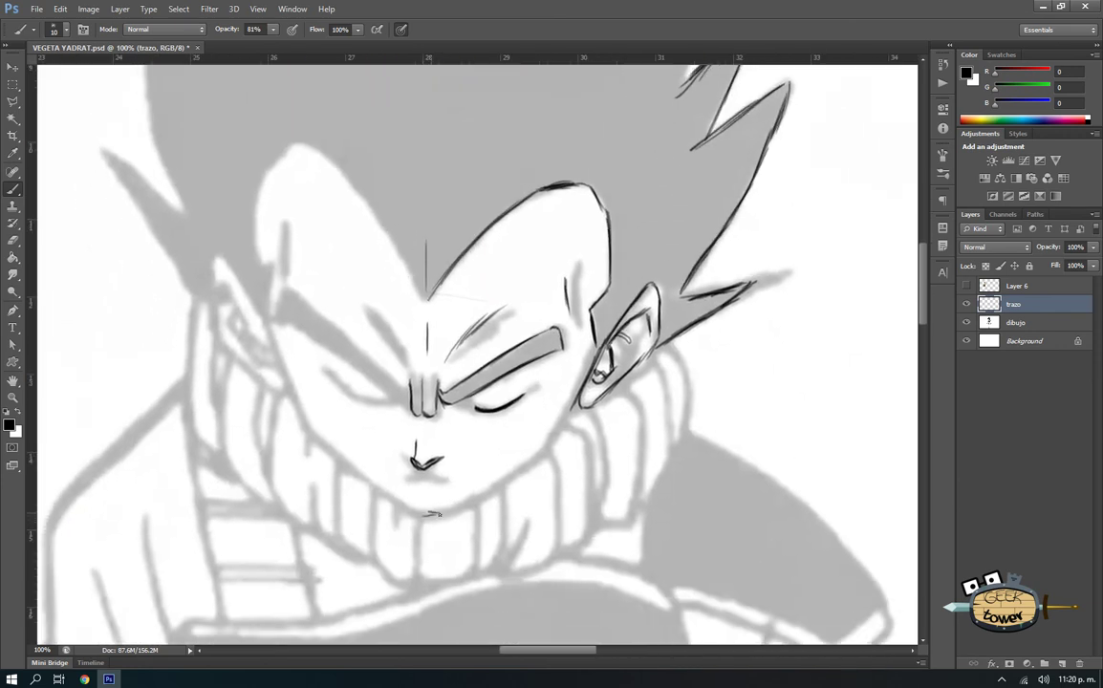
pyautogui.moveTo(441, 512); pyautogui.dragTo(507, 478)
pyautogui.moveTo(507, 478); pyautogui.dragTo(562, 416)
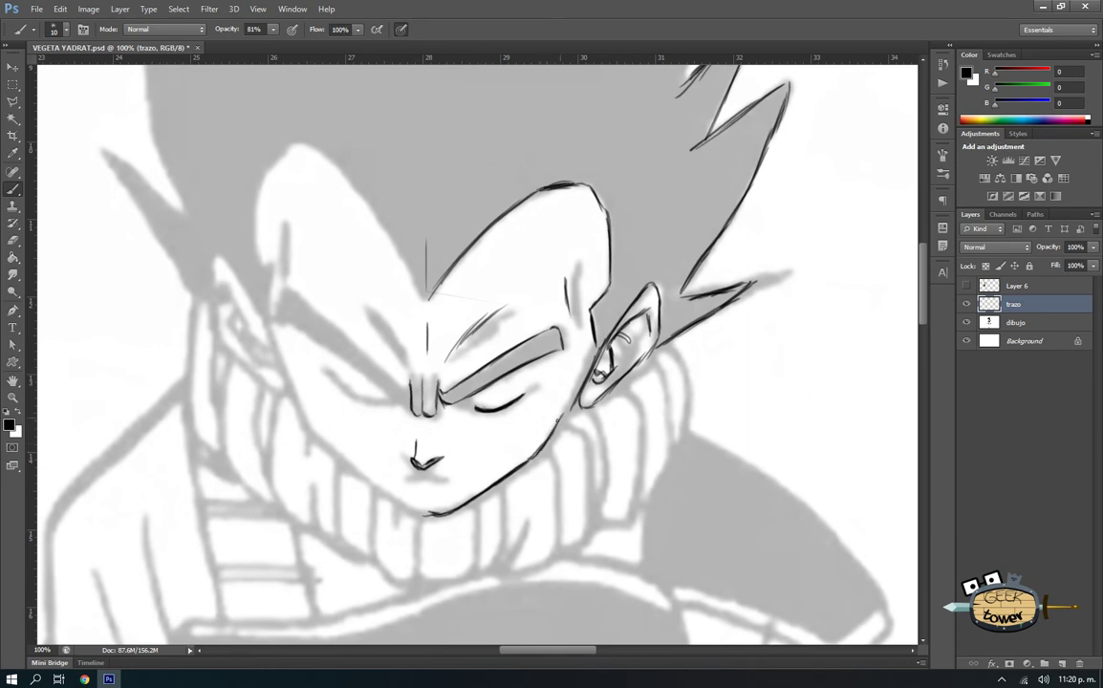
pyautogui.moveTo(581, 406); pyautogui.dragTo(604, 341)
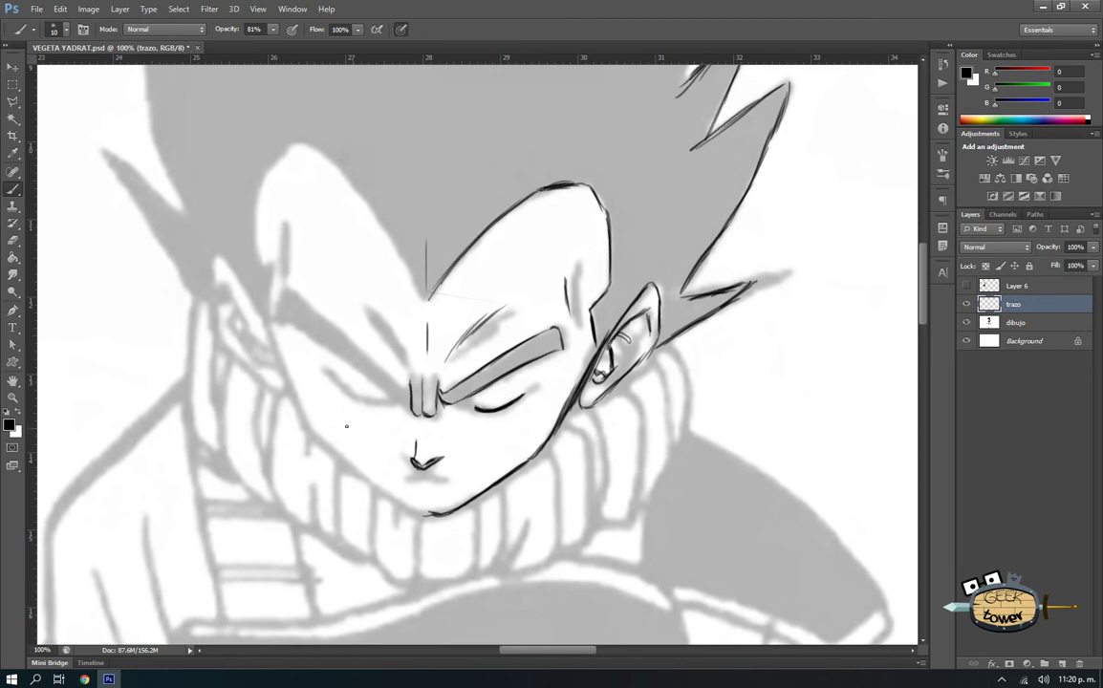
# - Ink the tip of the upper right hair spike with short strokes
pyautogui.scroll(-1, 454, 306)
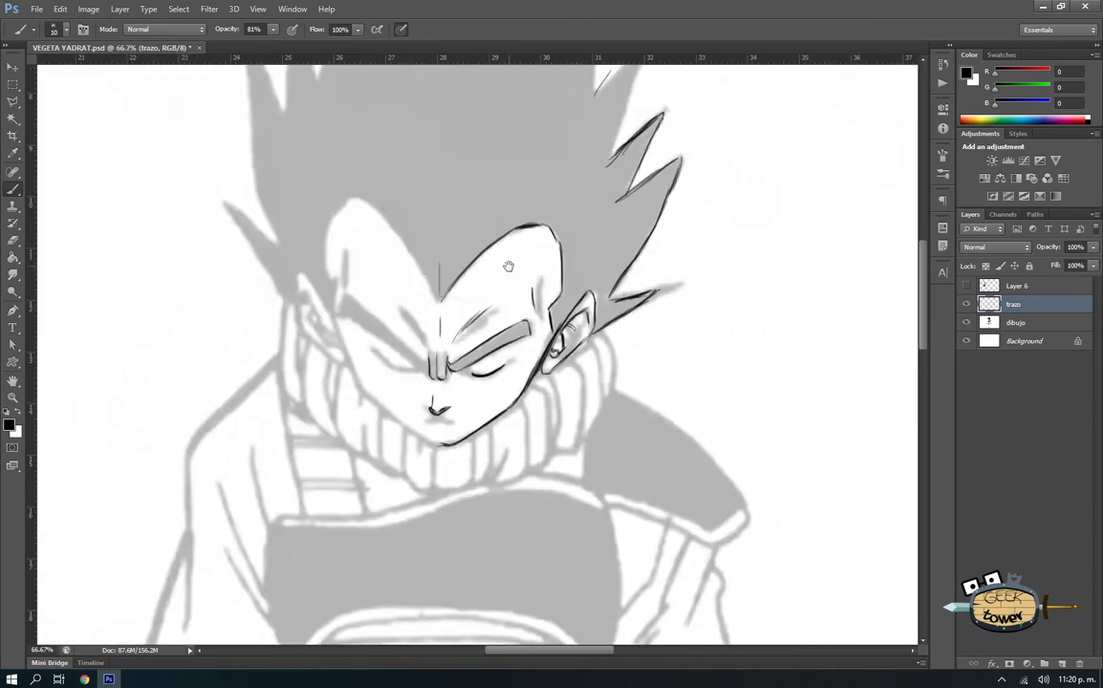
pyautogui.scroll(-1, 508, 335)
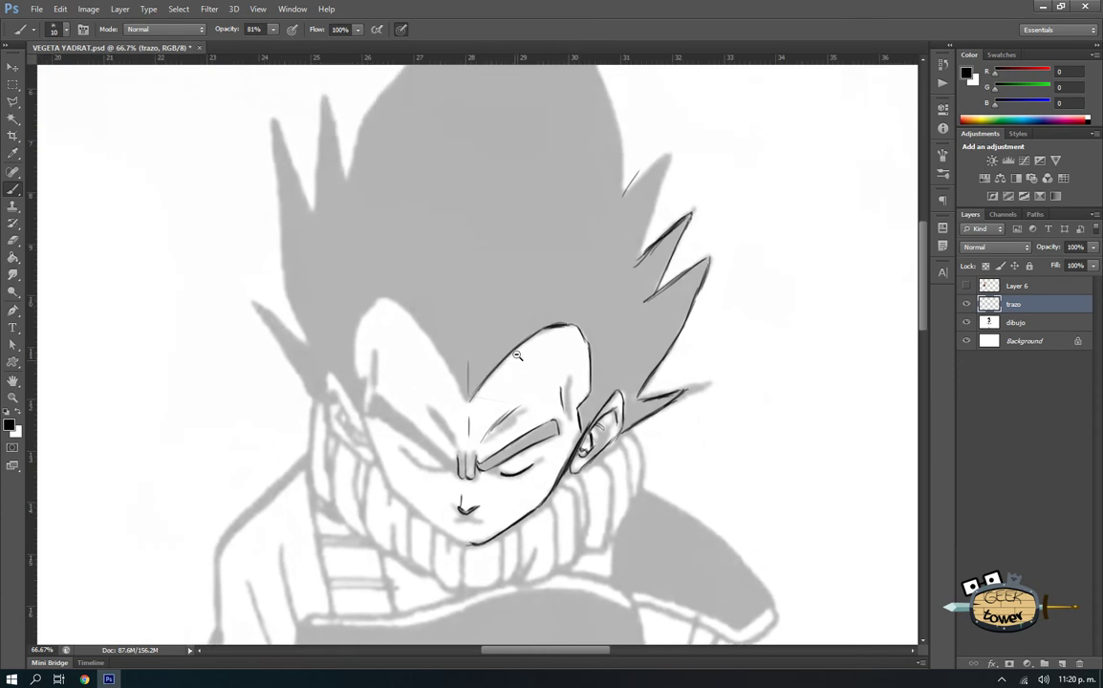
pyautogui.moveTo(594, 238); pyautogui.dragTo(628, 208)
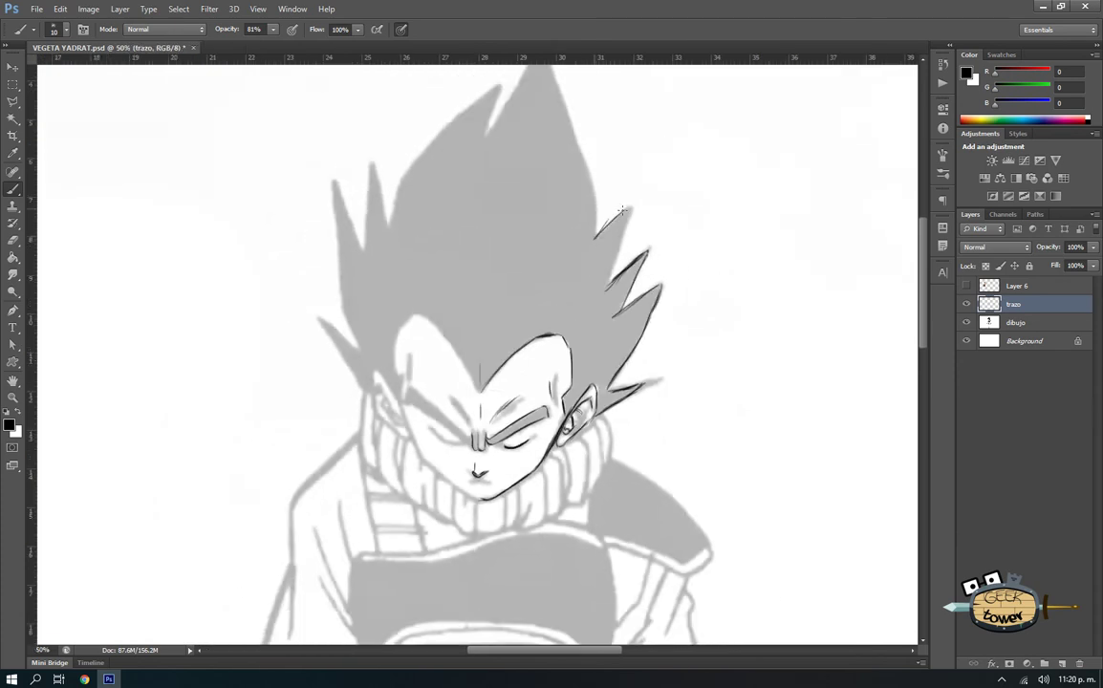
pyautogui.moveTo(628, 209); pyautogui.dragTo(617, 222)
# - Duplicate the trazo ink layer and flip the copy horizontally
pyautogui.click(16, 90)
pyautogui.click(967, 304)
pyautogui.click(966, 304)
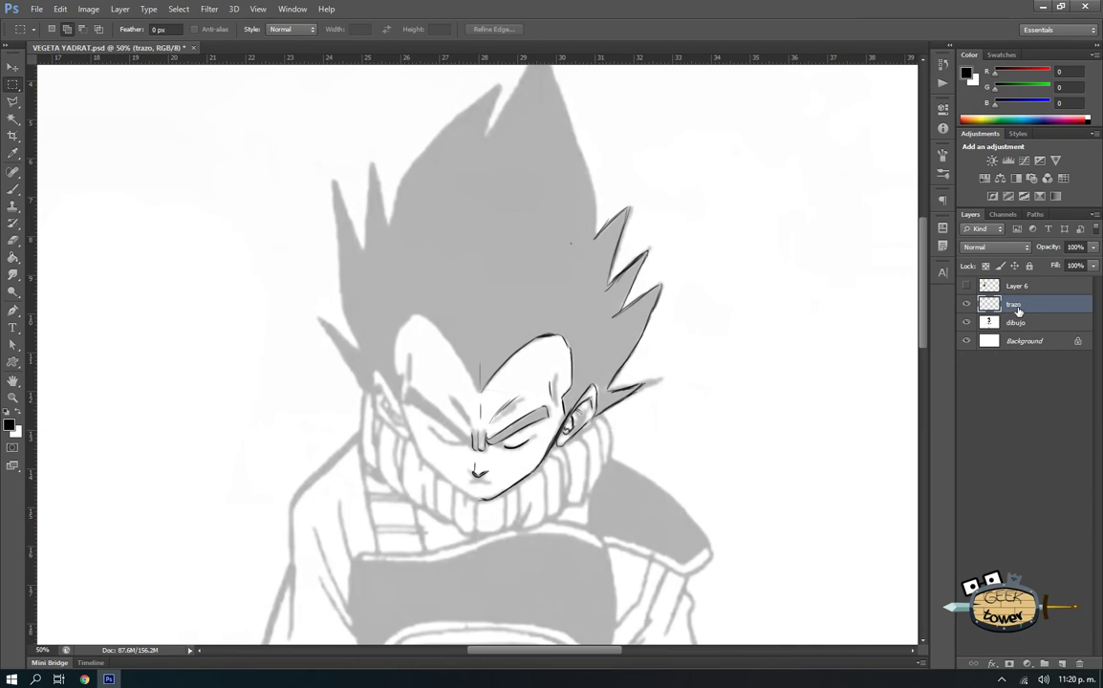
pyautogui.hotkey('ctrl', 'j')
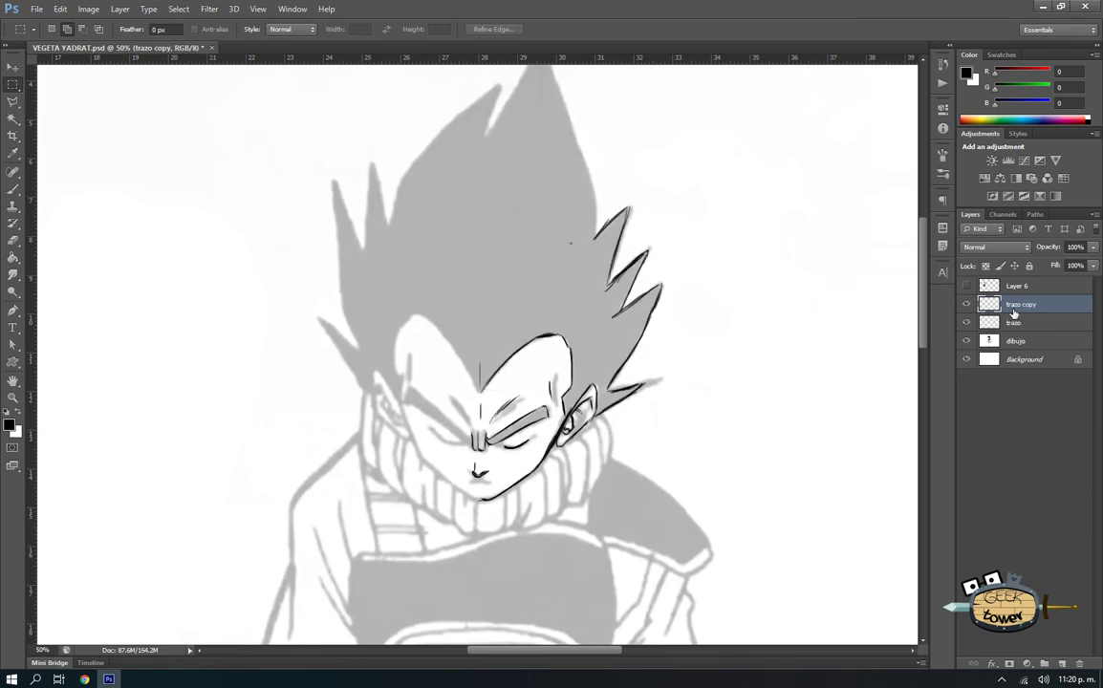
pyautogui.click(61, 11)
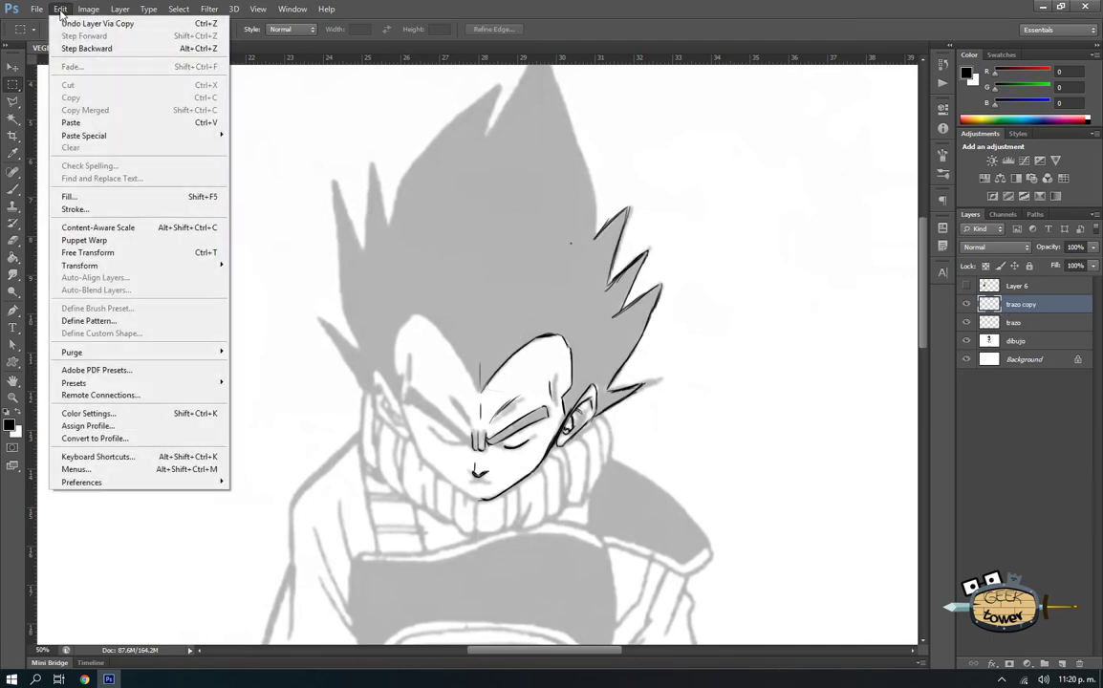
pyautogui.moveTo(86, 265)
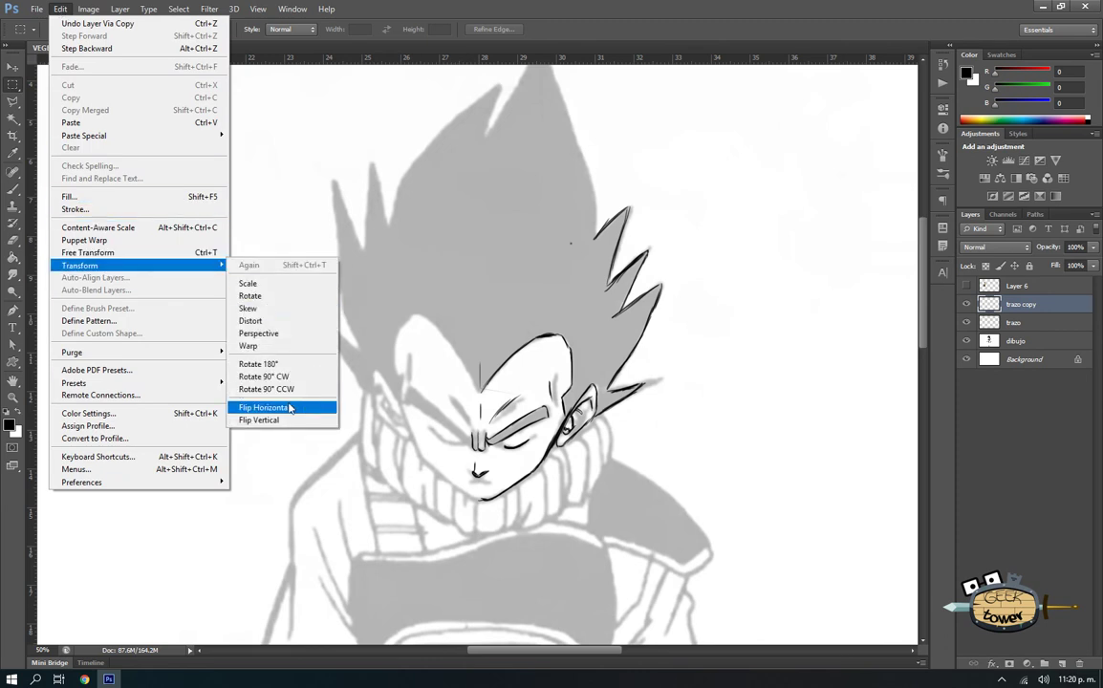
pyautogui.click(289, 408)
# - Slide the mirrored copy left onto the face so both halves match
pyautogui.hotkey('ctrl', 't')
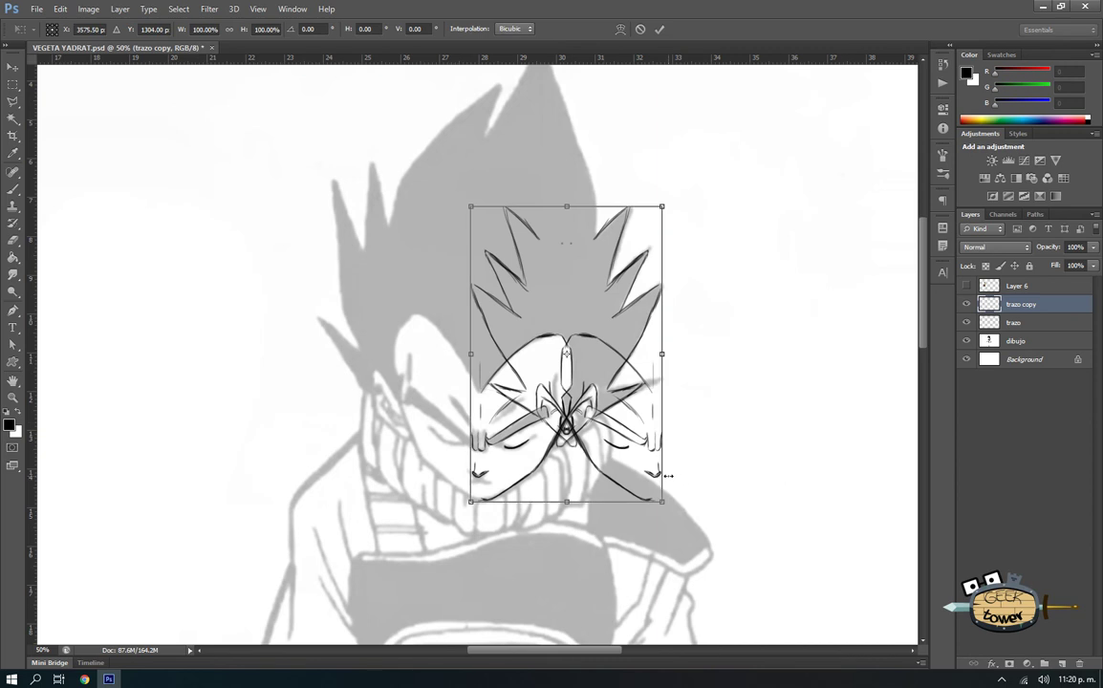
pyautogui.press('Return')
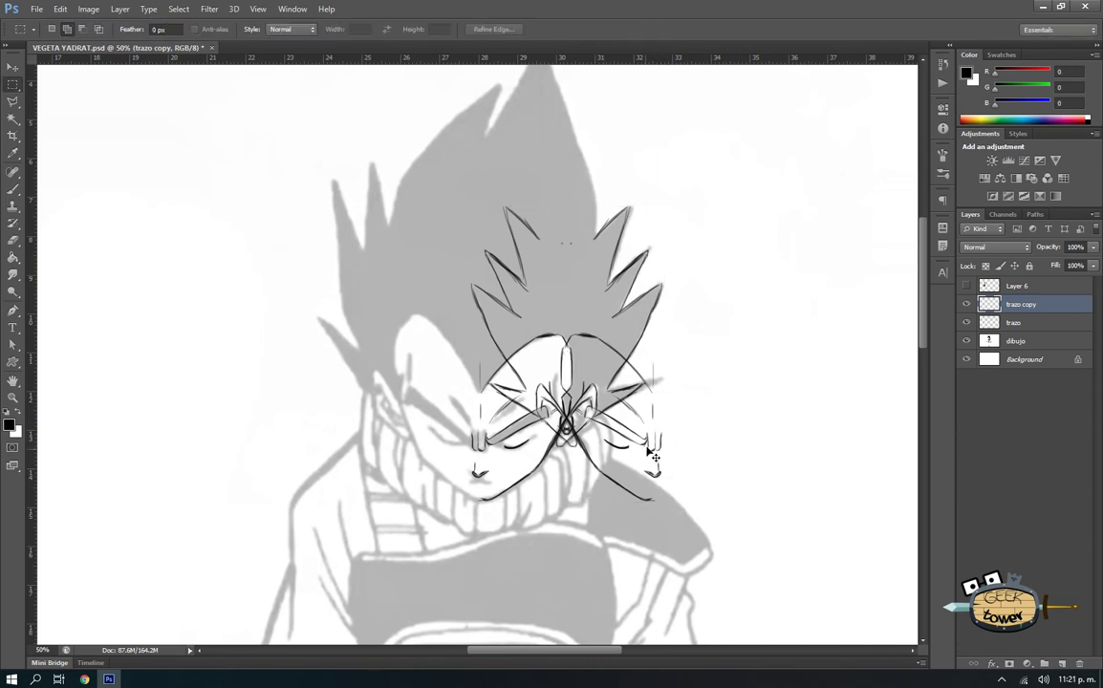
pyautogui.hotkey('ctrl', 't')
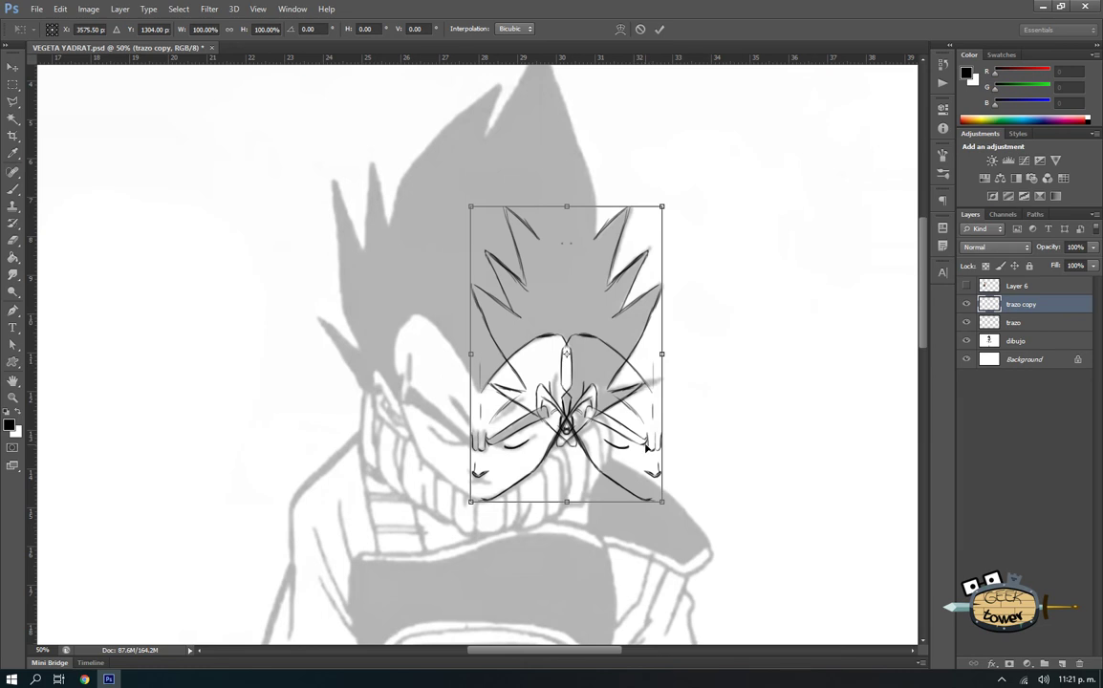
pyautogui.moveTo(646, 445); pyautogui.dragTo(483, 411)
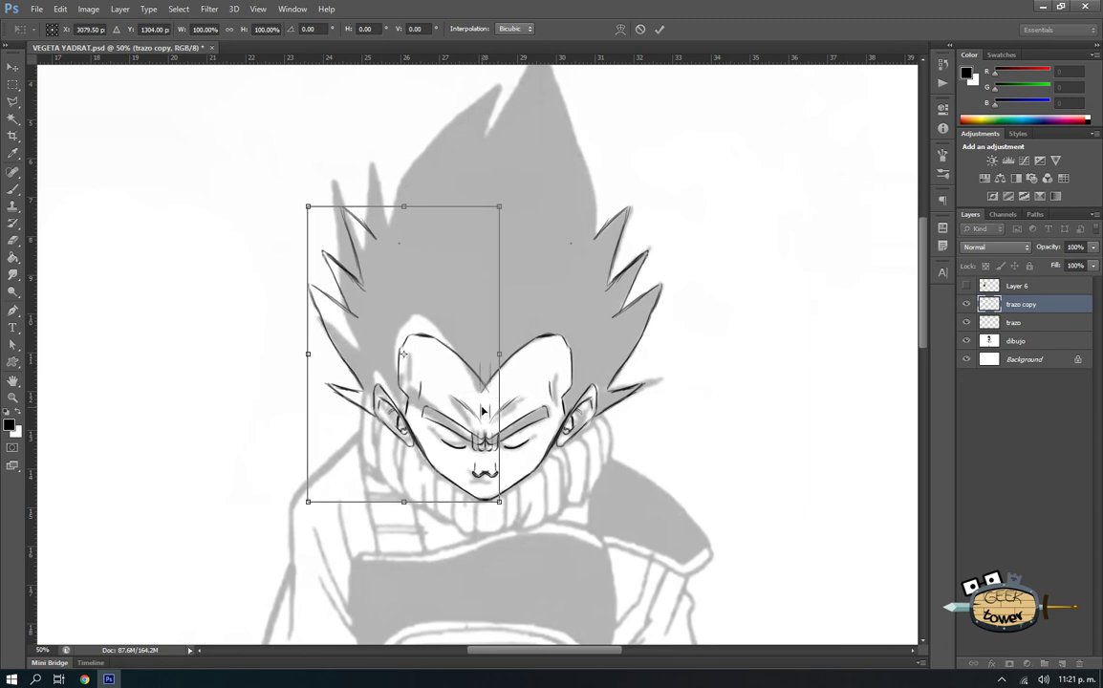
pyautogui.press('Return')
pyautogui.press('e')
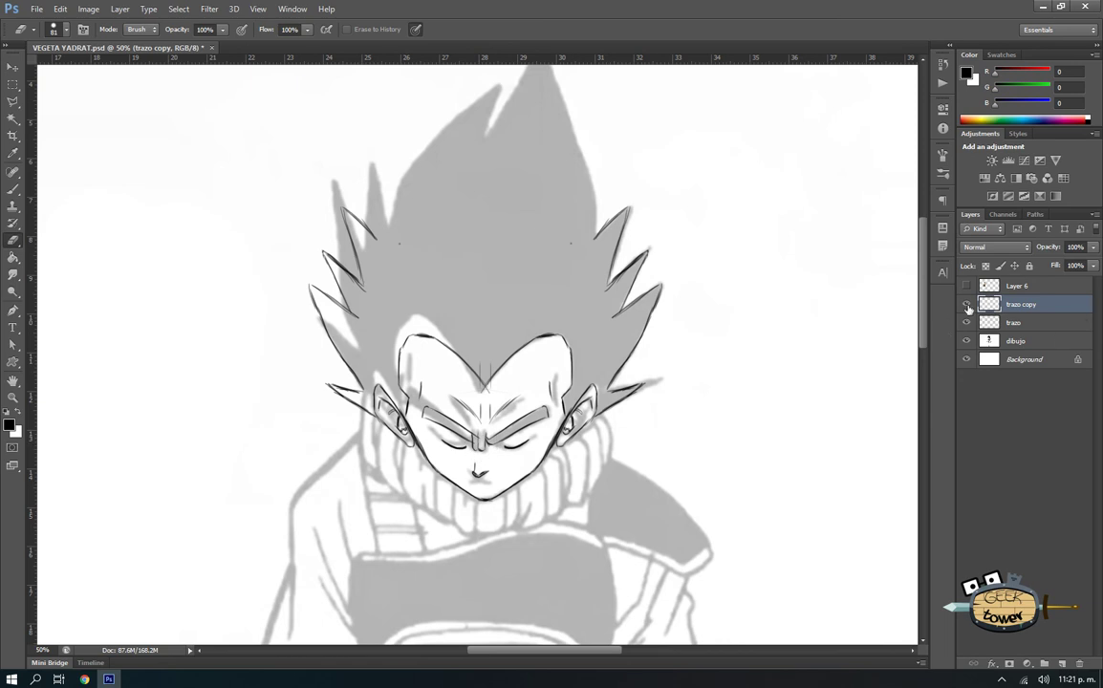
# - Nudge the mirrored left half on the trazo copy layer into alignment
pyautogui.scroll(2, 482, 420)
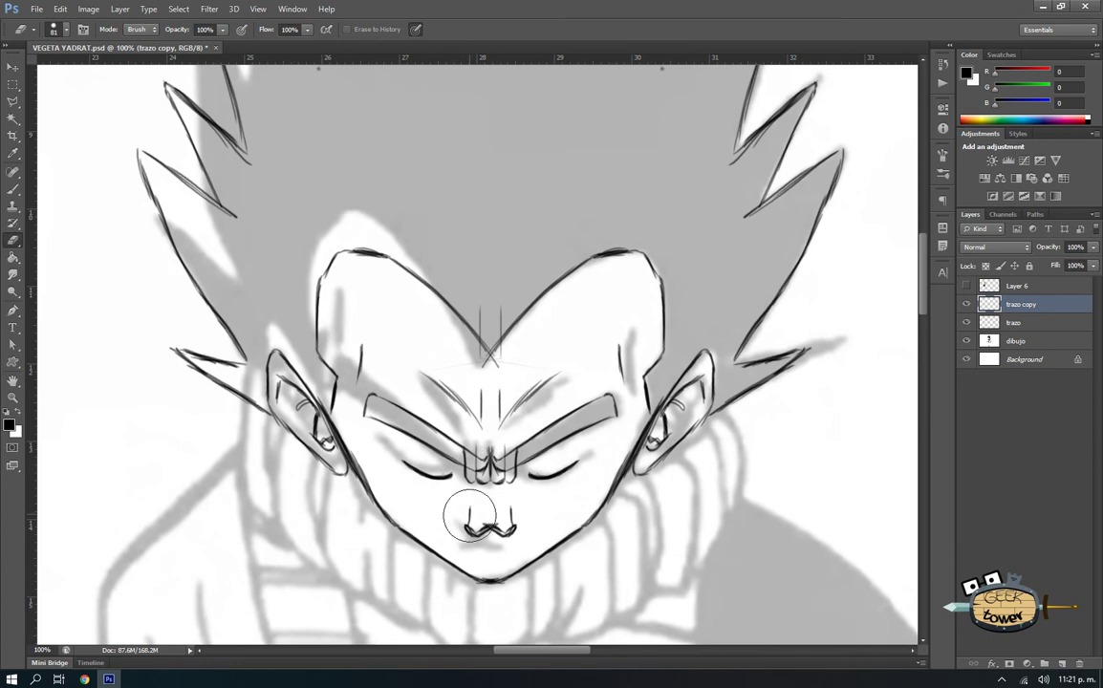
pyautogui.hotkey('alt', ']')
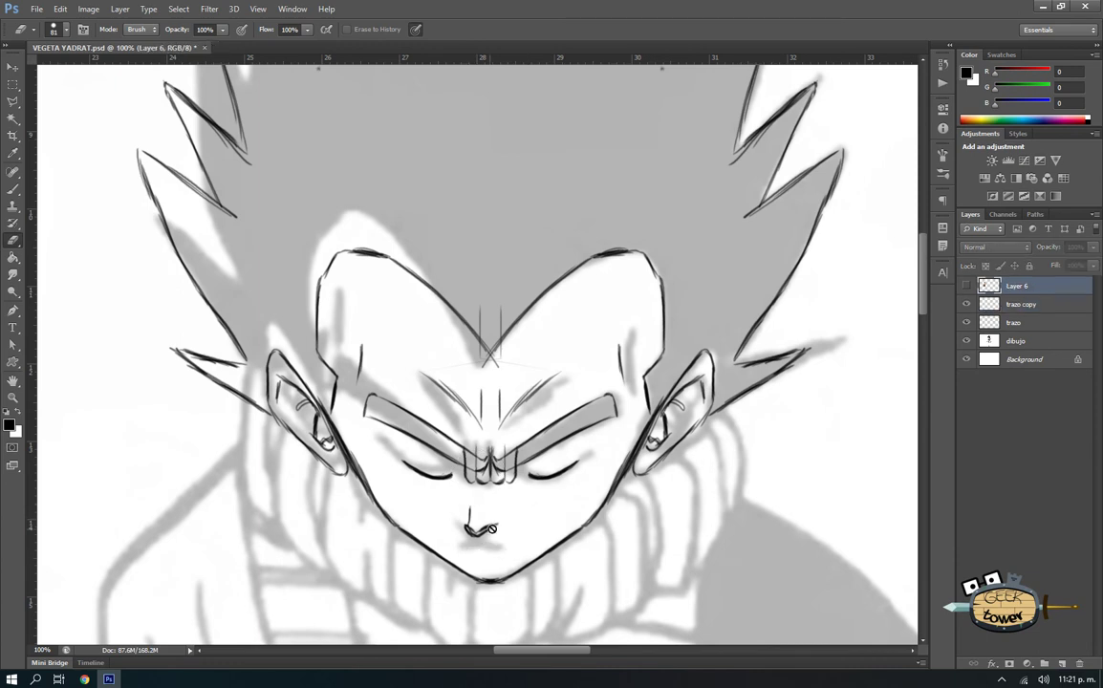
pyautogui.click(1013, 304)
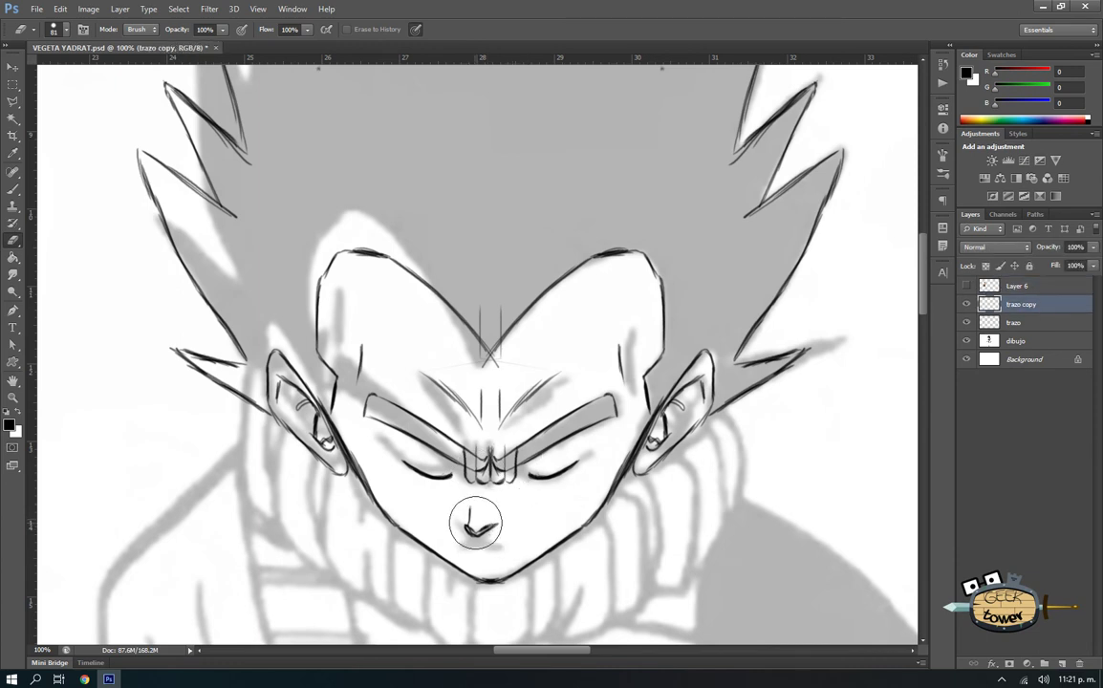
pyautogui.hotkey('ctrl', 't')
pyautogui.moveTo(451, 435)
pyautogui.mouseDown()
pyautogui.moveTo(495, 487)
pyautogui.moveTo(485, 488)
pyautogui.mouseUp()
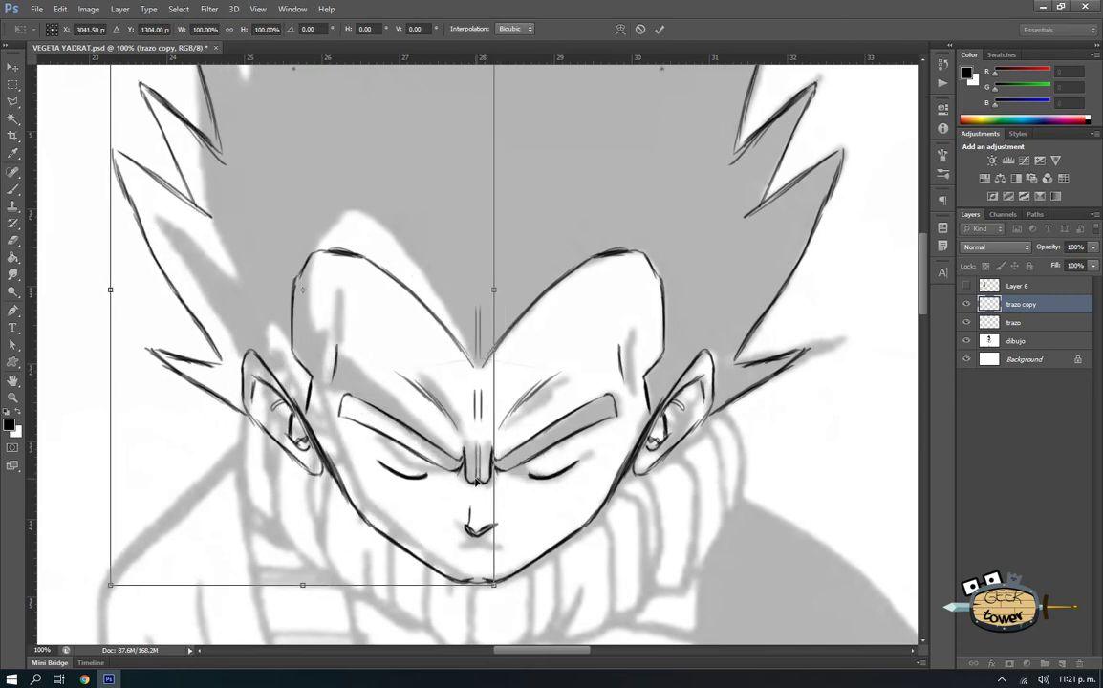
pyautogui.press('Return')
# - Shrink the eraser to 21 px and draw a short lower-lip line under the mouth
pyautogui.hotkey('ctrl', '-')
pyautogui.press('b')
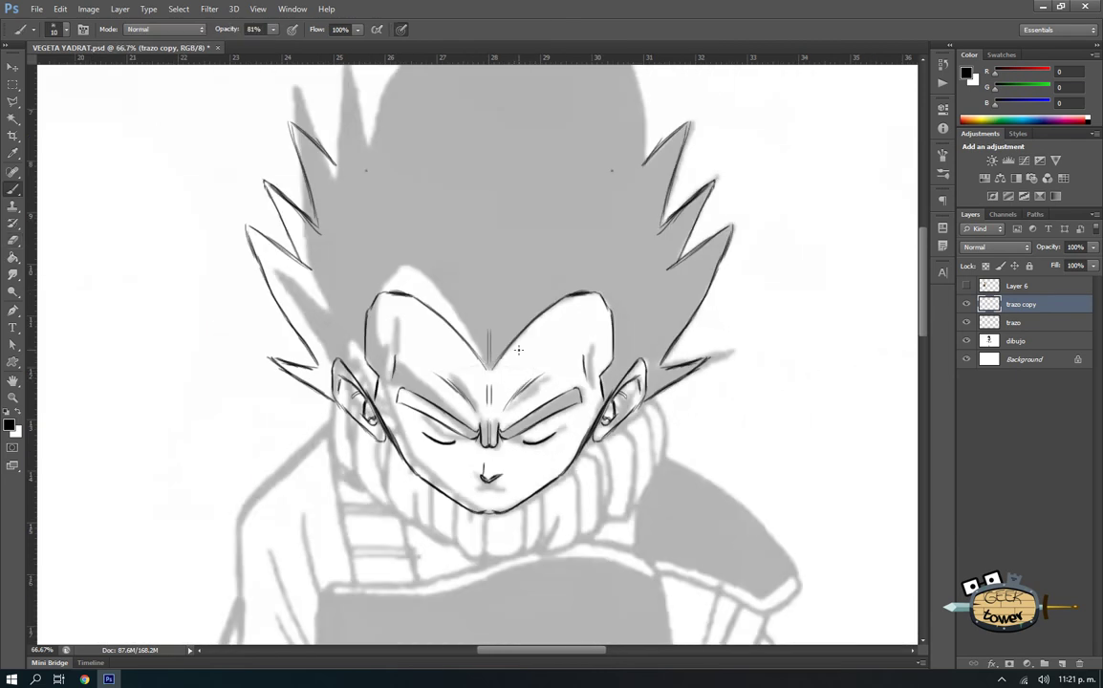
pyautogui.scroll(1, 483, 511)
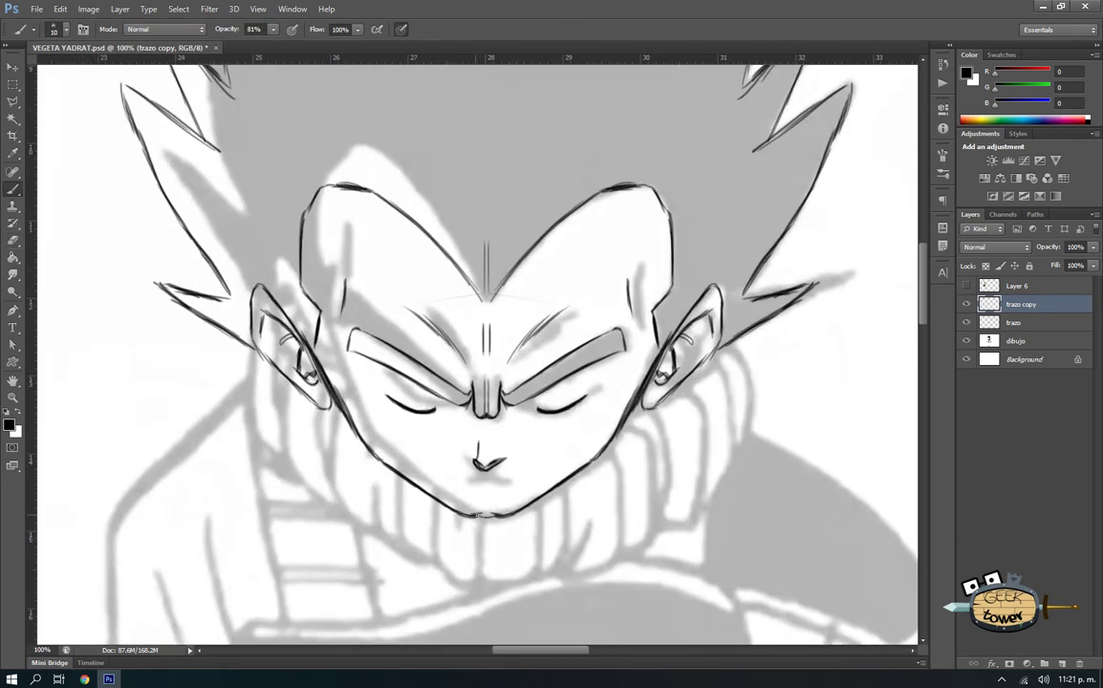
pyautogui.press('e')
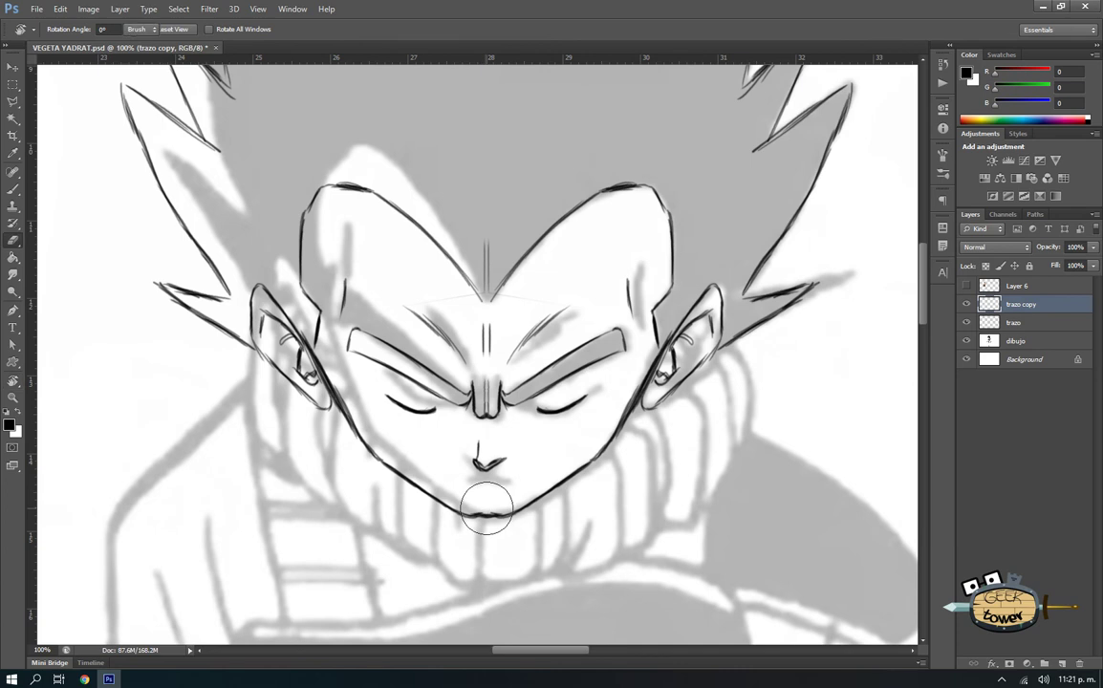
pyautogui.rightClick(486, 503)
pyautogui.click(516, 528)
pyautogui.press('Return')
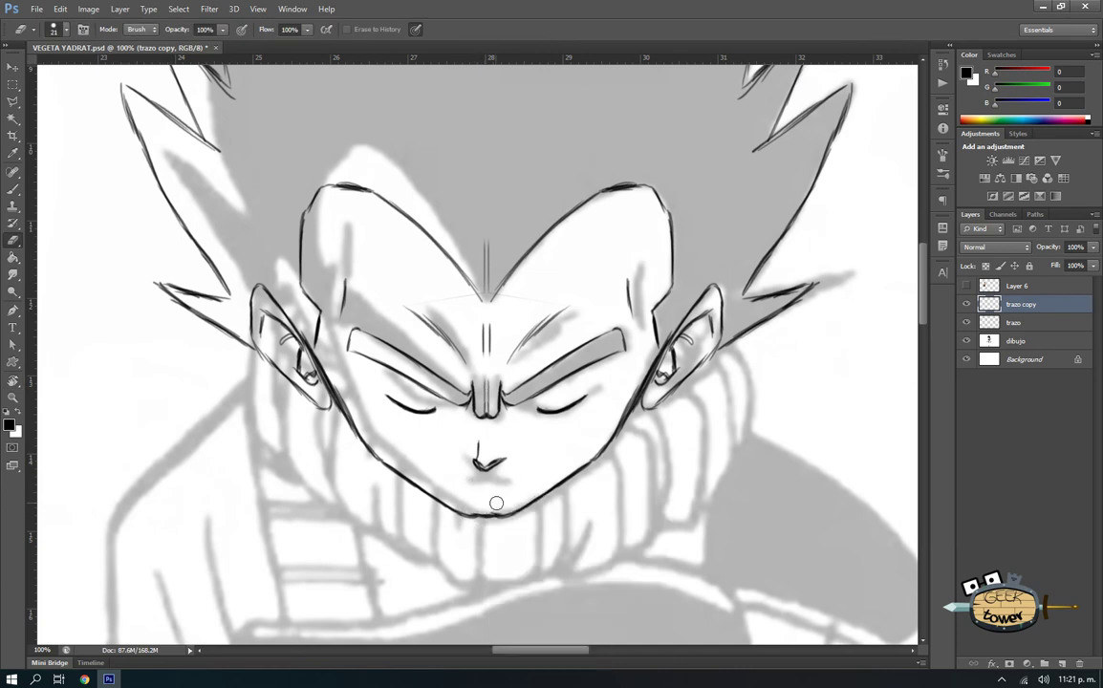
pyautogui.press('b')
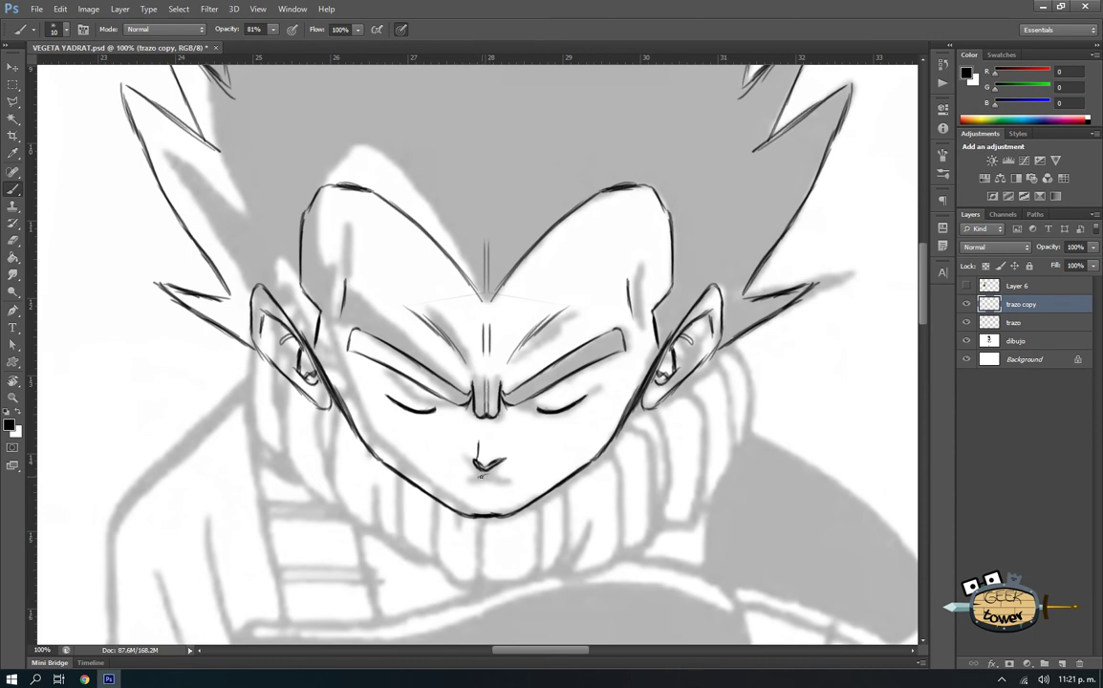
pyautogui.moveTo(502, 470); pyautogui.dragTo(477, 472)
# - Ink the left hair spikes and the tall spike's left edge
pyautogui.scroll(-1, 487, 309)
pyautogui.scroll(-1, 487, 308)
pyautogui.scroll(1, 489, 268)
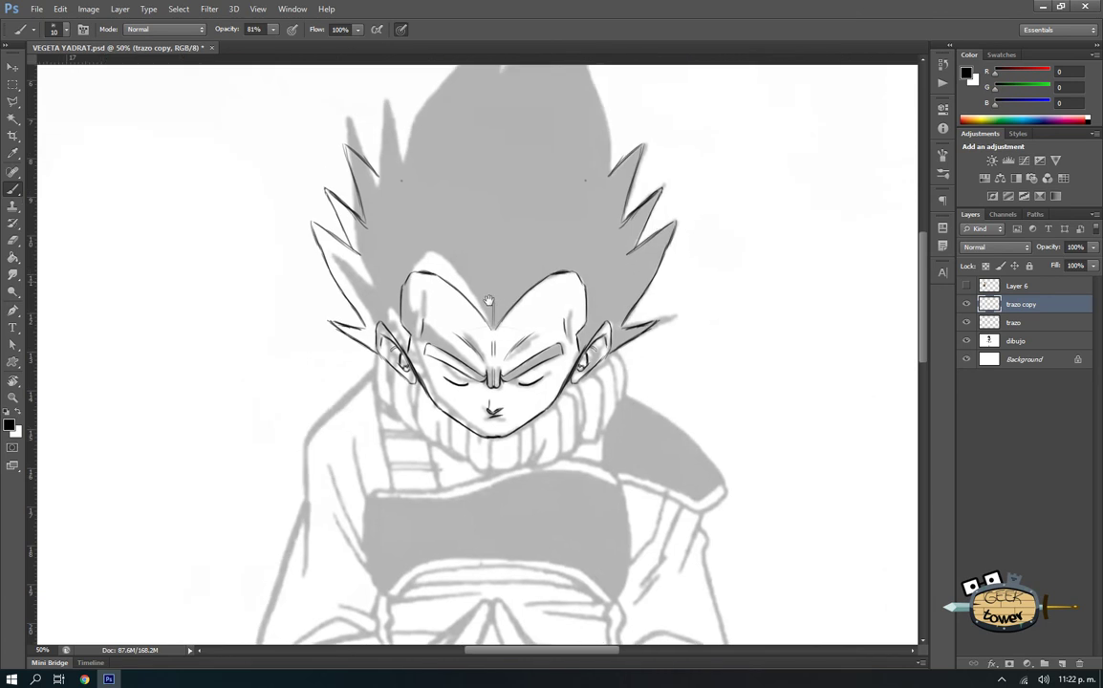
pyautogui.scroll(1, 475, 248)
pyautogui.scroll(2, 427, 229)
pyautogui.moveTo(399, 245); pyautogui.dragTo(423, 160)
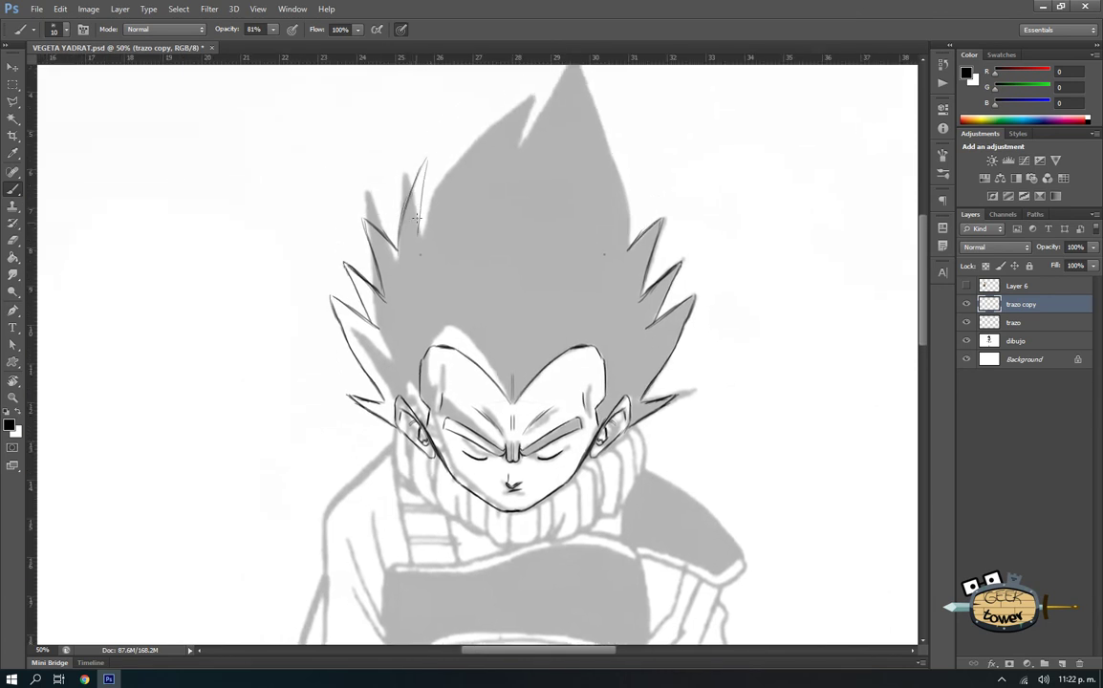
pyautogui.moveTo(426, 229); pyautogui.dragTo(432, 159)
pyautogui.scroll(2, 441, 225)
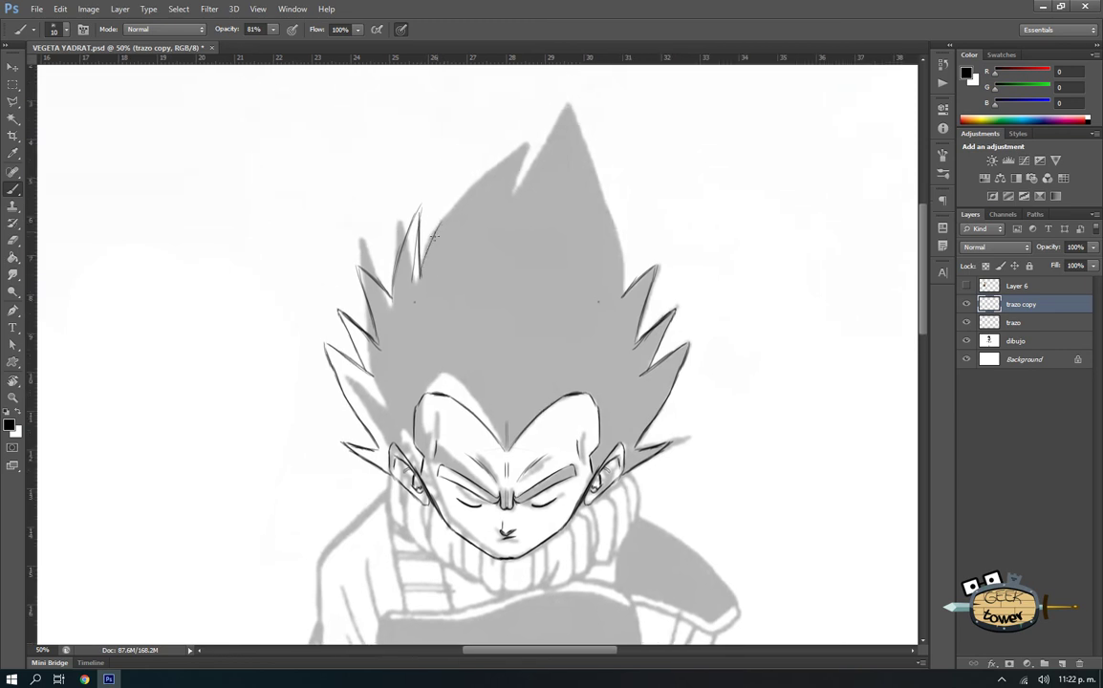
pyautogui.moveTo(424, 246)
pyautogui.mouseDown()
pyautogui.moveTo(522, 143)
pyautogui.moveTo(515, 195)
pyautogui.mouseUp()
# - With a 16 px brush, trace and darken the edges of the tallest top spikes
pyautogui.moveTo(526, 181)
pyautogui.mouseDown()
pyautogui.moveTo(556, 122)
pyautogui.moveTo(584, 151)
pyautogui.mouseUp()
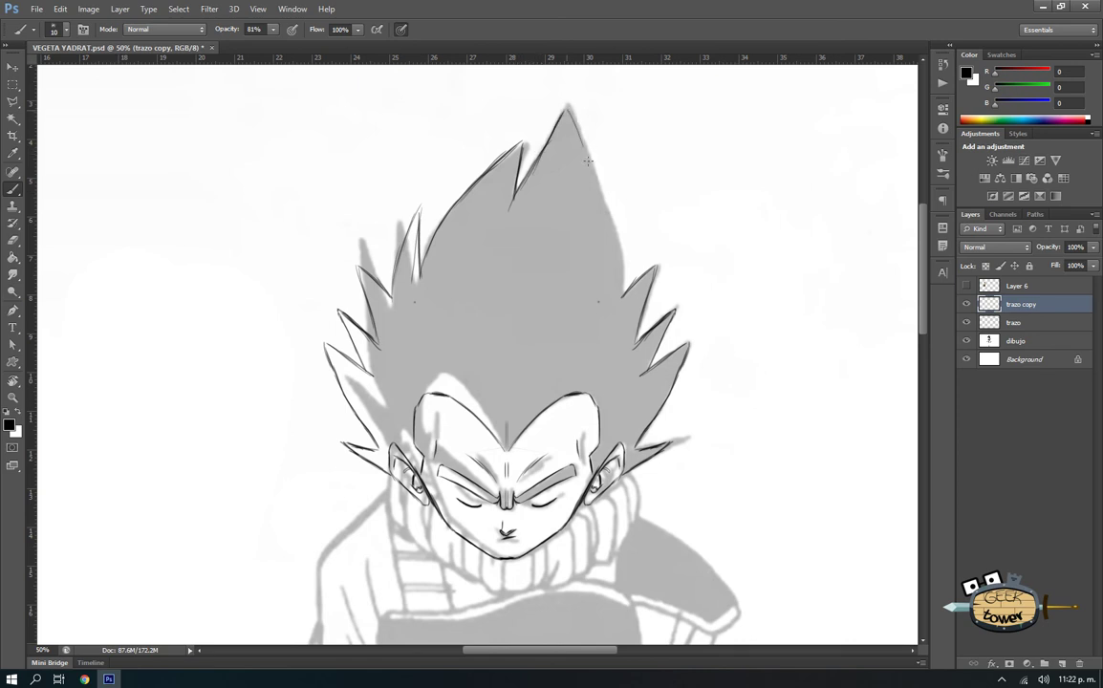
pyautogui.rightClick(595, 178)
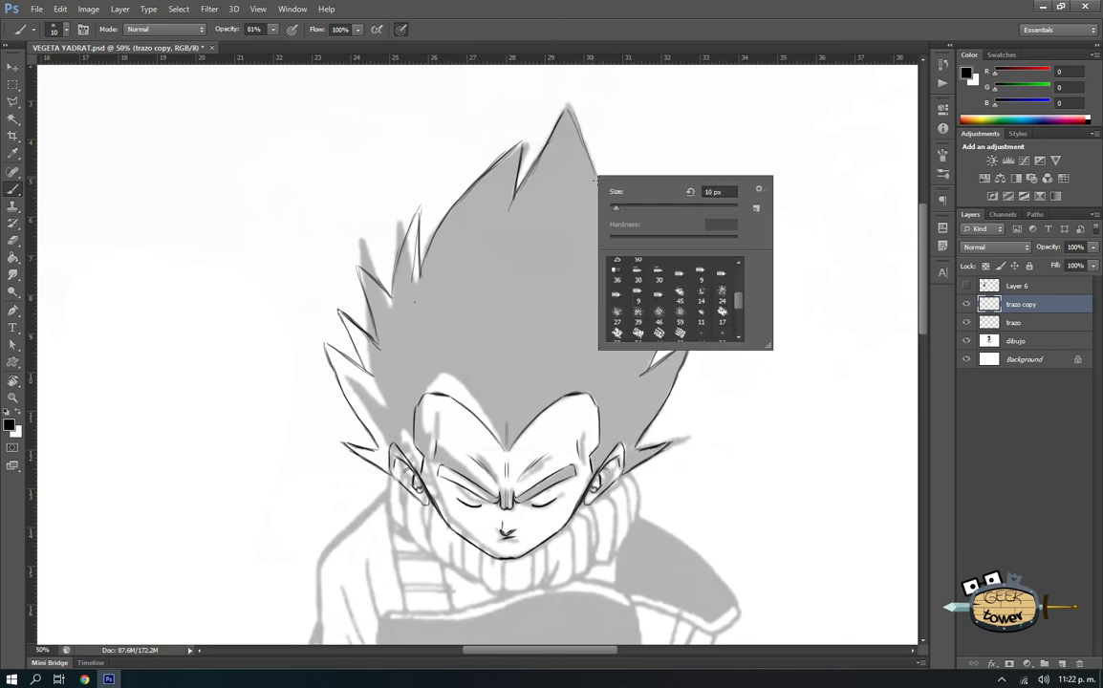
pyautogui.moveTo(617, 211); pyautogui.dragTo(624, 286)
pyautogui.press('Return')
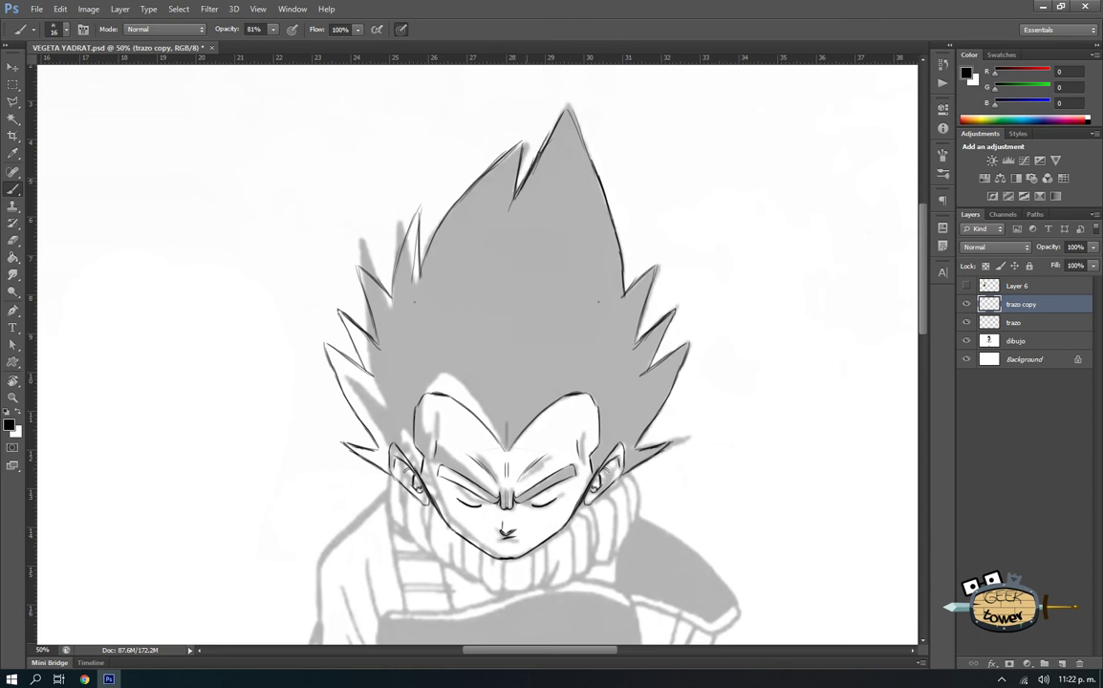
pyautogui.moveTo(516, 196); pyautogui.dragTo(541, 148)
pyautogui.moveTo(417, 274); pyautogui.dragTo(467, 191)
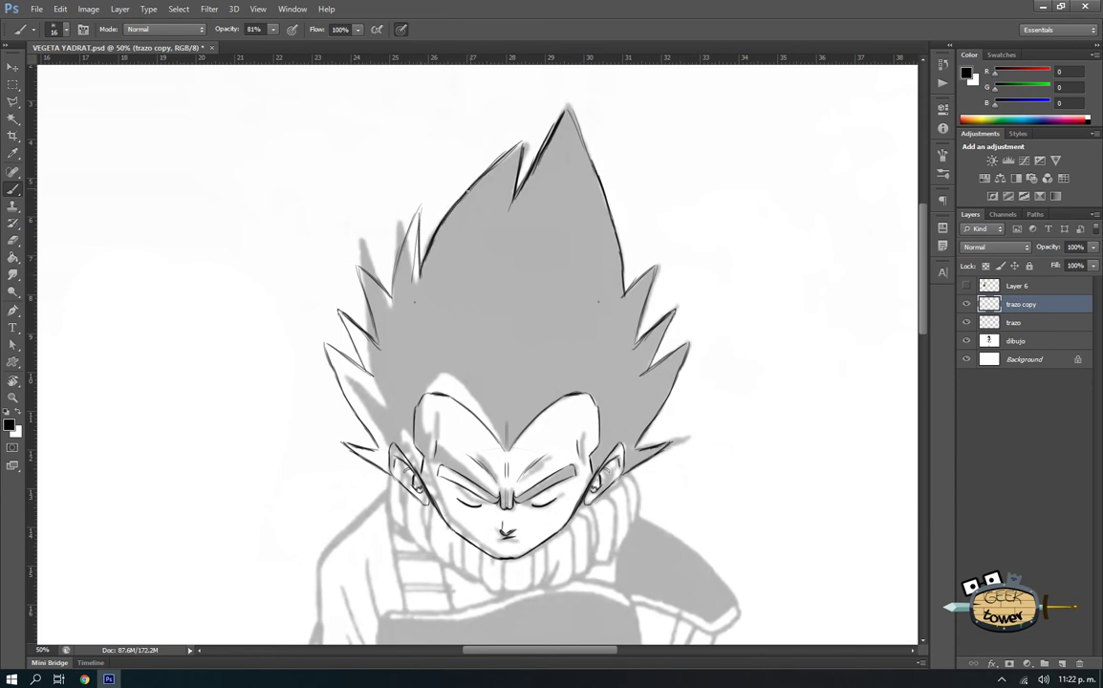
pyautogui.hotkey('ctrl', '-')
pyautogui.moveTo(509, 491); pyautogui.dragTo(568, 431)
pyautogui.moveTo(374, 498); pyautogui.dragTo(396, 435)
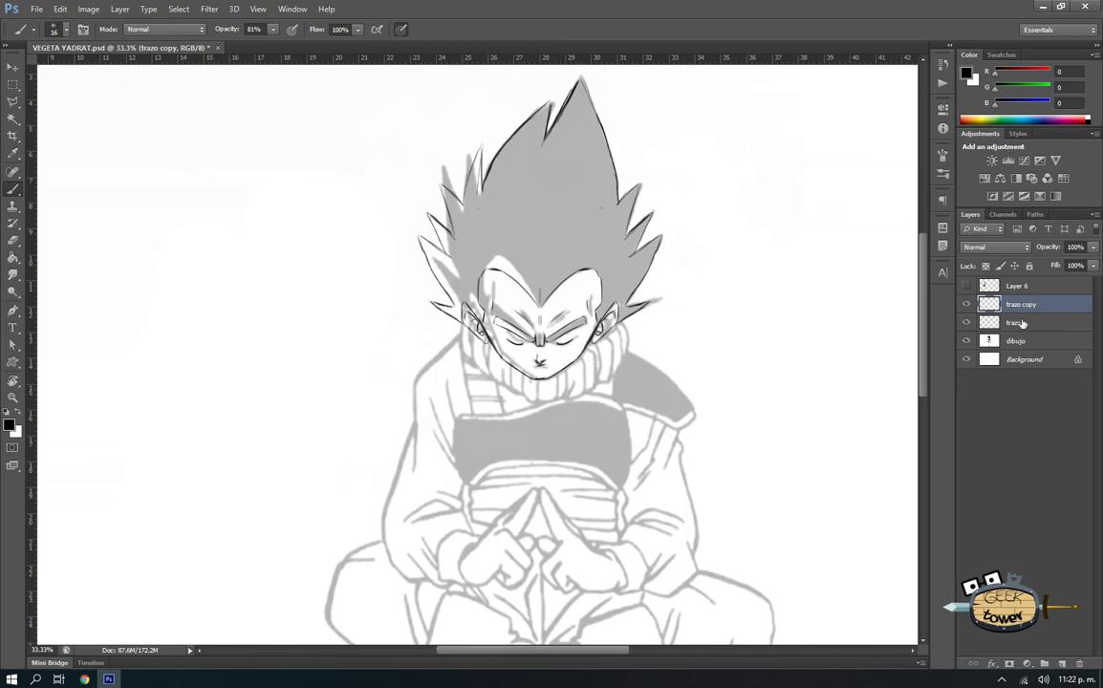
# - Merge the two line-art layers and toggle the line art and dibujo sketch to compare
pyautogui.keyDown('shift'); pyautogui.click(1021, 326); pyautogui.keyUp('shift')
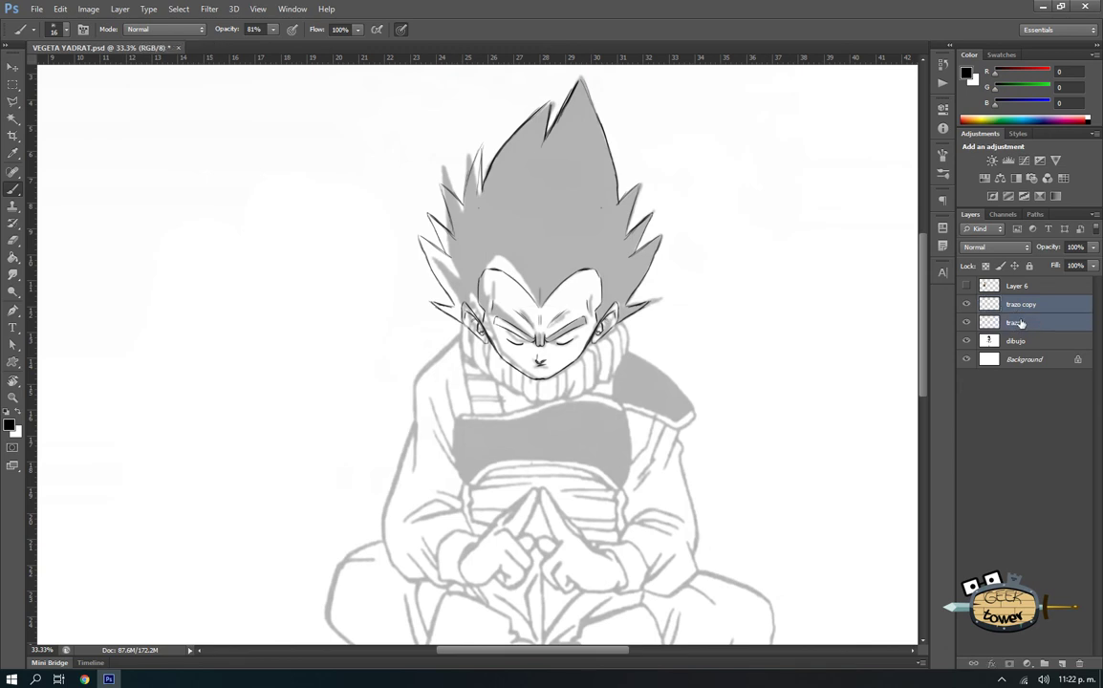
pyautogui.hotkey('ctrl', 'e')
pyautogui.click(966, 304)
pyautogui.click(966, 304)
pyautogui.click(966, 304)
pyautogui.click(966, 304)
pyautogui.click(967, 322)
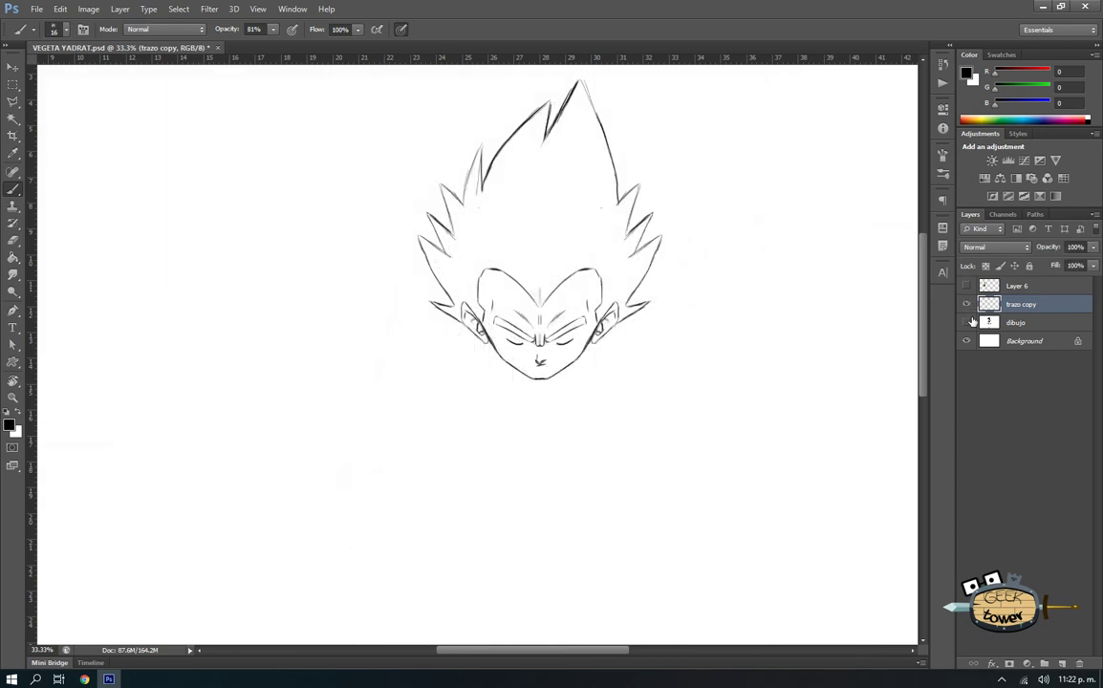
pyautogui.click(966, 322)
pyautogui.click(966, 322)
pyautogui.click(966, 322)
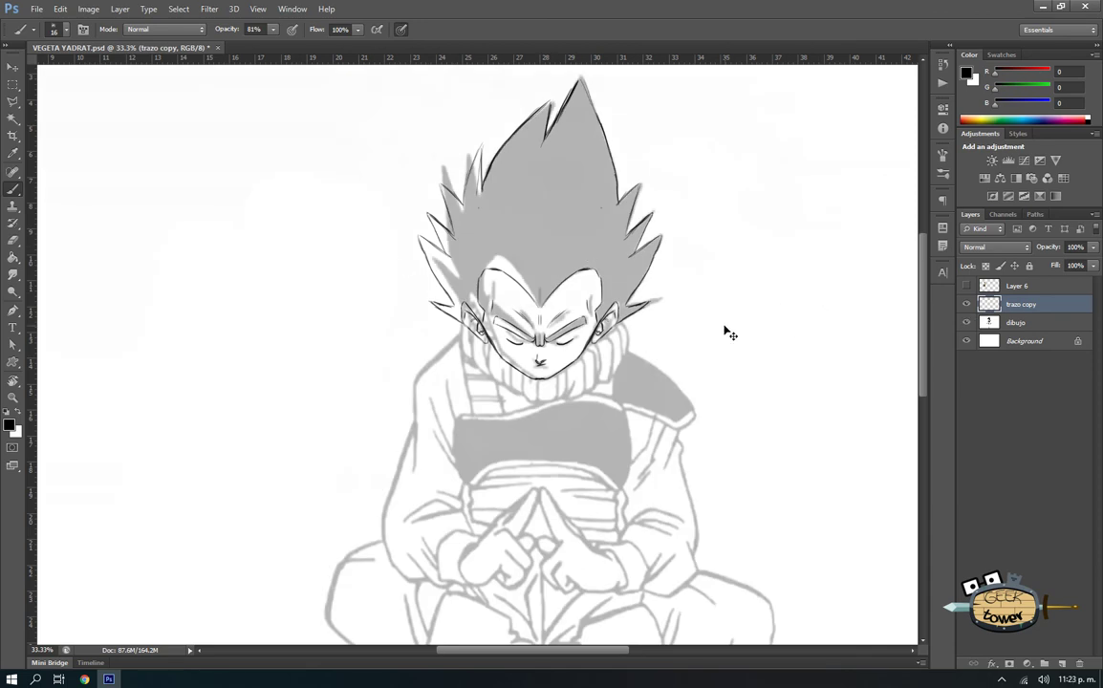
# - Narrow the inked head to about 88% width and check it against the sketch
pyautogui.hotkey('ctrl', 't')
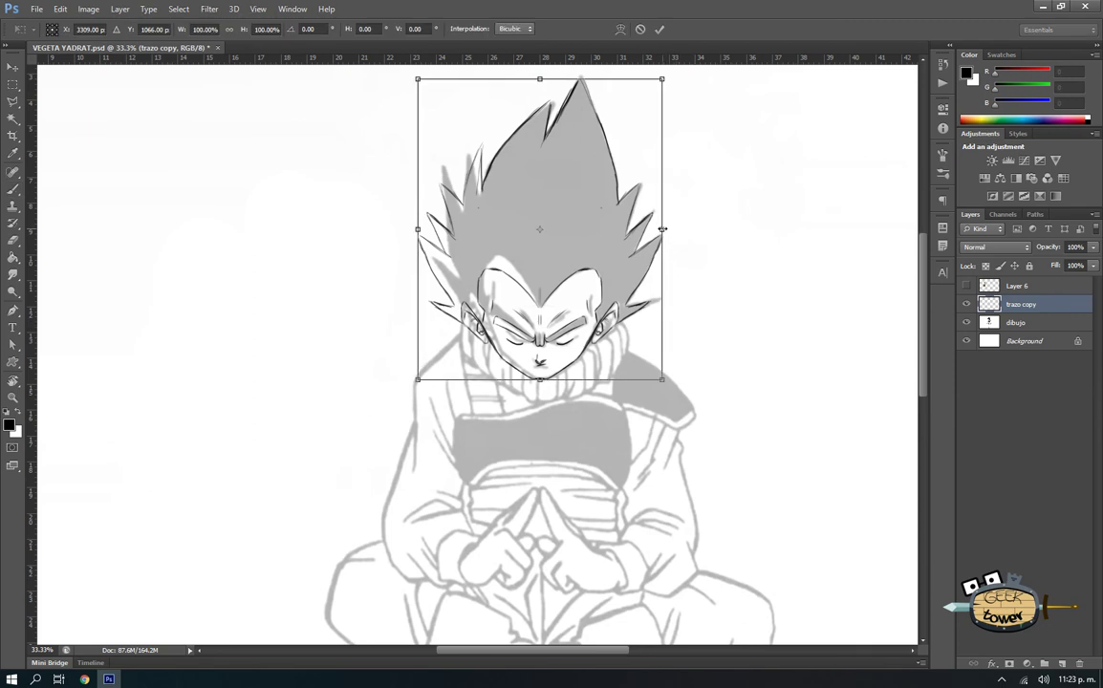
pyautogui.moveTo(660, 229); pyautogui.dragTo(666, 229)
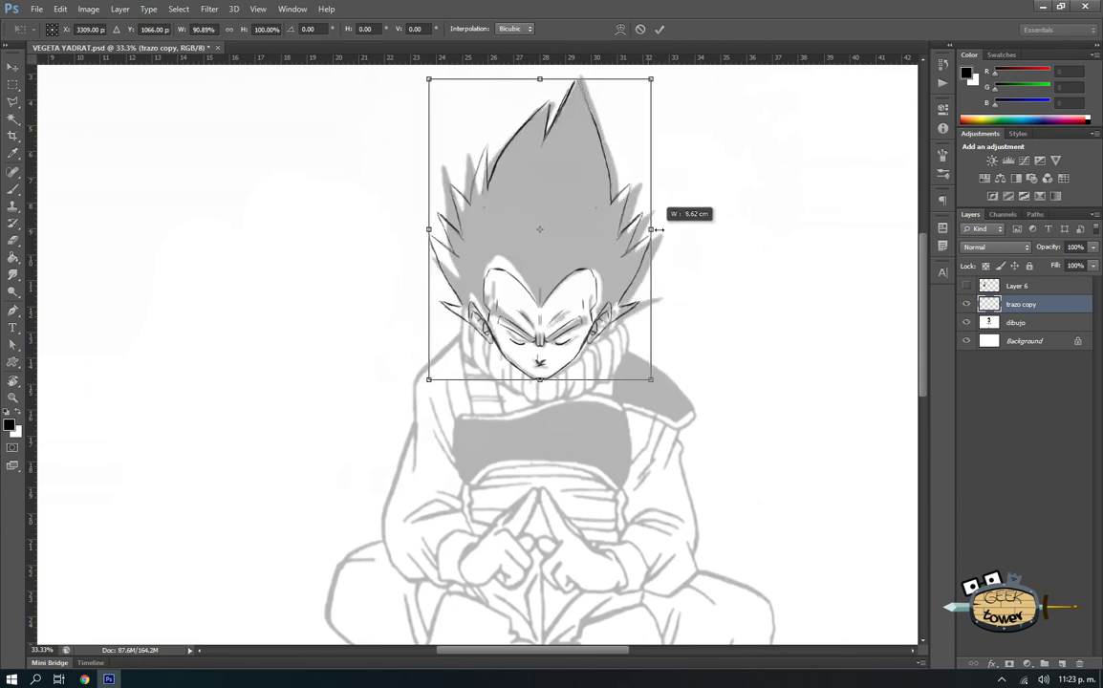
pyautogui.moveTo(666, 230); pyautogui.dragTo(624, 228)
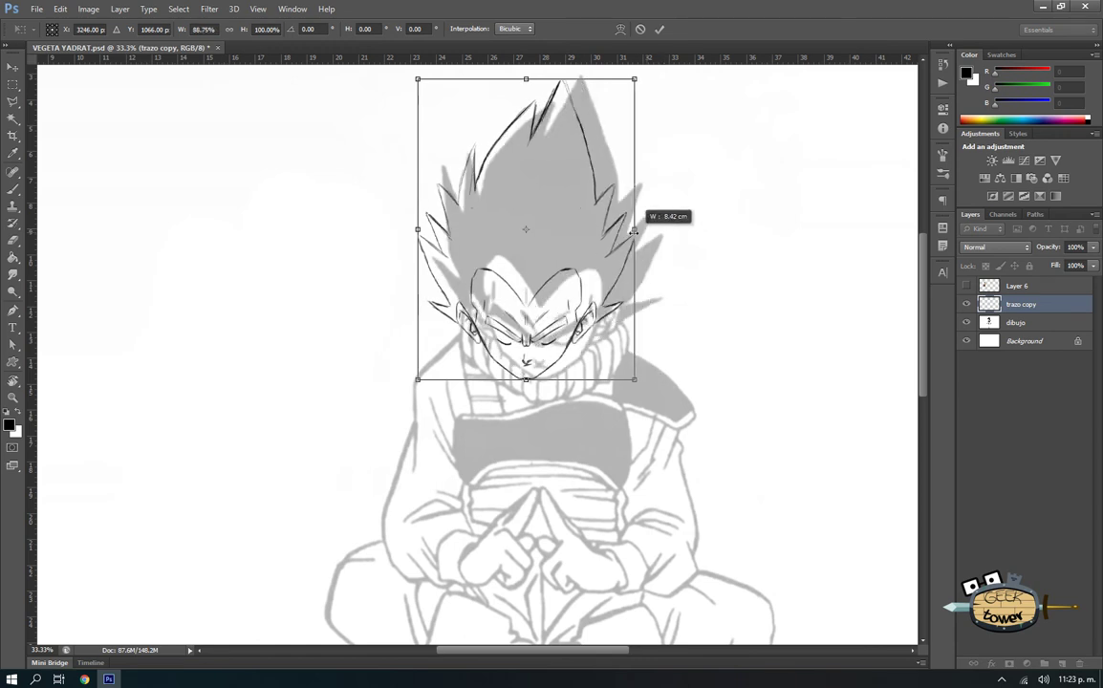
pyautogui.hotkey('ctrl', 'z')
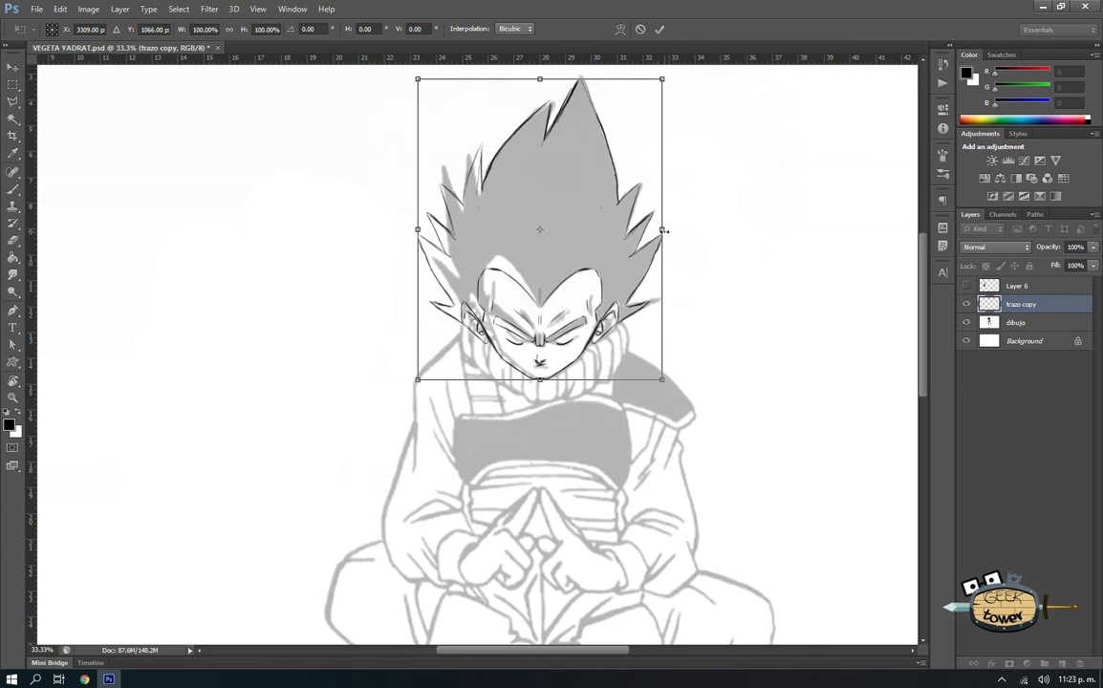
pyautogui.moveTo(663, 230); pyautogui.dragTo(647, 229)
pyautogui.moveTo(539, 229); pyautogui.dragTo(611, 256)
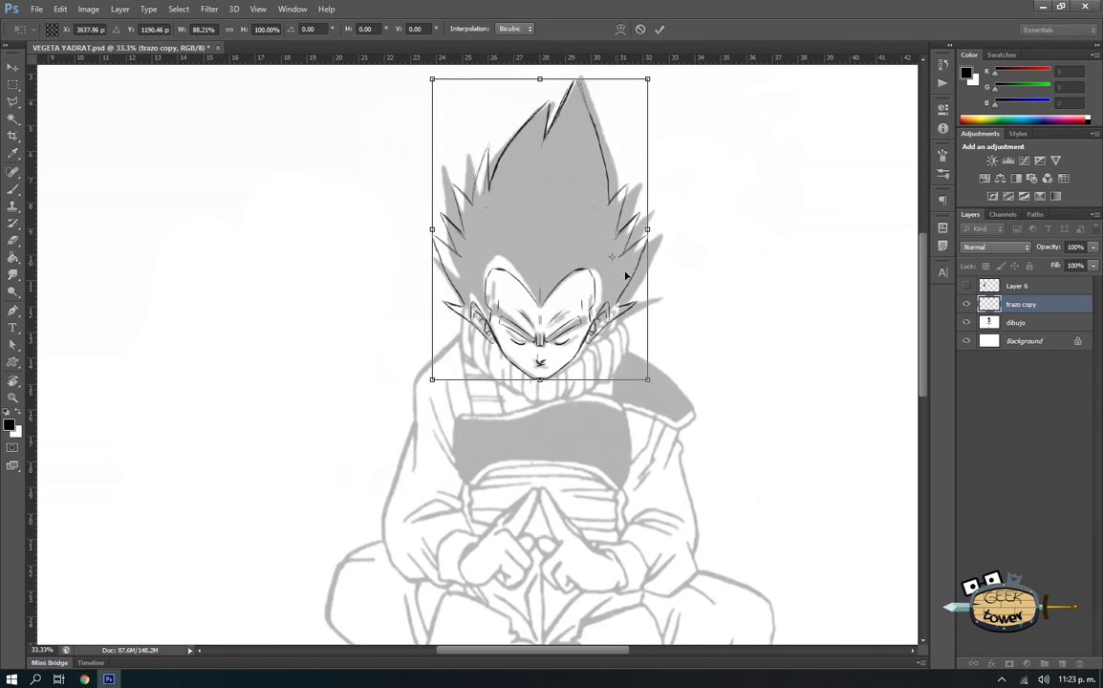
pyautogui.press('Return')
pyautogui.press('b')
pyautogui.click(966, 323)
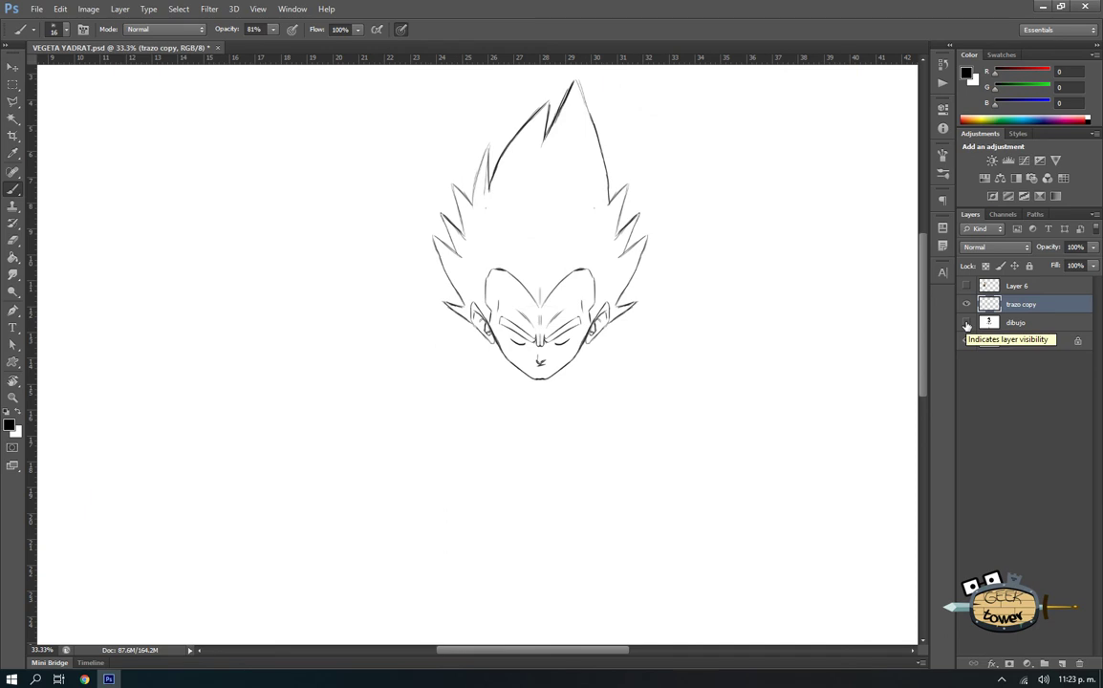
pyautogui.click(966, 323)
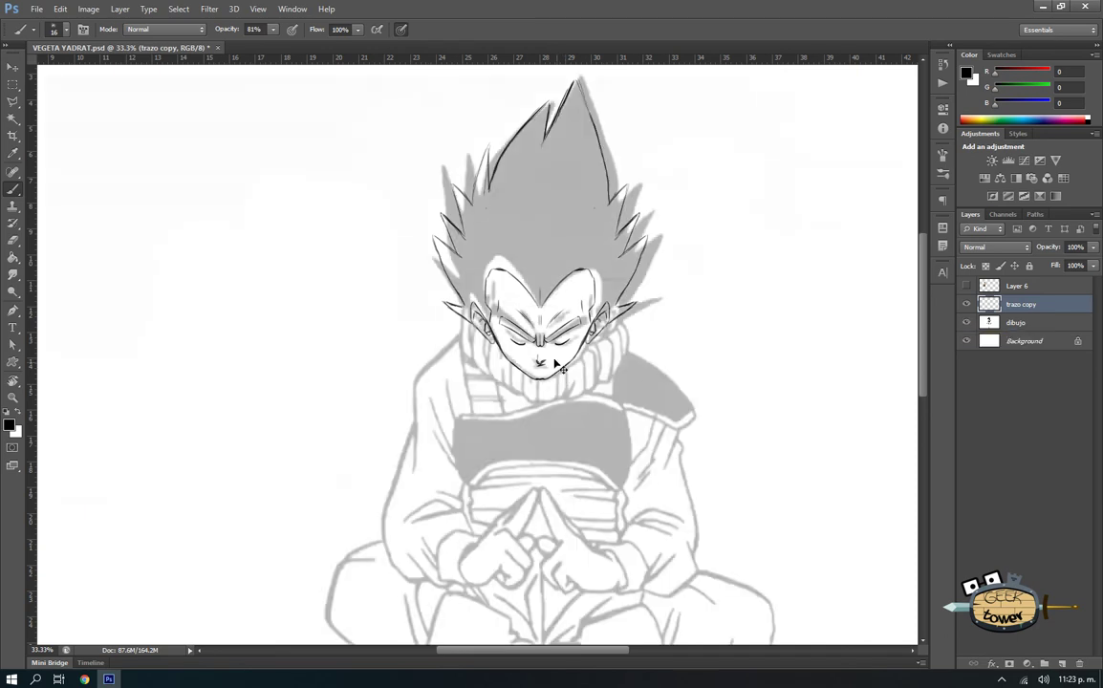
# - Nudge the inked head slightly into place with Free Transform
pyautogui.hotkey('ctrl', 't')
pyautogui.scroll(1, 535, 367)
pyautogui.moveTo(577, 374); pyautogui.dragTo(578, 376)
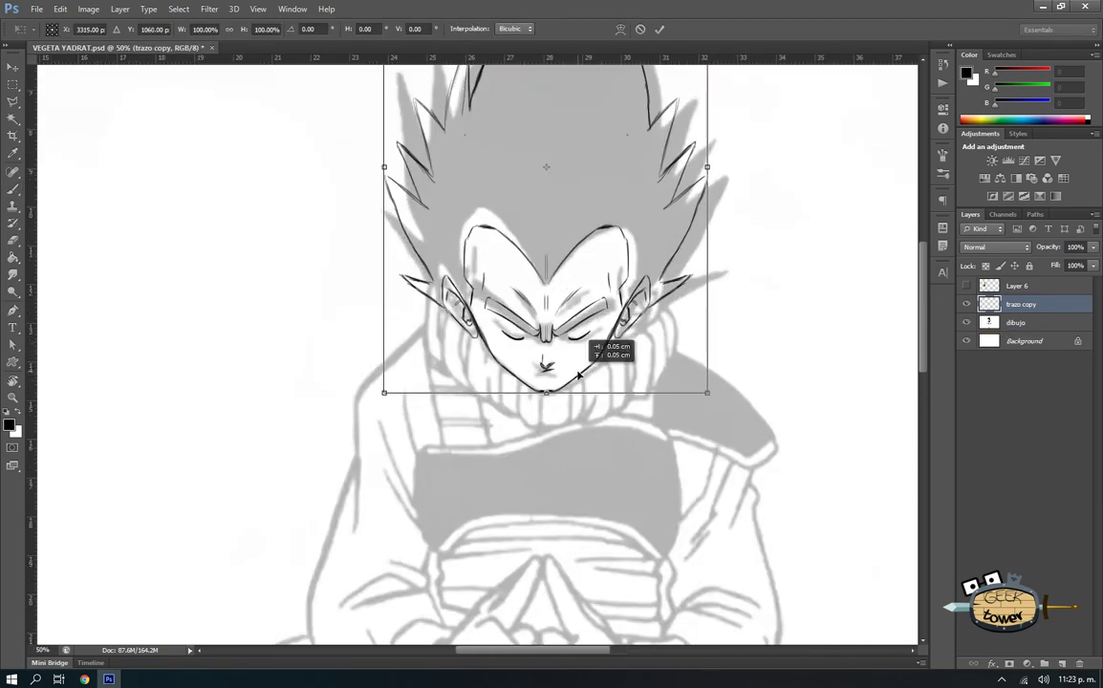
pyautogui.press('Return')
pyautogui.press('b')
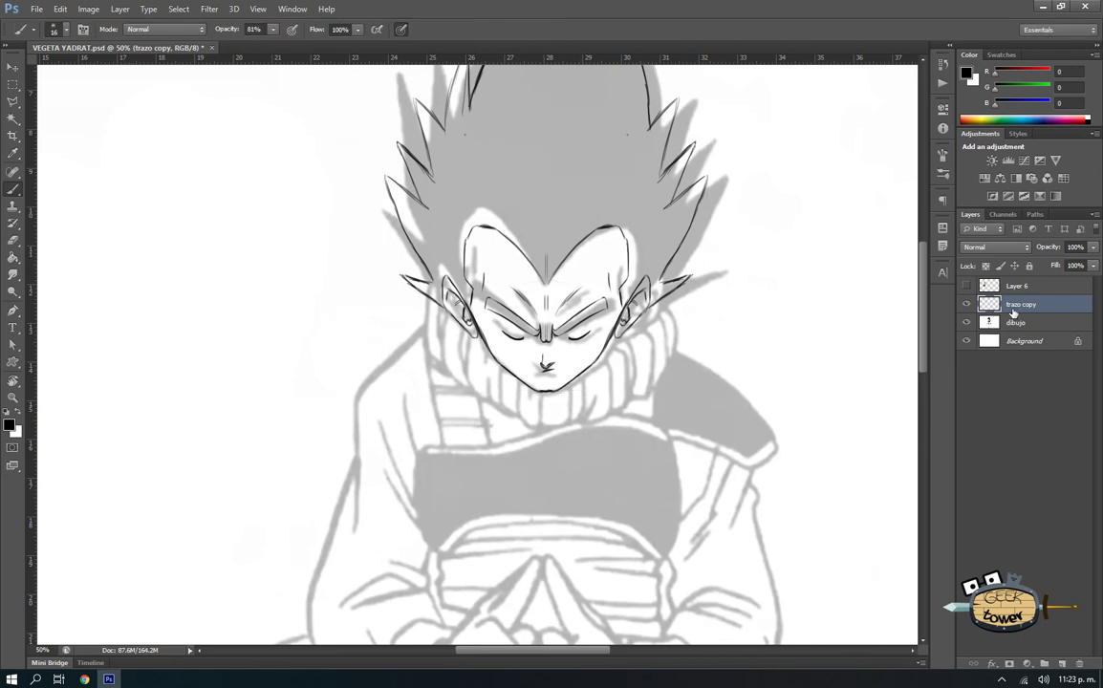
# - Add a new layer named TRAZO CUERPO
pyautogui.click(1062, 663)
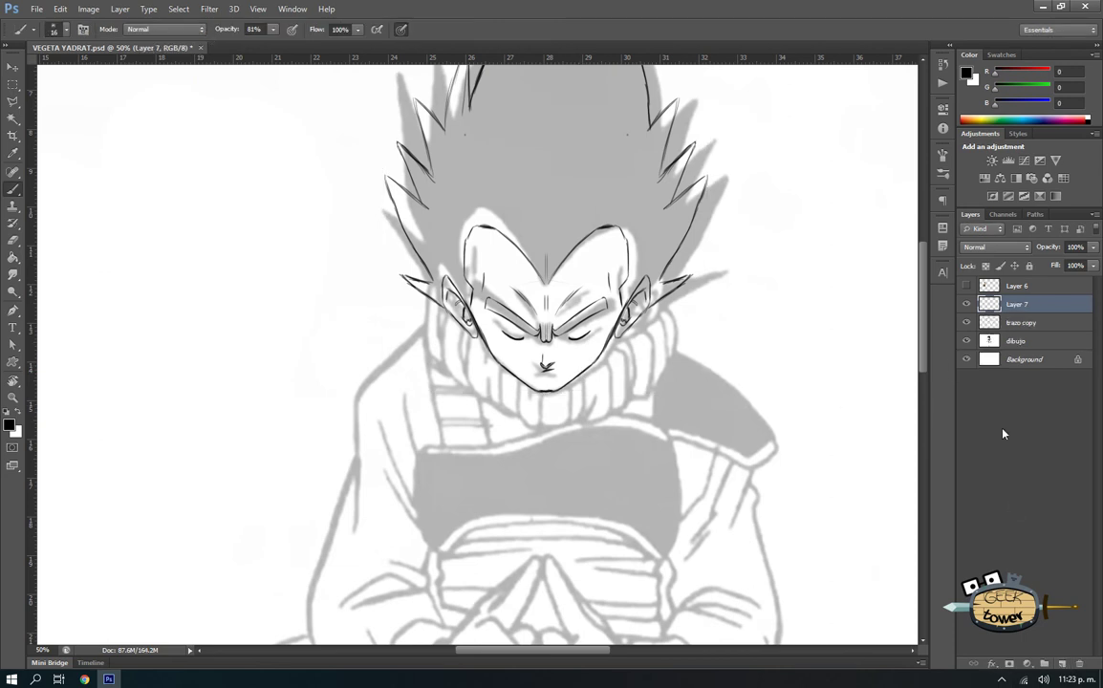
pyautogui.doubleClick(1019, 304)
pyautogui.write('TRAZO CUERPO')
pyautogui.press('Return')
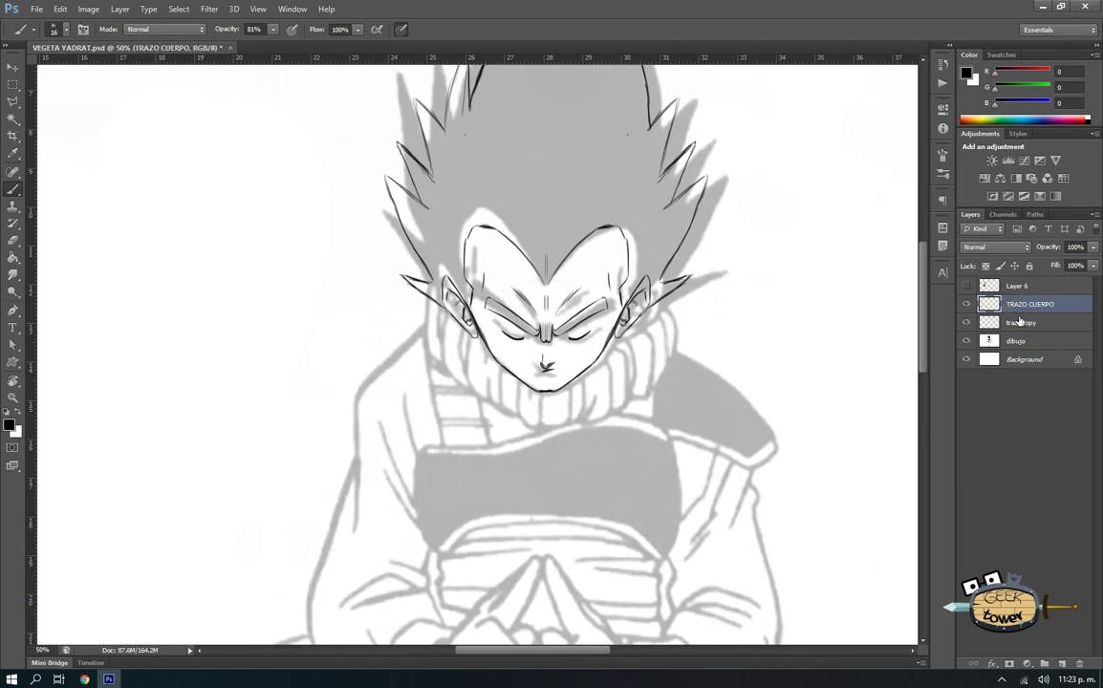
# - Rename the head's ink layer to TRAZO CARA
pyautogui.doubleClick(1021, 322)
pyautogui.write('TRAZO CARA')
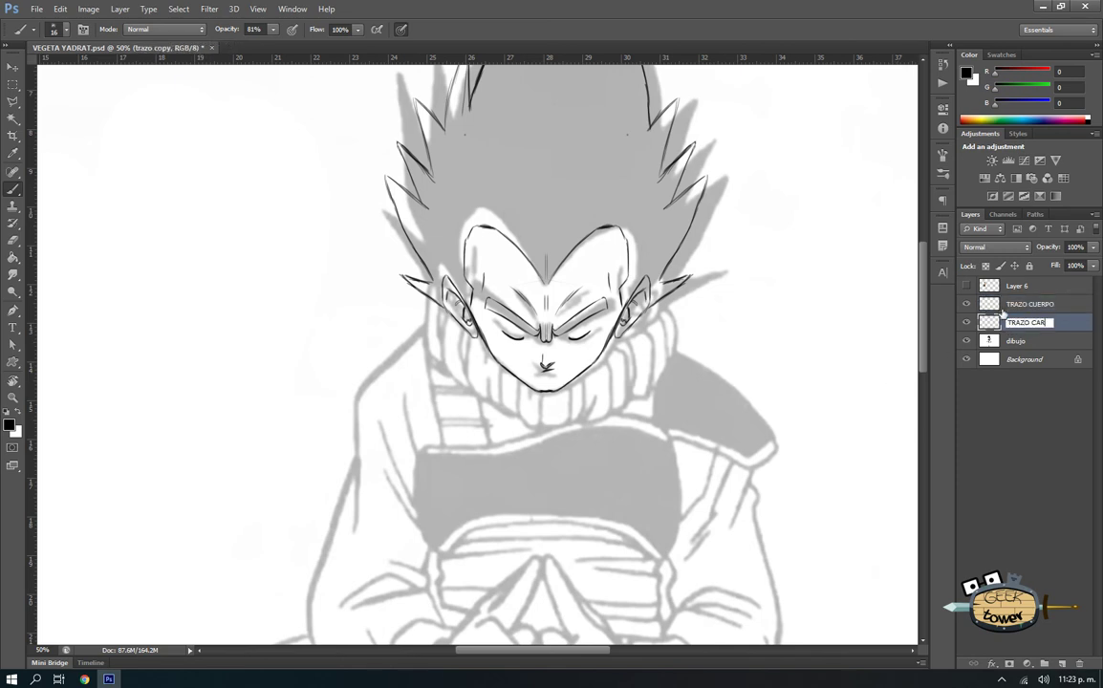
pyautogui.press('Return')
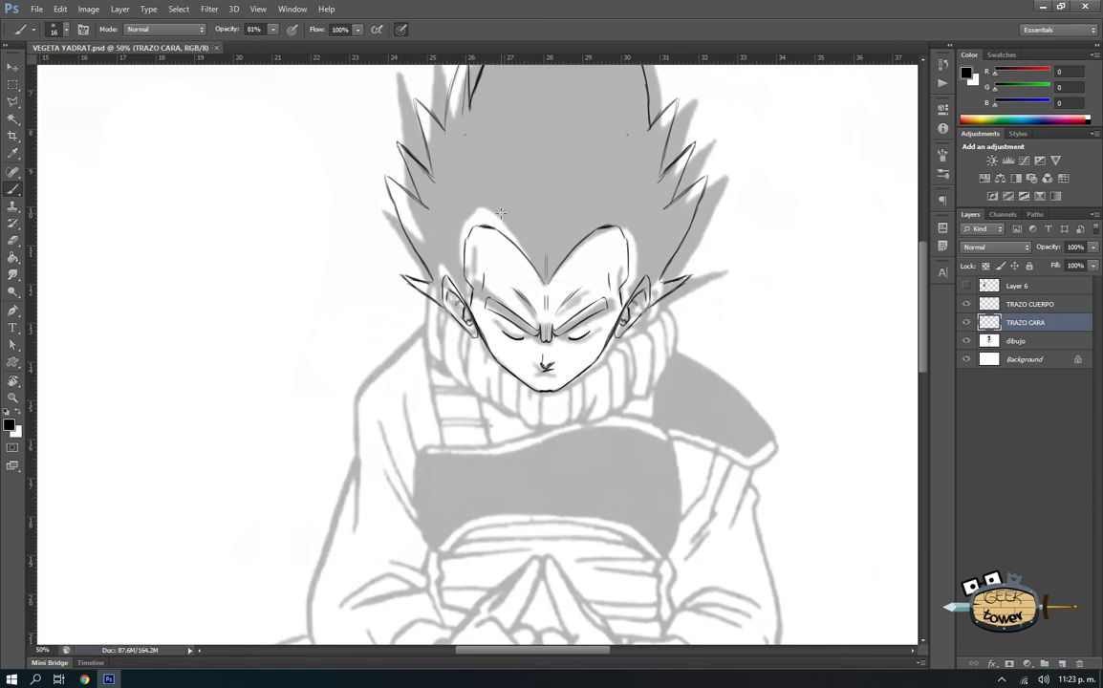
# - On TRAZO CUERPO, zoom out and ink the outline of the left knee
pyautogui.click(1030, 304)
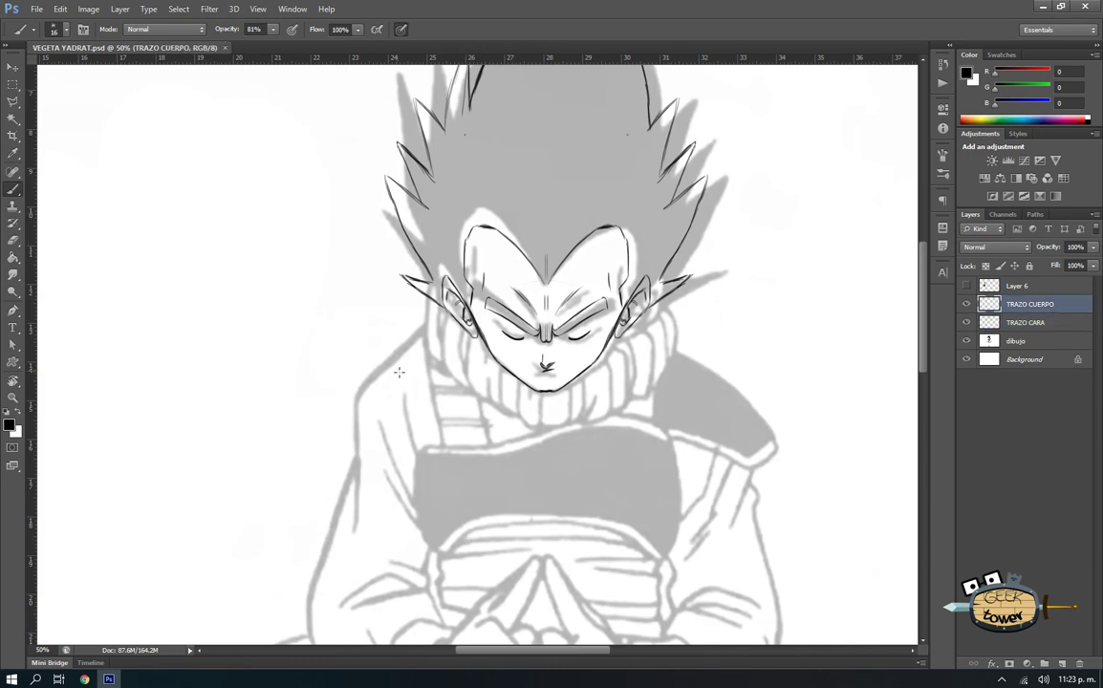
pyautogui.moveTo(545, 558); pyautogui.dragTo(548, 489)
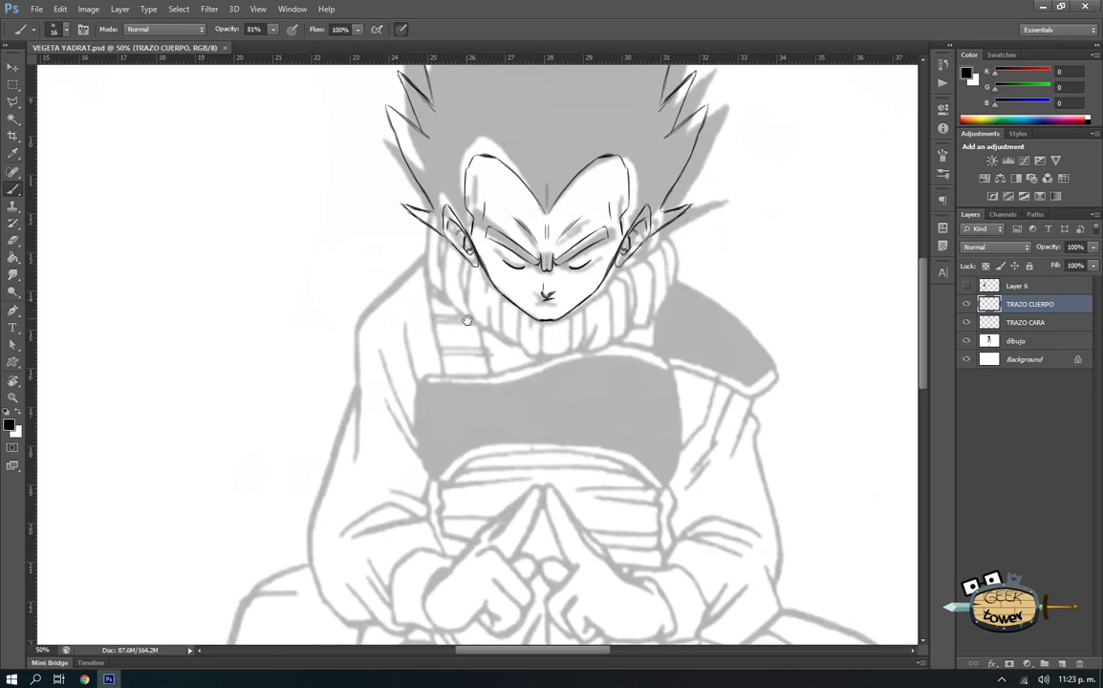
pyautogui.scroll(-3, 459, 259)
pyautogui.hotkey('ctrl', '-')
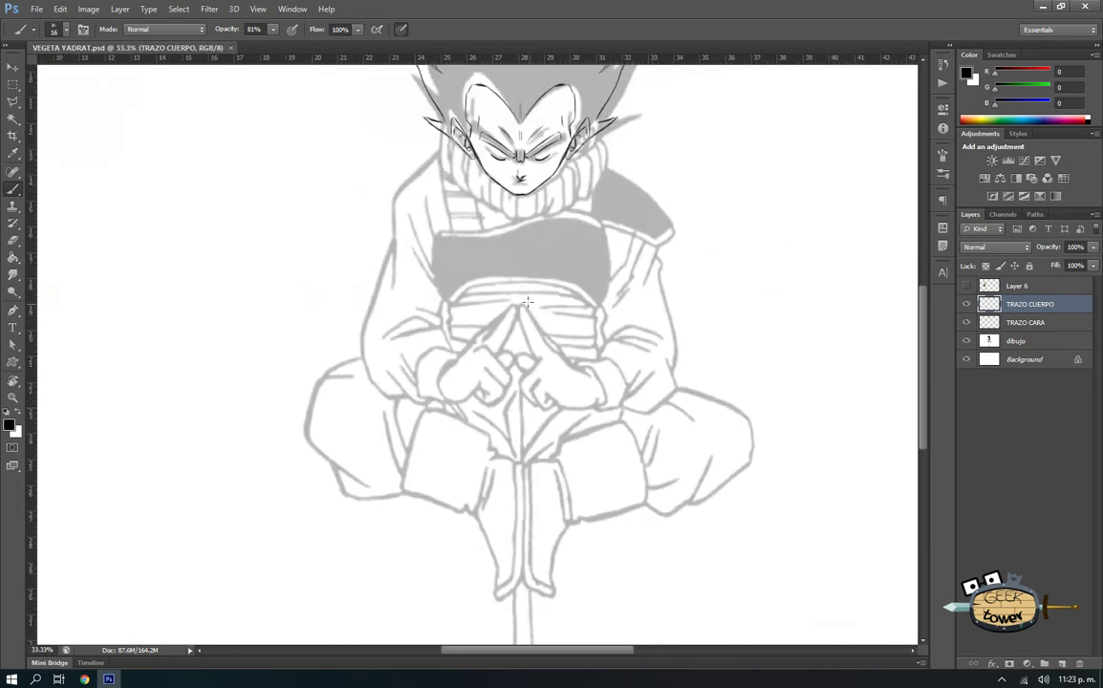
pyautogui.moveTo(359, 358); pyautogui.dragTo(327, 372)
pyautogui.moveTo(354, 374)
pyautogui.mouseDown()
pyautogui.moveTo(321, 379)
pyautogui.moveTo(306, 435)
pyautogui.mouseUp()
pyautogui.moveTo(306, 437); pyautogui.dragTo(364, 482)
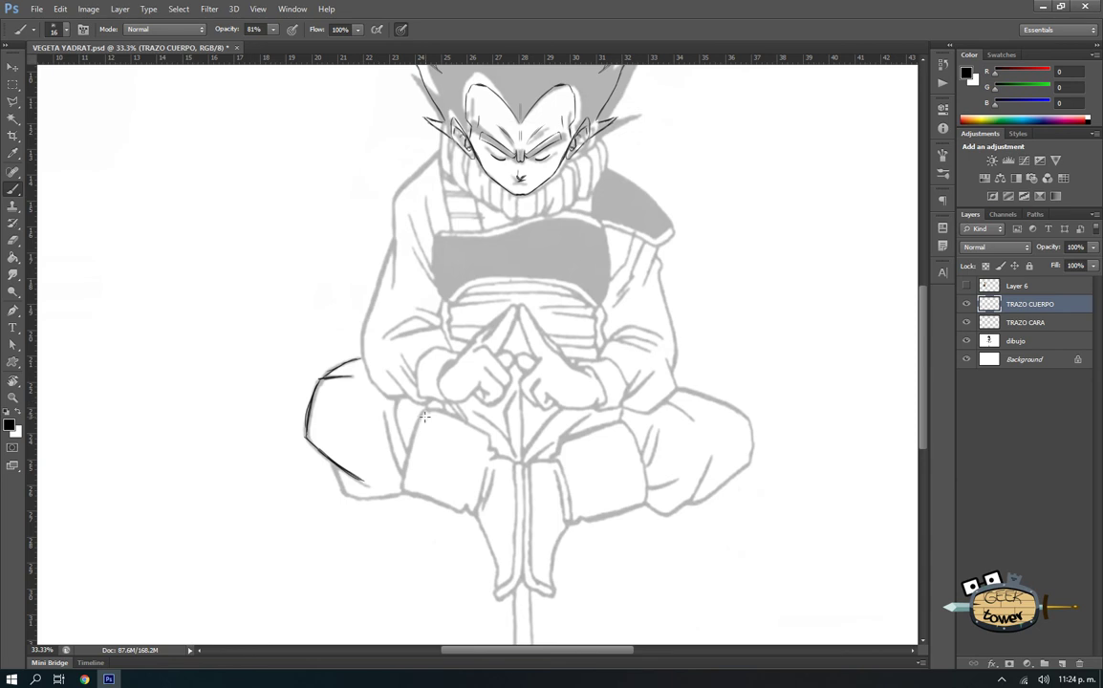
pyautogui.moveTo(425, 409); pyautogui.dragTo(408, 487)
pyautogui.moveTo(384, 413); pyautogui.dragTo(403, 485)
pyautogui.moveTo(331, 465)
pyautogui.mouseDown()
pyautogui.moveTo(345, 490)
pyautogui.moveTo(392, 496)
pyautogui.mouseUp()
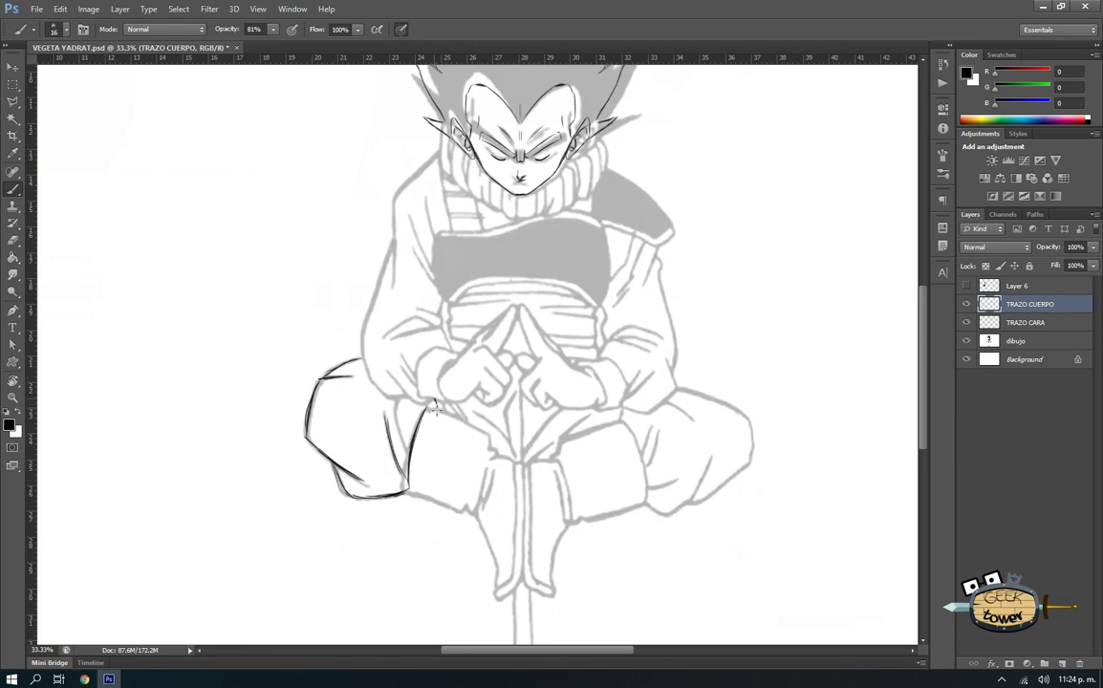
# - Ink the crossed shin's edges and the lower leg down to the foot tip
pyautogui.moveTo(411, 491); pyautogui.dragTo(447, 500)
pyautogui.moveTo(435, 406)
pyautogui.mouseDown()
pyautogui.moveTo(489, 433)
pyautogui.moveTo(492, 457)
pyautogui.mouseUp()
pyautogui.moveTo(432, 497); pyautogui.dragTo(468, 507)
pyautogui.moveTo(481, 478)
pyautogui.mouseDown()
pyautogui.moveTo(474, 508)
pyautogui.moveTo(482, 482)
pyautogui.mouseUp()
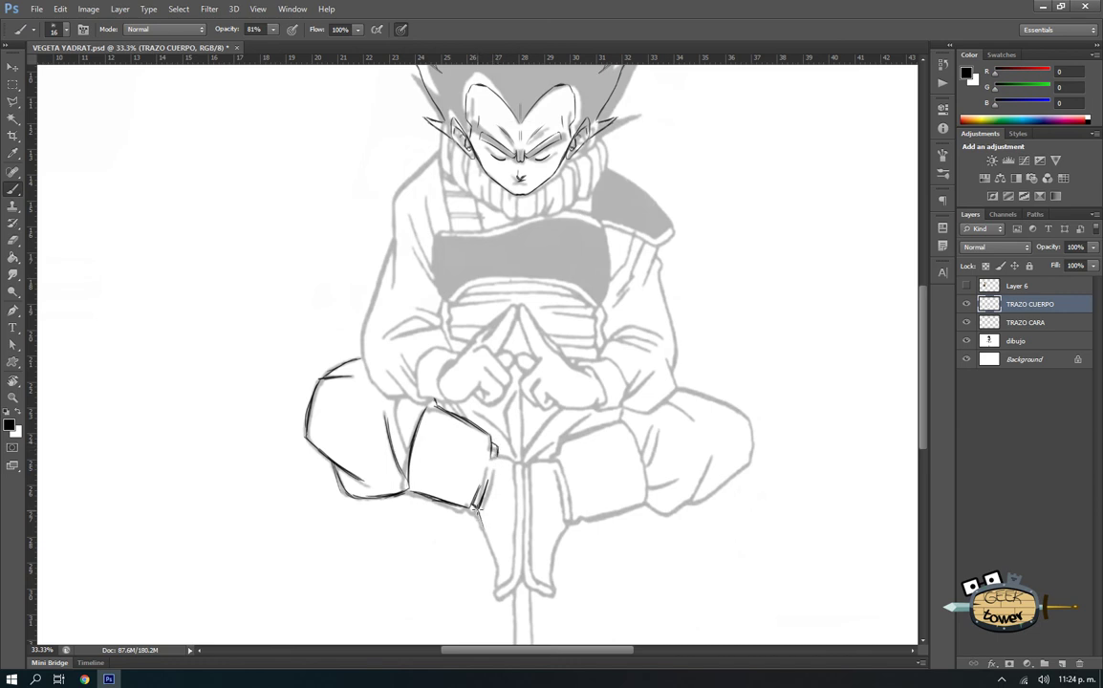
pyautogui.moveTo(475, 510); pyautogui.dragTo(497, 595)
pyautogui.moveTo(496, 595); pyautogui.dragTo(513, 580)
pyautogui.moveTo(493, 445); pyautogui.dragTo(514, 458)
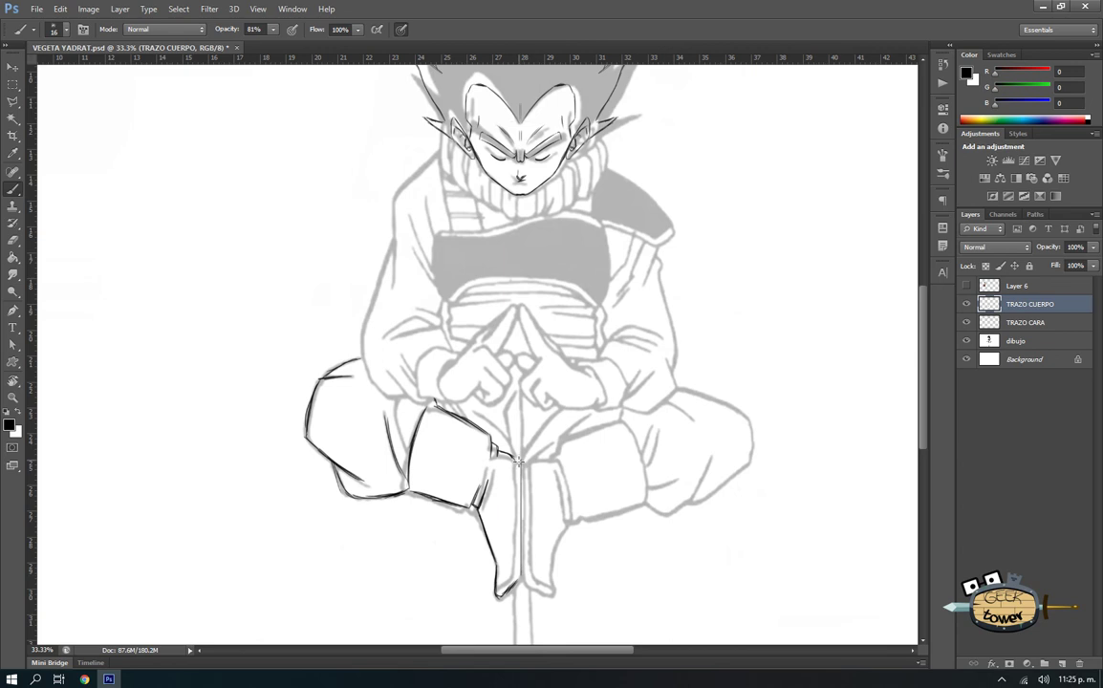
# - Ink the tip of the left foot and redraw the lower leg's inner edge
pyautogui.scroll(1, 516, 461)
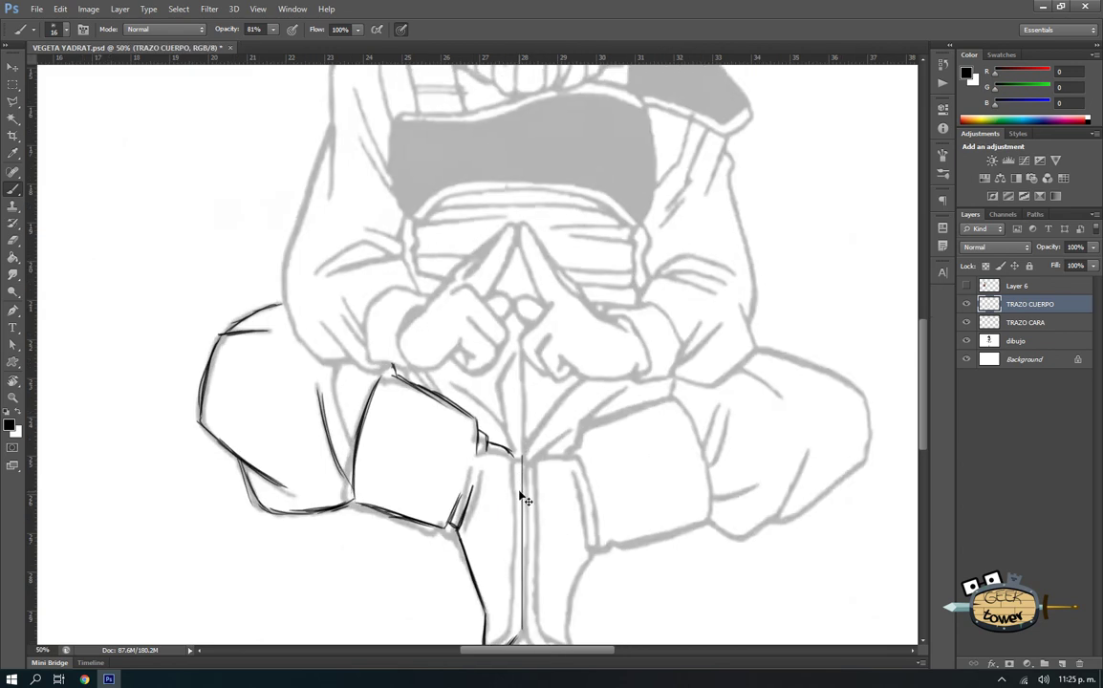
pyautogui.moveTo(467, 445); pyautogui.dragTo(450, 380)
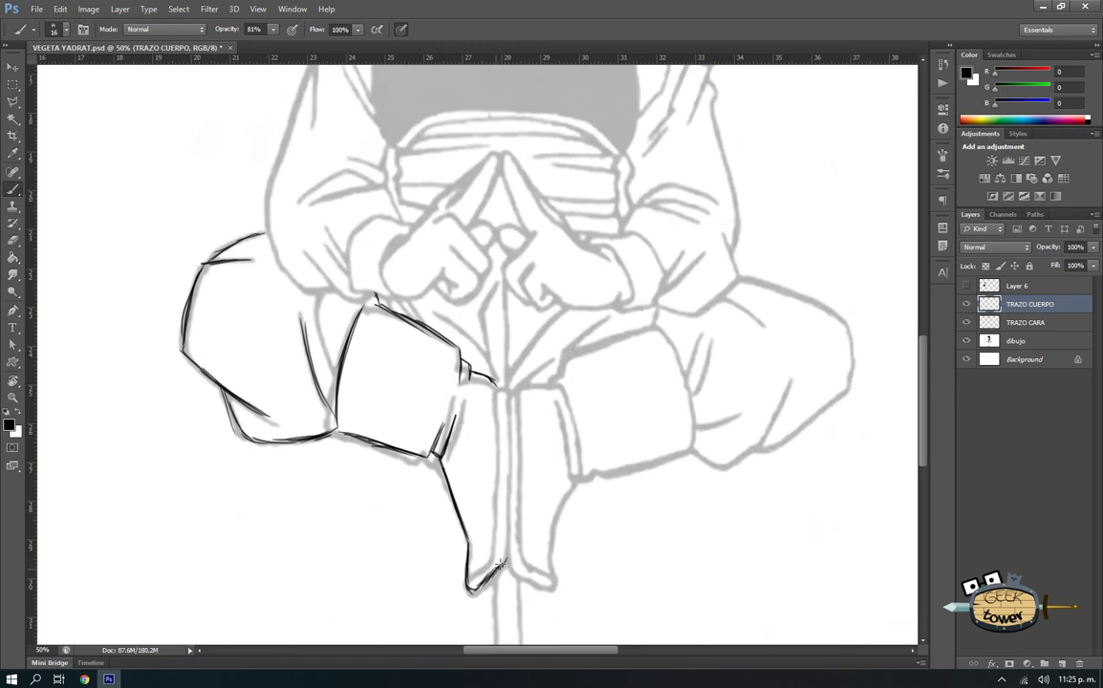
pyautogui.moveTo(510, 558)
pyautogui.mouseDown()
pyautogui.moveTo(497, 570)
pyautogui.moveTo(499, 394)
pyautogui.mouseUp()
pyautogui.moveTo(506, 551); pyautogui.dragTo(505, 413)
# - Undo several stray straight strokes along the shin and zoom out
pyautogui.moveTo(497, 468); pyautogui.dragTo(497, 328)
pyautogui.hotkey('ctrl', 'z')
pyautogui.moveTo(492, 382); pyautogui.dragTo(726, 379)
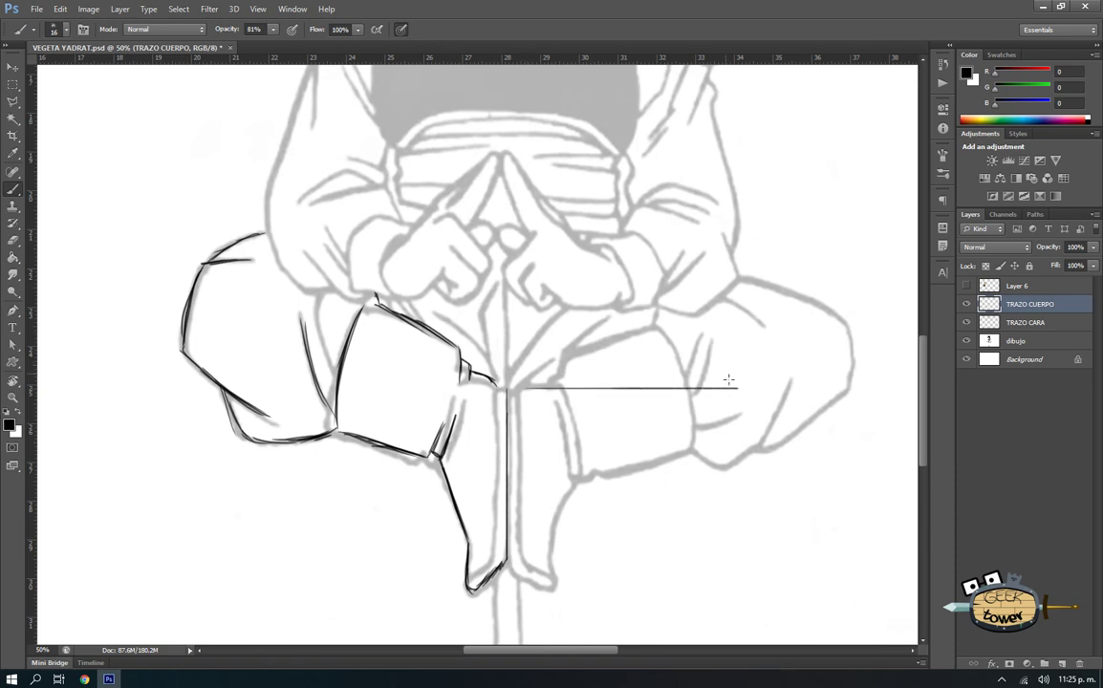
pyautogui.hotkey('ctrl', 'z')
pyautogui.moveTo(551, 406); pyautogui.dragTo(552, 444)
pyautogui.hotkey('ctrl', 'z')
pyautogui.moveTo(505, 566); pyautogui.dragTo(505, 397)
pyautogui.hotkey('ctrl', 'z')
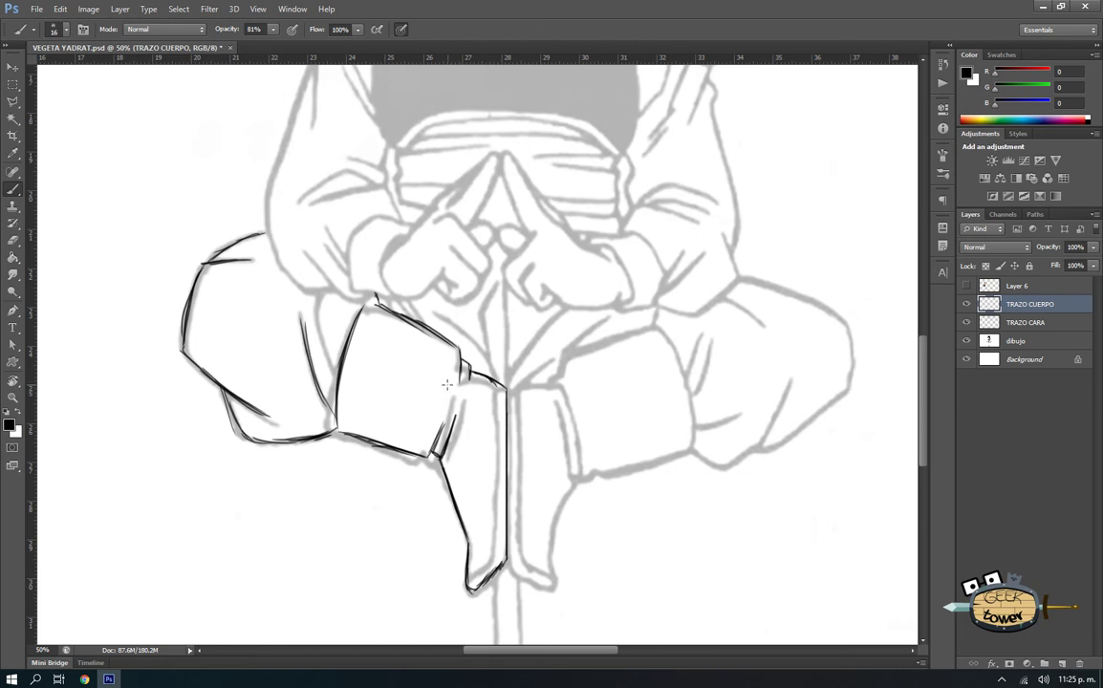
pyautogui.hotkey('ctrl', '-')
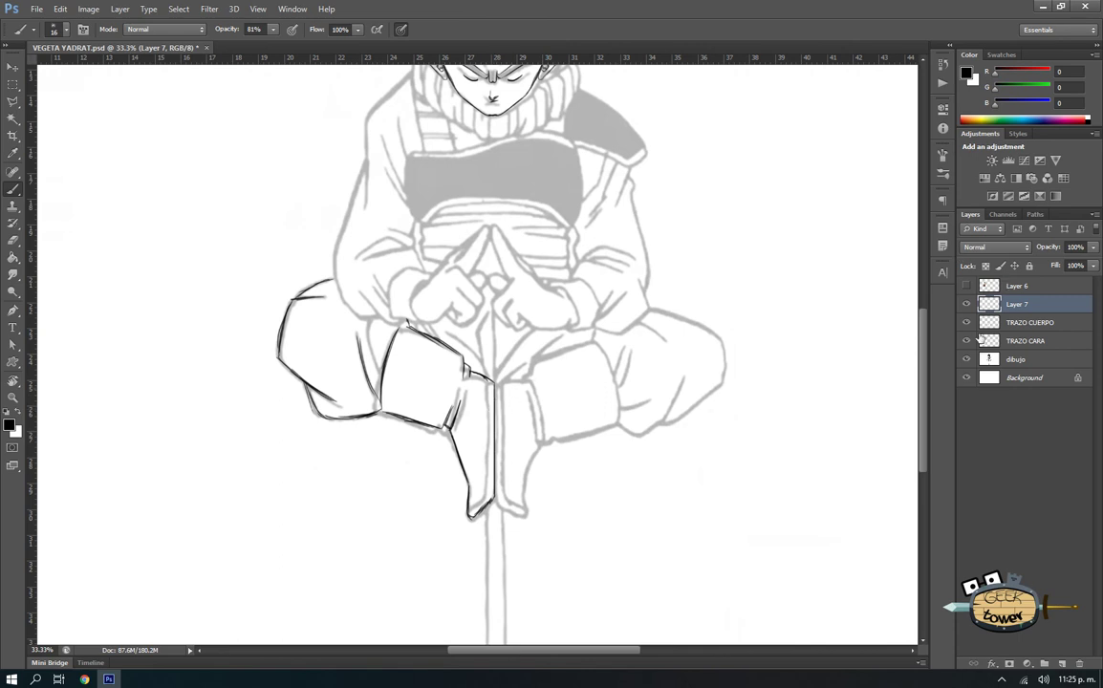
# - Rename Layer 7 to linea and place a vertical guide down the figure's centre
pyautogui.doubleClick(1016, 304)
pyautogui.write('linea')
pyautogui.press('Return')
pyautogui.moveTo(33, 351)
pyautogui.mouseDown()
pyautogui.moveTo(473, 374)
pyautogui.moveTo(61, 392)
pyautogui.moveTo(489, 417)
pyautogui.moveTo(482, 541)
pyautogui.mouseUp()
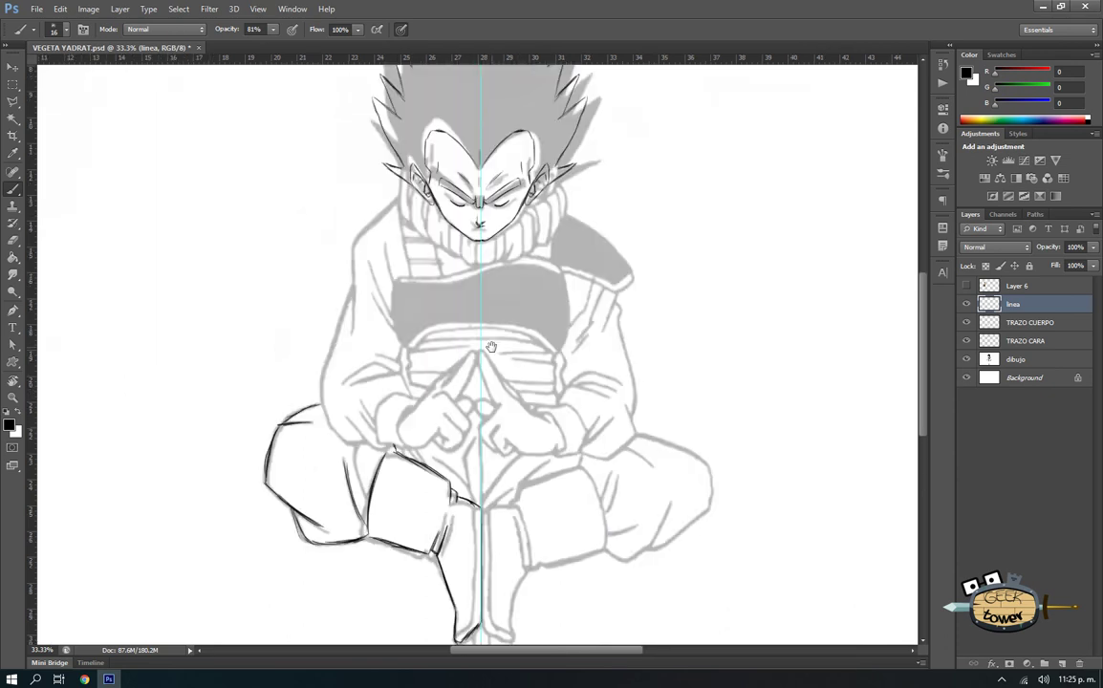
# - Zoom in on the chest and hands to frame them for inking
pyautogui.press('v')
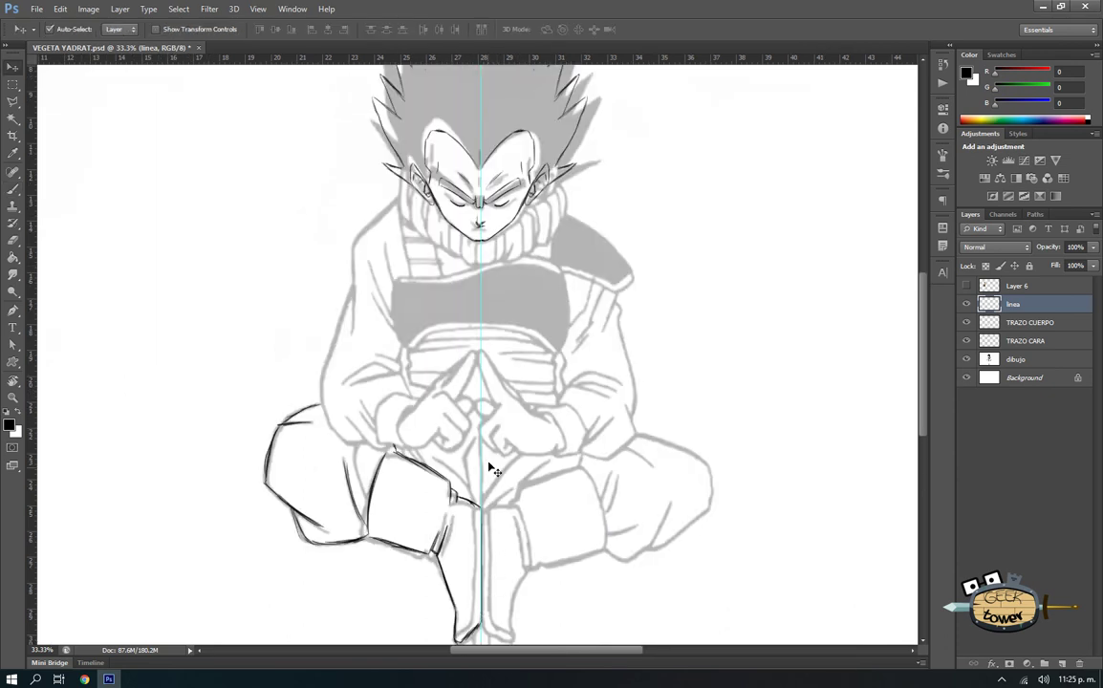
pyautogui.keyDown('ctrl'); pyautogui.click(482, 341); pyautogui.keyUp('ctrl')
pyautogui.keyDown('ctrl'); pyautogui.click(482, 344); pyautogui.keyUp('ctrl')
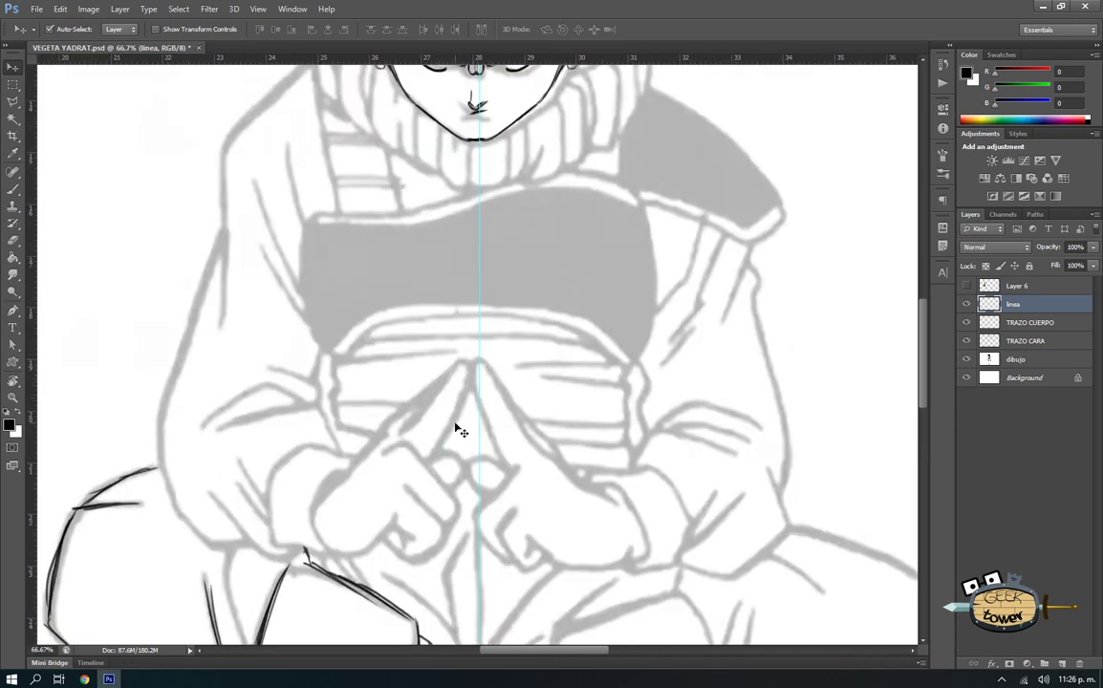
pyautogui.moveTo(459, 420); pyautogui.dragTo(505, 316)
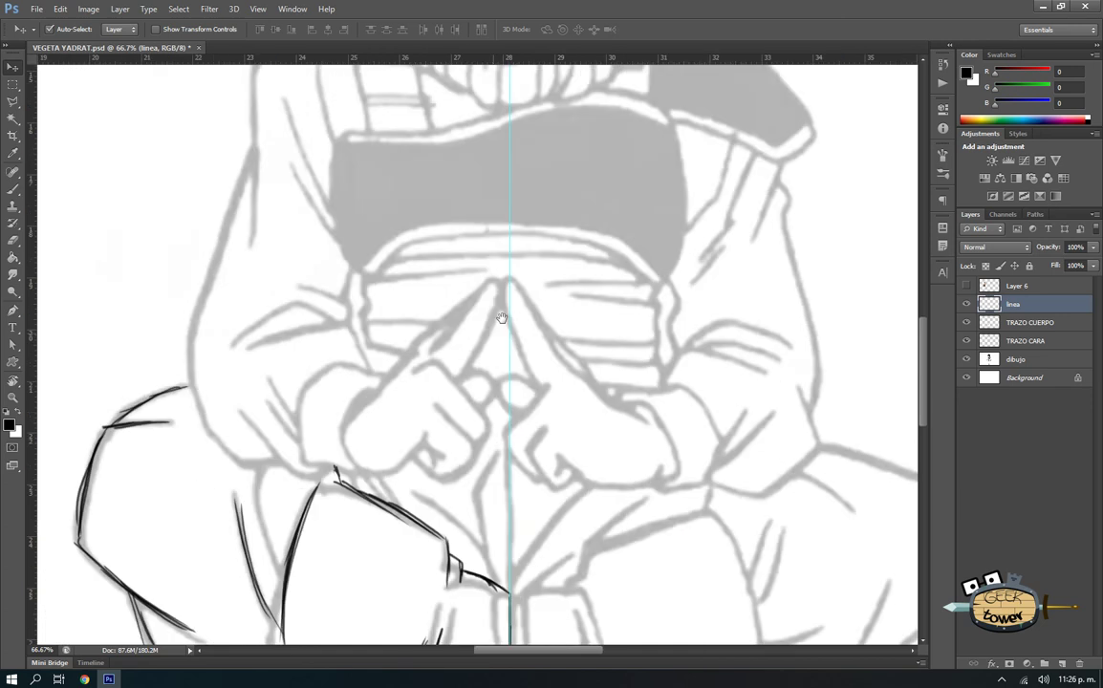
pyautogui.keyDown('ctrl'); pyautogui.keyDown('alt'); pyautogui.click(486, 397); pyautogui.keyUp('alt'); pyautogui.keyUp('ctrl')
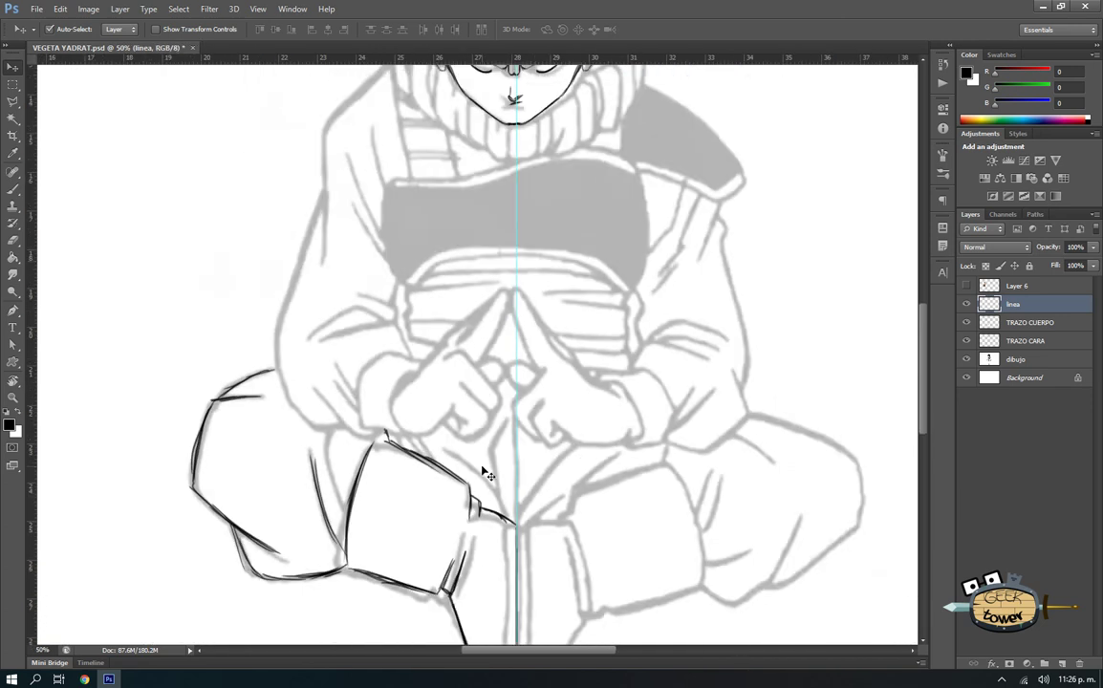
pyautogui.press('b')
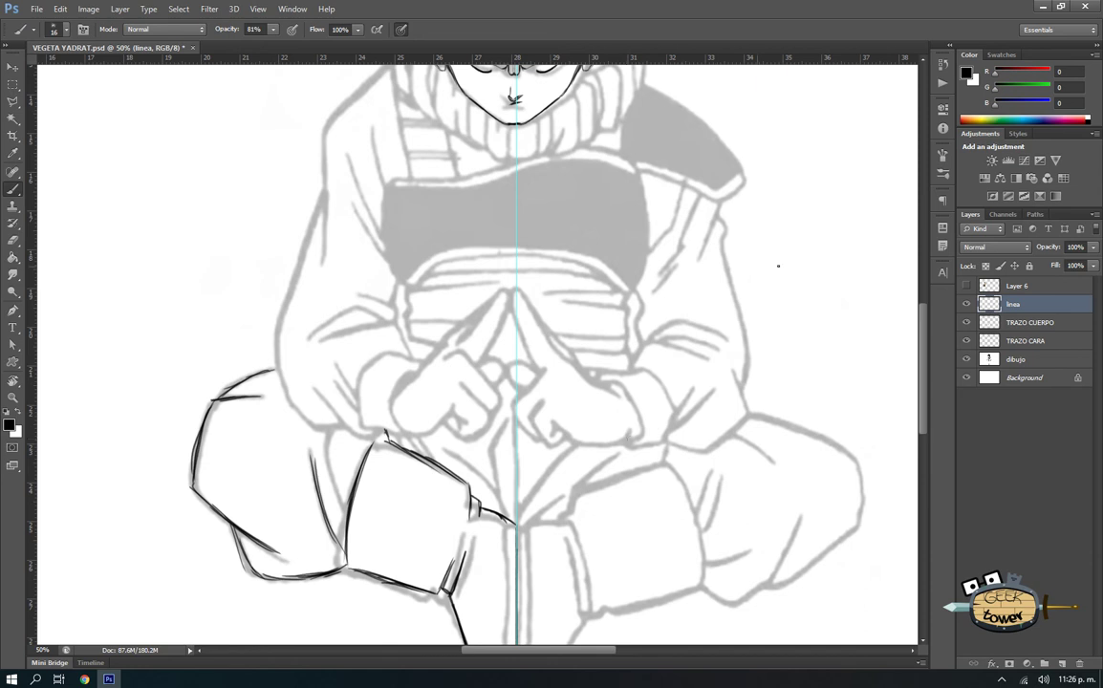
# - On TRAZO CUERPO, ink the left hand's side, raised finger outline and knuckle stroke
pyautogui.click(1030, 322)
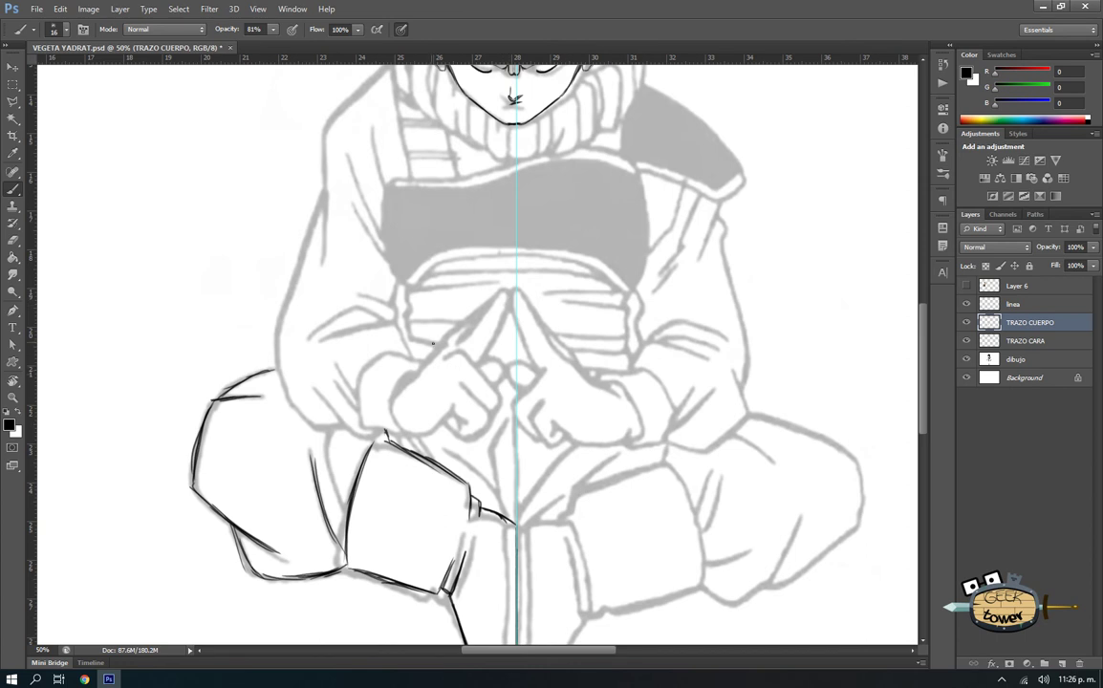
pyautogui.moveTo(410, 378); pyautogui.dragTo(454, 329)
pyautogui.moveTo(399, 401); pyautogui.dragTo(391, 433)
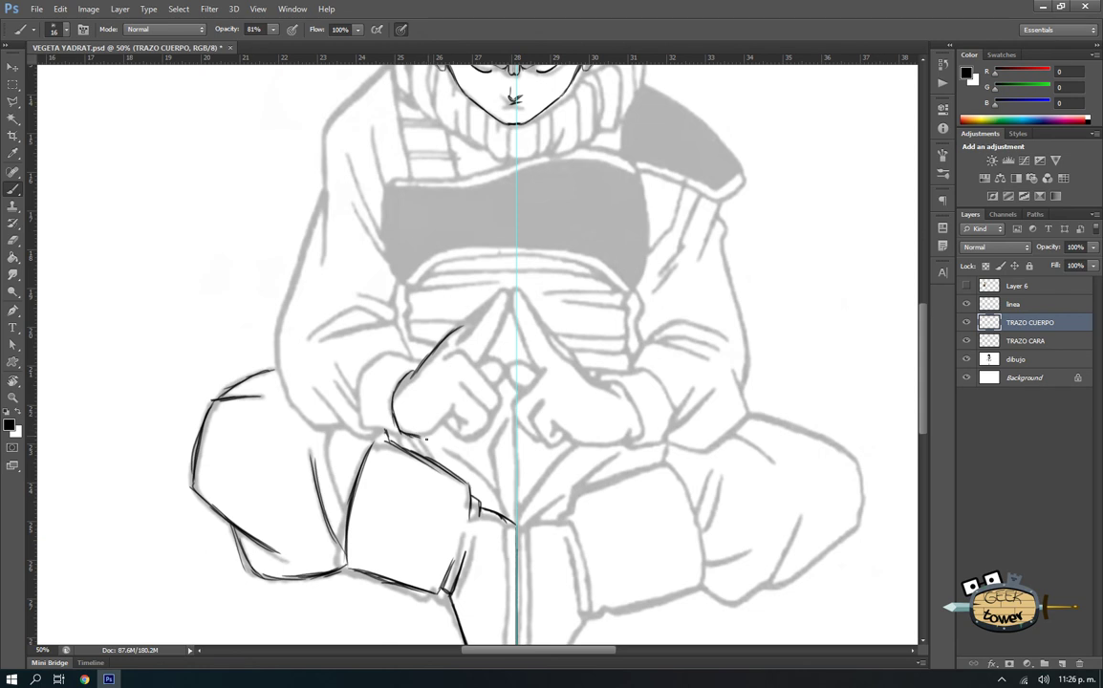
pyautogui.moveTo(453, 406); pyautogui.dragTo(429, 435)
pyautogui.moveTo(454, 423); pyautogui.dragTo(445, 437)
pyautogui.moveTo(468, 384); pyautogui.dragTo(484, 409)
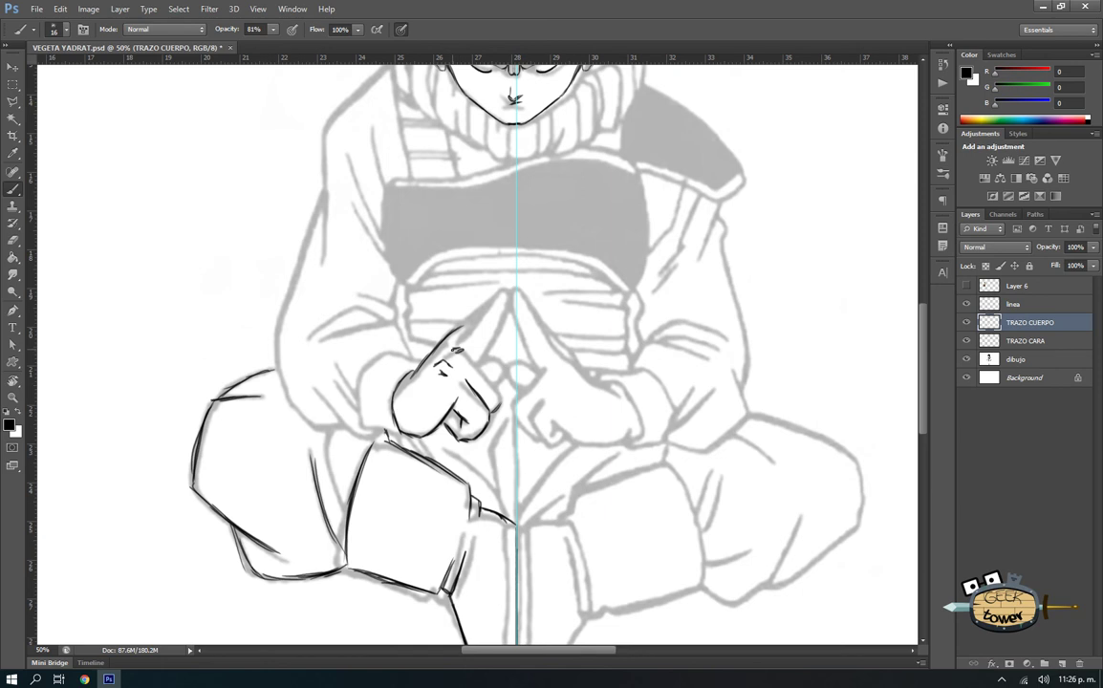
# - Ink the raised index finger's upper and lower edges, extending them upward
pyautogui.moveTo(459, 347); pyautogui.dragTo(492, 390)
pyautogui.hotkey('ctrl', '-')
pyautogui.hotkey('ctrl', '-')
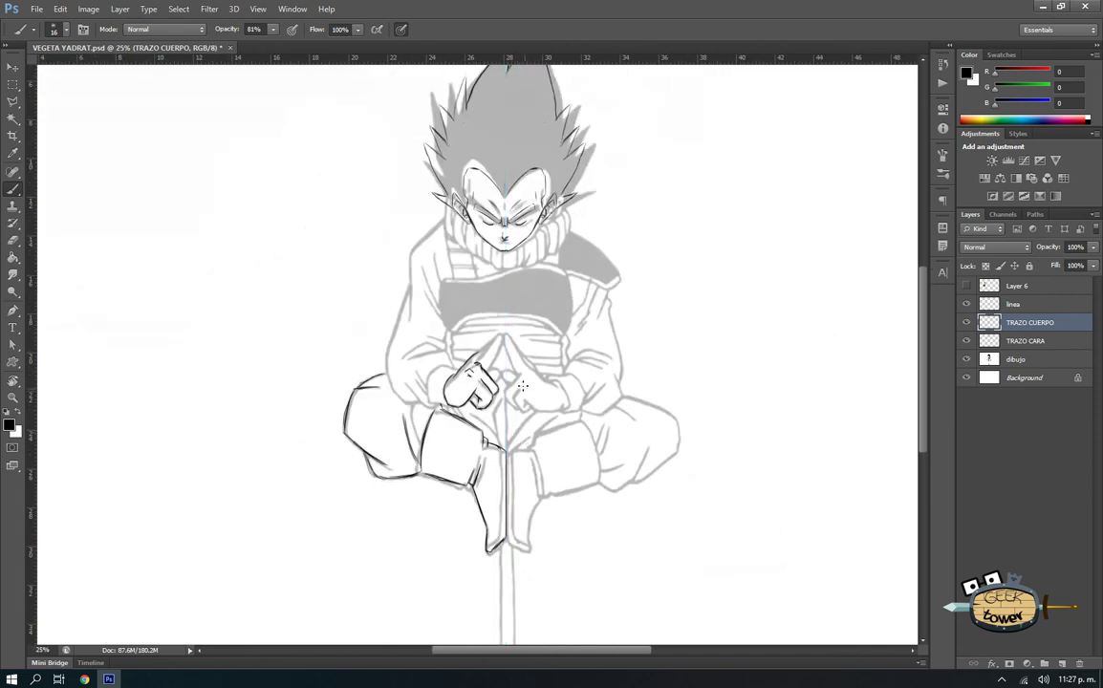
pyautogui.scroll(2, 494, 389)
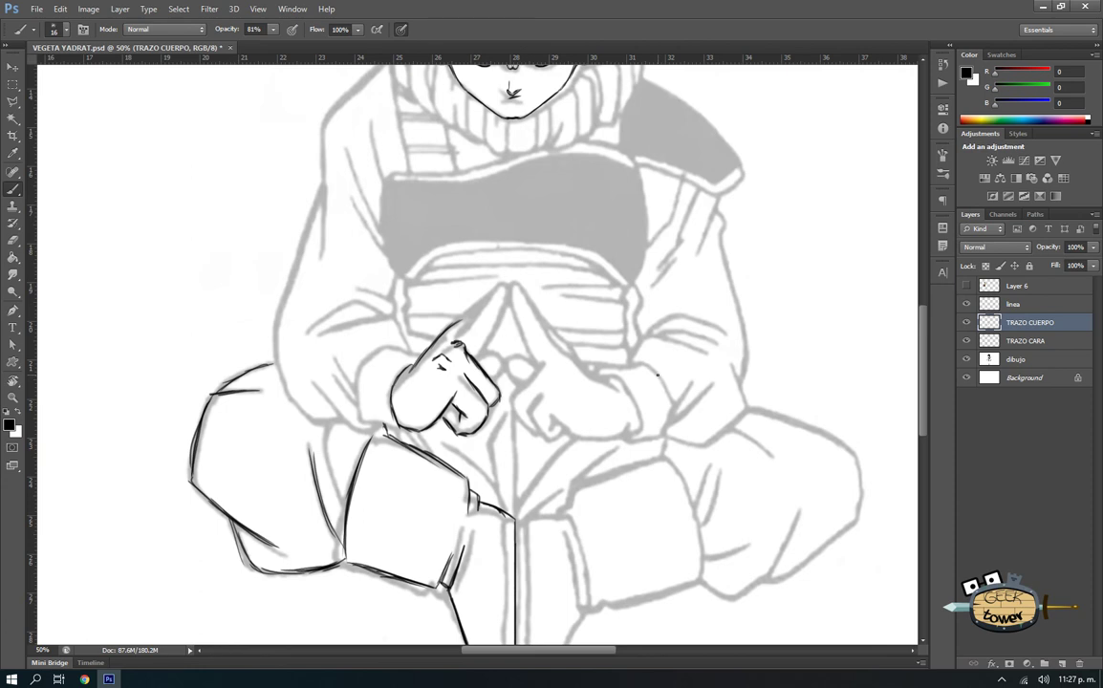
pyautogui.scroll(1, 657, 376)
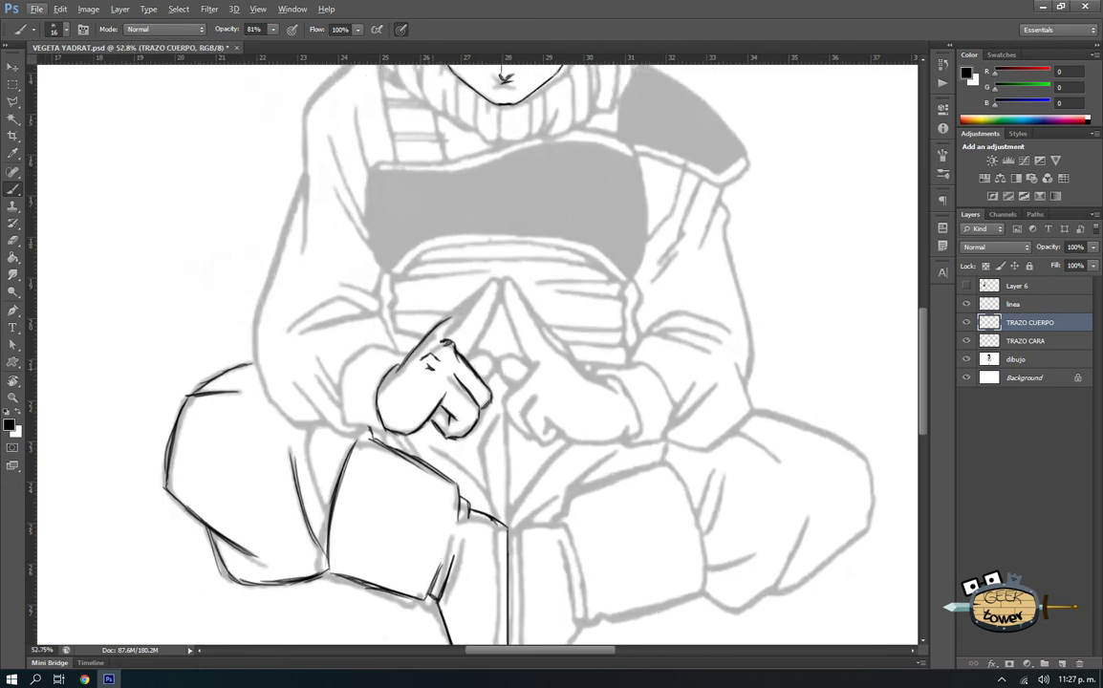
pyautogui.scroll(1, 401, 315)
pyautogui.scroll(1, 427, 331)
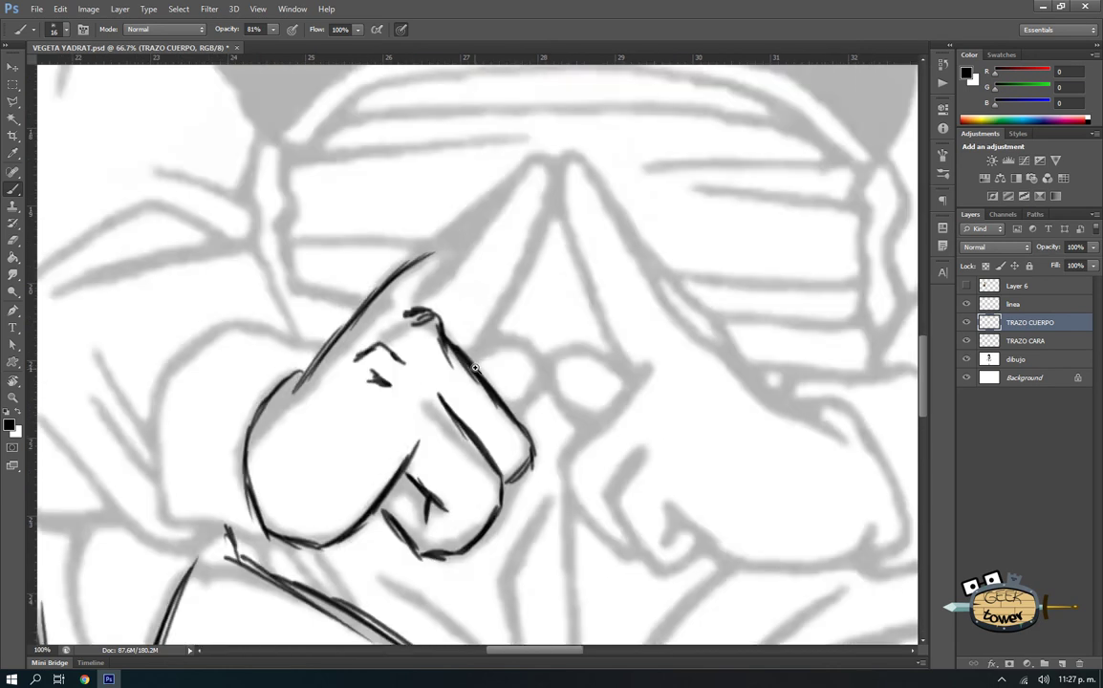
pyautogui.scroll(1, 475, 367)
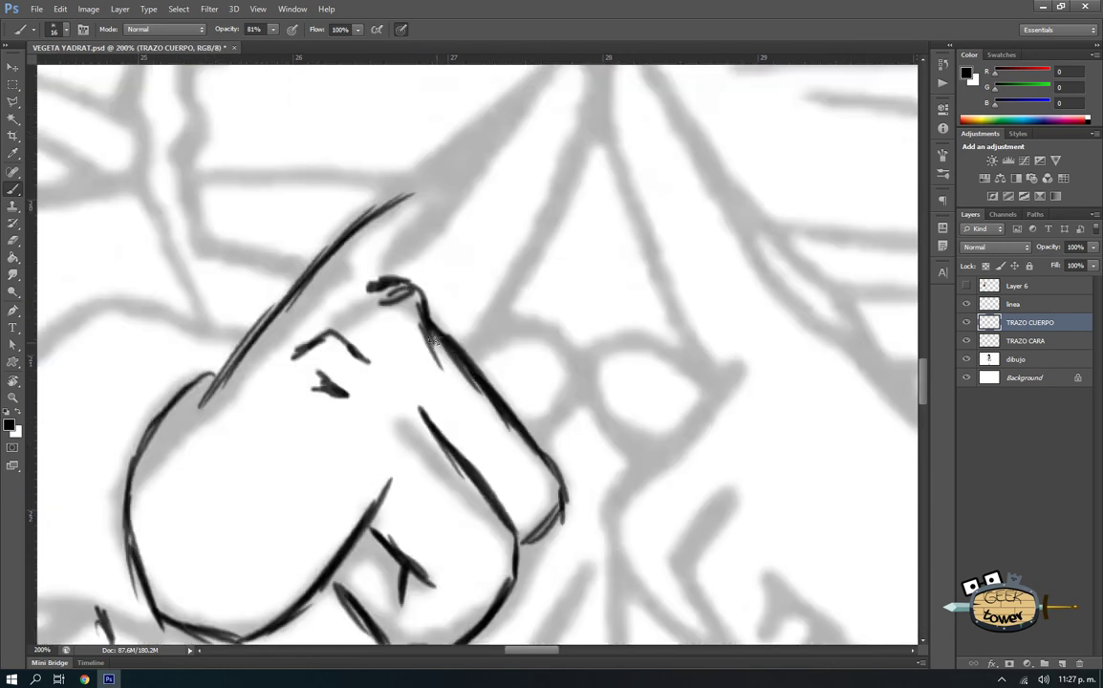
pyautogui.scroll(-1, 466, 237)
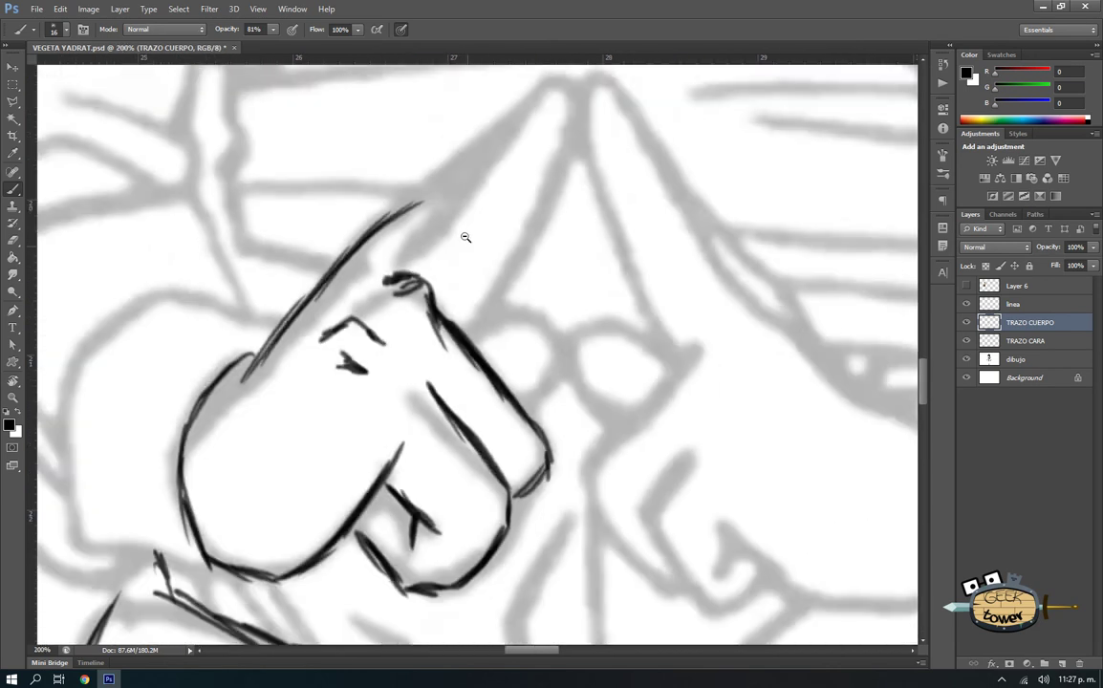
pyautogui.scroll(-1, 466, 237)
pyautogui.moveTo(435, 220); pyautogui.dragTo(510, 144)
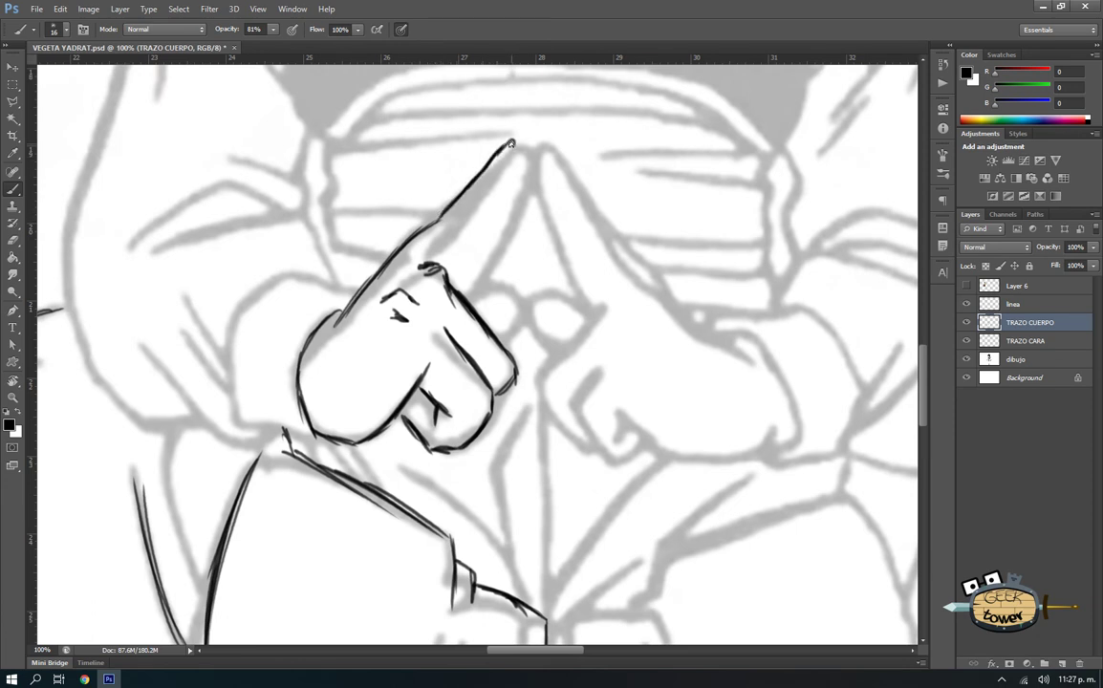
pyautogui.moveTo(445, 244)
pyautogui.mouseDown()
pyautogui.moveTo(514, 142)
pyautogui.moveTo(534, 158)
pyautogui.mouseUp()
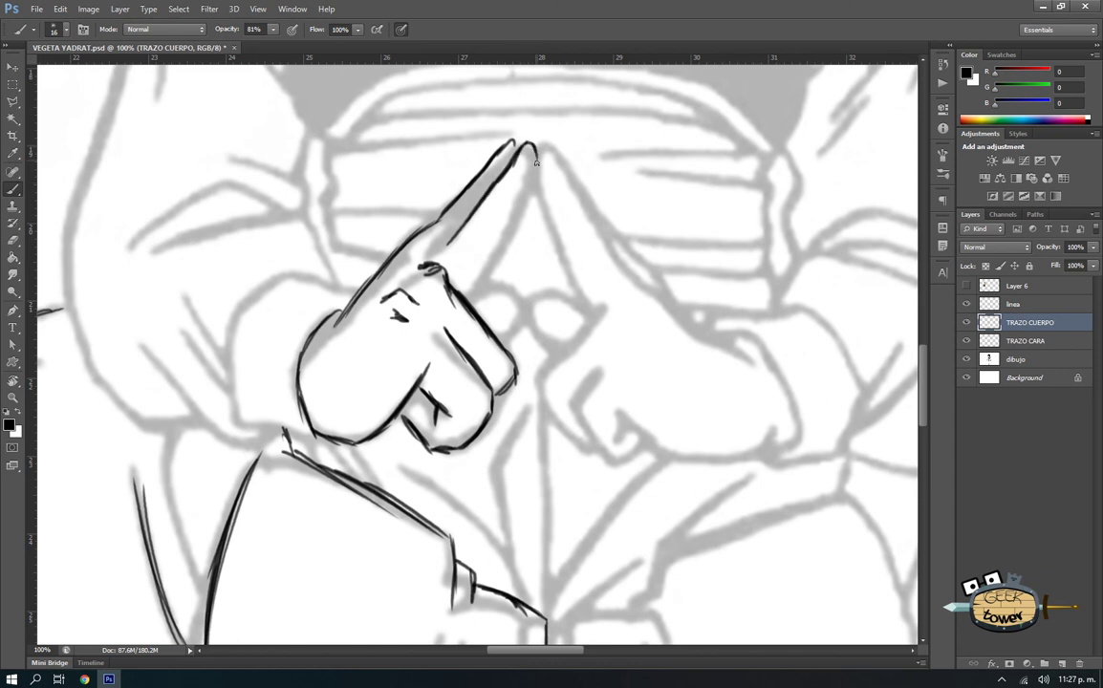
# - Show the vertical centre guide and erase the overshooting fingertip strokes
pyautogui.hotkey('ctrl', ';')
pyautogui.press('e')
pyautogui.moveTo(522, 143)
pyautogui.mouseDown()
pyautogui.moveTo(533, 151)
pyautogui.moveTo(512, 172)
pyautogui.mouseUp()
pyautogui.rightClick(537, 155)
pyautogui.press('Escape')
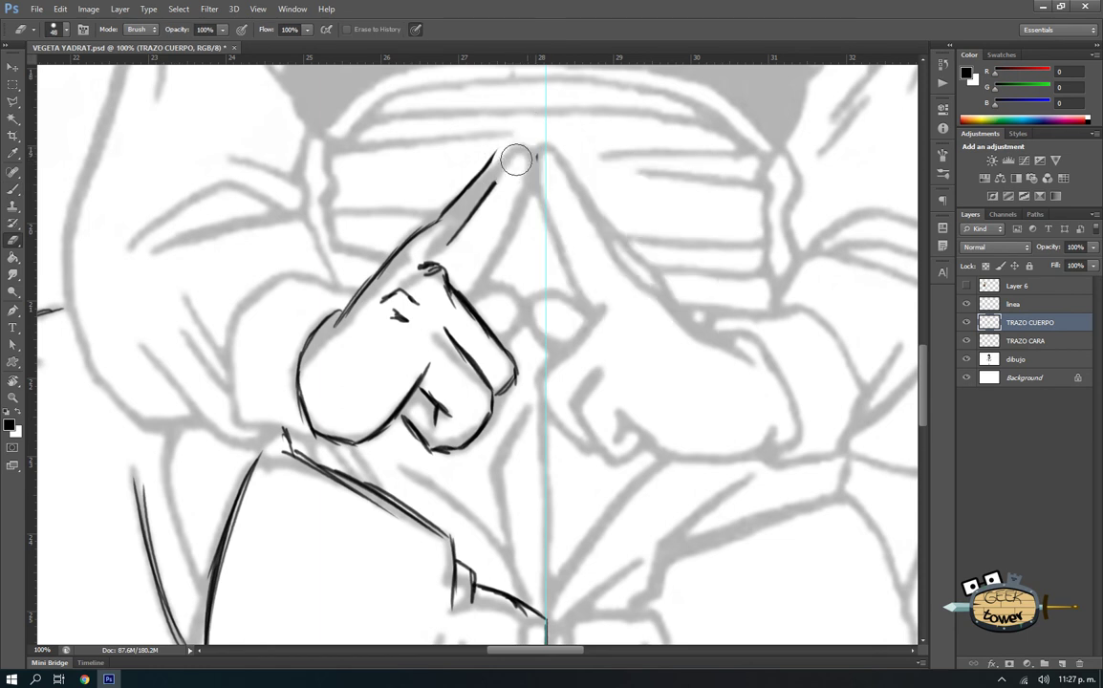
pyautogui.press('b')
# - Redraw the finger edges to a sharp tip, adding a crease and detail tick
pyautogui.moveTo(457, 227)
pyautogui.mouseDown()
pyautogui.moveTo(541, 129)
pyautogui.moveTo(509, 229)
pyautogui.moveTo(482, 267)
pyautogui.mouseUp()
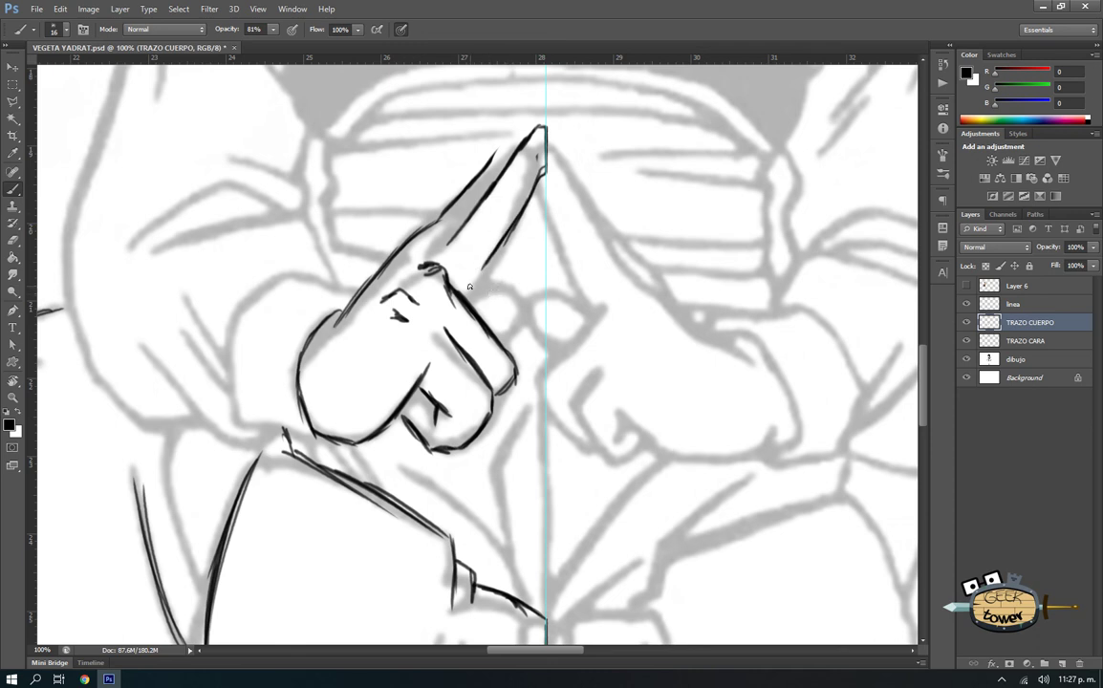
pyautogui.moveTo(484, 266); pyautogui.dragTo(466, 294)
pyautogui.moveTo(427, 244)
pyautogui.mouseDown()
pyautogui.moveTo(450, 236)
pyautogui.moveTo(499, 149)
pyautogui.mouseUp()
pyautogui.moveTo(492, 195)
pyautogui.mouseDown()
pyautogui.moveTo(490, 203)
pyautogui.moveTo(528, 126)
pyautogui.mouseUp()
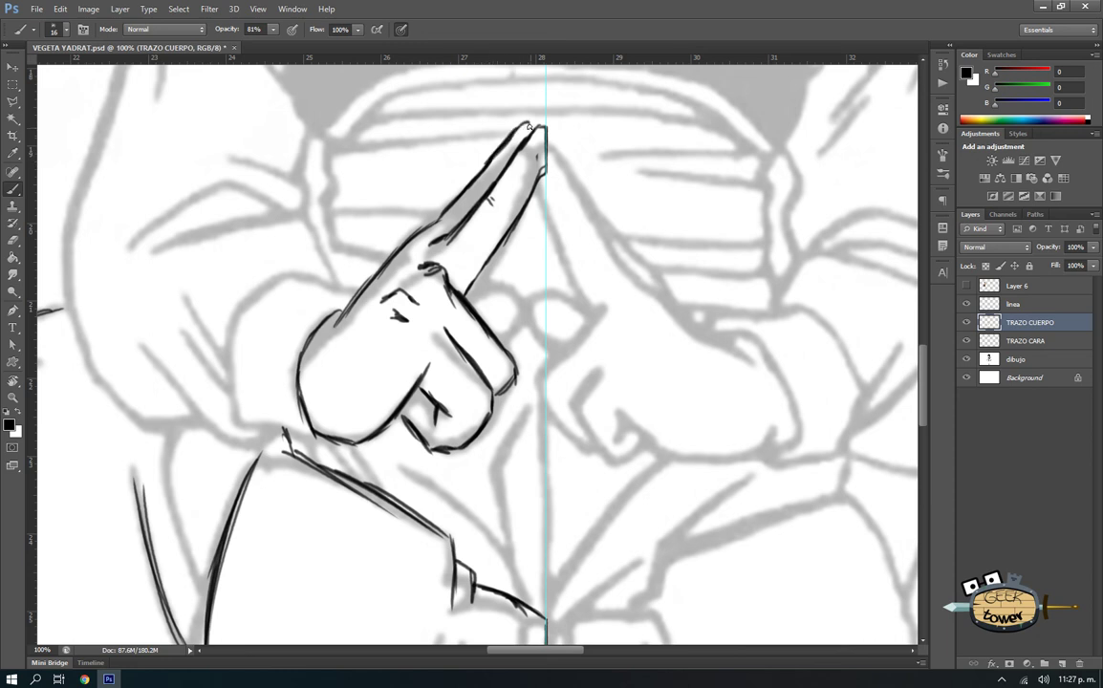
pyautogui.hotkey('ctrl', ';')
pyautogui.press('e')
pyautogui.rightClick(441, 296)
pyautogui.press('Escape')
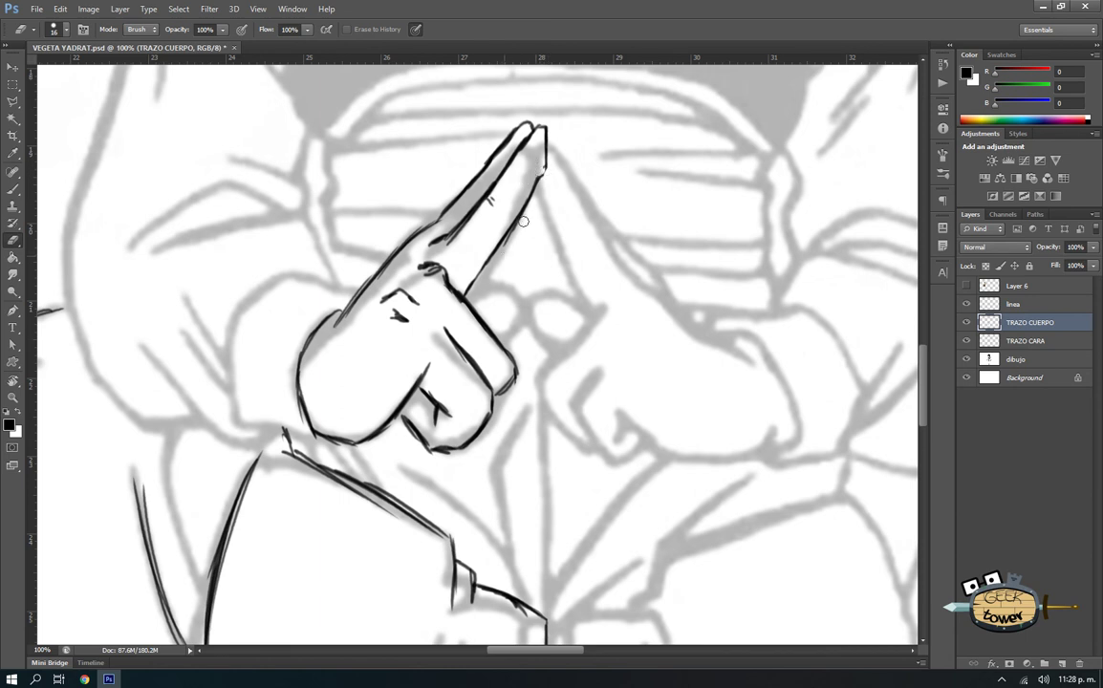
pyautogui.scroll(-4, 520, 224)
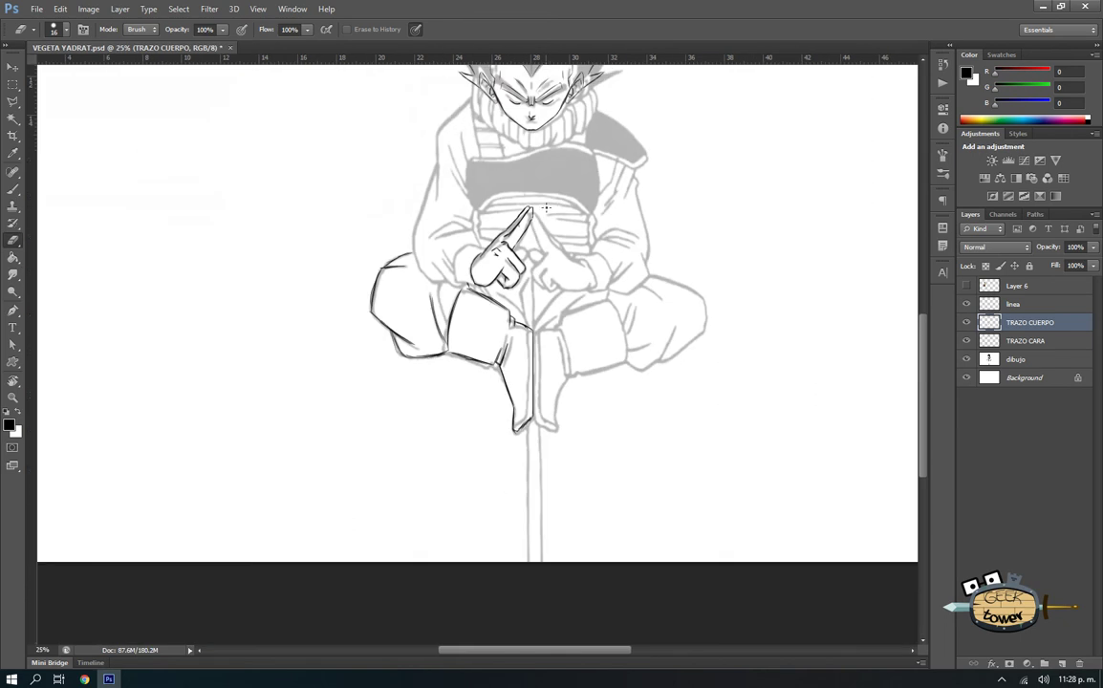
pyautogui.scroll(3, 545, 207)
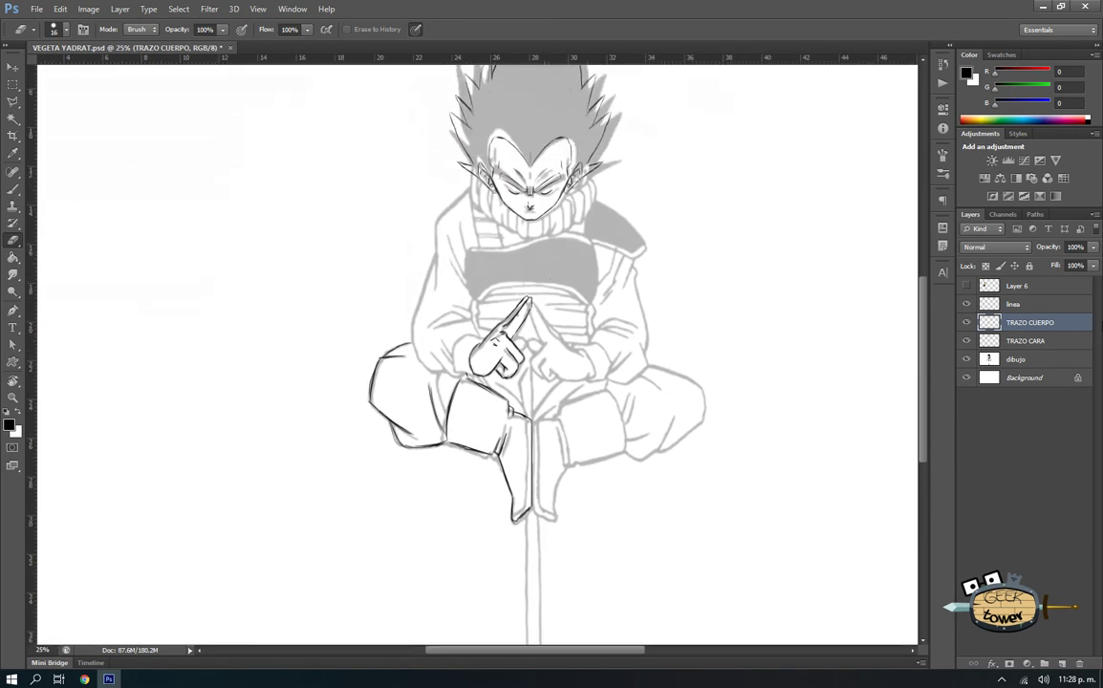
pyautogui.click(966, 358)
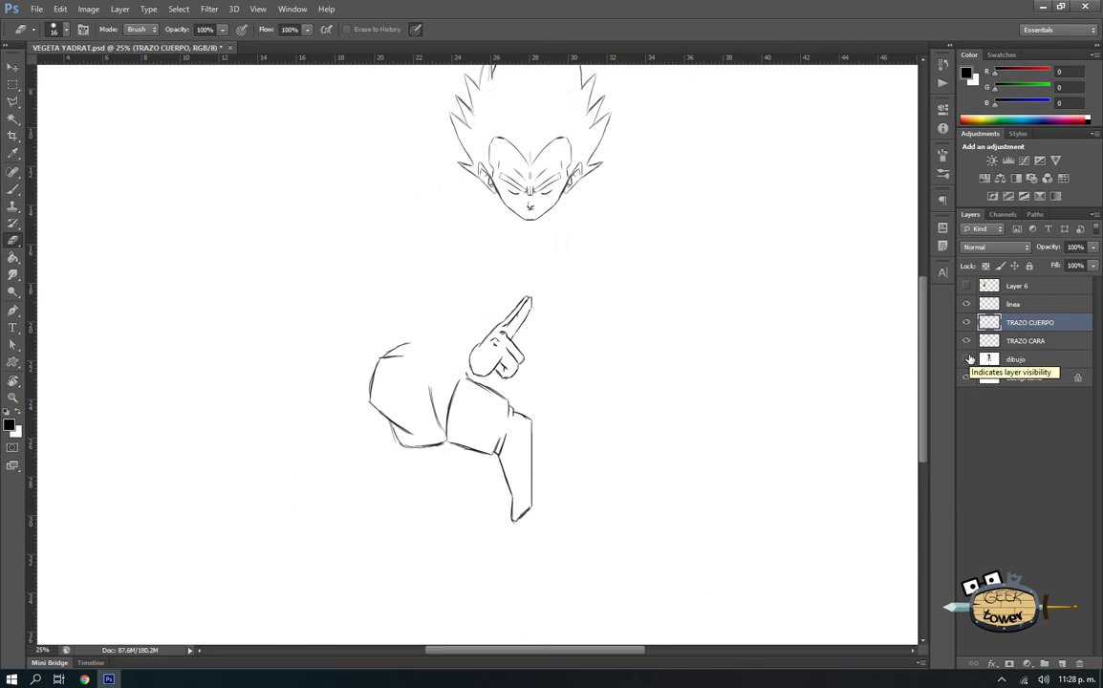
pyautogui.click(966, 358)
pyautogui.press('b')
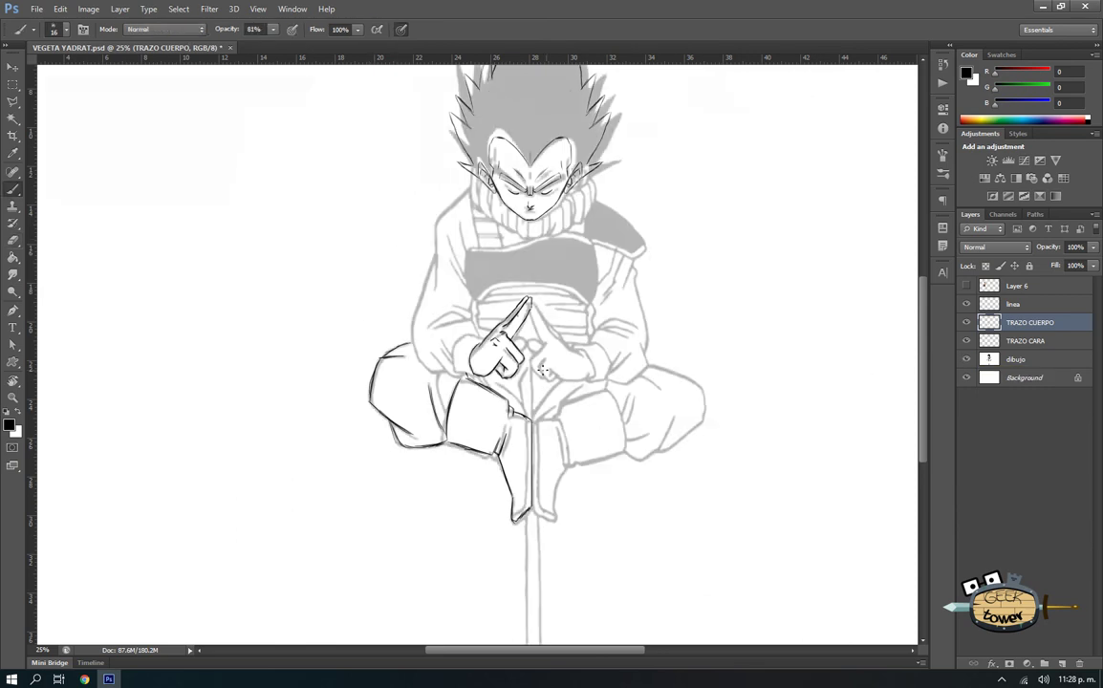
# - Place a centre guide and knuckle construction line, then start the second finger's outline
pyautogui.scroll(2, 542, 370)
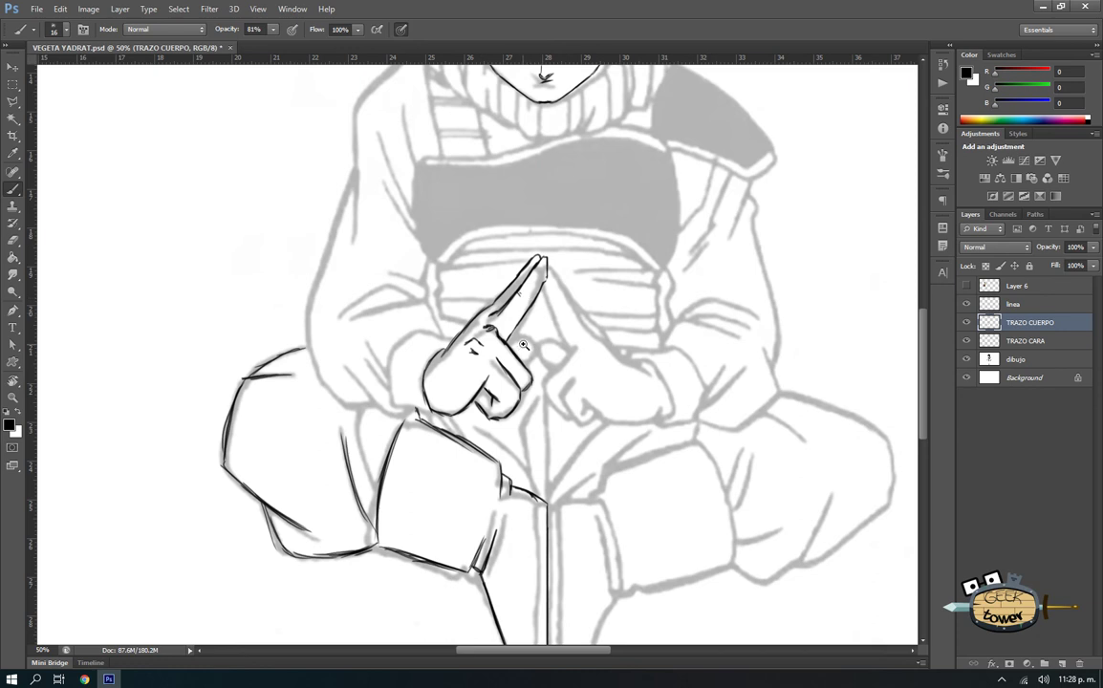
pyautogui.scroll(2, 522, 342)
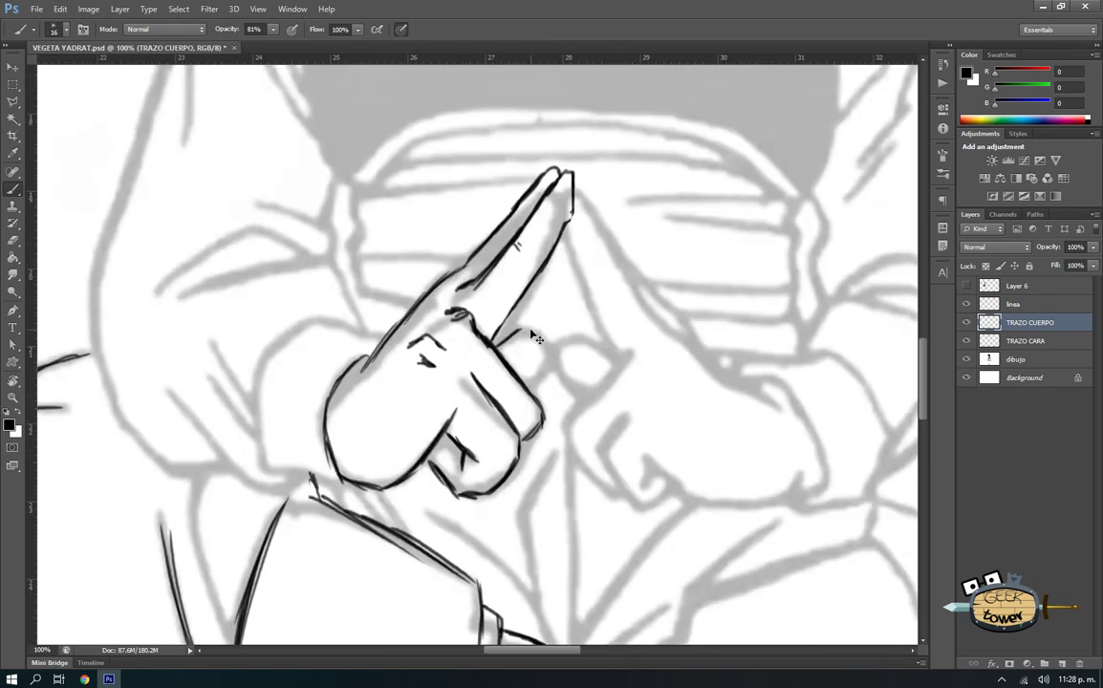
pyautogui.moveTo(29, 302); pyautogui.dragTo(573, 325)
pyautogui.moveTo(449, 437); pyautogui.dragTo(522, 378)
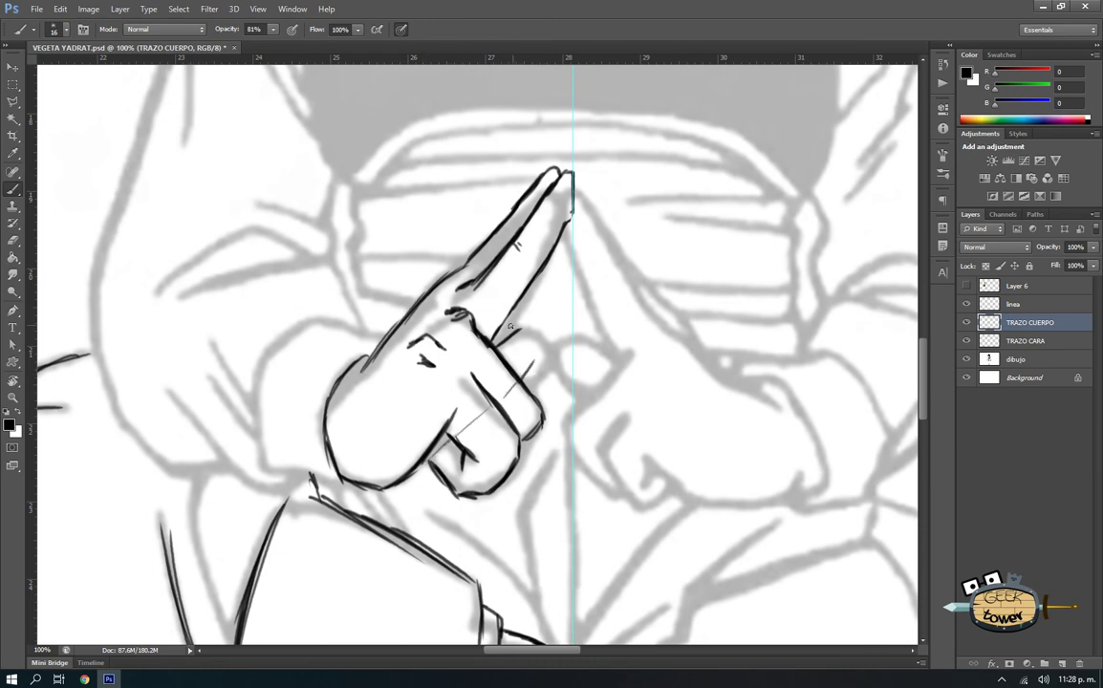
pyautogui.moveTo(495, 339)
pyautogui.mouseDown()
pyautogui.moveTo(555, 307)
pyautogui.moveTo(562, 347)
pyautogui.moveTo(532, 368)
pyautogui.mouseUp()
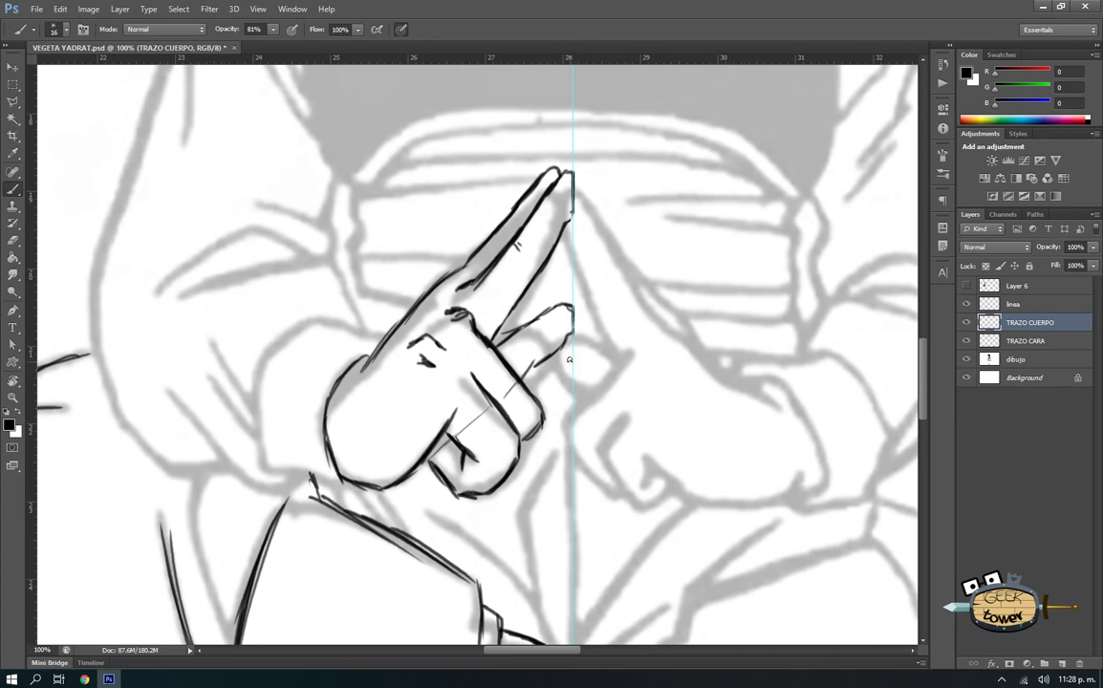
pyautogui.moveTo(572, 358); pyautogui.dragTo(570, 463)
pyautogui.hotkey('ctrl', 'z')
pyautogui.hotkey('ctrl', ';')
# - Outline and retouch the second fingertip's right side along the centre guide
pyautogui.hotkey('ctrl', ';')
pyautogui.moveTo(572, 304); pyautogui.dragTo(572, 339)
pyautogui.hotkey('ctrl', ';')
pyautogui.hotkey('ctrl', ';')
pyautogui.hotkey('ctrl', ';')
pyautogui.hotkey('ctrl', ';')
pyautogui.hotkey('ctrl', ';')
pyautogui.hotkey('ctrl', ';')
pyautogui.hotkey('ctrl', ';')
pyautogui.moveTo(575, 195); pyautogui.dragTo(574, 202)
pyautogui.keyDown('alt'); pyautogui.click(579, 348); pyautogui.keyUp('alt')
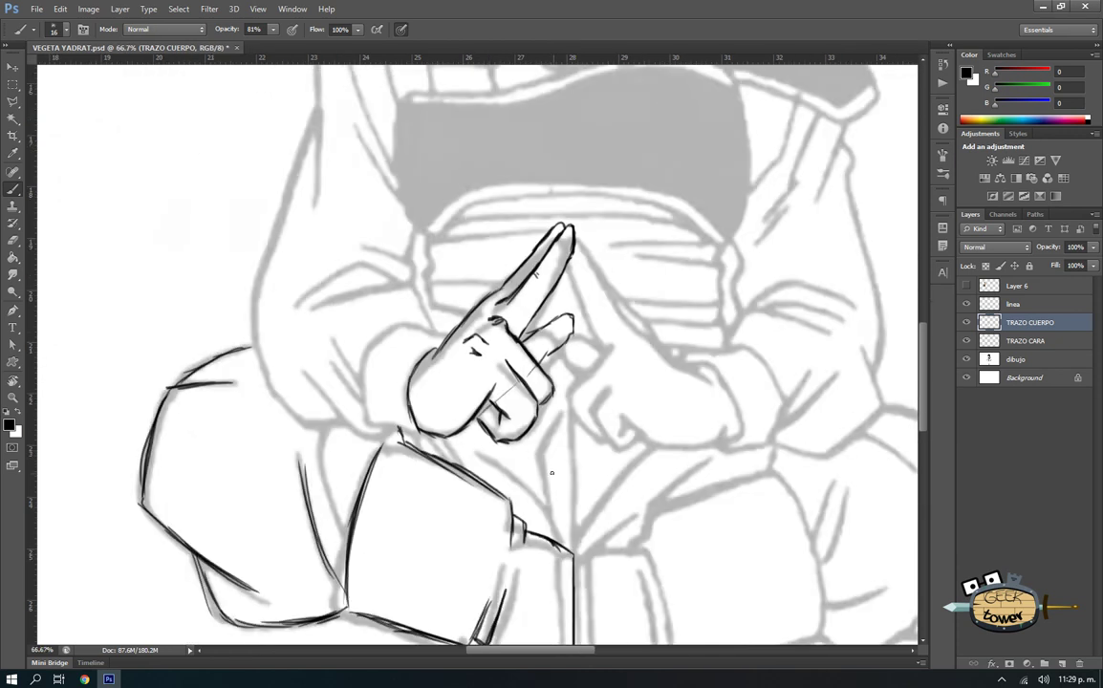
pyautogui.moveTo(574, 319)
pyautogui.mouseDown()
pyautogui.moveTo(572, 342)
pyautogui.moveTo(553, 355)
pyautogui.mouseUp()
pyautogui.press('e')
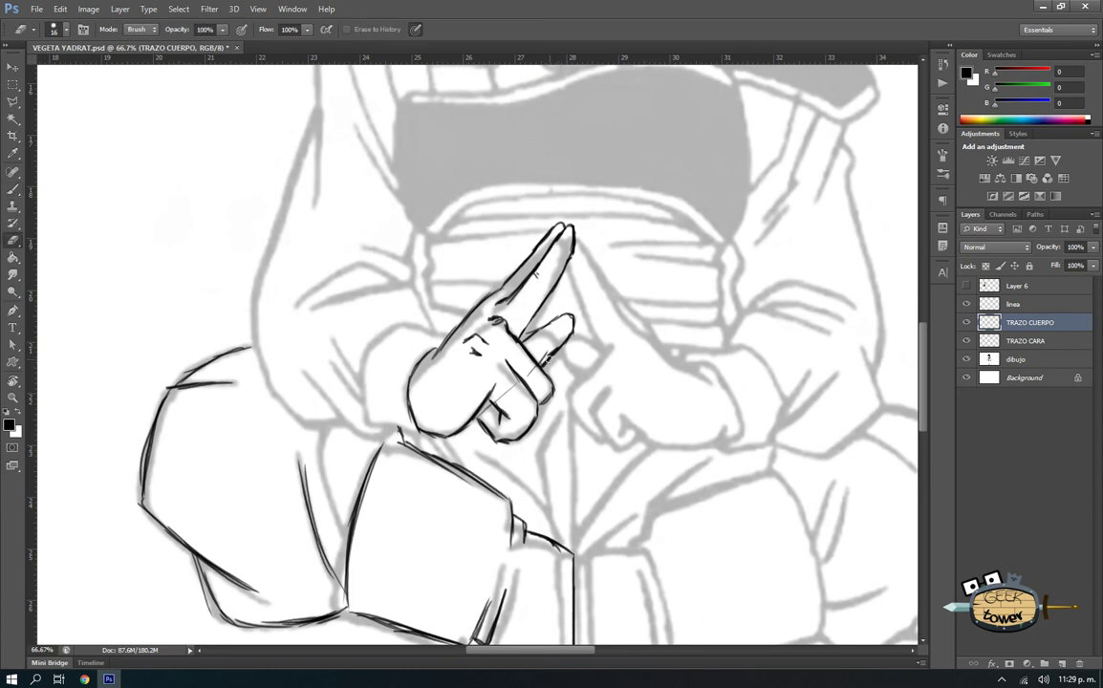
pyautogui.press('b')
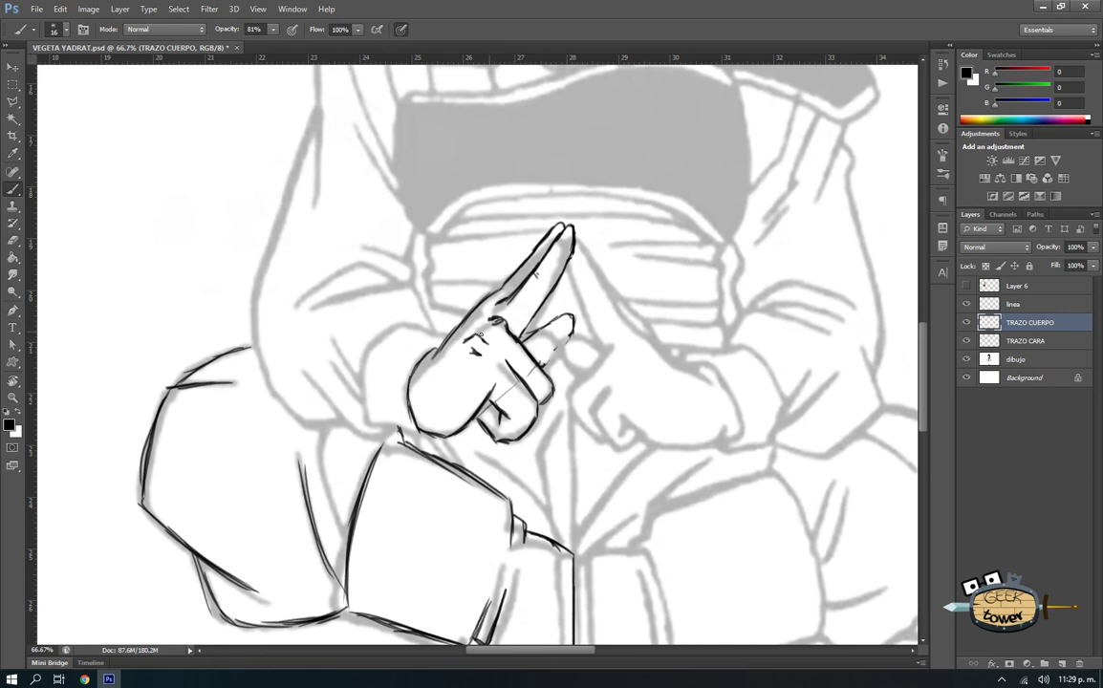
pyautogui.moveTo(541, 328); pyautogui.dragTo(566, 312)
# - Erase the thin construction line across the knuckles and review the hand at 50%
pyautogui.press('e')
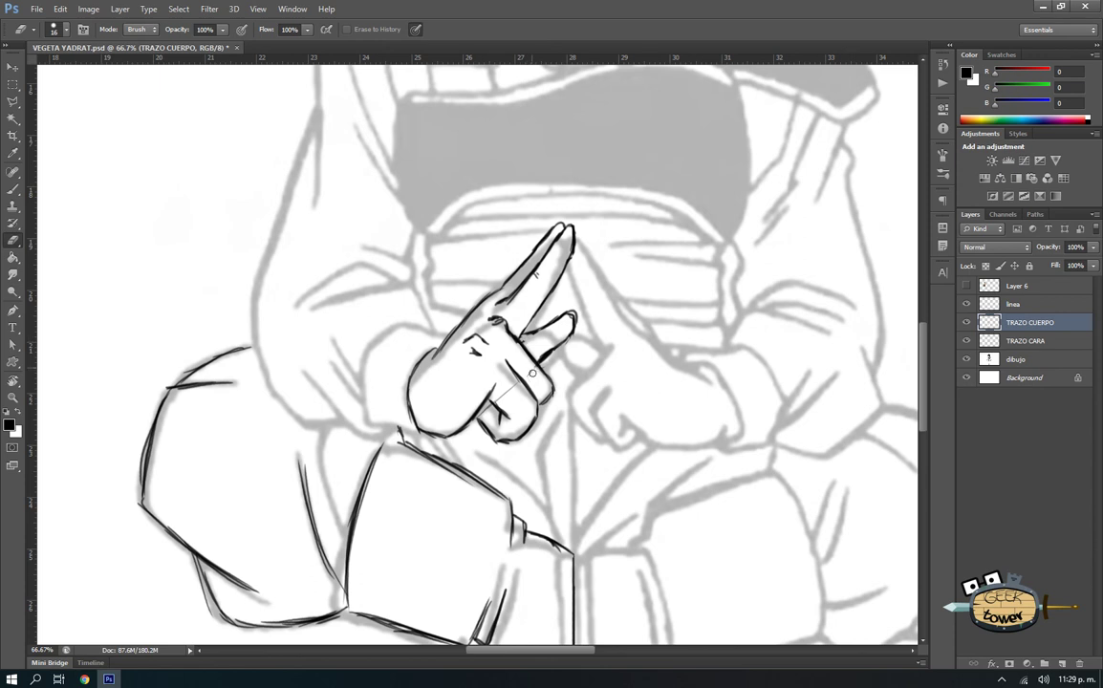
pyautogui.moveTo(523, 339); pyautogui.dragTo(503, 394)
pyautogui.press('b')
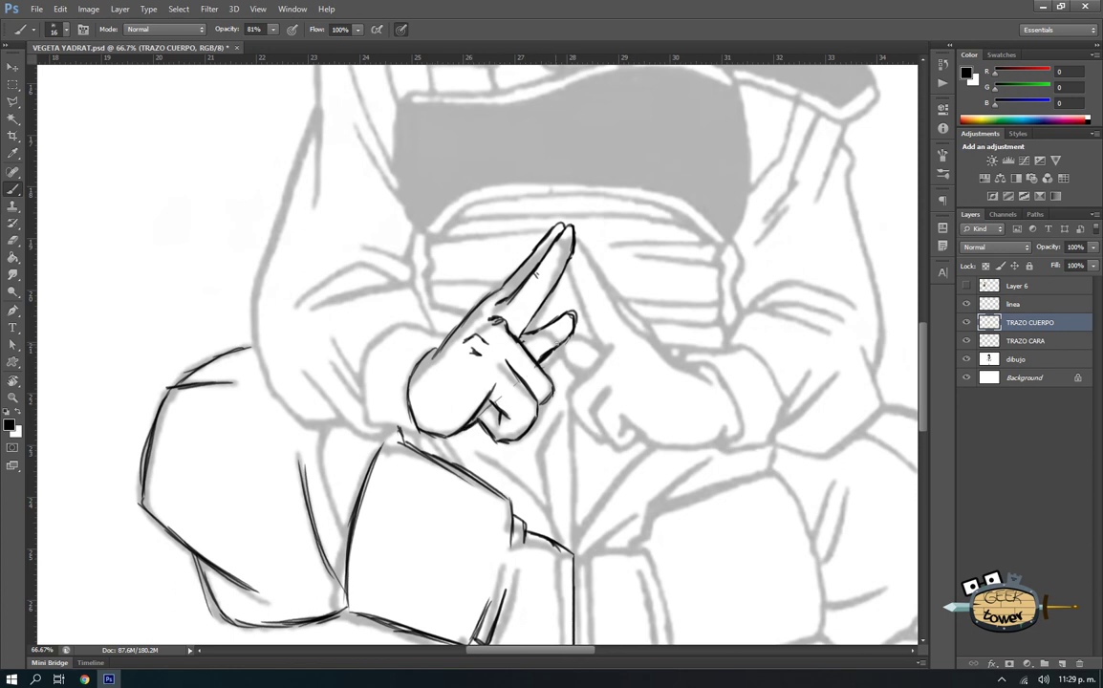
pyautogui.press('e')
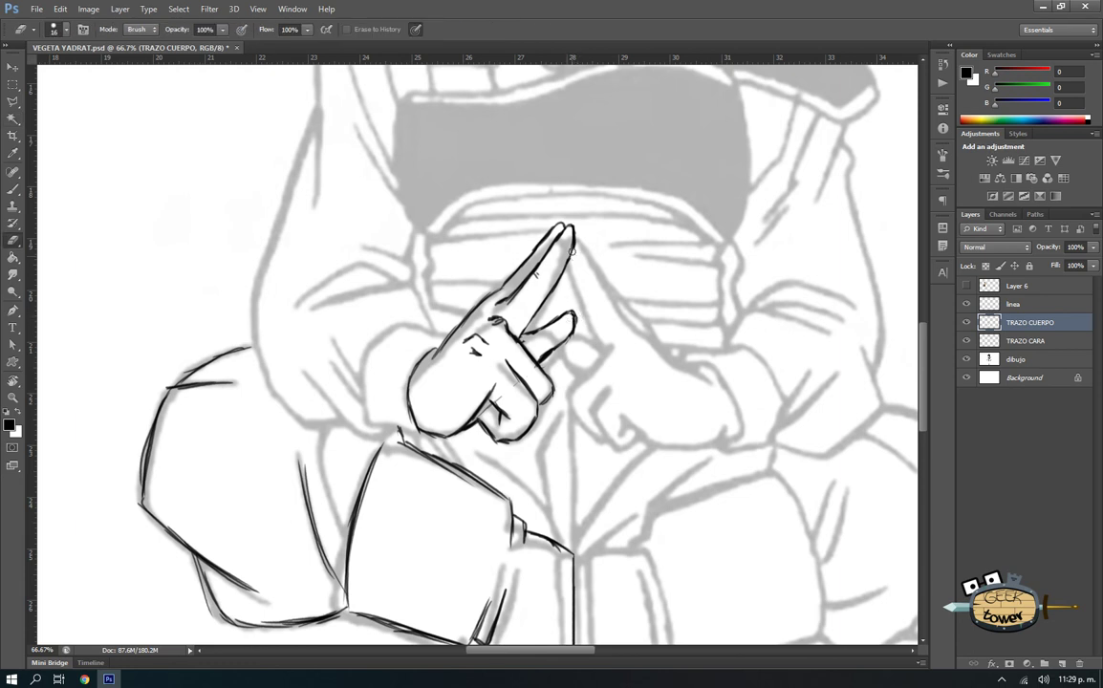
pyautogui.press('b')
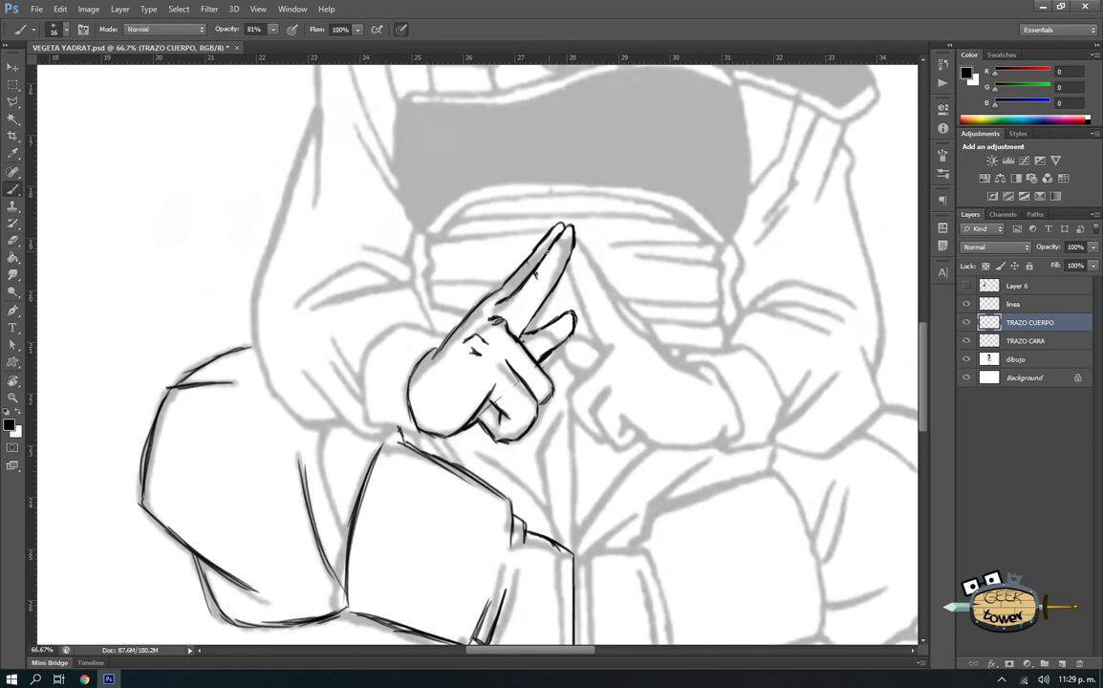
pyautogui.keyDown('alt'); pyautogui.click(544, 246); pyautogui.keyUp('alt')
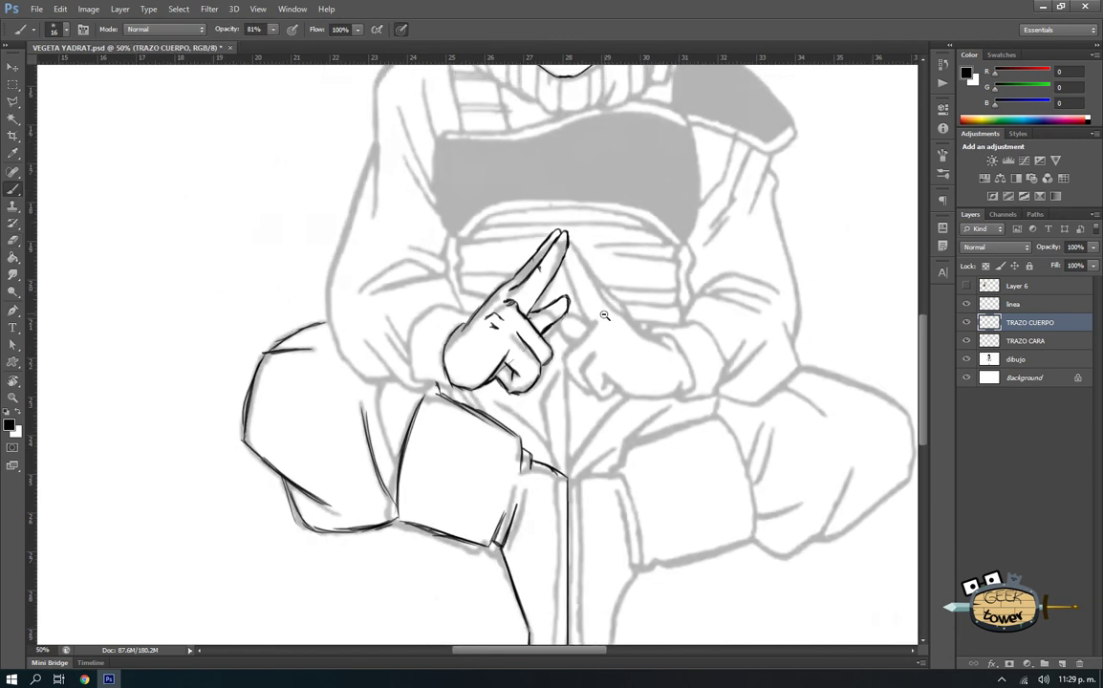
# - Ink the wrist curve, the cuff's bottom corner and edge, and a fold above the raised hand
pyautogui.keyDown('alt'); pyautogui.click(604, 315); pyautogui.keyUp('alt')
pyautogui.click(495, 315)
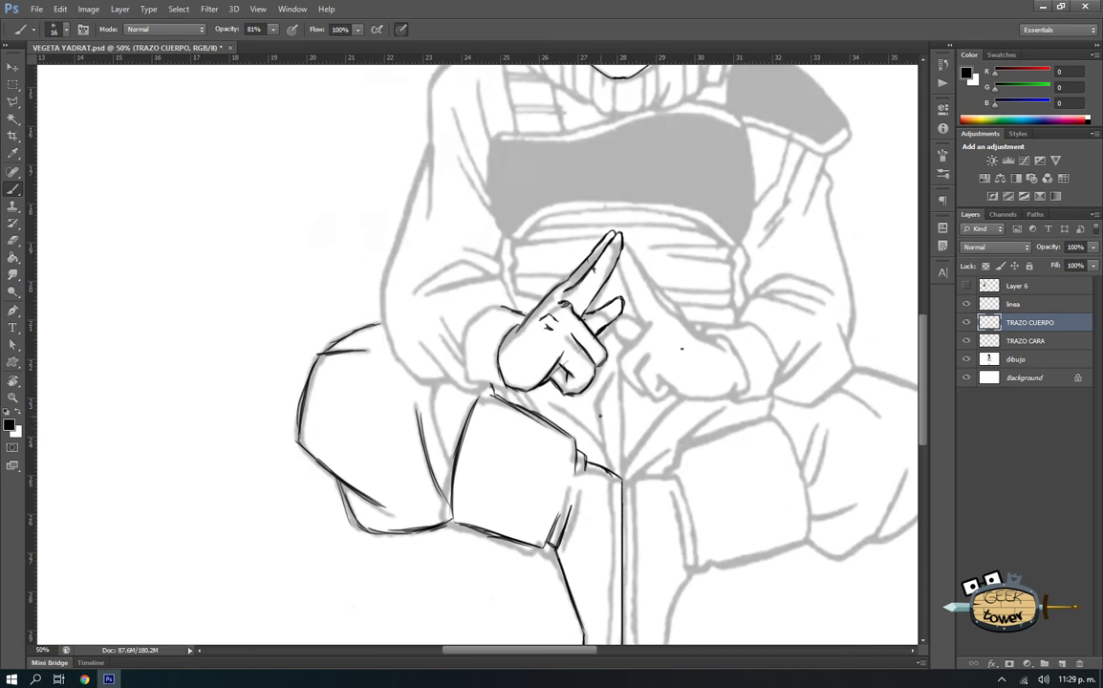
pyautogui.moveTo(505, 308); pyautogui.dragTo(463, 337)
pyautogui.moveTo(464, 330); pyautogui.dragTo(466, 368)
pyautogui.moveTo(474, 377); pyautogui.dragTo(499, 389)
pyautogui.moveTo(504, 280); pyautogui.dragTo(515, 299)
pyautogui.moveTo(485, 393); pyautogui.dragTo(390, 351)
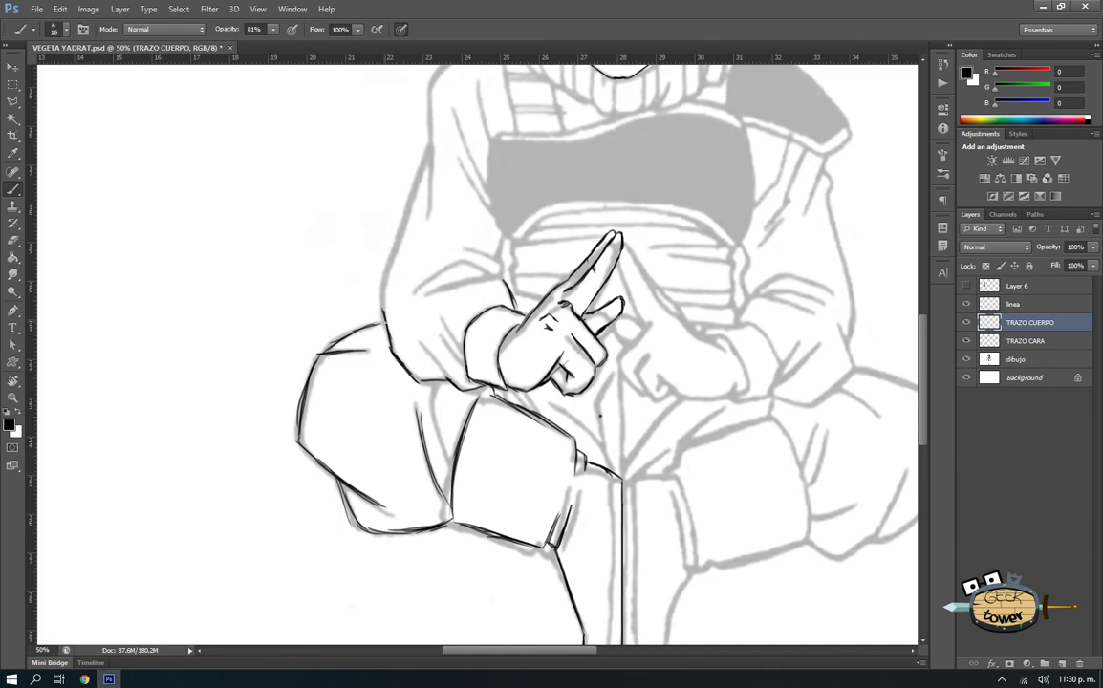
pyautogui.scroll(-1, 392, 323)
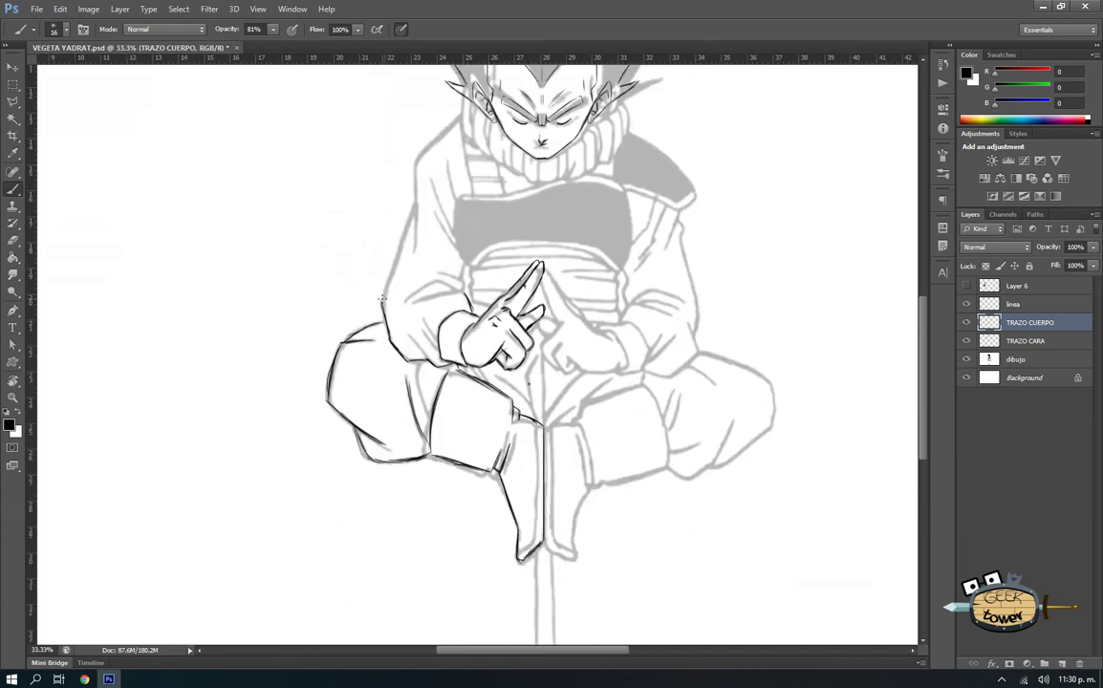
# - Trace the left arm's outer outline up to the shoulder and ink the forearm and upper-arm sleeve folds
pyautogui.moveTo(381, 300); pyautogui.dragTo(416, 179)
pyautogui.moveTo(403, 144); pyautogui.dragTo(408, 184)
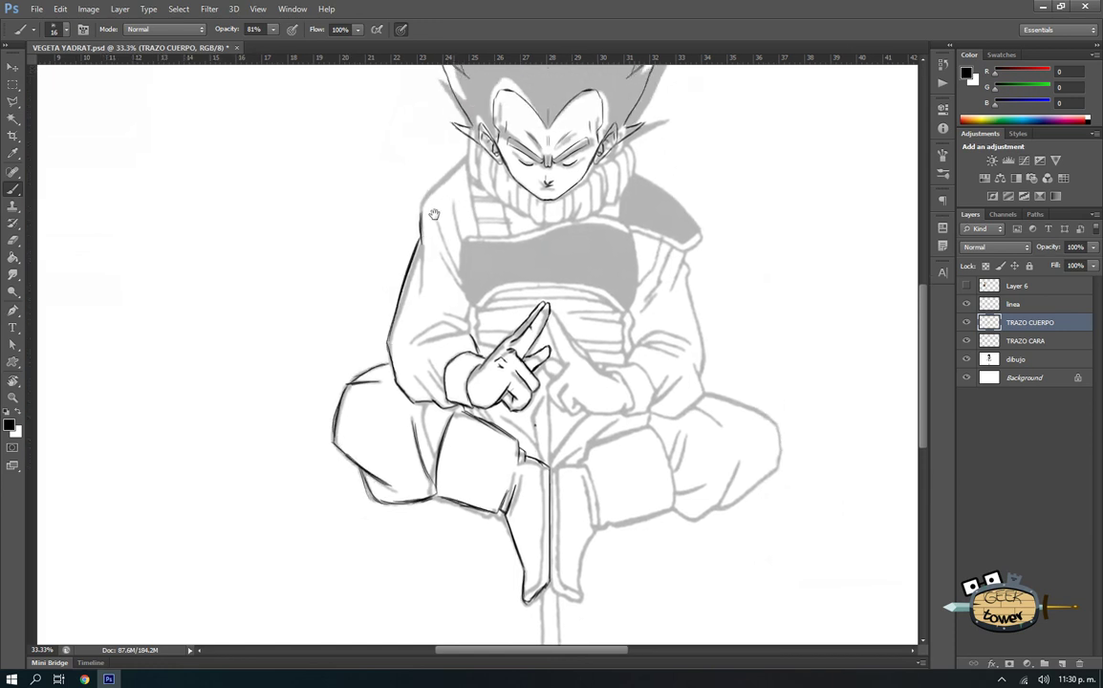
pyautogui.moveTo(418, 238)
pyautogui.mouseDown()
pyautogui.moveTo(427, 194)
pyautogui.moveTo(464, 174)
pyautogui.mouseUp()
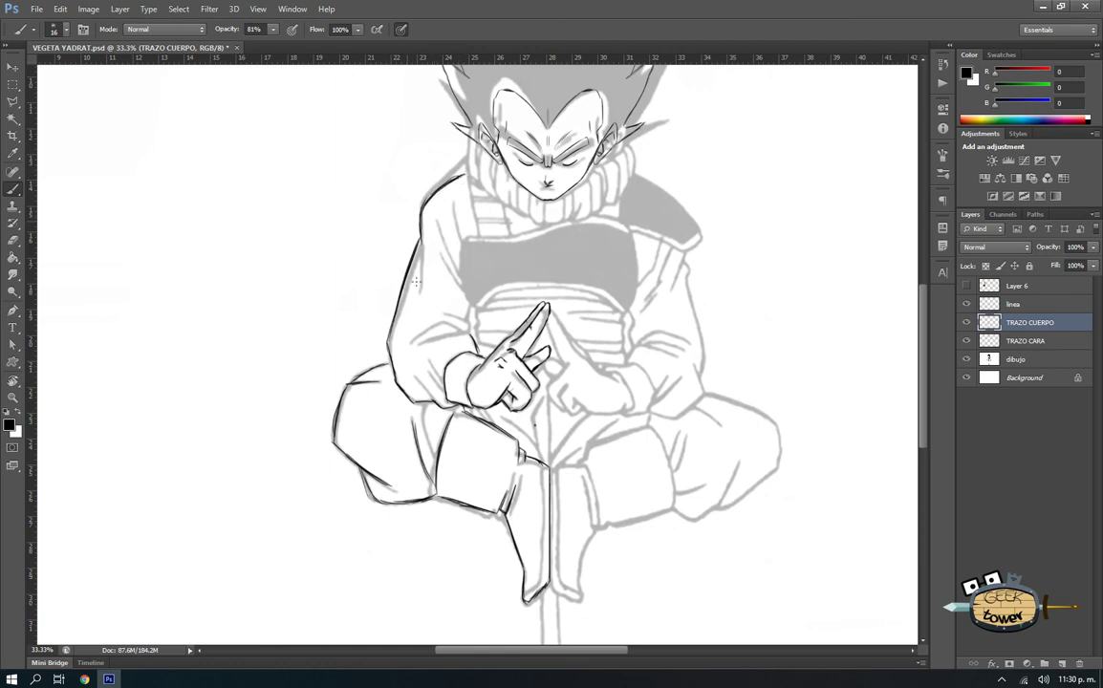
pyautogui.moveTo(474, 341); pyautogui.dragTo(460, 325)
pyautogui.scroll(1, 461, 325)
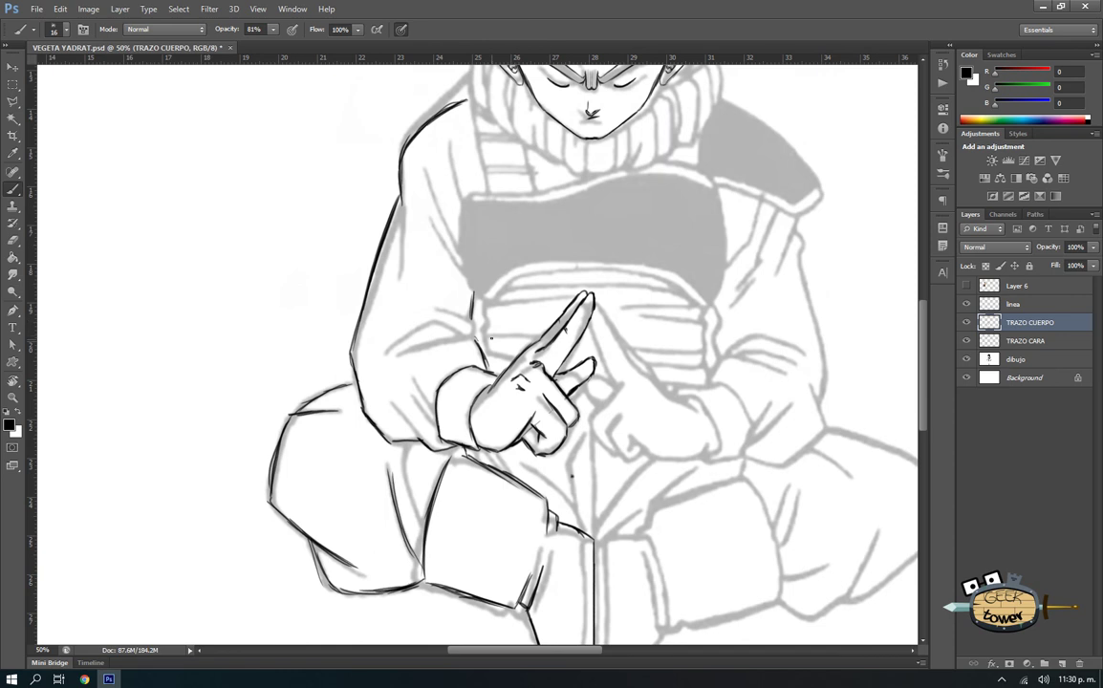
pyautogui.moveTo(465, 336); pyautogui.dragTo(421, 341)
pyautogui.moveTo(474, 313); pyautogui.dragTo(451, 325)
pyautogui.moveTo(430, 279); pyautogui.dragTo(451, 306)
pyautogui.moveTo(434, 337); pyautogui.dragTo(401, 362)
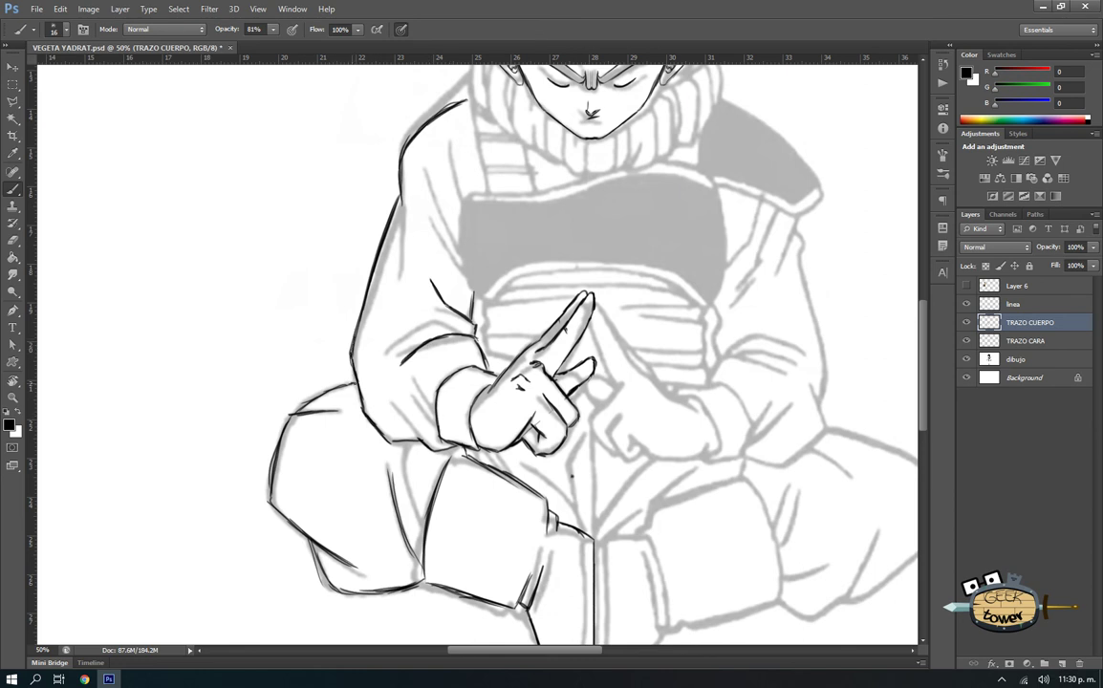
# - Extend the centre seam upward, add an elbow contour, and begin the collar line below the chin
pyautogui.scroll(-2, 473, 458)
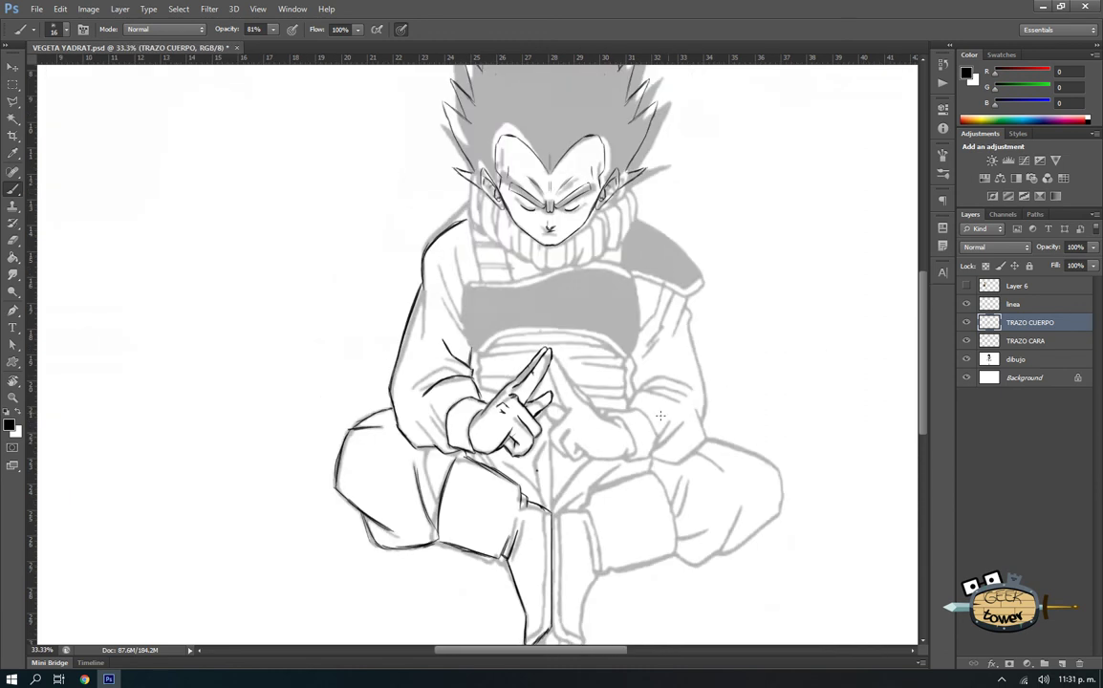
pyautogui.scroll(1, 491, 426)
pyautogui.moveTo(554, 523); pyautogui.dragTo(554, 432)
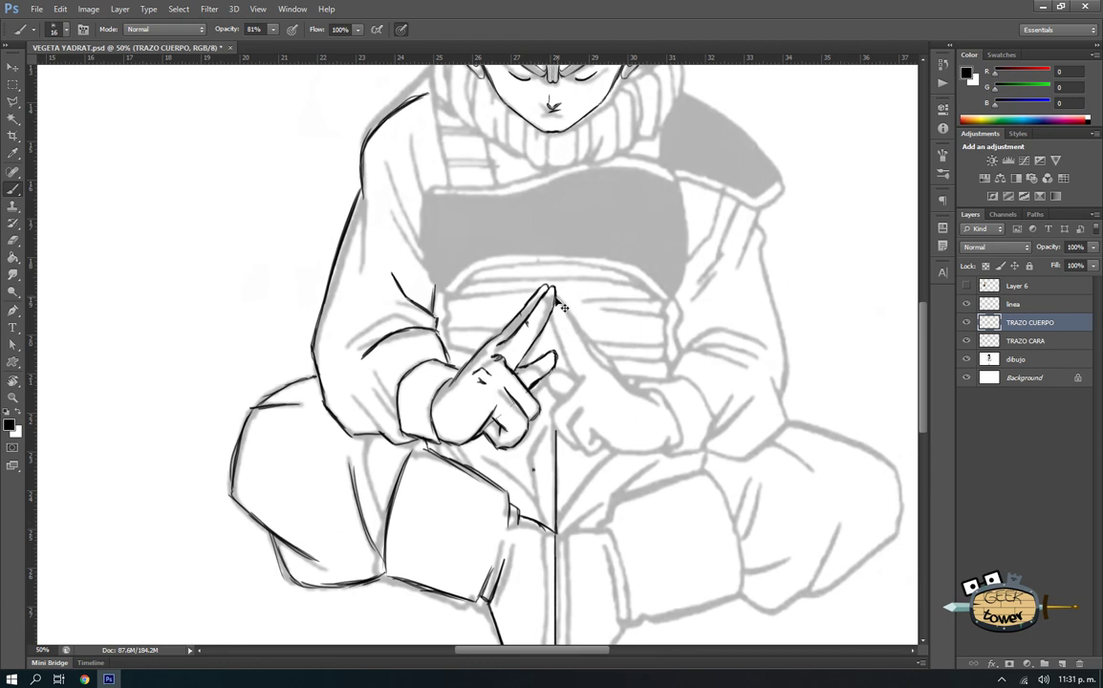
pyautogui.scroll(1, 445, 303)
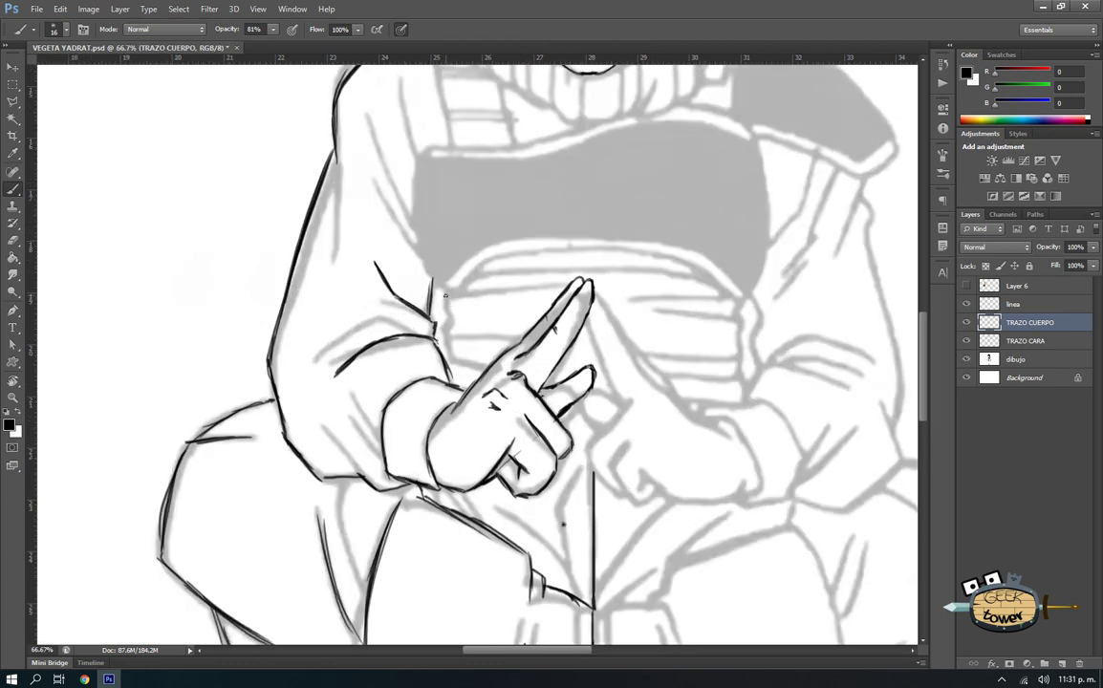
pyautogui.moveTo(448, 307); pyautogui.dragTo(452, 379)
pyautogui.scroll(-1, 407, 216)
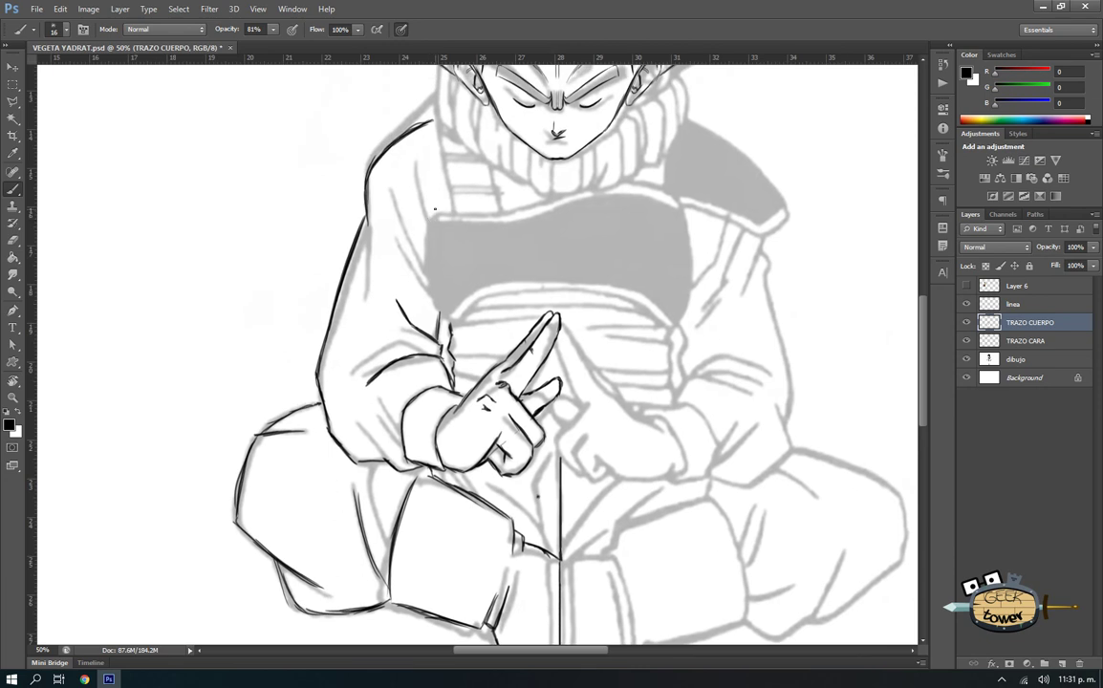
pyautogui.scroll(2, 444, 144)
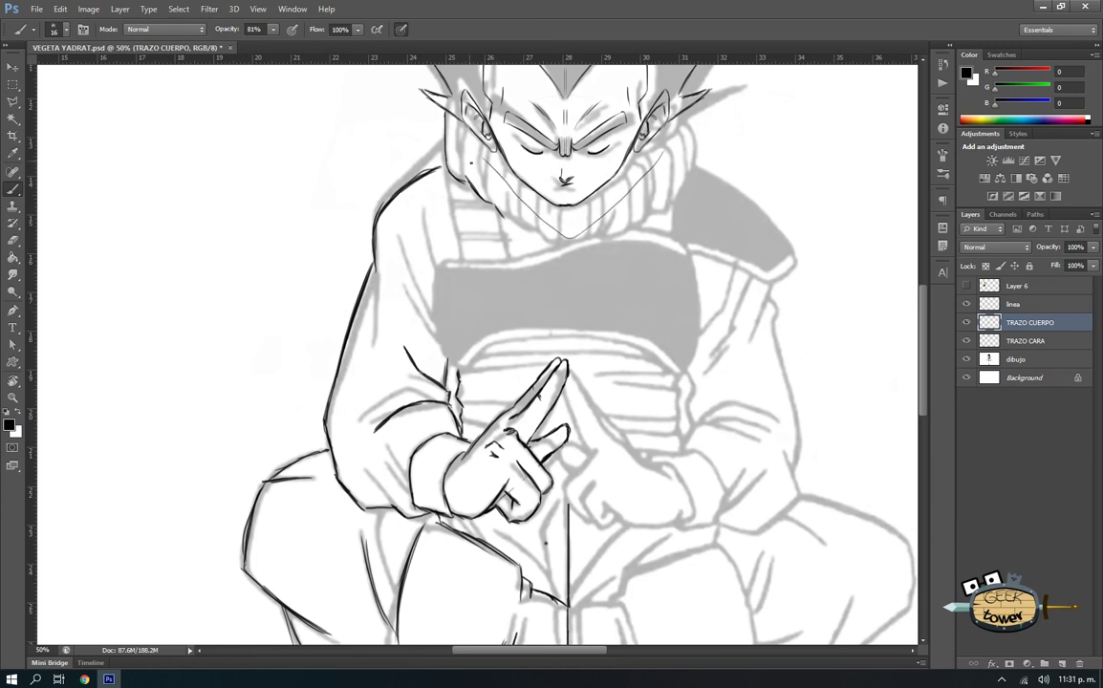
pyautogui.moveTo(512, 222); pyautogui.dragTo(524, 222)
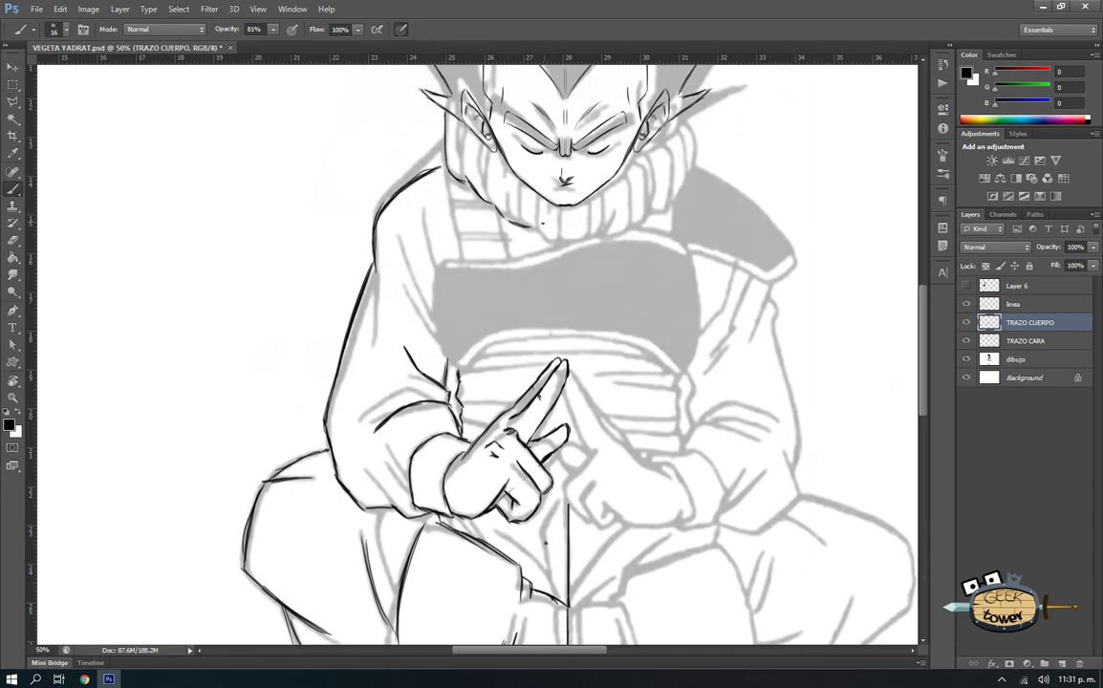
pyautogui.moveTo(546, 232); pyautogui.dragTo(563, 237)
pyautogui.keyDown('alt'); pyautogui.click(552, 222); pyautogui.keyUp('alt')
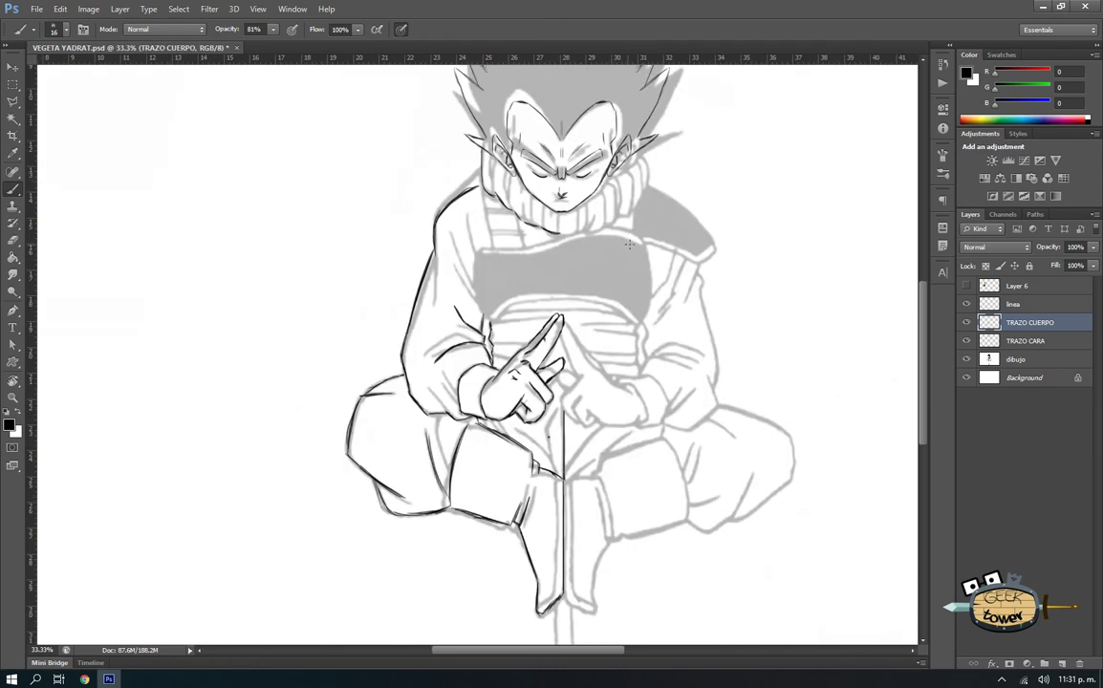
# - Duplicate TRAZO CUERPO, flip the copy horizontally and move it onto the figure's right half
pyautogui.click(966, 323)
pyautogui.click(966, 323)
pyautogui.hotkey('ctrl', 'j')
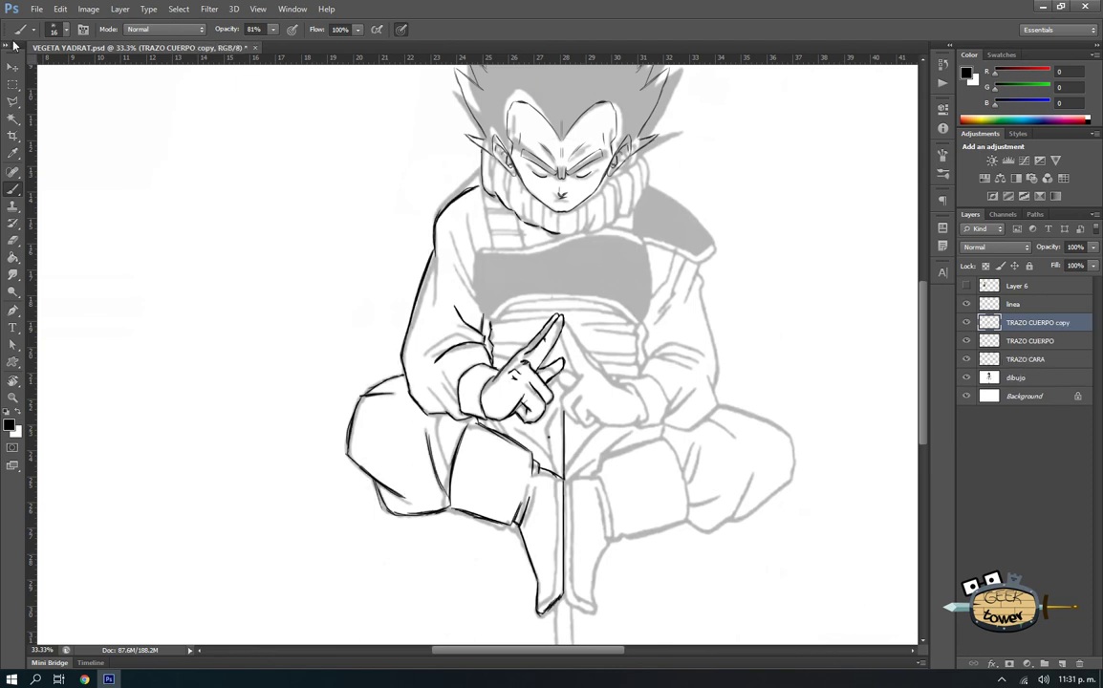
pyautogui.click(63, 10)
pyautogui.moveTo(80, 265)
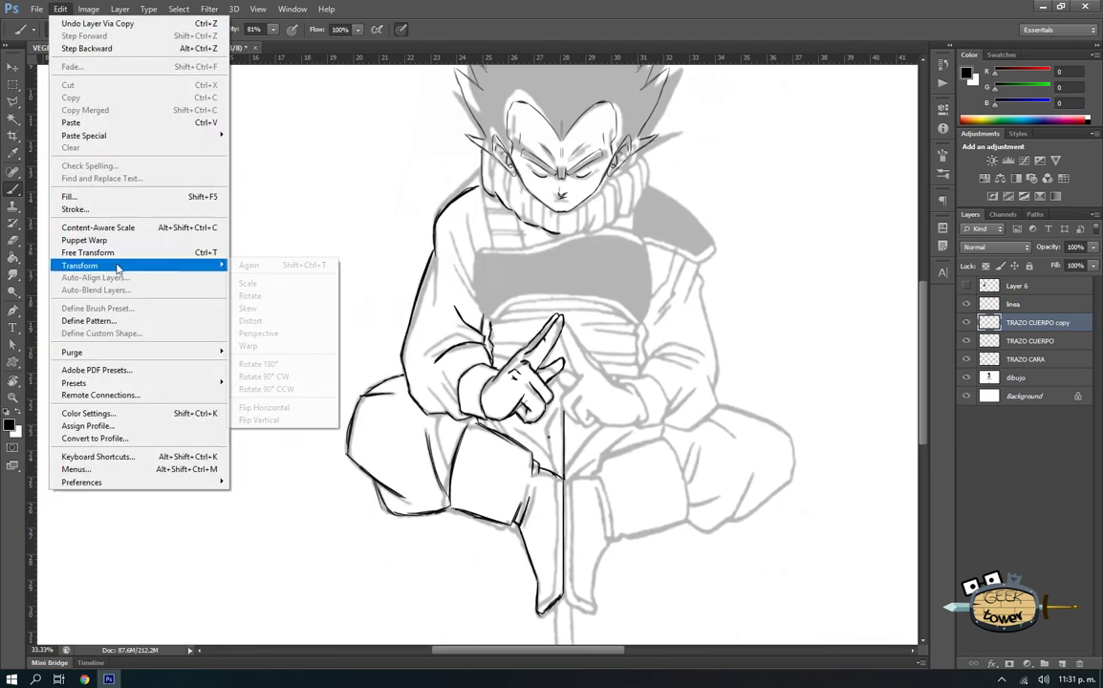
pyautogui.click(296, 407)
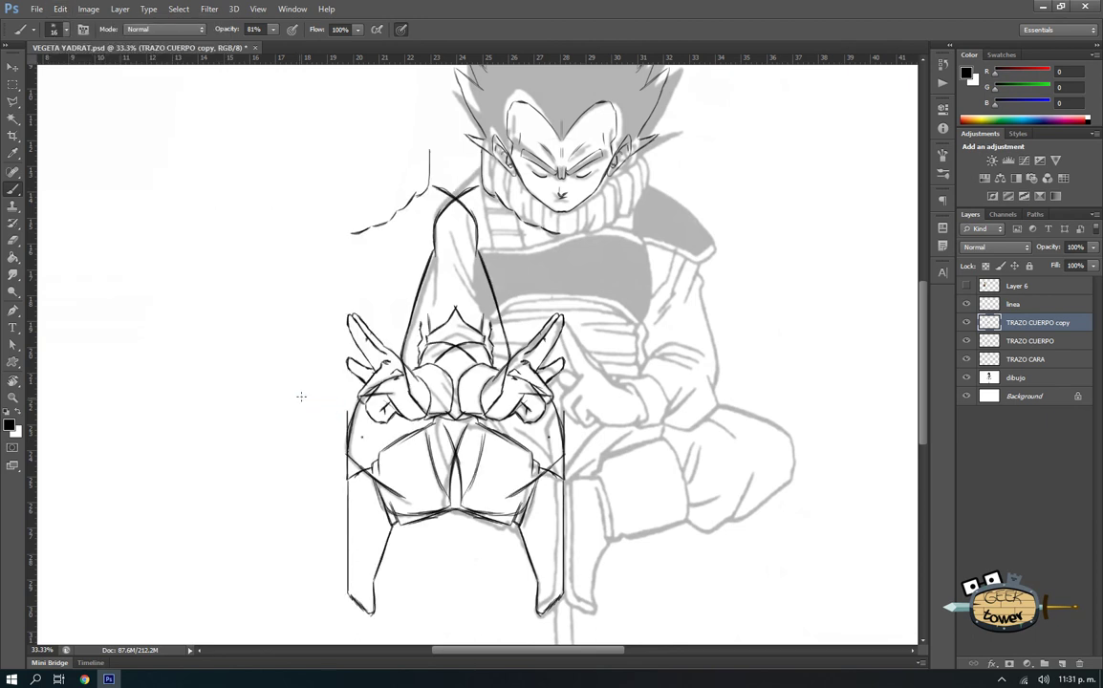
pyautogui.hotkey('ctrl', 't')
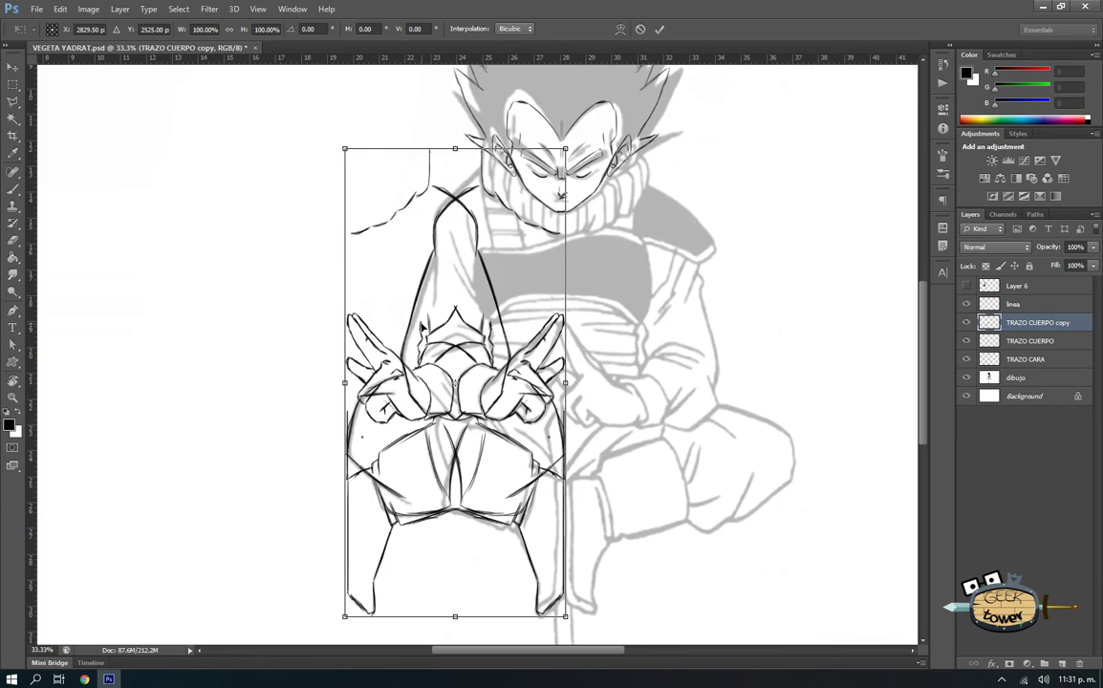
pyautogui.moveTo(421, 328)
pyautogui.mouseDown()
pyautogui.moveTo(659, 334)
pyautogui.moveTo(636, 331)
pyautogui.mouseUp()
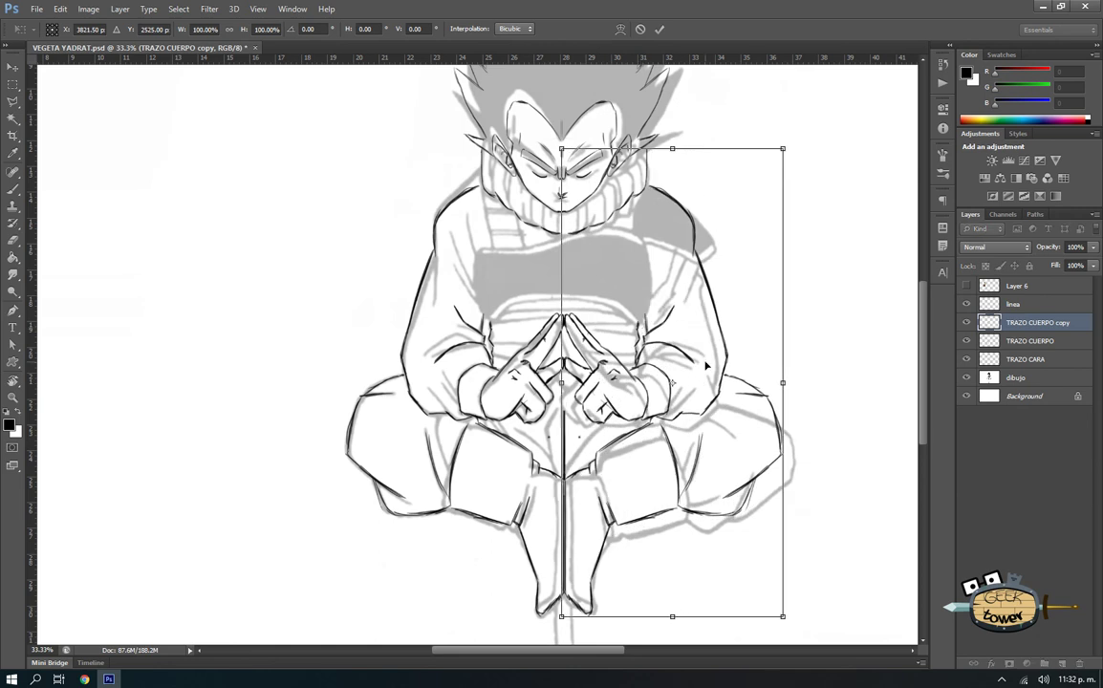
pyautogui.press('Return')
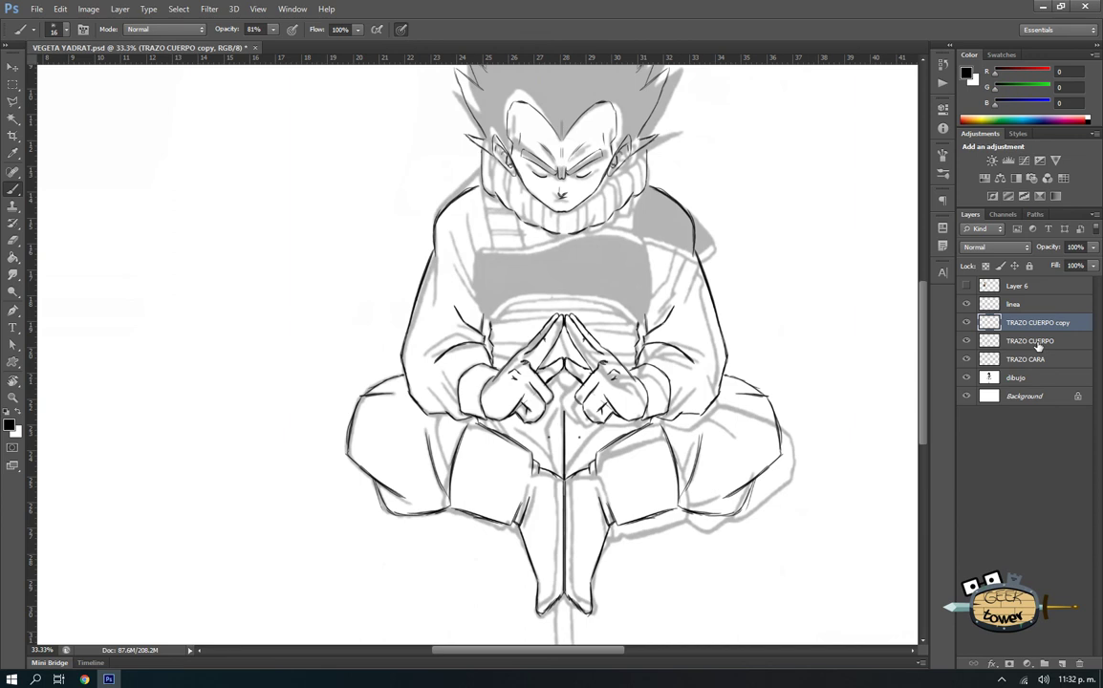
# - Merge the two body line layers and erase the right shoulder stroke's top with a 61 px eraser
pyautogui.keyDown('ctrl'); pyautogui.click(1038, 344); pyautogui.keyUp('ctrl')
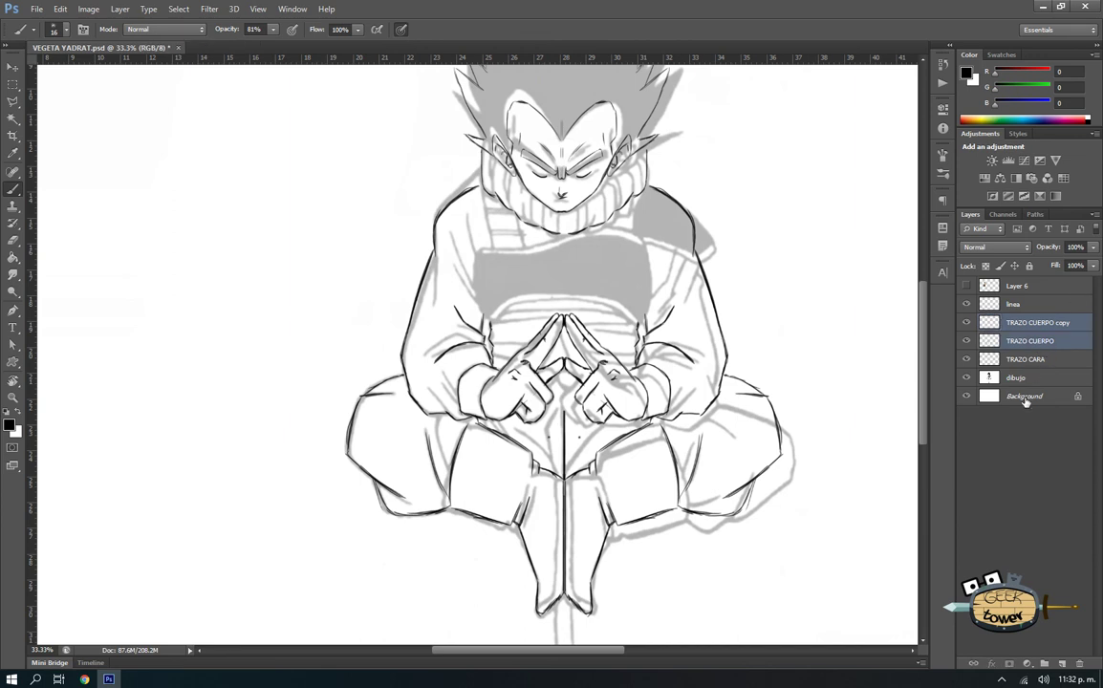
pyautogui.hotkey('ctrl', 'e')
pyautogui.click(966, 322)
pyautogui.click(966, 322)
pyautogui.press('e')
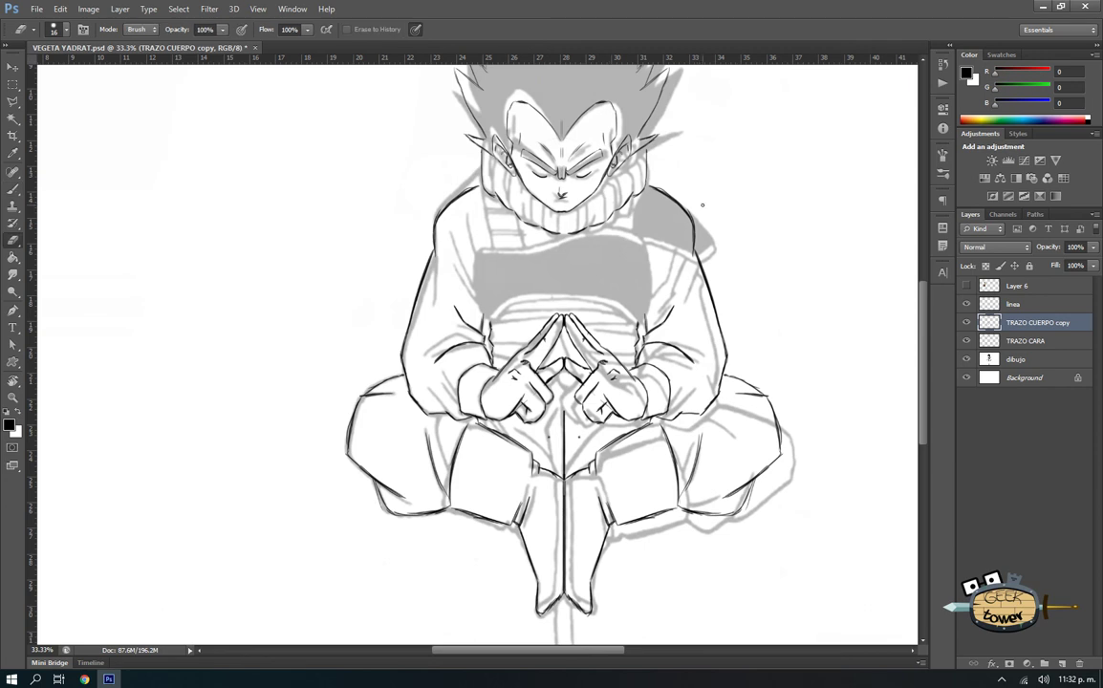
pyautogui.rightClick(704, 204)
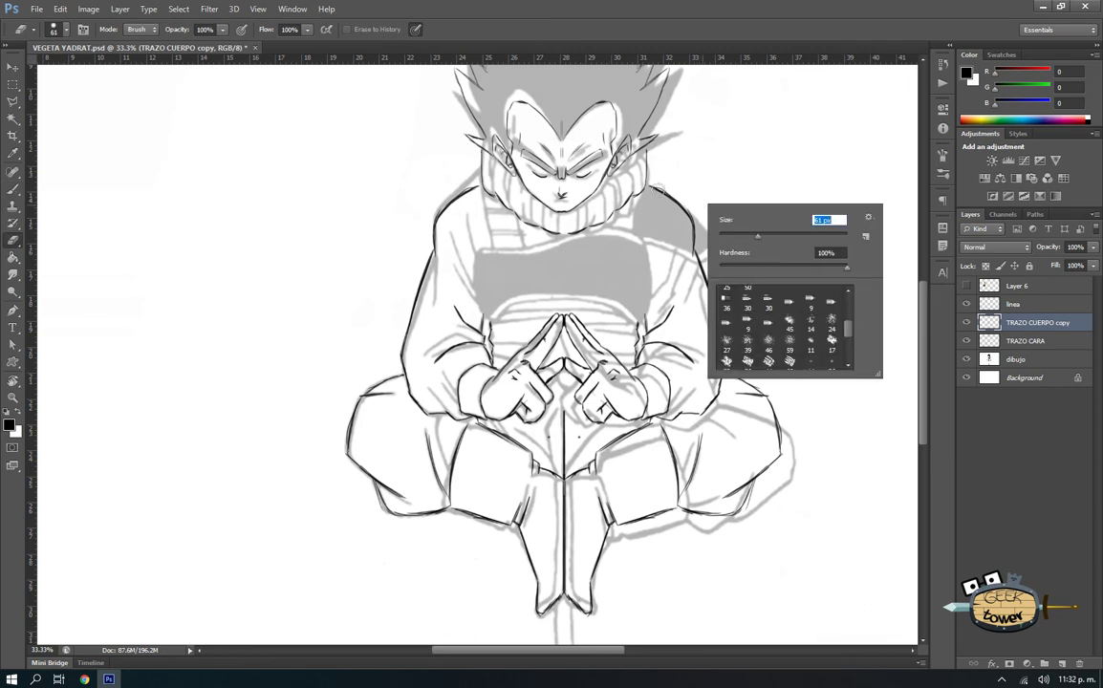
pyautogui.press('Return')
pyautogui.moveTo(662, 191); pyautogui.dragTo(726, 371)
pyautogui.moveTo(662, 191); pyautogui.dragTo(696, 251)
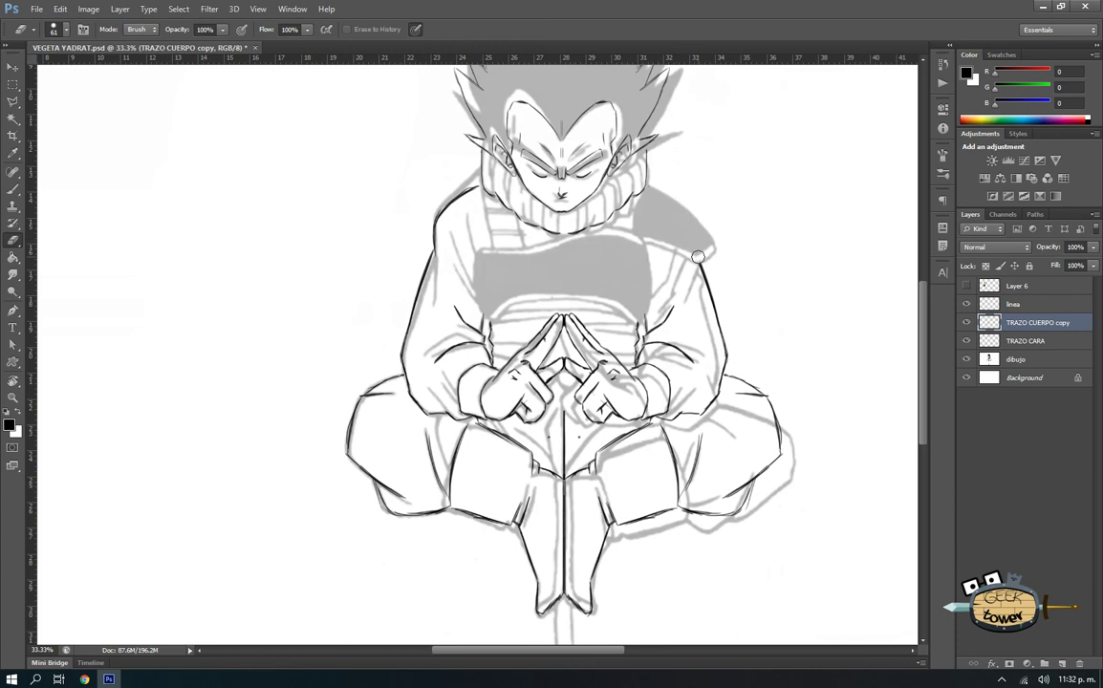
# - Create a new layer named TRAZO DETALLES and rename the body line layer TRAZO CUERPO
pyautogui.click(1016, 460)
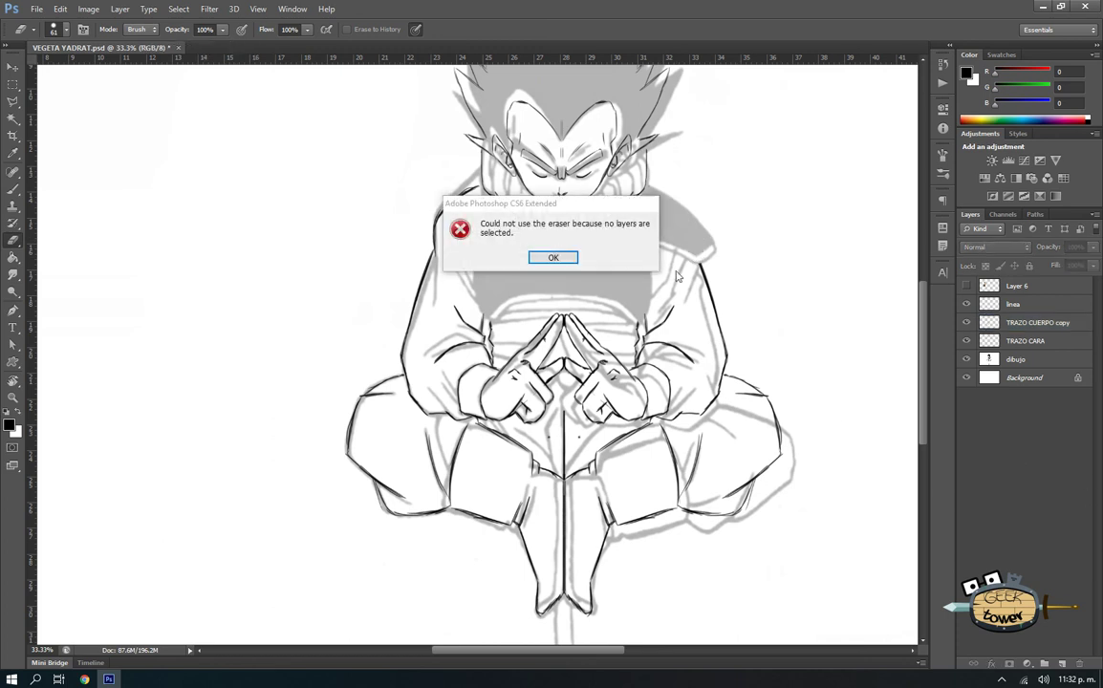
pyautogui.press('Return')
pyautogui.click(1046, 328)
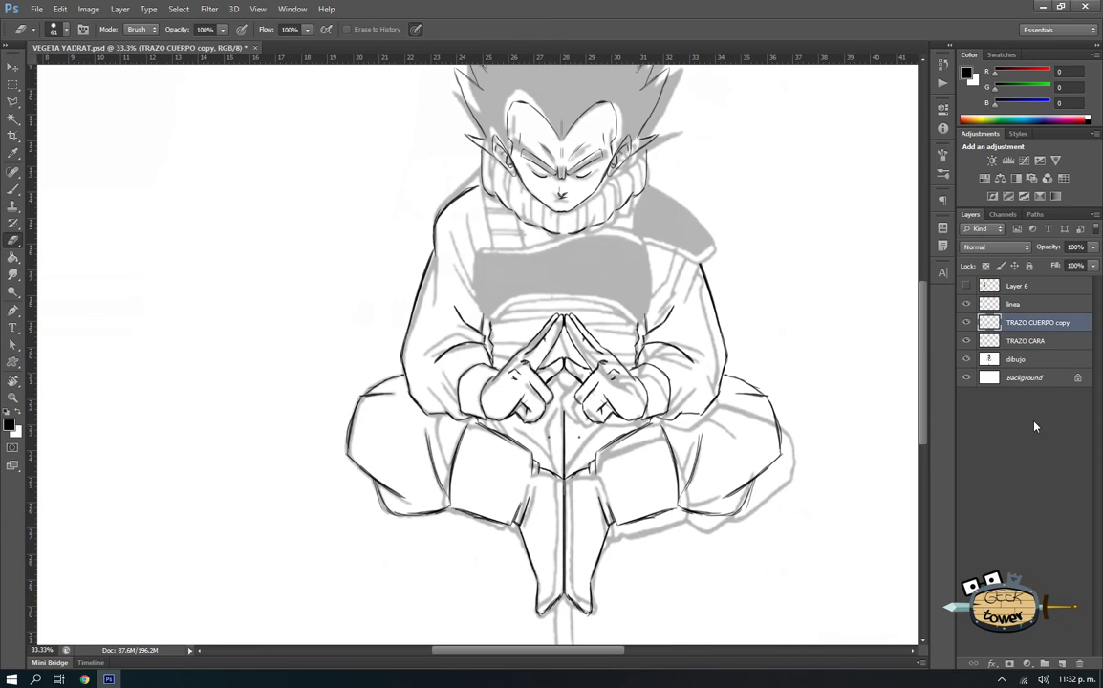
pyautogui.hotkey('ctrl', 'shift', 'alt', 'n')
pyautogui.doubleClick(1017, 322)
pyautogui.write('TRAZO DETALLES')
pyautogui.press('Return')
pyautogui.doubleClick(1037, 341)
pyautogui.write('TRAZO CUERPO')
# - Save the file and select the TRAZO DETALLES layer
pyautogui.click(1033, 377)
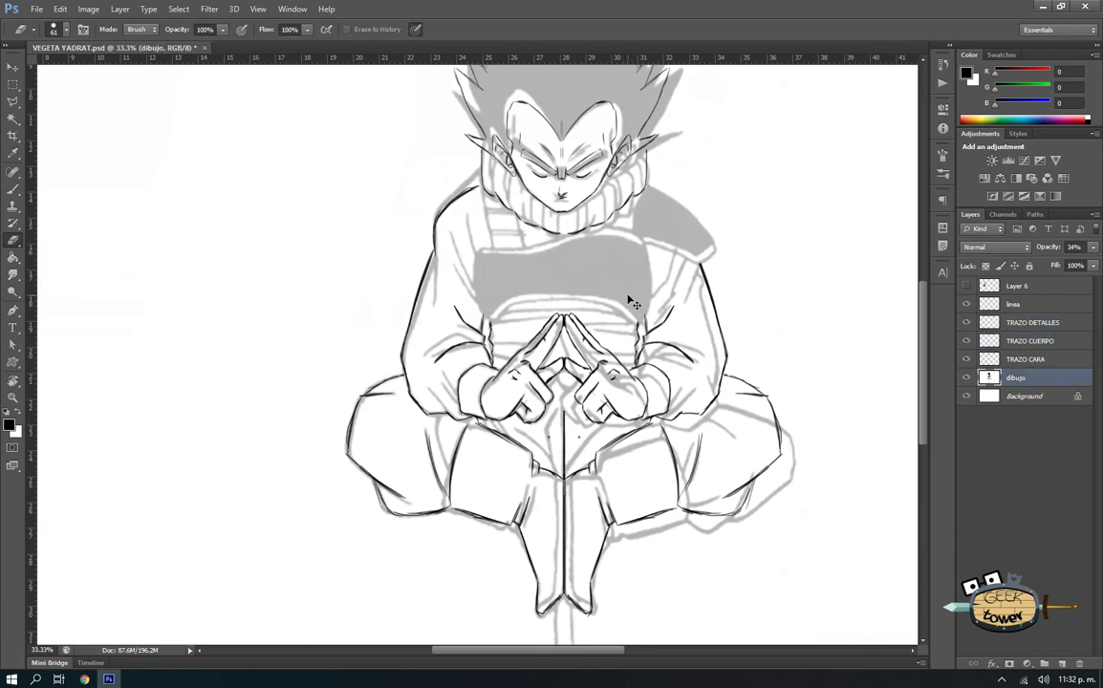
pyautogui.hotkey('ctrl', 's')
pyautogui.press('v')
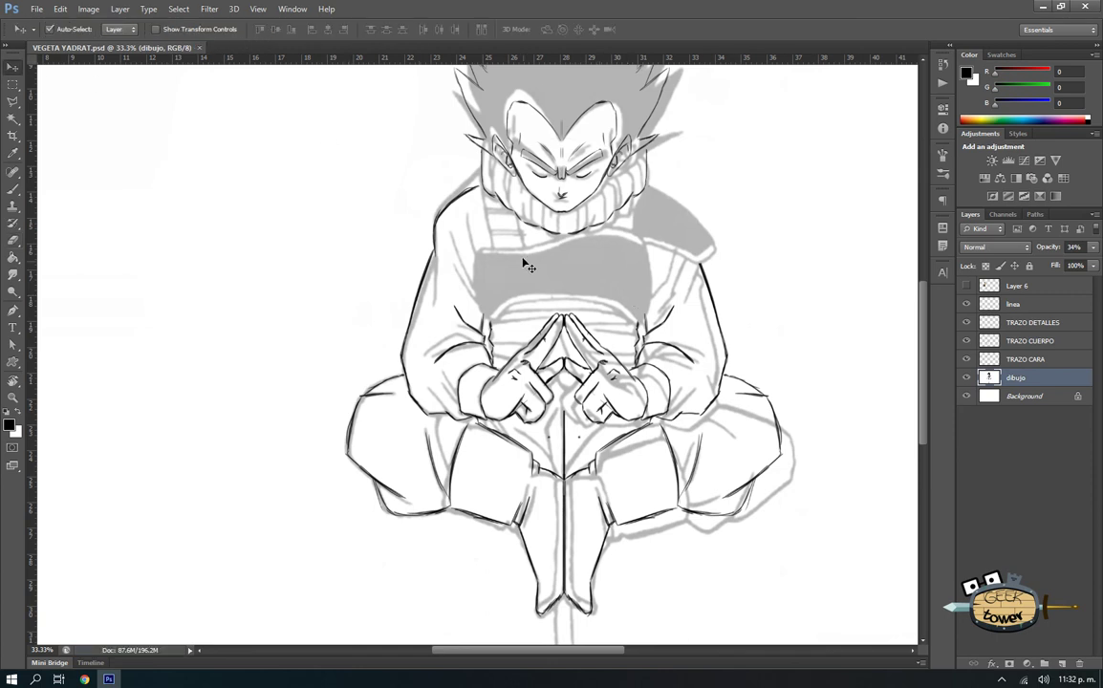
pyautogui.click(1030, 322)
# - Ink the first detail lines on the chest along the chest band's left edge
pyautogui.press('b')
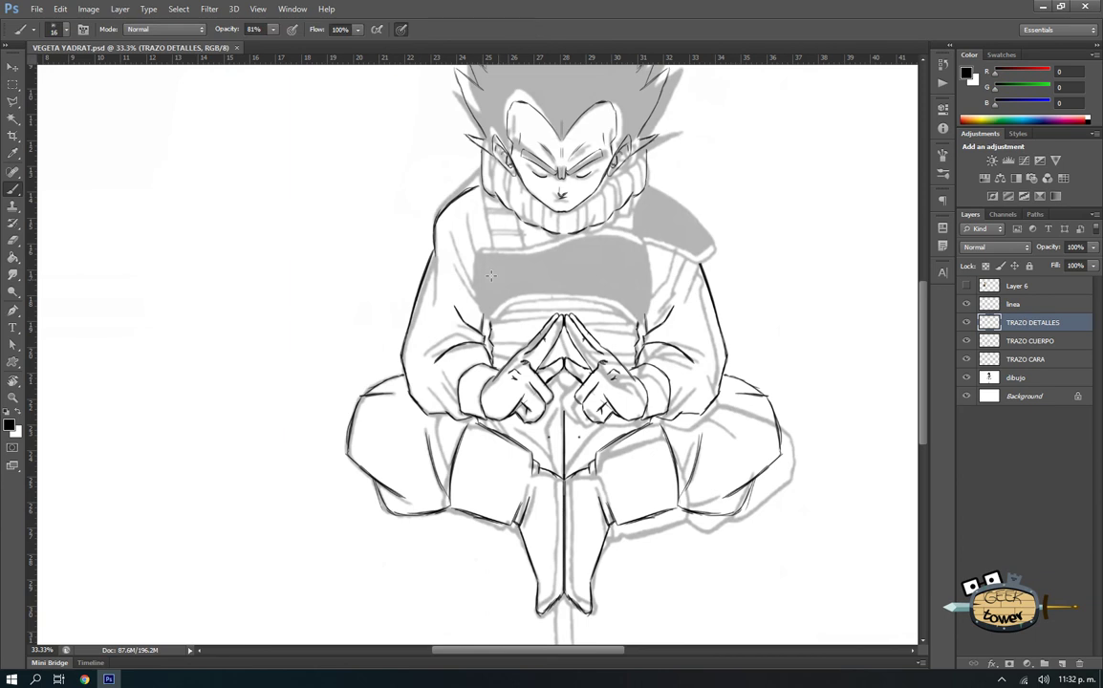
pyautogui.keyDown('ctrl'); pyautogui.click(486, 258); pyautogui.keyUp('ctrl')
pyautogui.moveTo(459, 196); pyautogui.dragTo(460, 239)
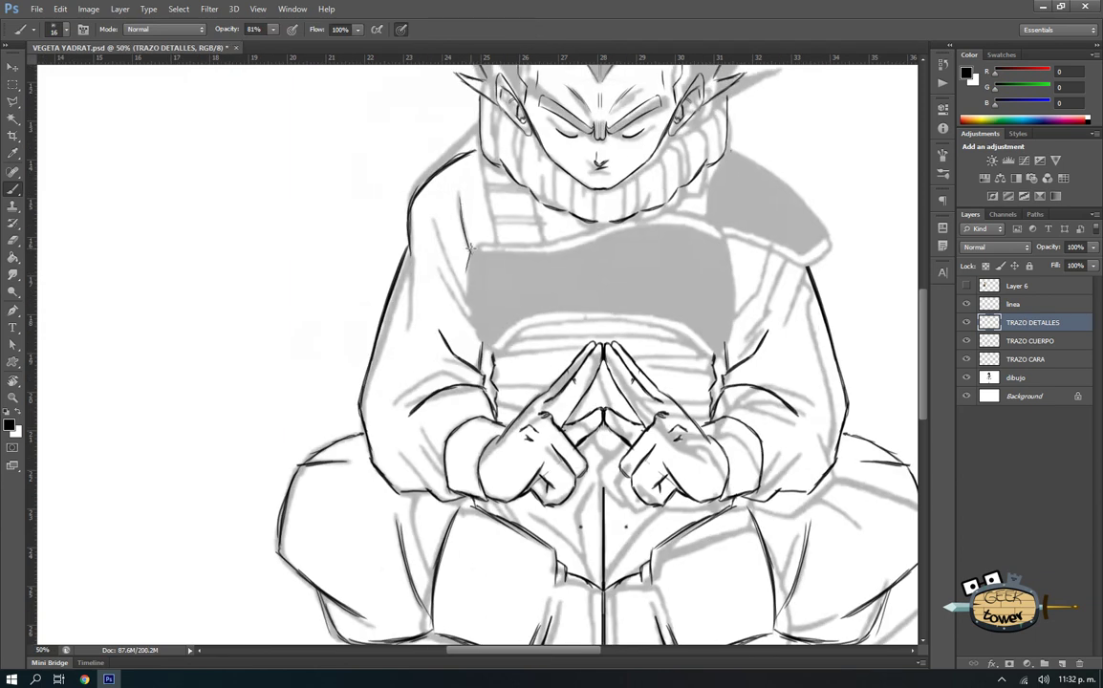
pyautogui.moveTo(472, 246)
pyautogui.mouseDown()
pyautogui.moveTo(466, 291)
pyautogui.moveTo(483, 298)
pyautogui.mouseUp()
pyautogui.press('v')
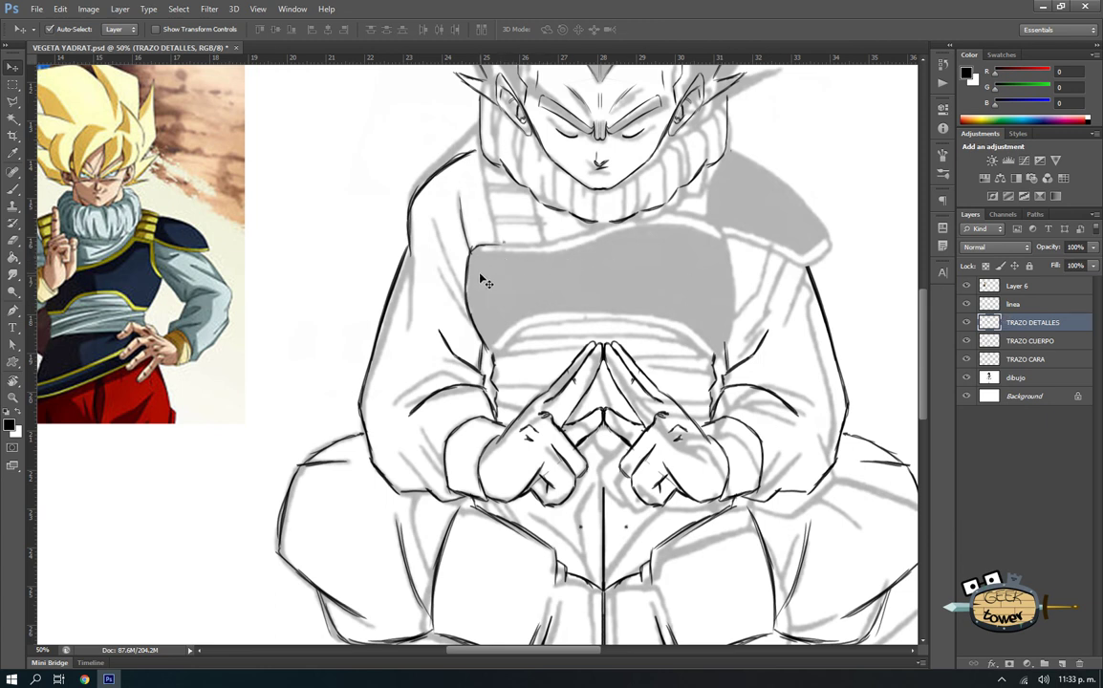
# - Ink the chest edge, scarf and collar line, plus the left shoulder, arm and cuff outlines
pyautogui.press('b')
pyautogui.moveTo(468, 262); pyautogui.dragTo(608, 230)
pyautogui.moveTo(531, 222); pyautogui.dragTo(653, 216)
pyautogui.press('e')
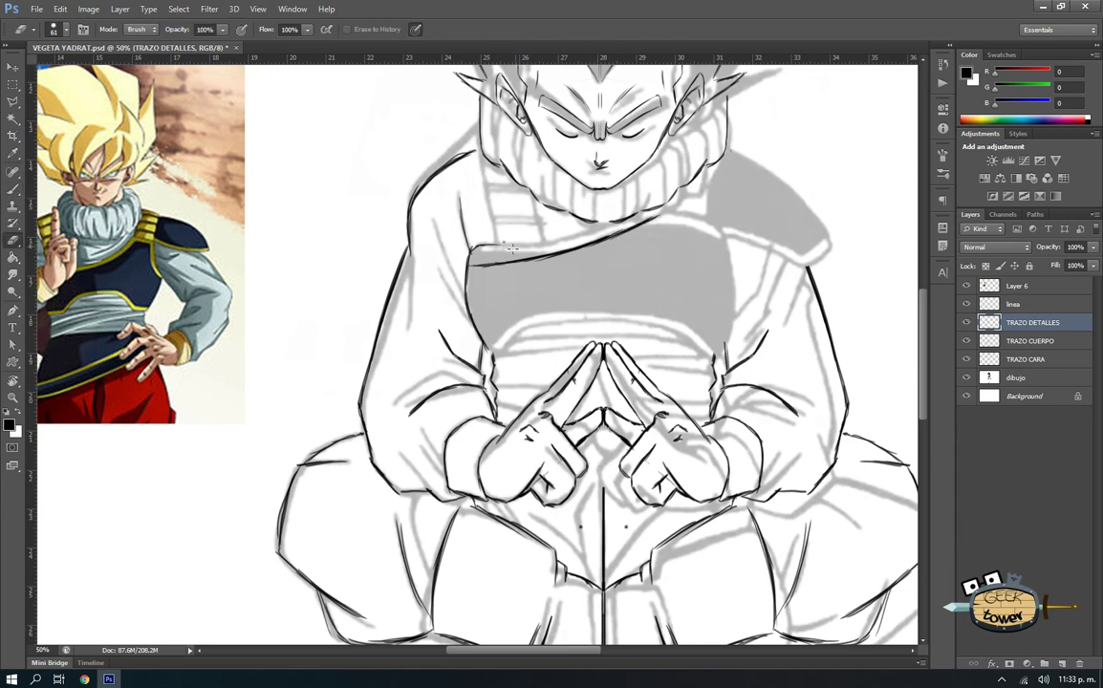
pyautogui.press('b')
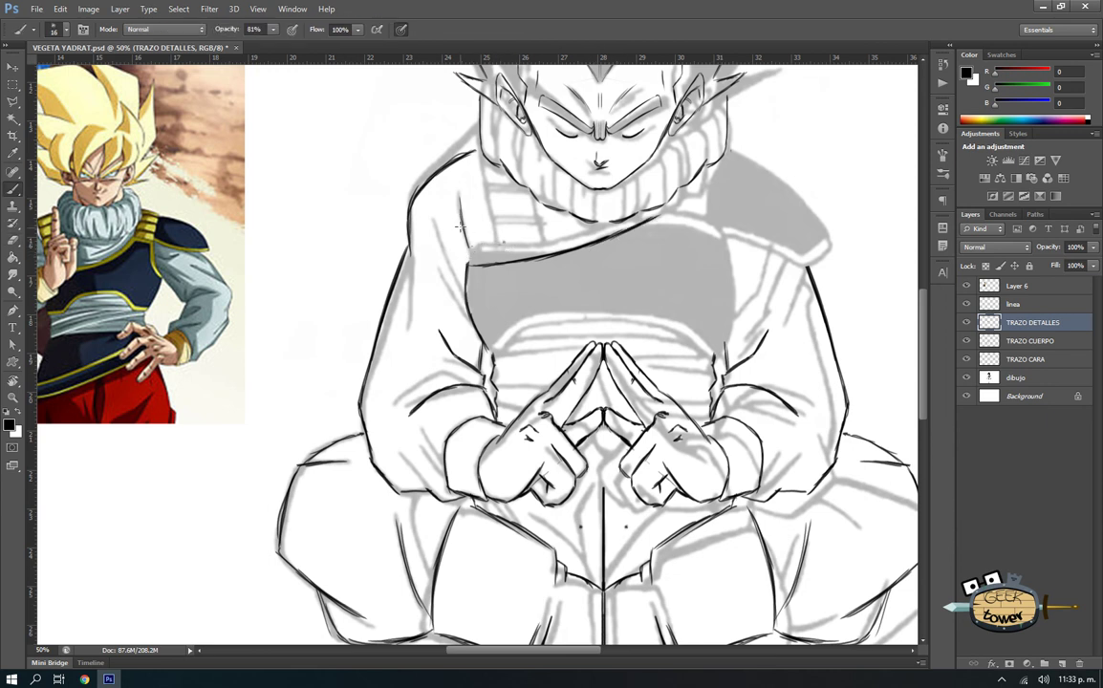
pyautogui.moveTo(417, 201)
pyautogui.mouseDown()
pyautogui.moveTo(427, 244)
pyautogui.moveTo(461, 291)
pyautogui.mouseUp()
pyautogui.moveTo(445, 243); pyautogui.dragTo(451, 303)
pyautogui.moveTo(402, 269); pyautogui.dragTo(435, 302)
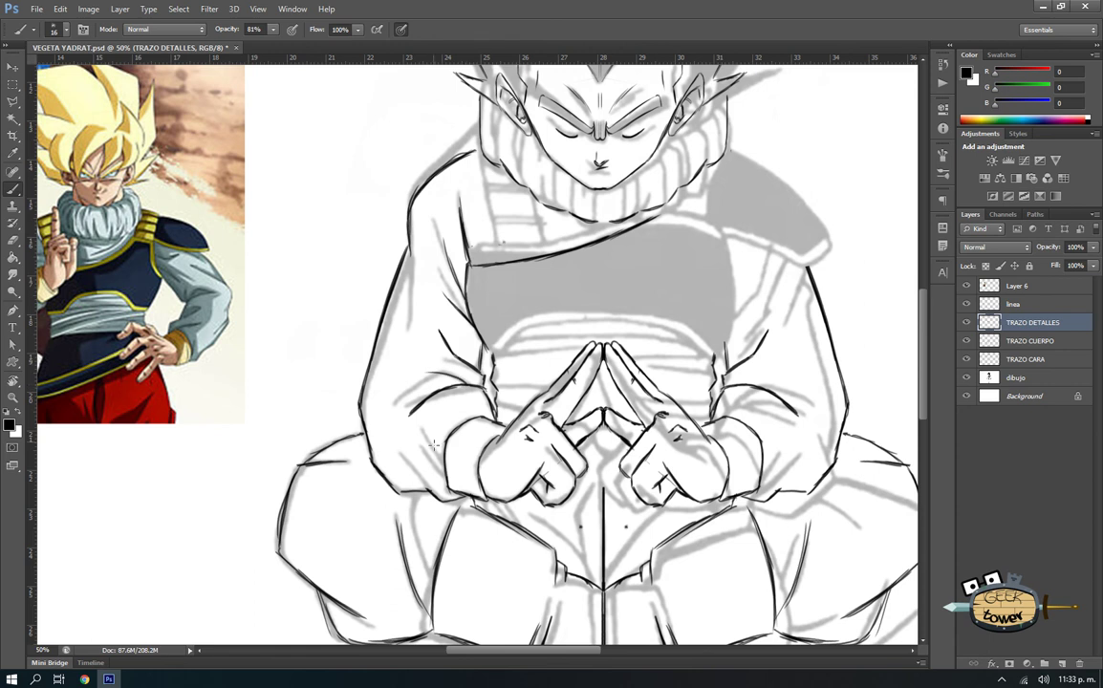
pyautogui.moveTo(432, 428)
pyautogui.mouseDown()
pyautogui.moveTo(451, 493)
pyautogui.moveTo(412, 475)
pyautogui.mouseUp()
pyautogui.moveTo(364, 400); pyautogui.dragTo(399, 258)
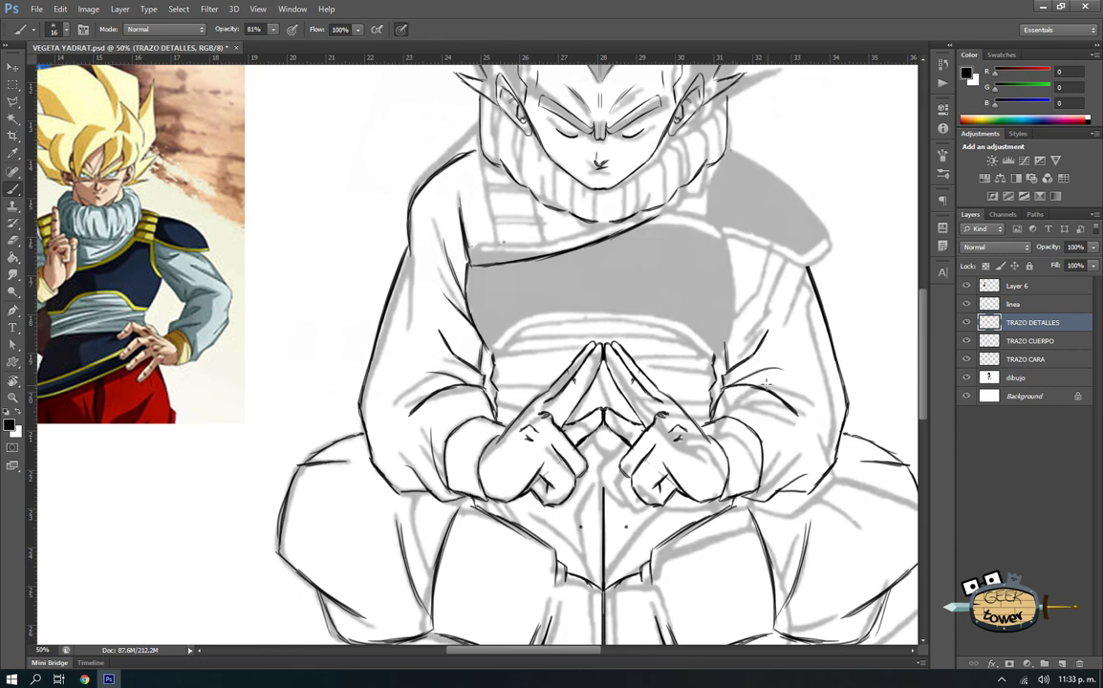
# - Add short strokes on the right sleeve, below the right cuff and on the right knee
pyautogui.moveTo(735, 384)
pyautogui.mouseDown()
pyautogui.moveTo(775, 369)
pyautogui.moveTo(774, 391)
pyautogui.mouseUp()
pyautogui.moveTo(760, 525); pyautogui.dragTo(784, 559)
pyautogui.moveTo(843, 510); pyautogui.dragTo(824, 483)
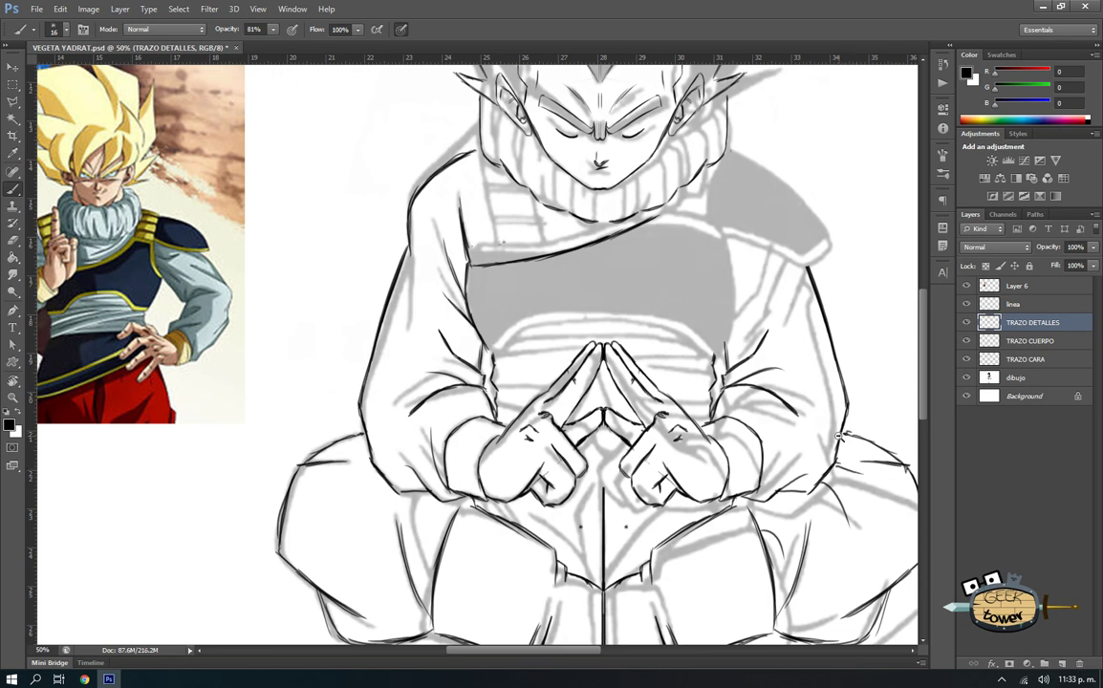
pyautogui.scroll(-1, 838, 437)
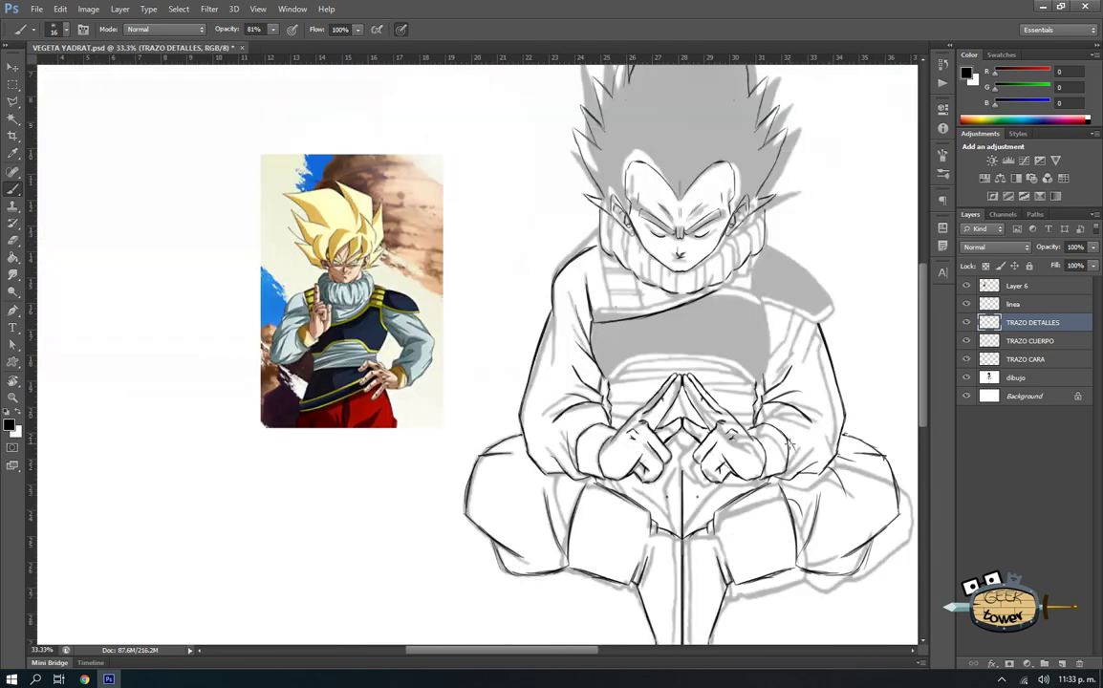
# - Hide the dibujo sketch and, on the linea layer, ink the crotch seam and hand junction
pyautogui.click(966, 378)
pyautogui.scroll(-1, 850, 294)
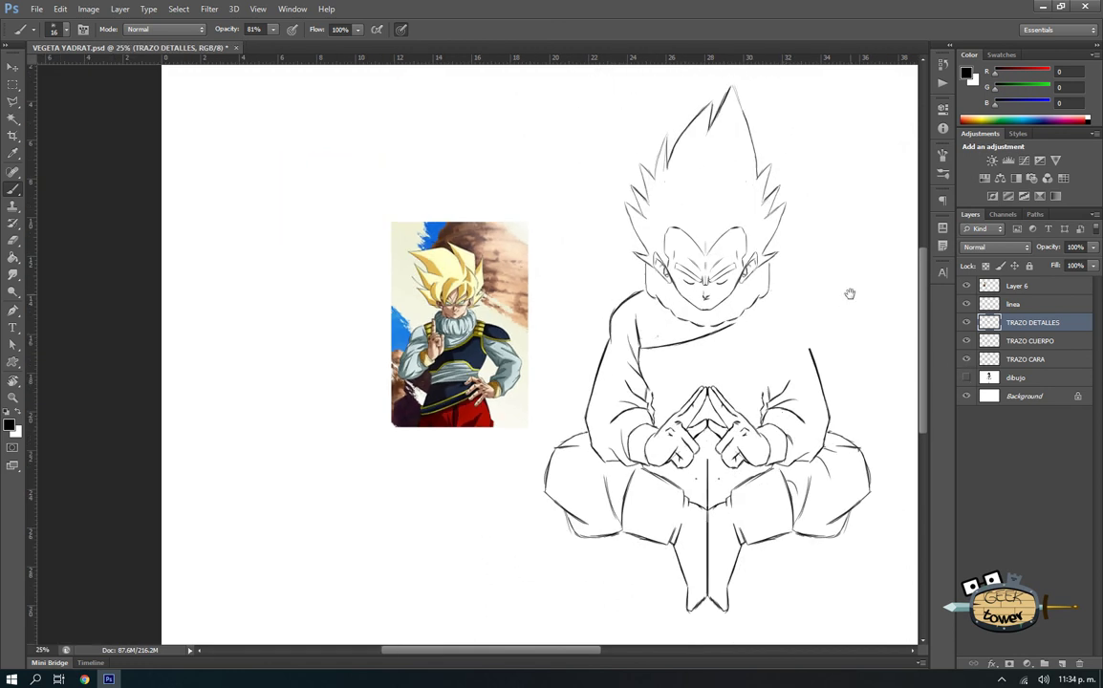
pyautogui.moveTo(696, 325); pyautogui.dragTo(595, 236)
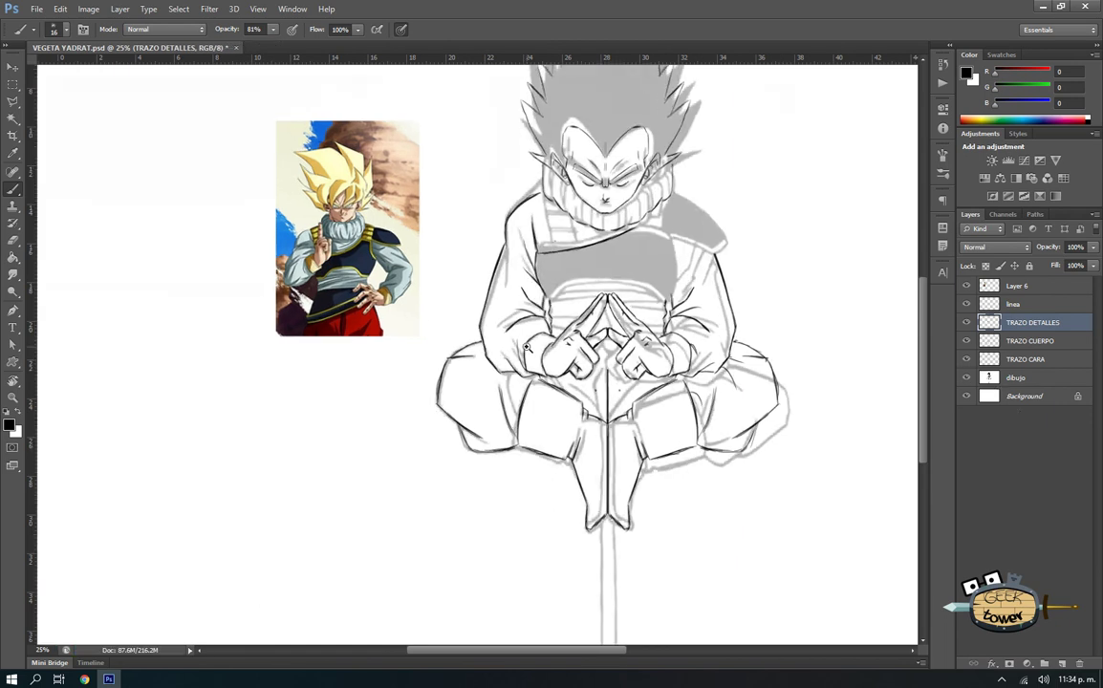
pyautogui.scroll(2, 526, 345)
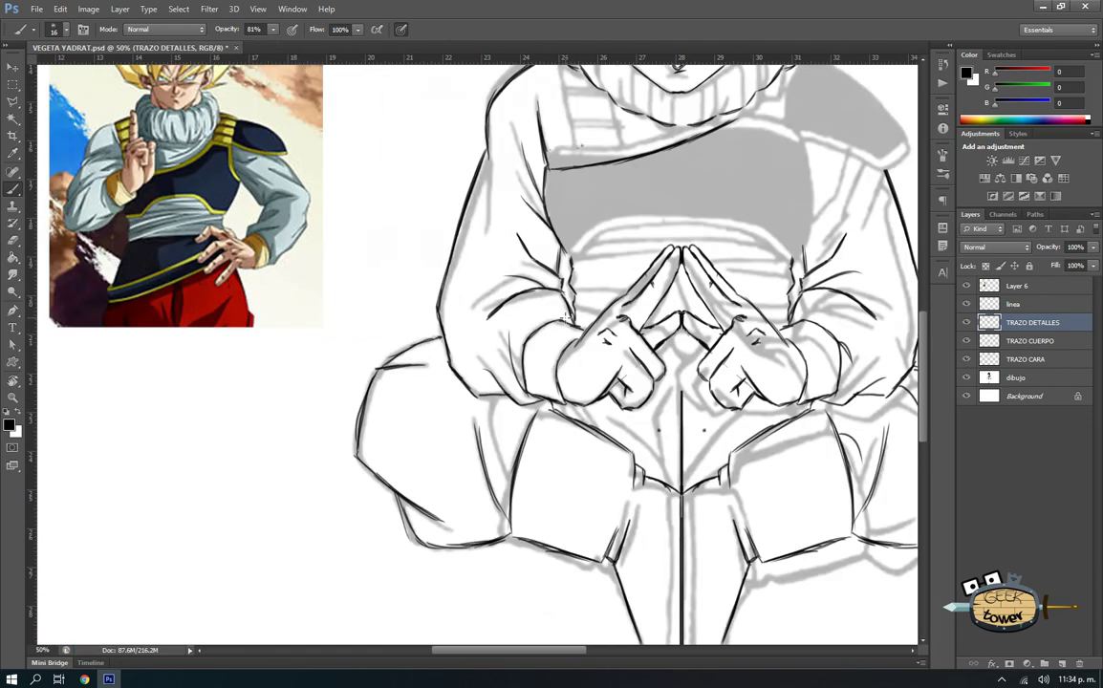
pyautogui.hotkey('alt', ']')
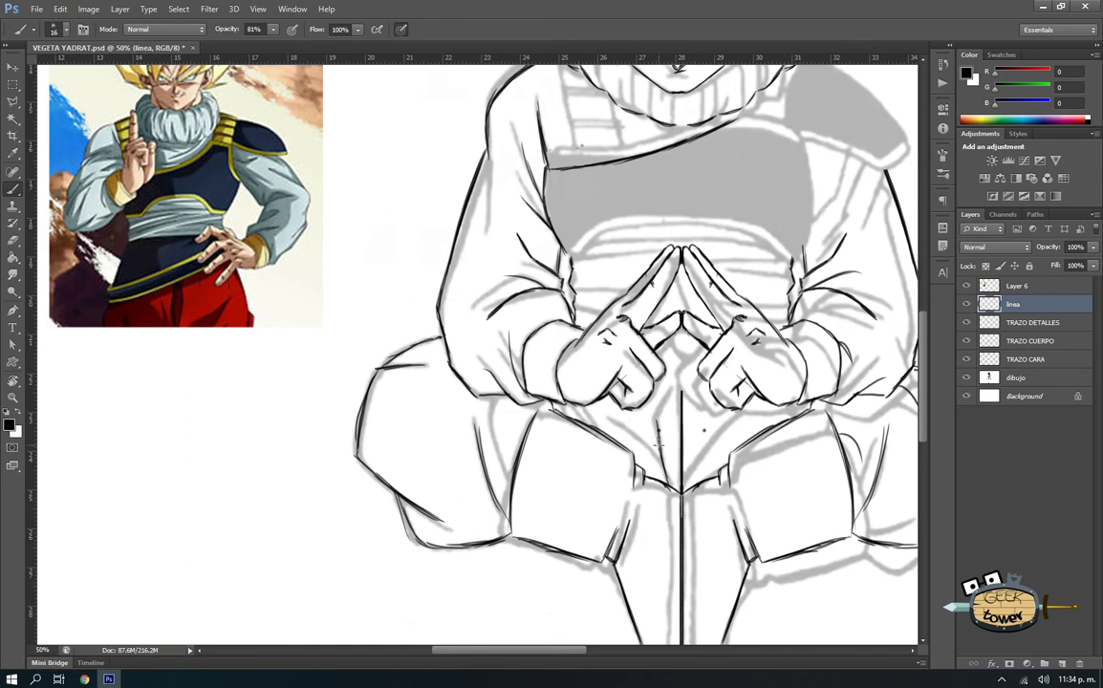
pyautogui.moveTo(659, 449); pyautogui.dragTo(662, 407)
pyautogui.moveTo(681, 398); pyautogui.dragTo(676, 373)
pyautogui.moveTo(667, 370); pyautogui.dragTo(697, 370)
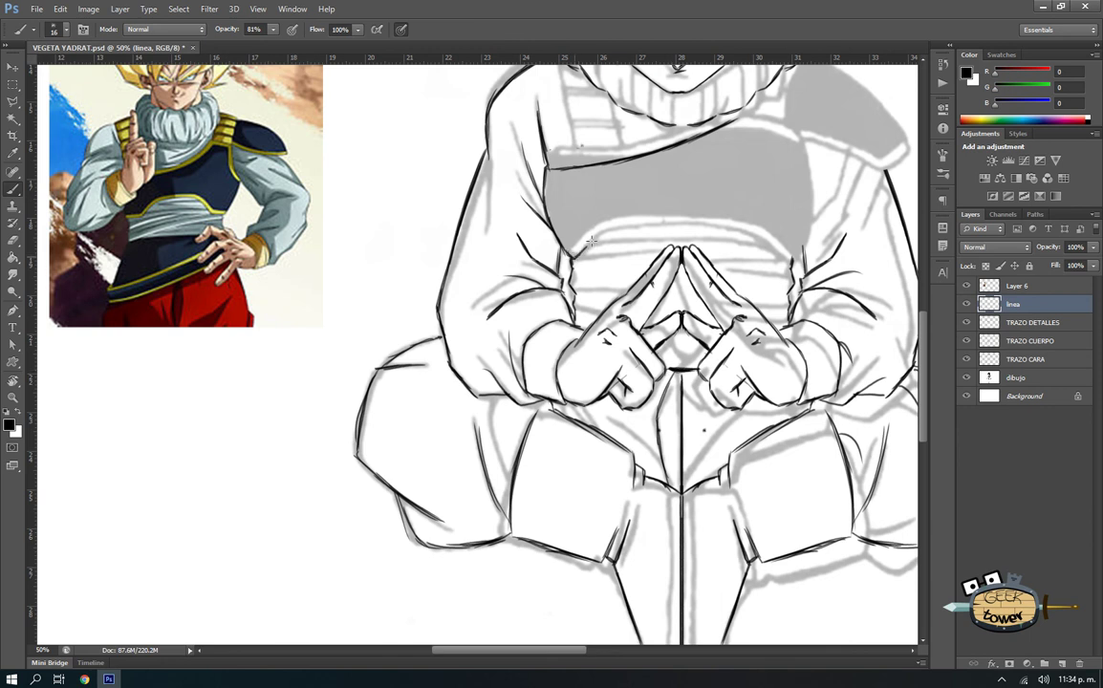
# - Ink the chest band's top edge, redrawing it higher and darkening its right end
pyautogui.moveTo(585, 240); pyautogui.dragTo(596, 238)
pyautogui.moveTo(585, 233); pyautogui.dragTo(701, 221)
pyautogui.hotkey('ctrl', 'z')
pyautogui.moveTo(579, 233); pyautogui.dragTo(722, 210)
pyautogui.moveTo(596, 206); pyautogui.dragTo(652, 196)
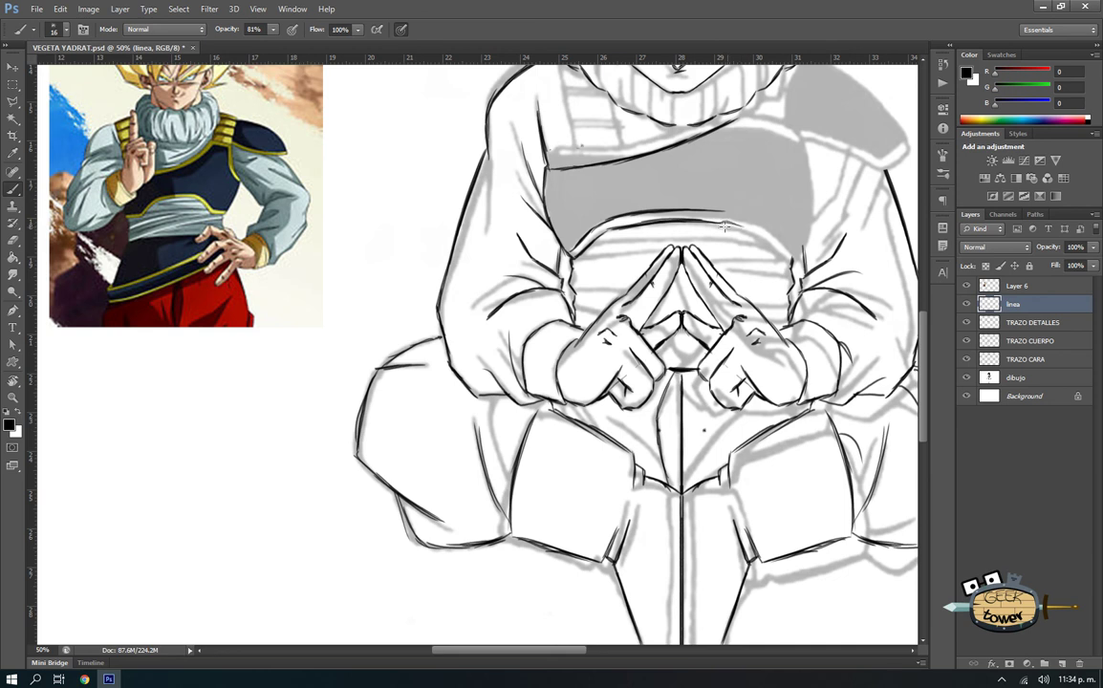
pyautogui.moveTo(646, 203)
pyautogui.mouseDown()
pyautogui.moveTo(751, 230)
pyautogui.moveTo(712, 232)
pyautogui.moveTo(745, 227)
pyautogui.mouseUp()
pyautogui.moveTo(660, 200); pyautogui.dragTo(777, 232)
# - Ink the collar extension, the shoulder pad's right edge, the chest band's top-left edge and the left sleeve
pyautogui.scroll(2, 739, 141)
pyautogui.scroll(1, 742, 148)
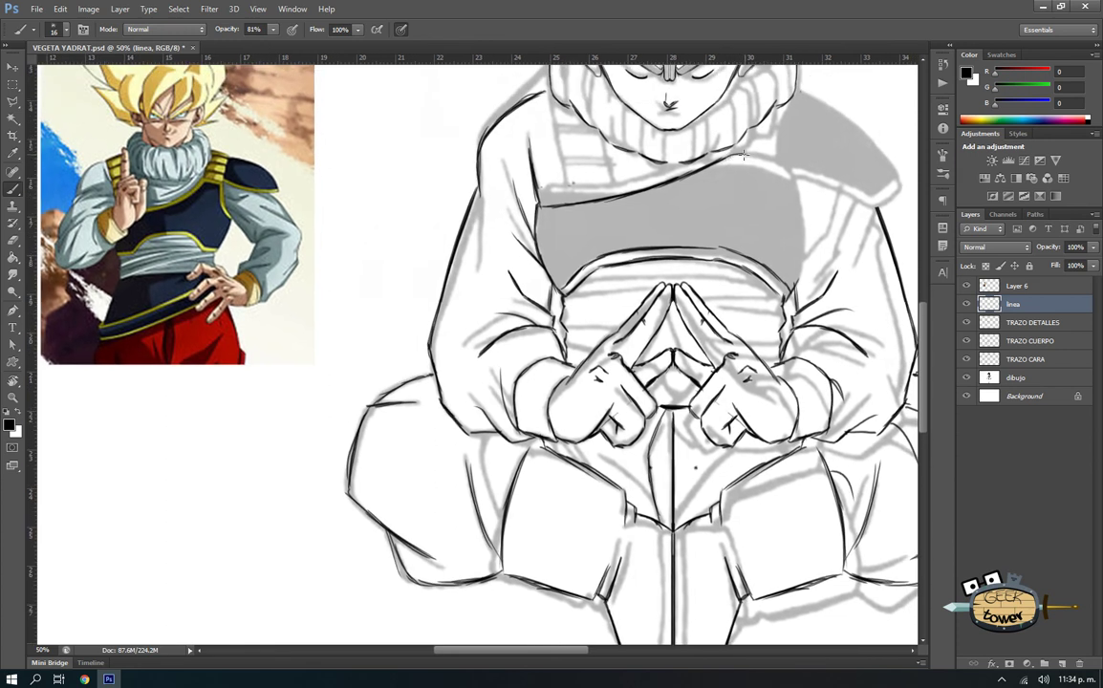
pyautogui.moveTo(743, 154); pyautogui.dragTo(780, 161)
pyautogui.moveTo(784, 159); pyautogui.dragTo(801, 278)
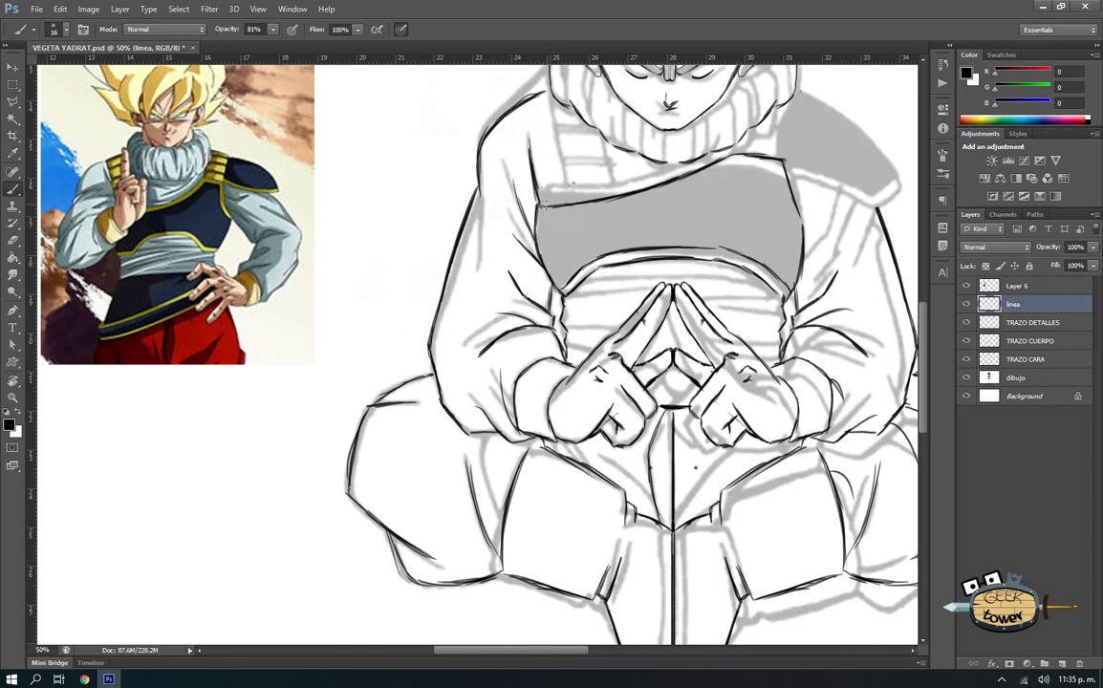
pyautogui.moveTo(538, 206)
pyautogui.mouseDown()
pyautogui.moveTo(716, 172)
pyautogui.moveTo(666, 181)
pyautogui.mouseUp()
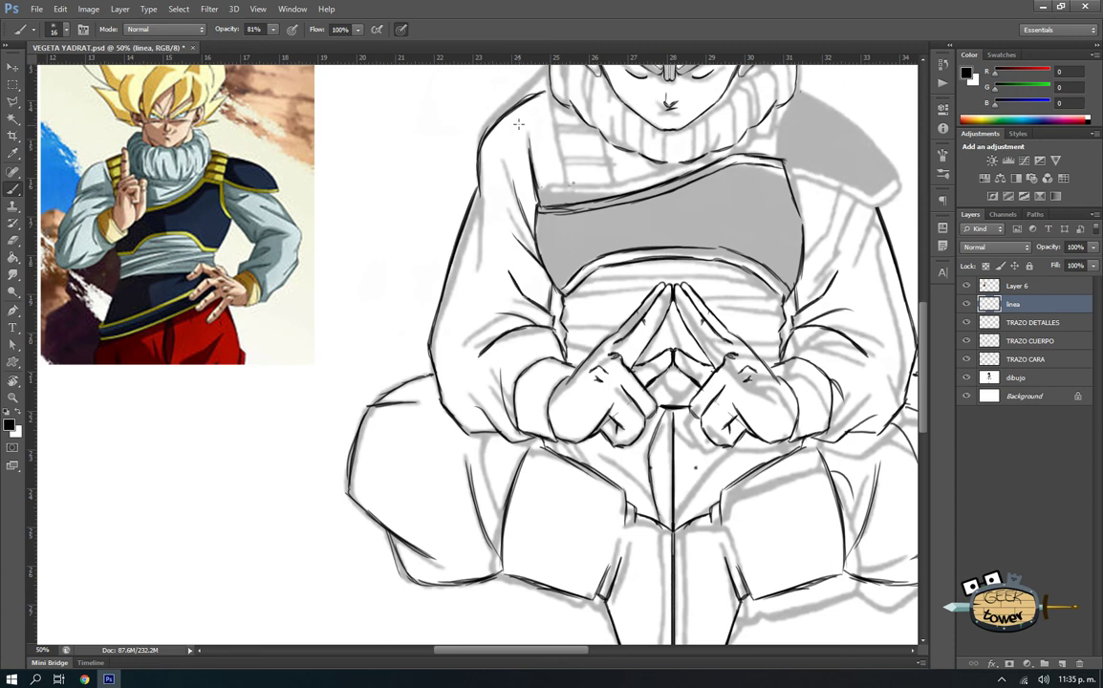
pyautogui.moveTo(520, 108); pyautogui.dragTo(541, 193)
# - Draw creases on both sides of the centre seam below the clasped hands
pyautogui.keyDown('alt'); pyautogui.scroll(-1, 592, 268); pyautogui.keyUp('alt')
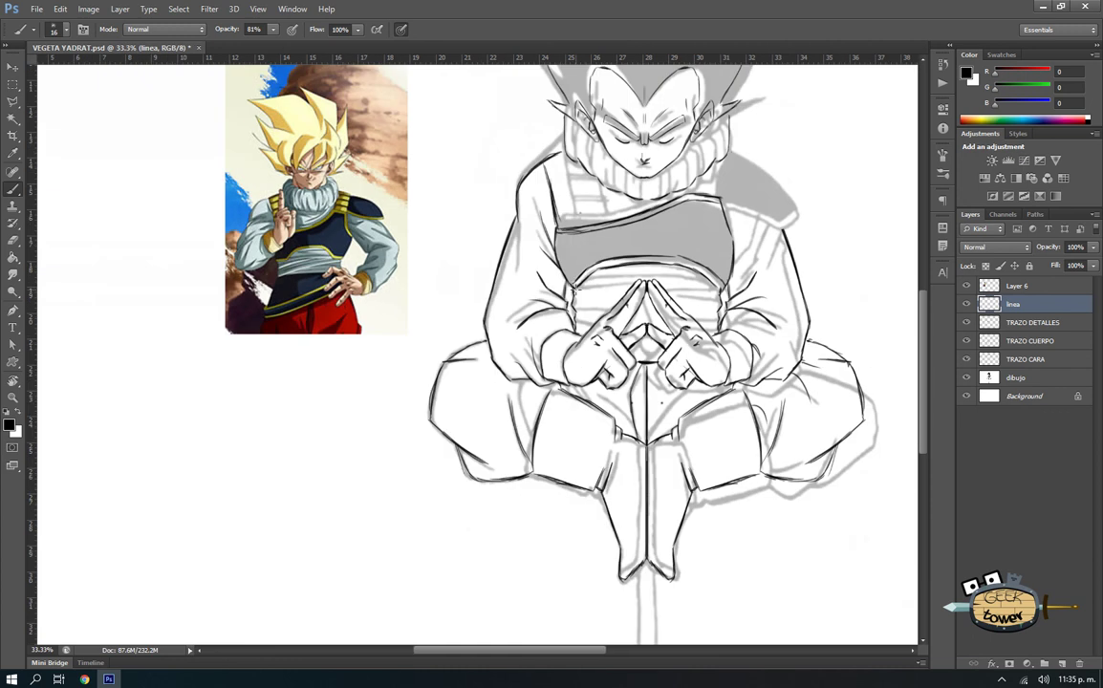
pyautogui.keyDown('alt'); pyautogui.scroll(2, 642, 426); pyautogui.keyUp('alt')
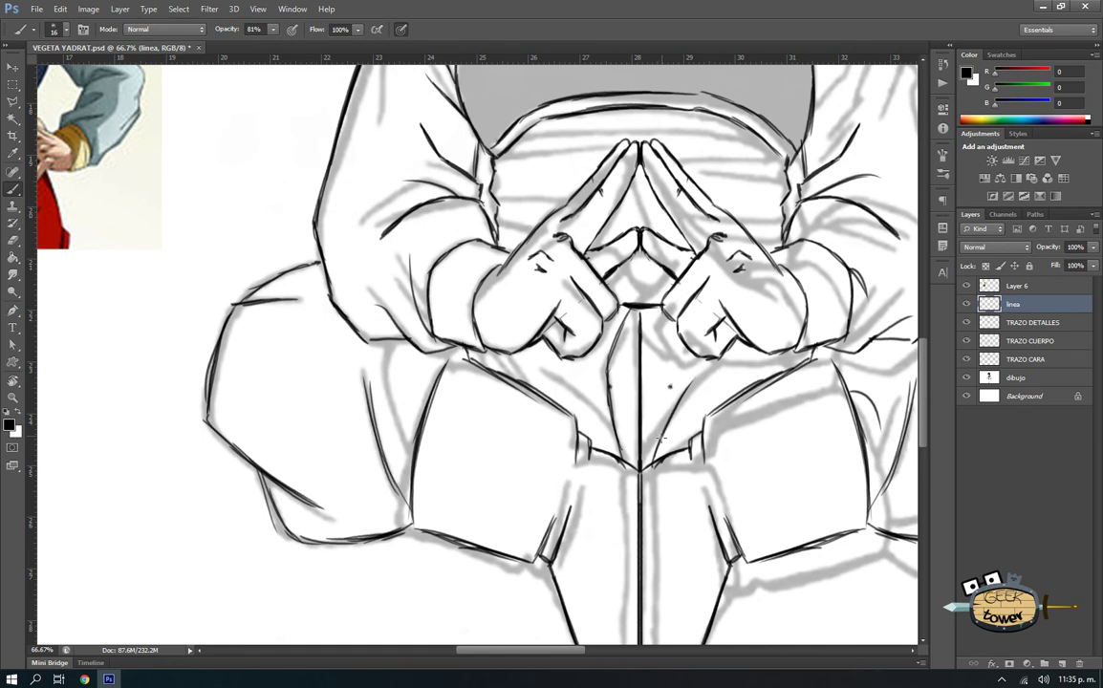
pyautogui.moveTo(656, 463); pyautogui.dragTo(690, 381)
pyautogui.moveTo(605, 392)
pyautogui.mouseDown()
pyautogui.moveTo(620, 454)
pyautogui.moveTo(618, 381)
pyautogui.mouseUp()
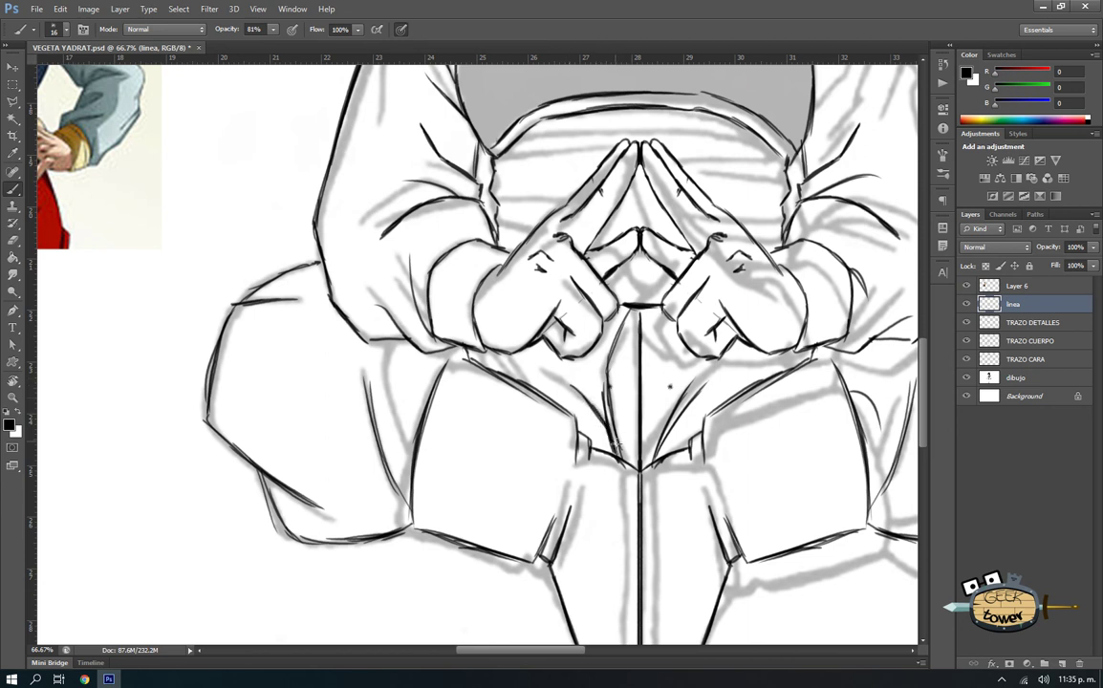
pyautogui.scroll(-2, 611, 382)
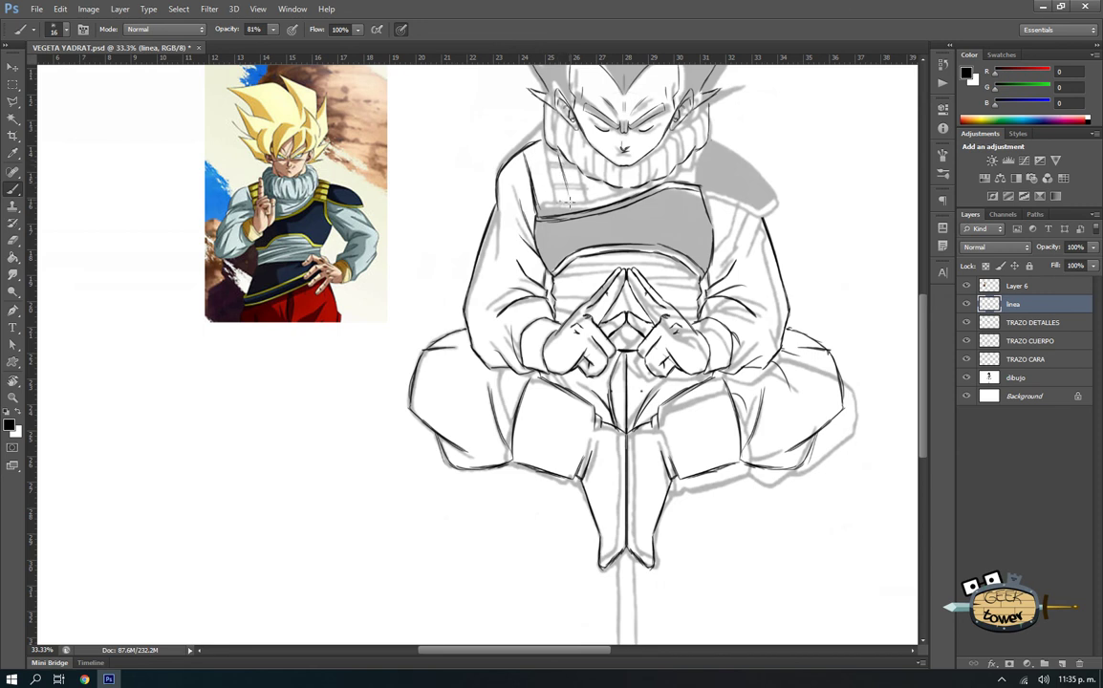
# - Ink the top of the left shoulder, going over the line twice
pyautogui.scroll(2, 524, 175)
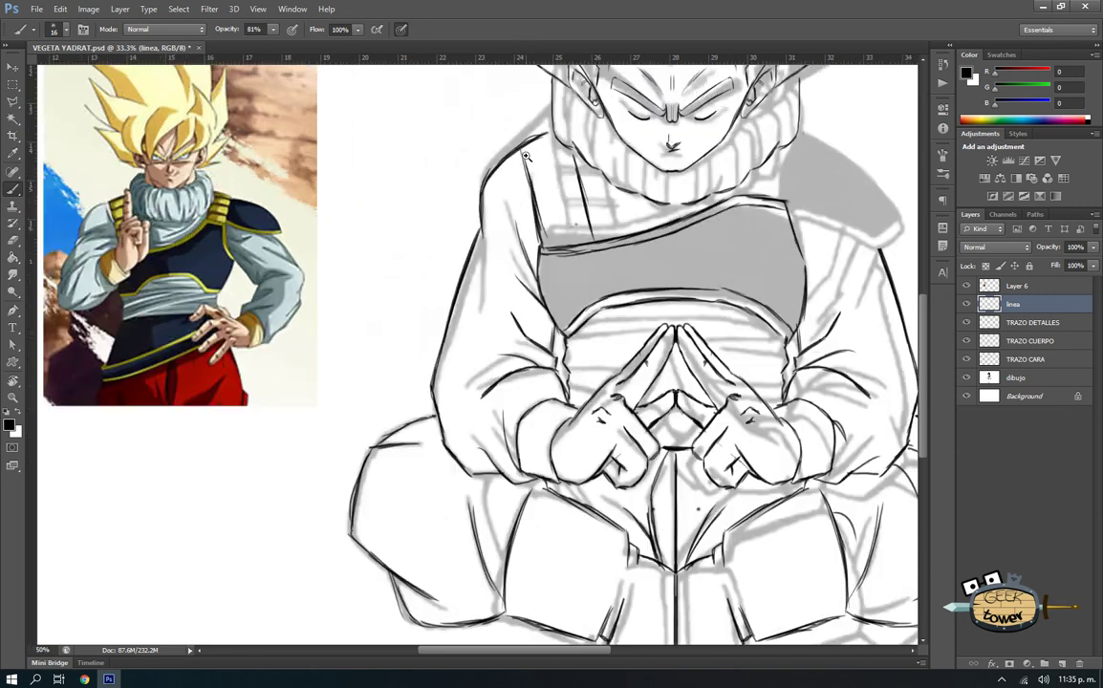
pyautogui.press('e')
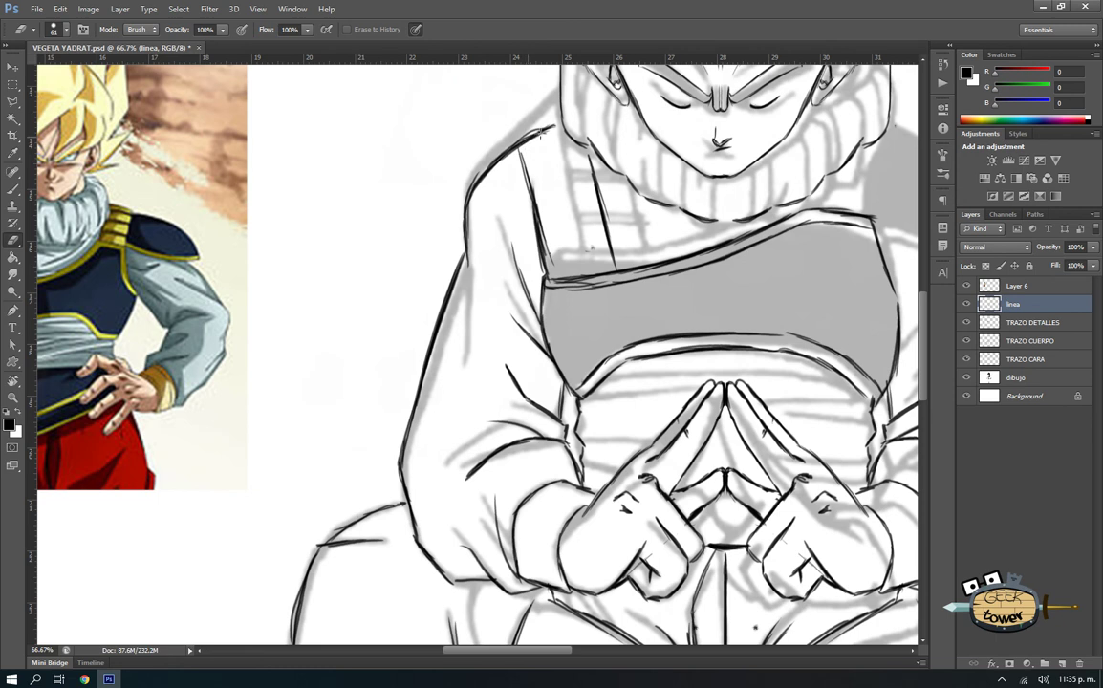
pyautogui.press('b')
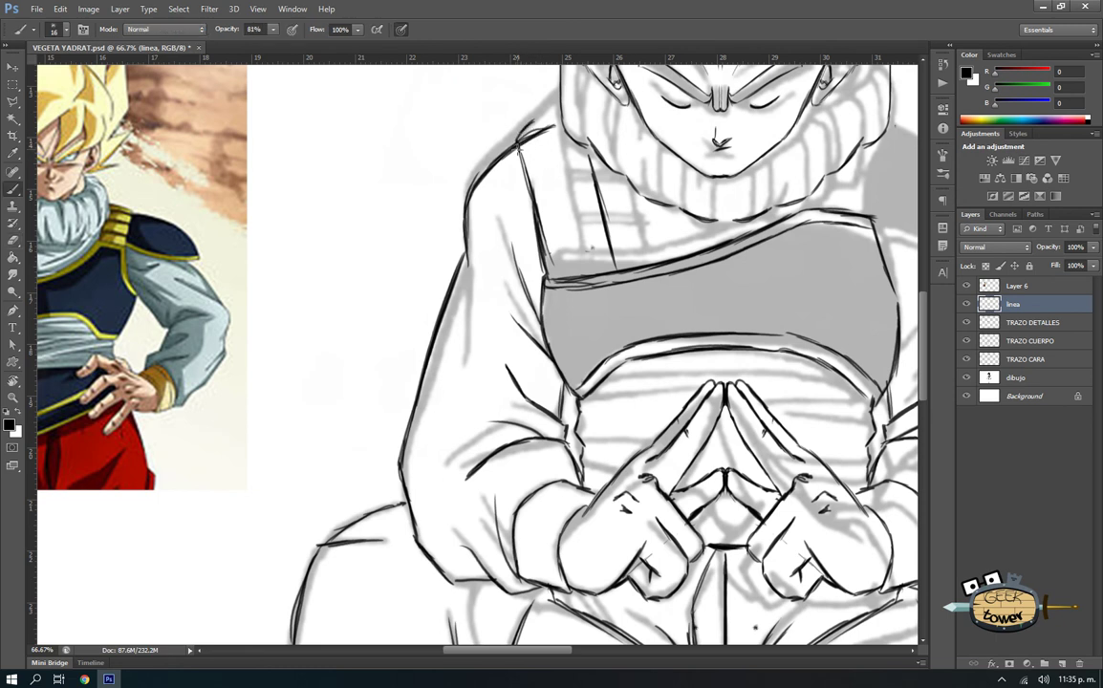
pyautogui.scroll(1, 517, 141)
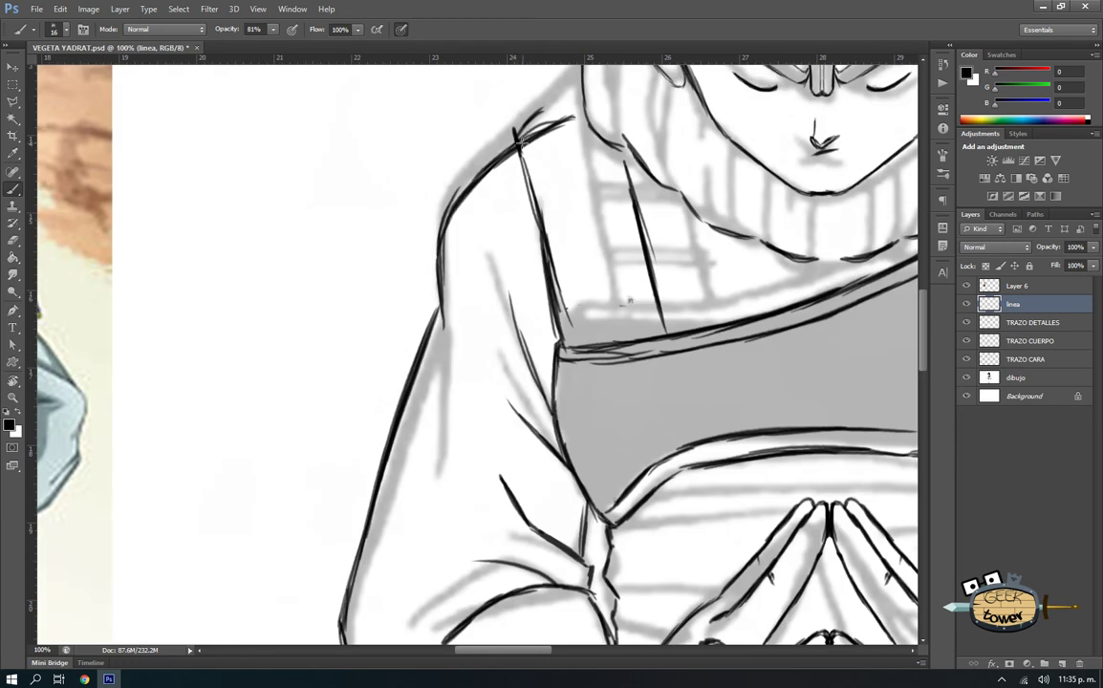
pyautogui.moveTo(514, 131); pyautogui.dragTo(579, 98)
pyautogui.moveTo(526, 125); pyautogui.dragTo(570, 103)
# - Erase doubled shoulder marks on TRAZO CUERPO and a stray vertical stroke on TRAZO DETALLES
pyautogui.click(1030, 340)
pyautogui.press('e')
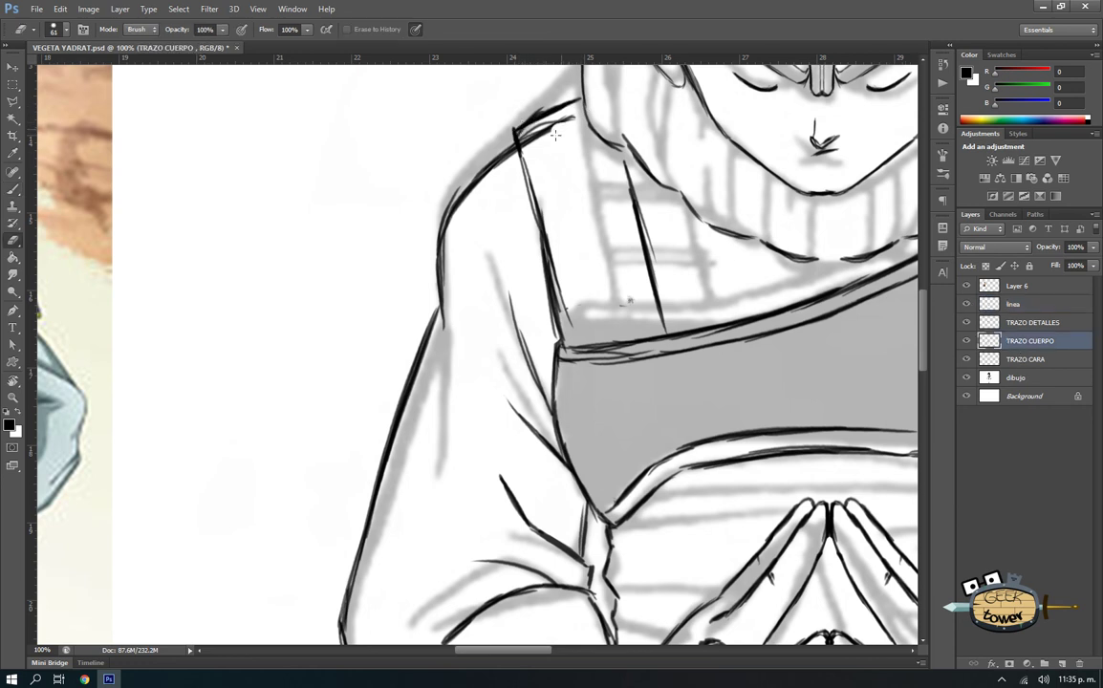
pyautogui.moveTo(551, 128); pyautogui.dragTo(533, 133)
pyautogui.click(1032, 322)
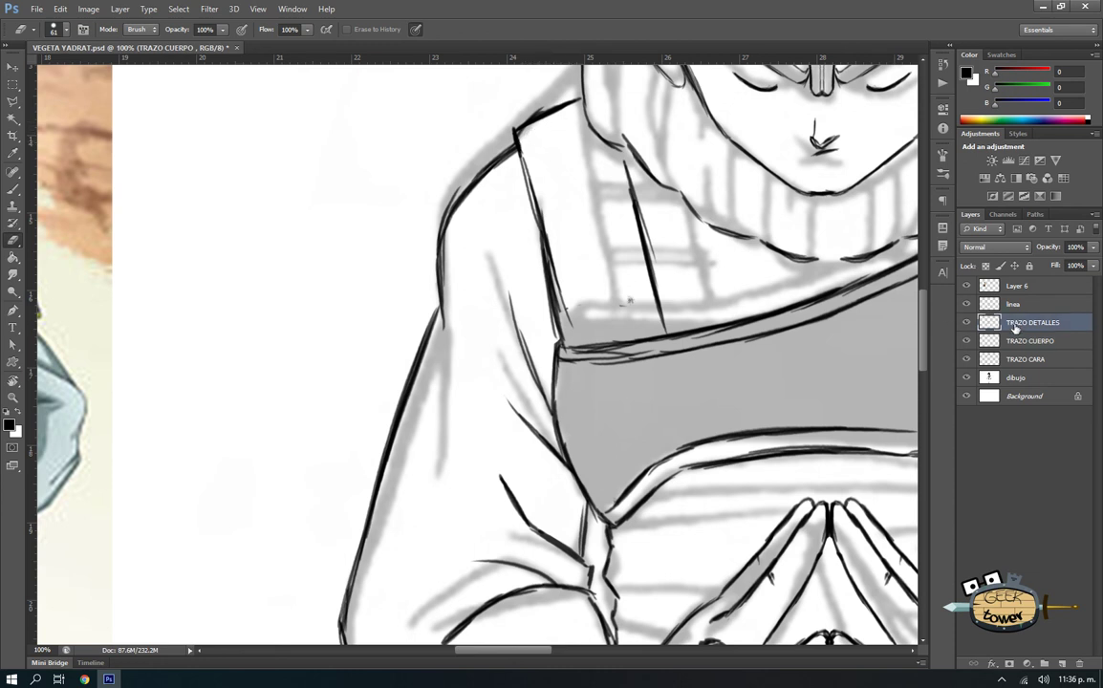
pyautogui.press('b')
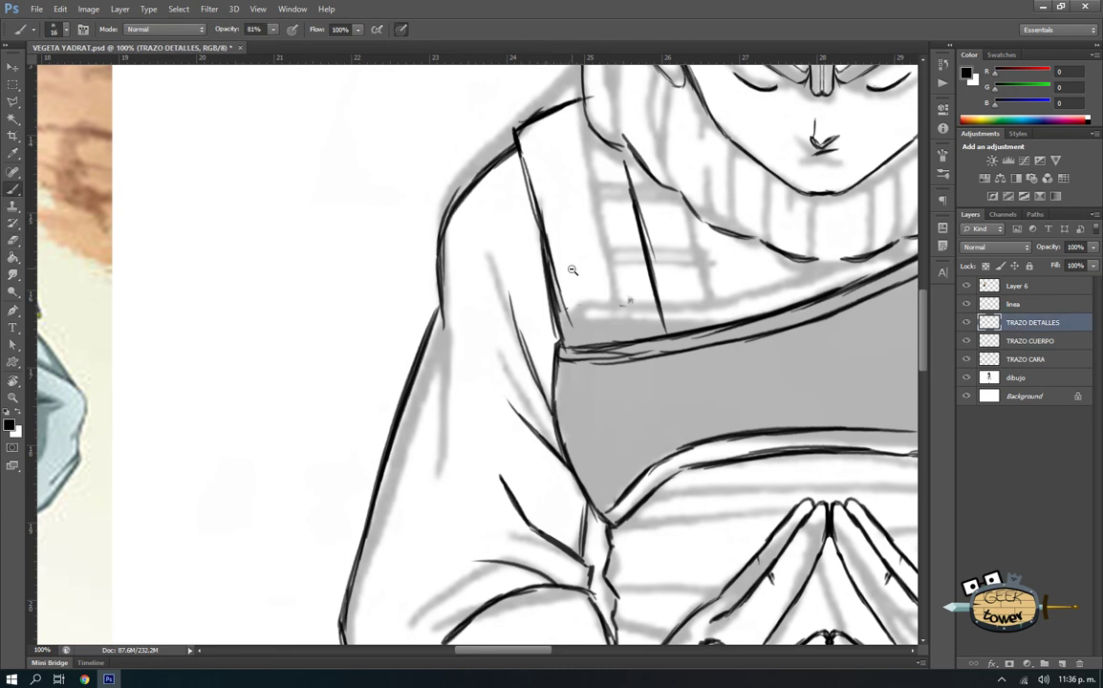
pyautogui.press('e')
pyautogui.moveTo(569, 302); pyautogui.dragTo(555, 263)
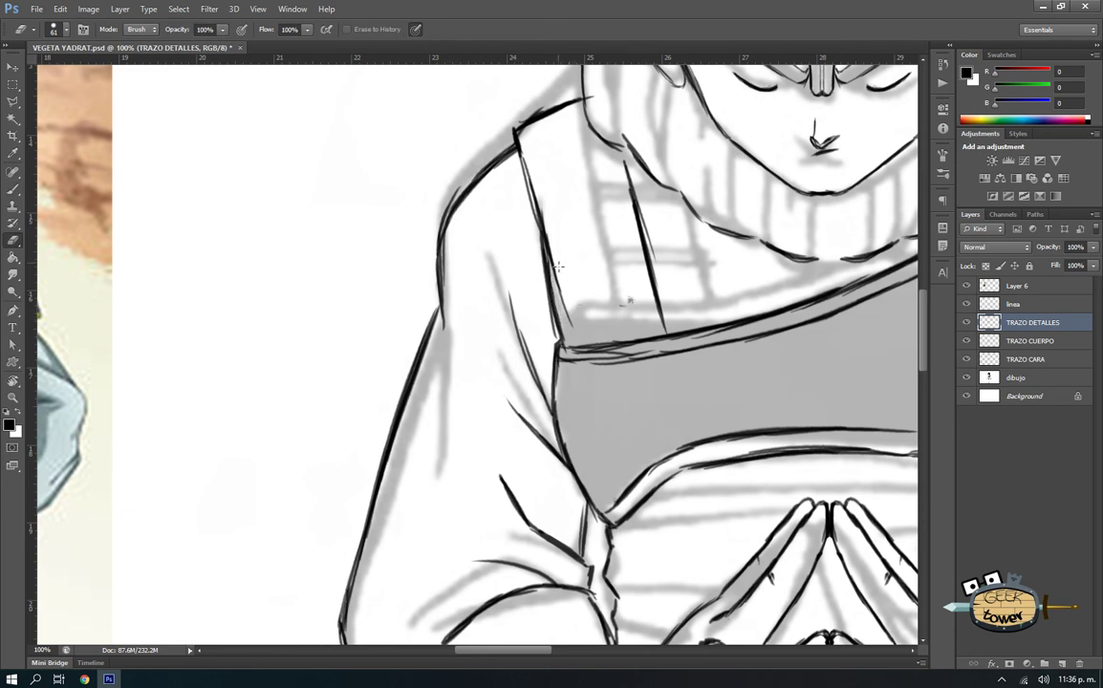
# - Hide and re-show TRAZO DETALLES to compare, then make the linea layer active
pyautogui.hotkey('alt', '[')
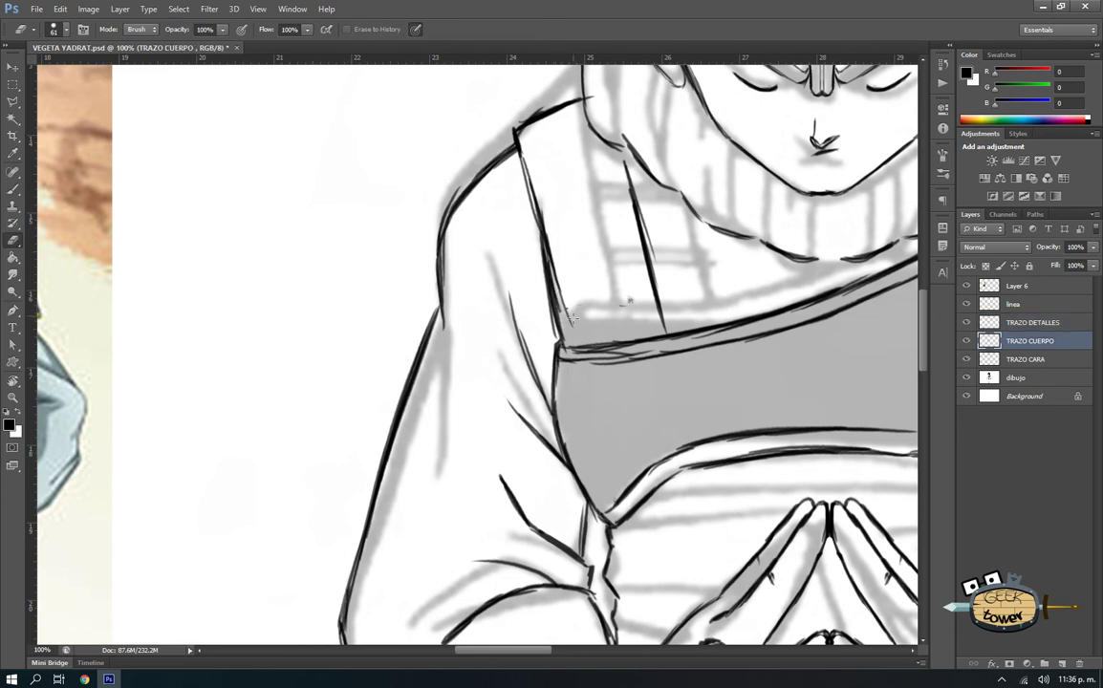
pyautogui.click(966, 322)
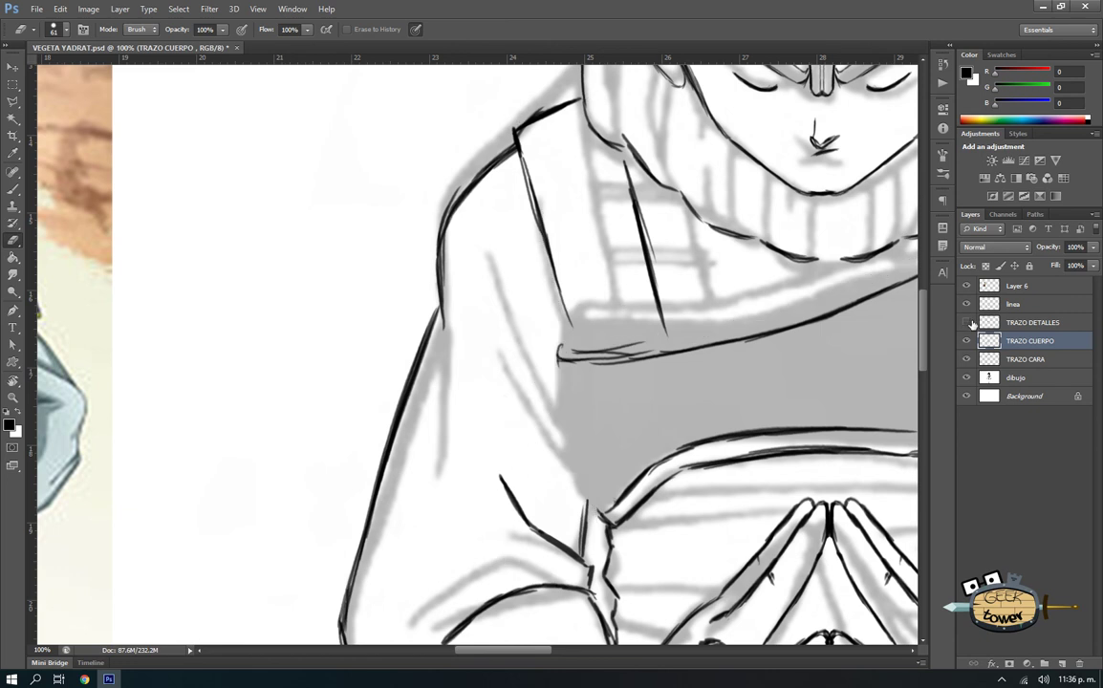
pyautogui.click(966, 322)
pyautogui.hotkey('alt', ']')
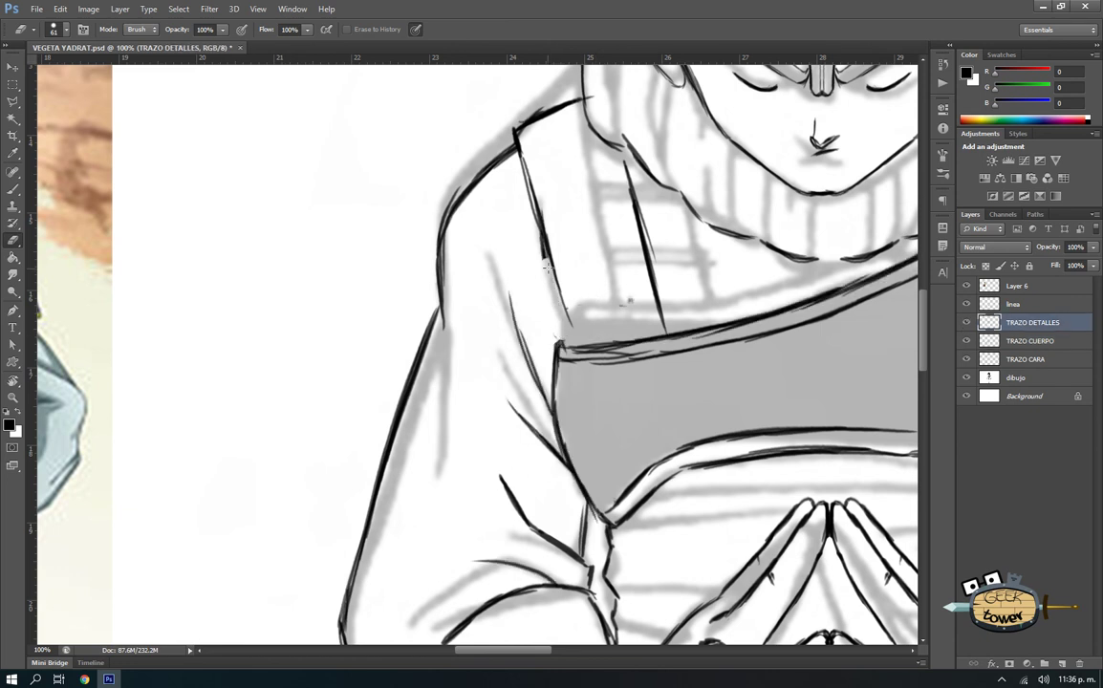
pyautogui.click(985, 306)
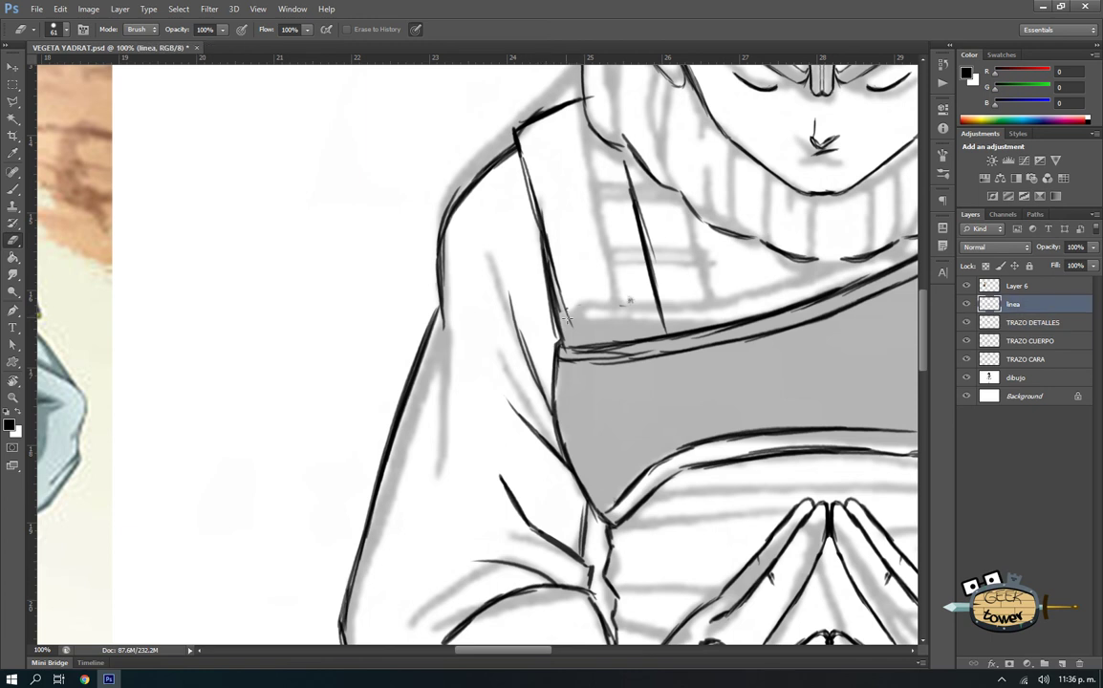
# - Ink the robe's left fold line and thicken the upper right fold with the Brush
pyautogui.press('b')
pyautogui.moveTo(517, 130); pyautogui.dragTo(556, 336)
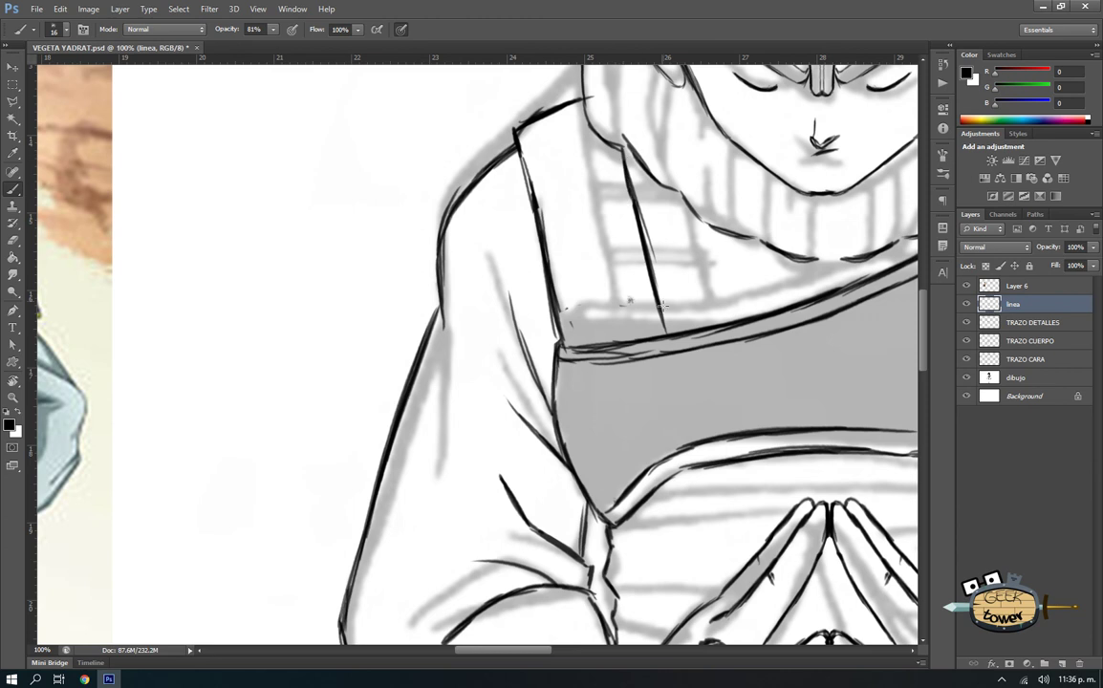
pyautogui.moveTo(623, 143); pyautogui.dragTo(654, 207)
pyautogui.moveTo(626, 146); pyautogui.dragTo(648, 230)
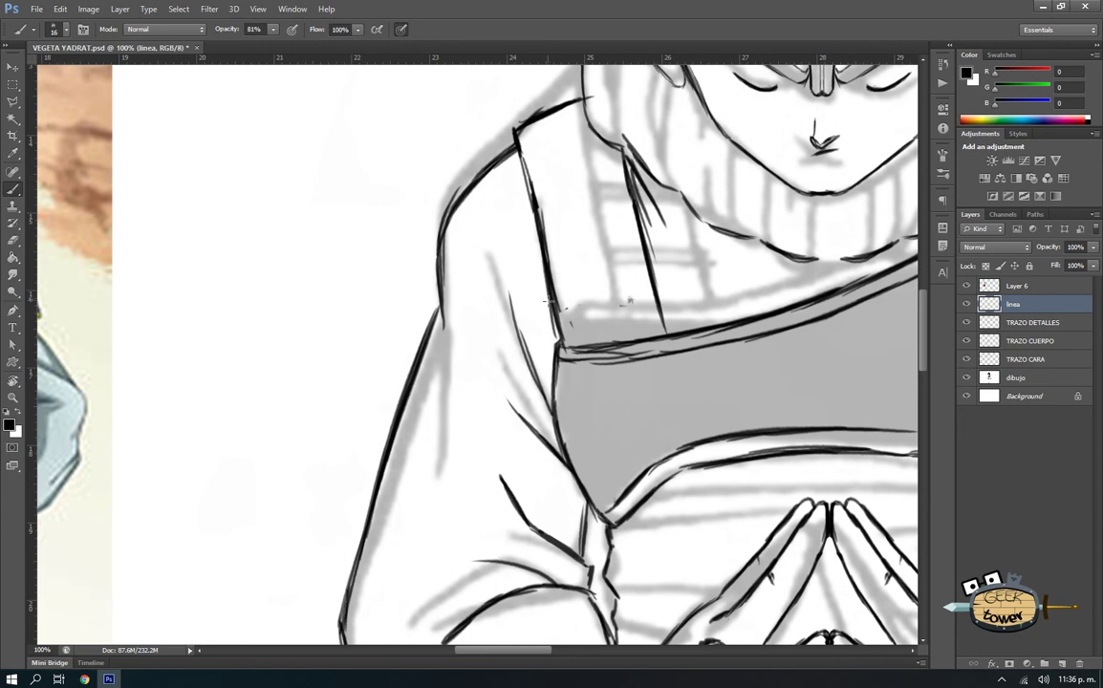
pyautogui.moveTo(531, 258); pyautogui.dragTo(555, 340)
# - Ink the right shoulder pad's outer line and top edge
pyautogui.keyDown('alt'); pyautogui.scroll(-1, 541, 359); pyautogui.keyUp('alt')
pyautogui.keyDown('alt'); pyautogui.scroll(-1, 540, 358); pyautogui.keyUp('alt')
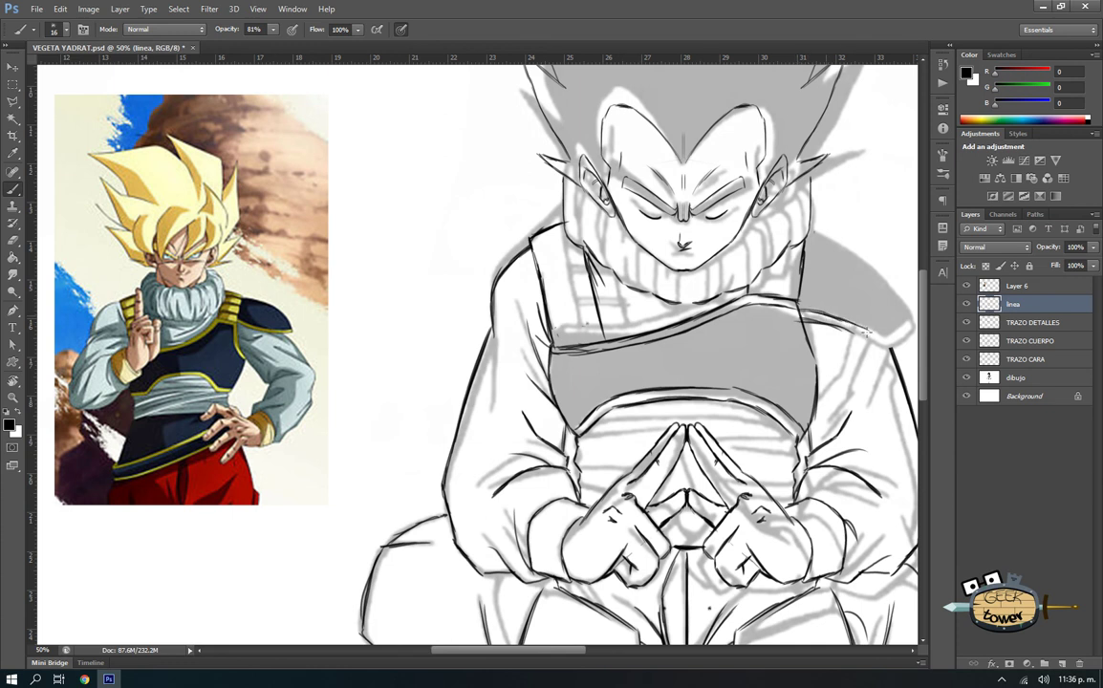
pyautogui.moveTo(803, 313); pyautogui.dragTo(884, 333)
pyautogui.moveTo(880, 346)
pyautogui.mouseDown()
pyautogui.moveTo(827, 342)
pyautogui.moveTo(853, 315)
pyautogui.mouseUp()
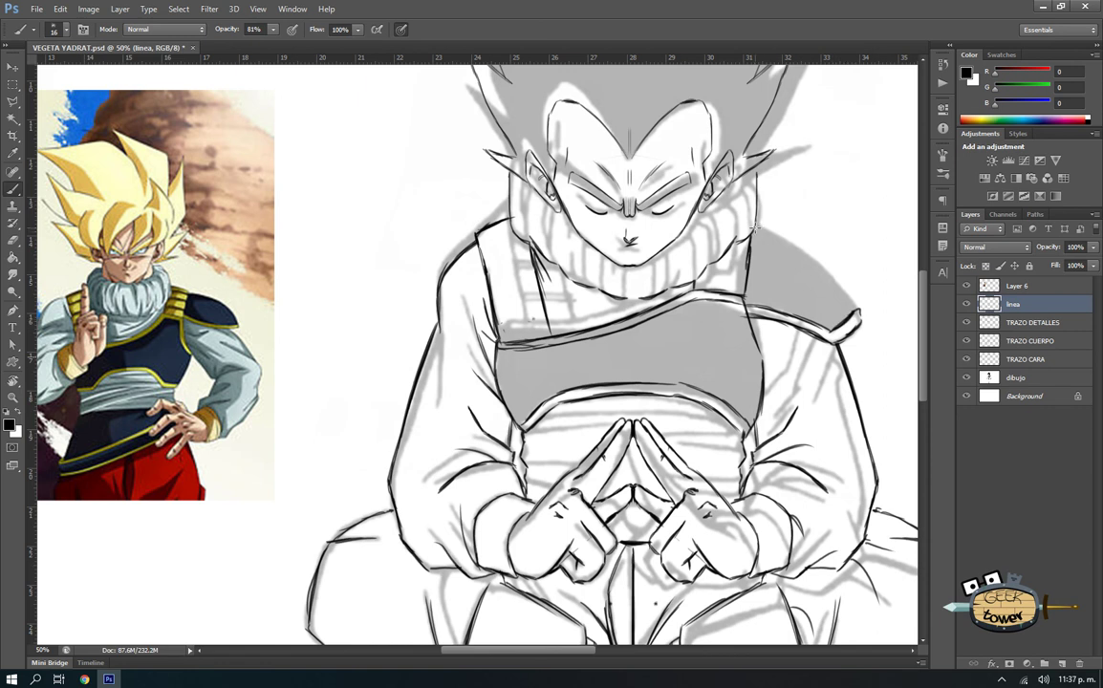
pyautogui.moveTo(756, 225); pyautogui.dragTo(825, 283)
pyautogui.moveTo(722, 222); pyautogui.dragTo(770, 278)
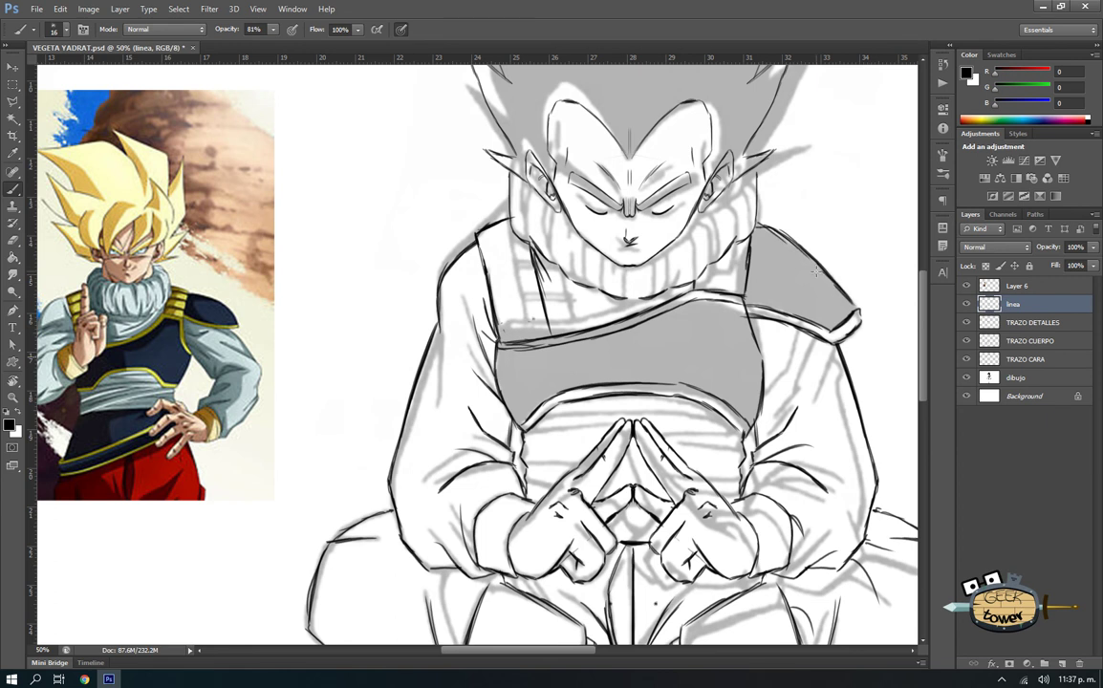
# - Ink the collar's short strokes plus its right and left edges
pyautogui.scroll(-1, 808, 264)
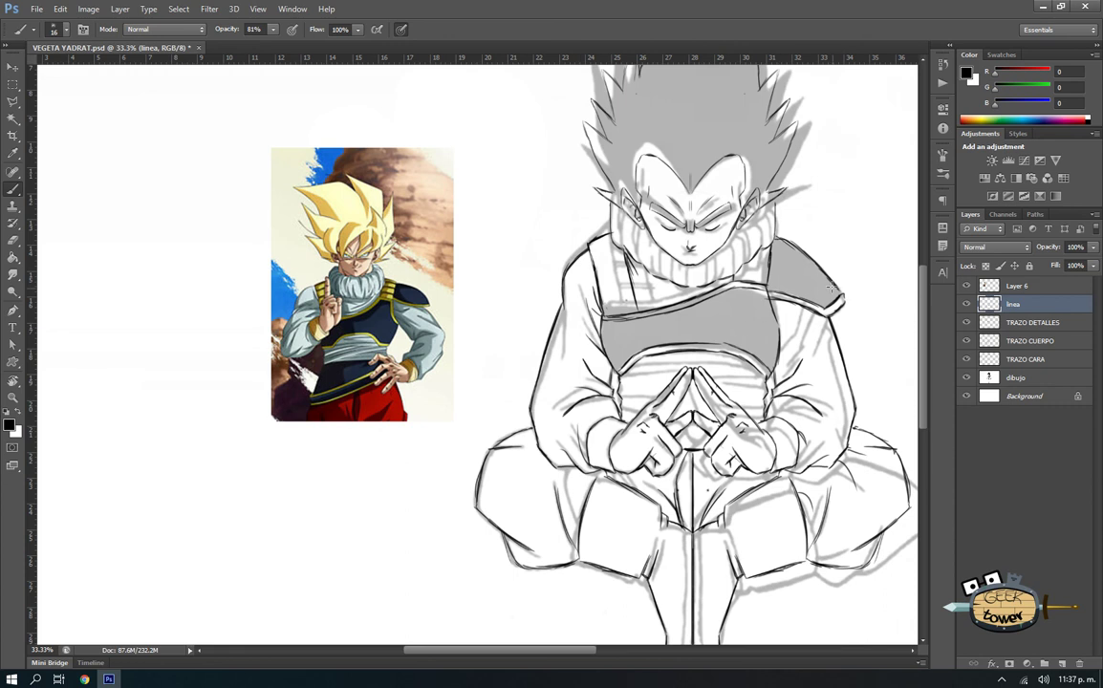
pyautogui.scroll(1, 670, 283)
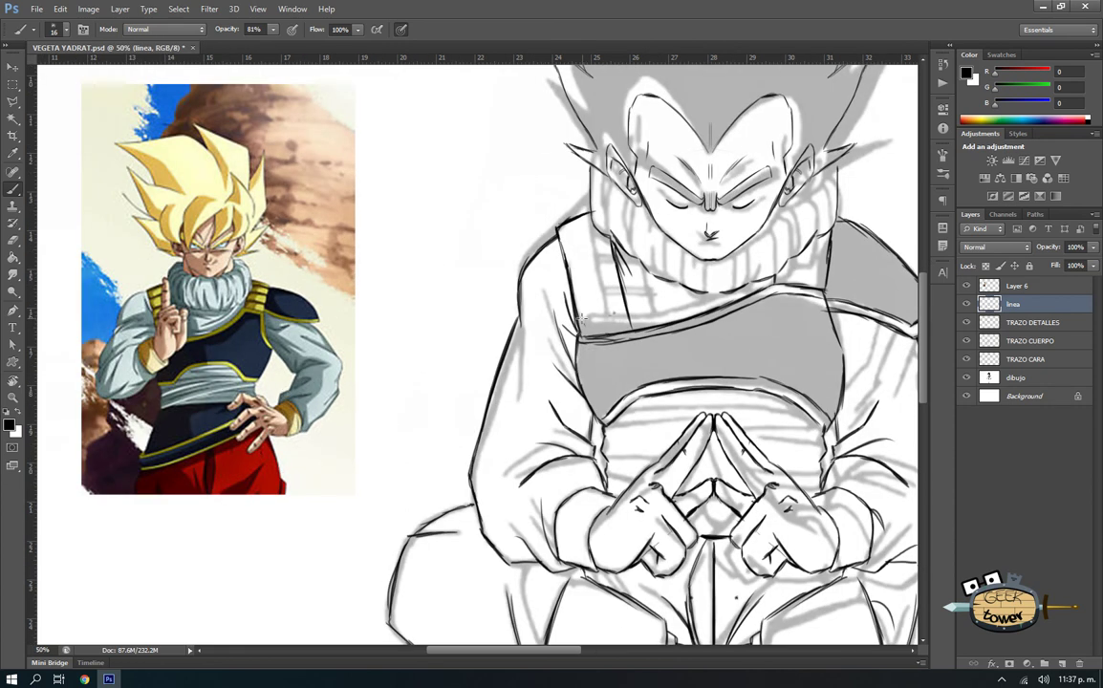
pyautogui.moveTo(581, 312); pyautogui.dragTo(618, 299)
pyautogui.moveTo(570, 275)
pyautogui.mouseDown()
pyautogui.moveTo(611, 255)
pyautogui.moveTo(582, 244)
pyautogui.mouseUp()
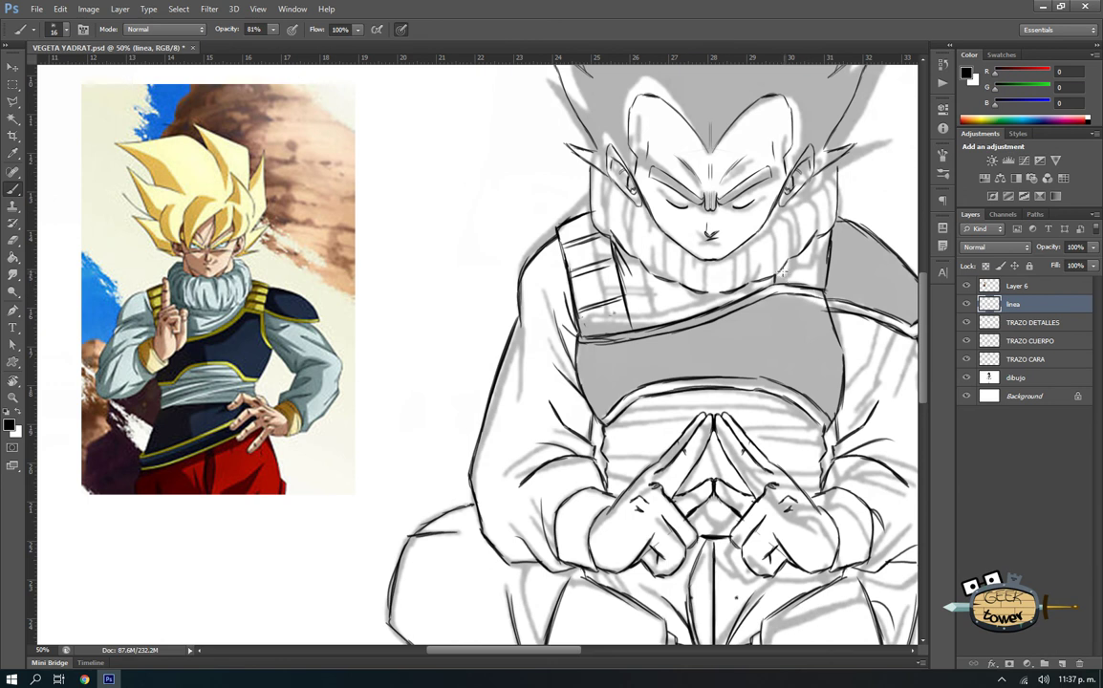
pyautogui.moveTo(774, 272); pyautogui.dragTo(828, 275)
pyautogui.moveTo(651, 223); pyautogui.dragTo(646, 252)
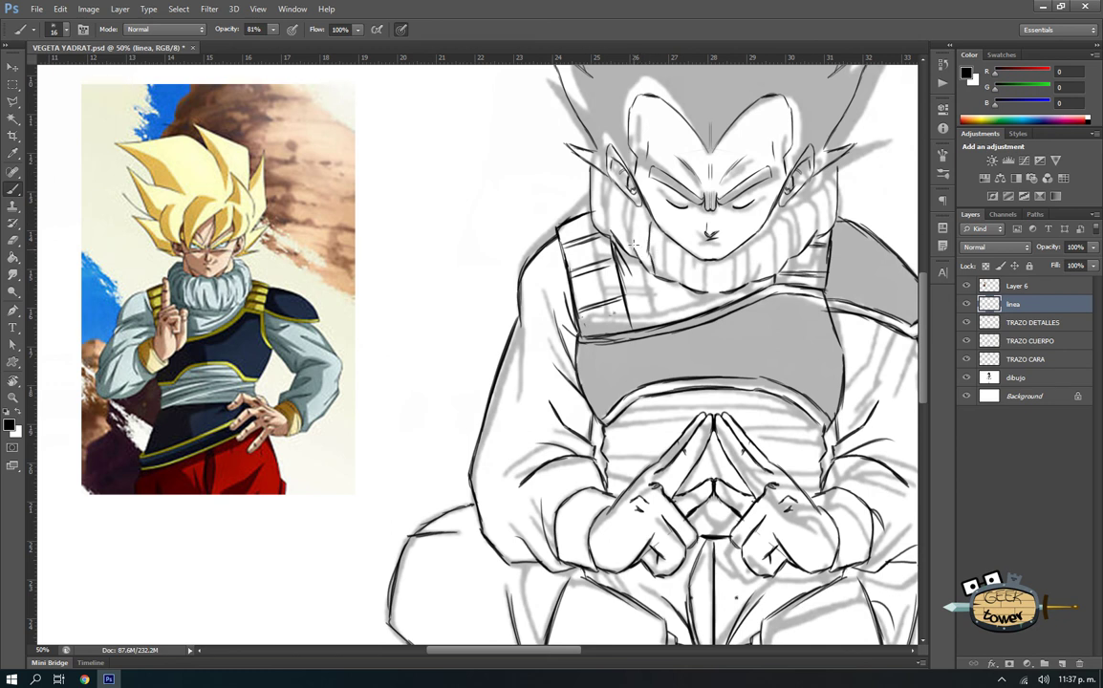
# - Draw the cheek line below the ear, a collar mark and a line beside the left ear
pyautogui.moveTo(617, 239); pyautogui.dragTo(610, 188)
pyautogui.moveTo(759, 245); pyautogui.dragTo(760, 260)
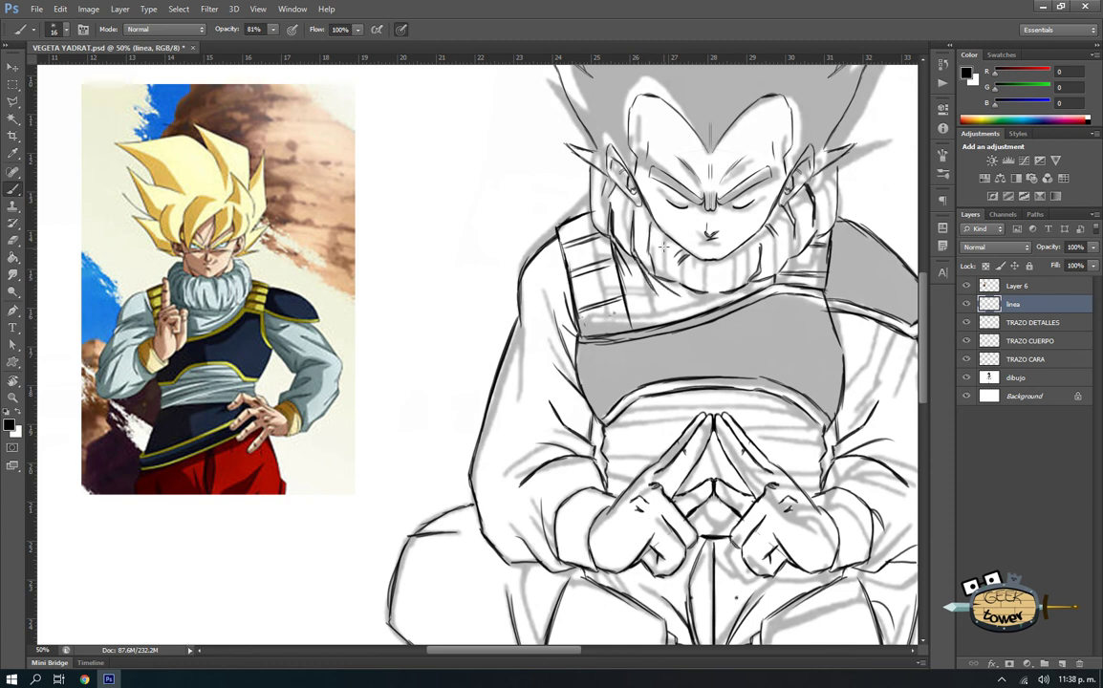
pyautogui.moveTo(585, 167); pyautogui.dragTo(586, 211)
# - Hide Layer 6's Goku reference, toggle the dibujo sketch to compare, then zoom into the torso
pyautogui.scroll(-1, 838, 211)
pyautogui.scroll(-1, 838, 211)
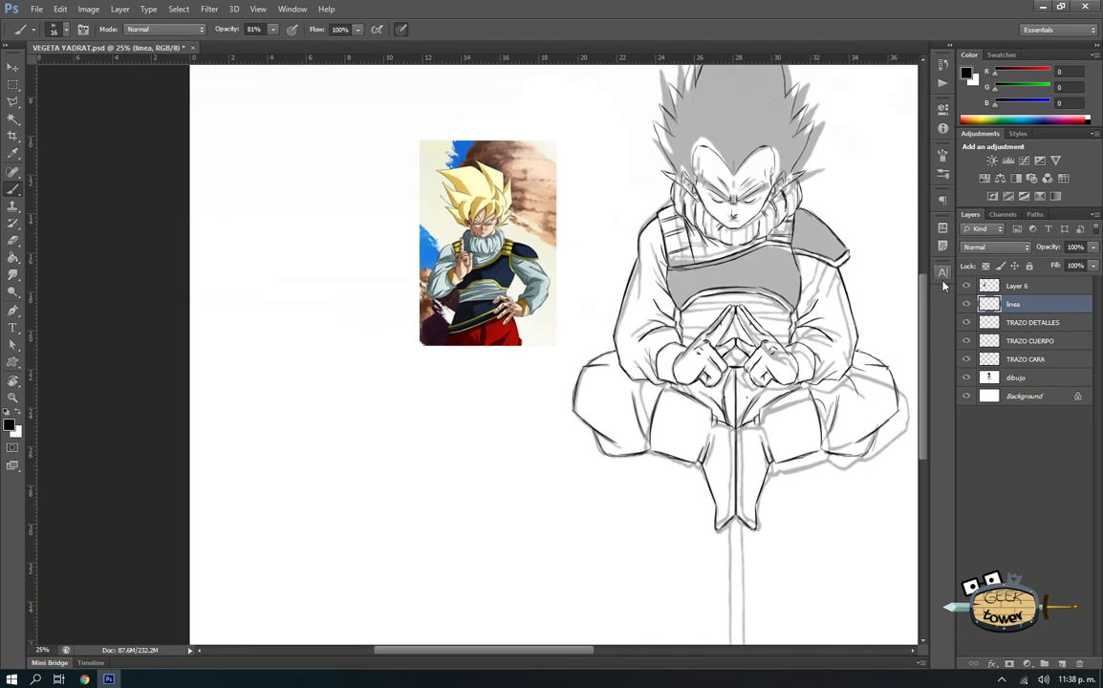
pyautogui.click(966, 286)
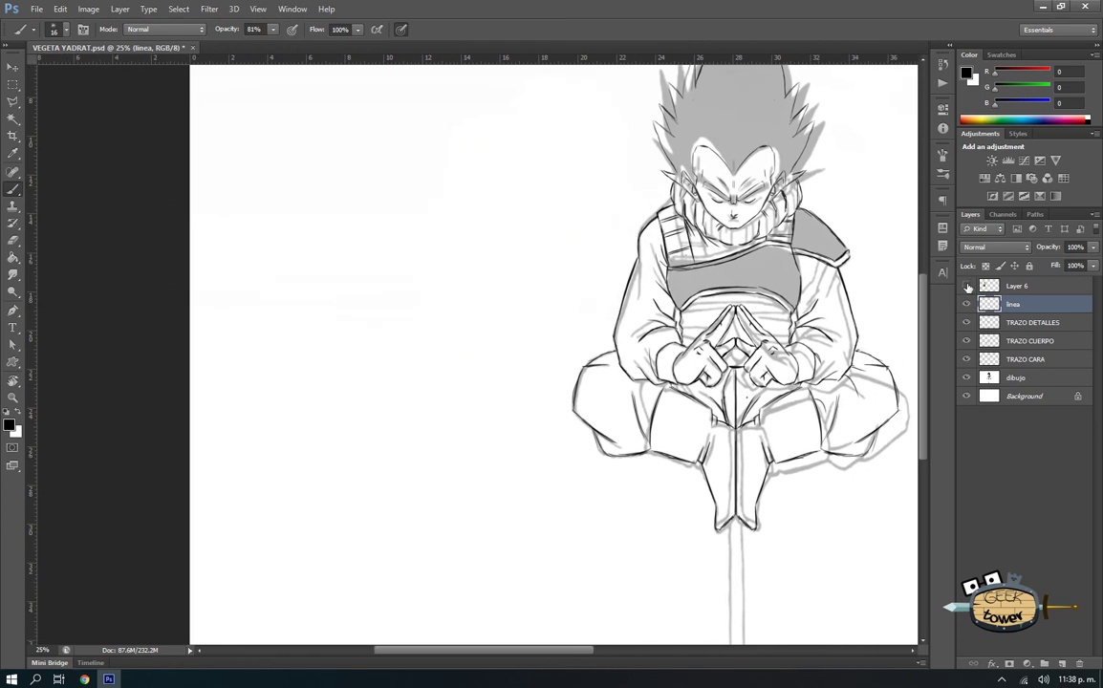
pyautogui.click(966, 378)
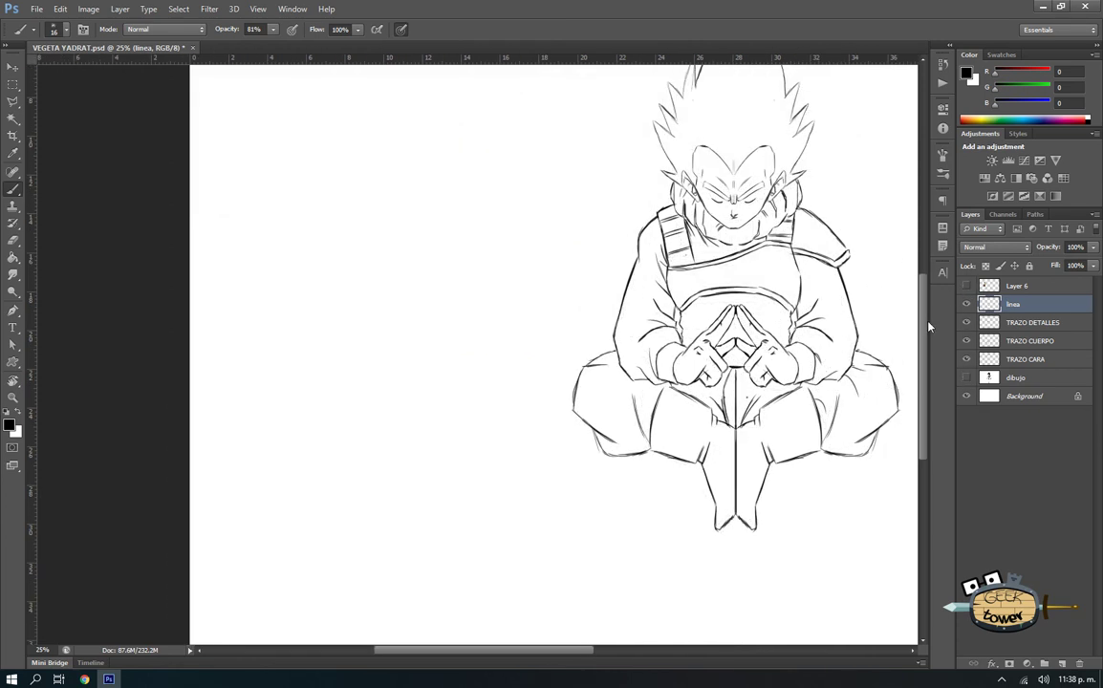
pyautogui.moveTo(775, 401); pyautogui.dragTo(587, 447)
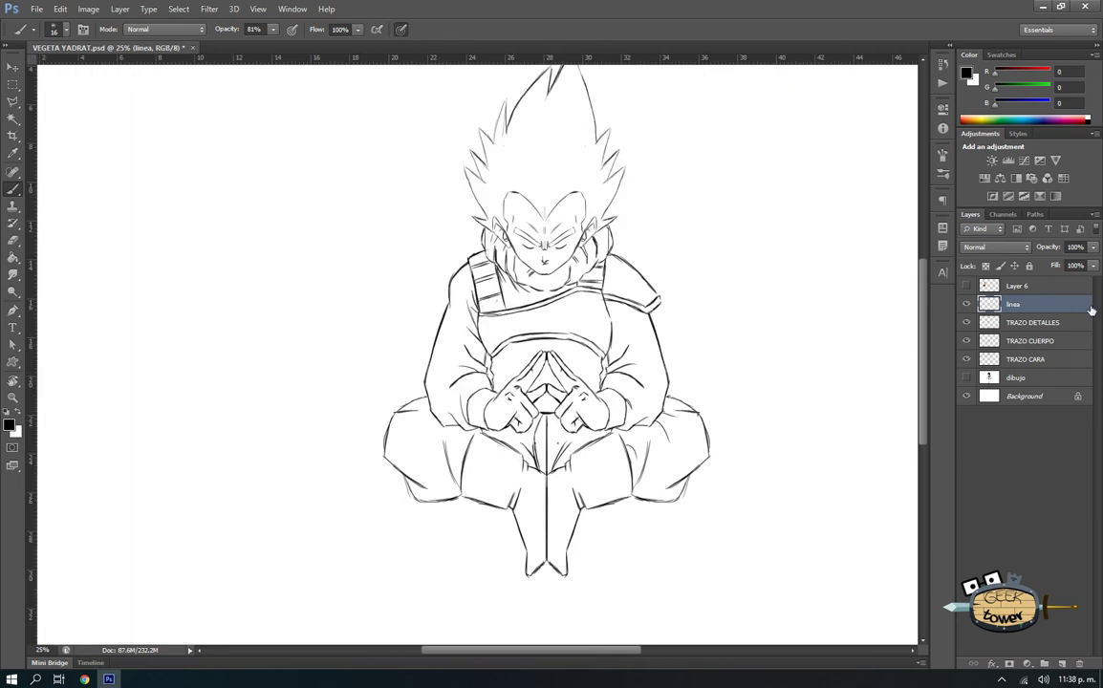
pyautogui.click(966, 377)
pyautogui.click(967, 377)
pyautogui.click(966, 377)
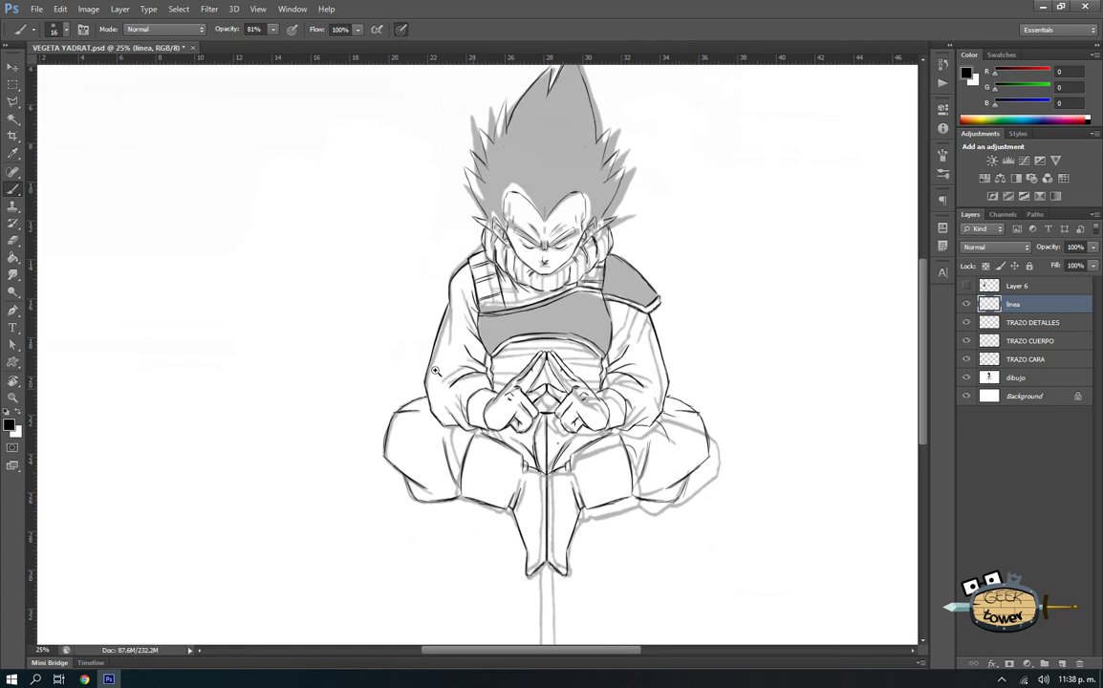
pyautogui.keyDown('ctrl'); pyautogui.click(502, 363); pyautogui.keyUp('ctrl')
pyautogui.keyDown('ctrl'); pyautogui.click(505, 364); pyautogui.keyUp('ctrl')
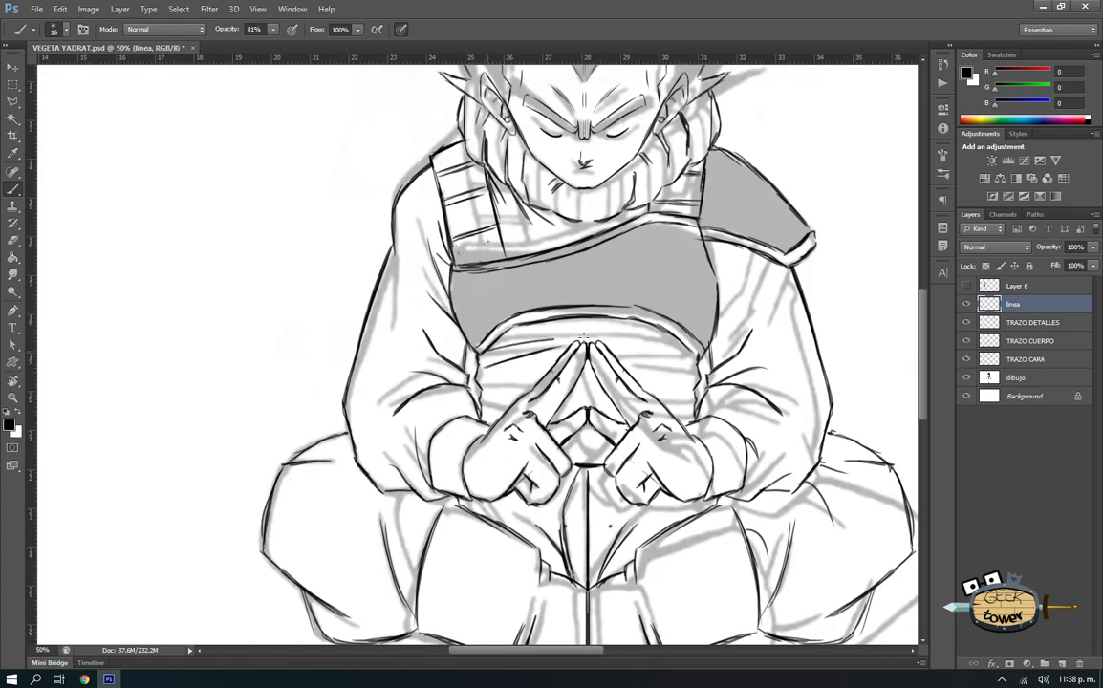
# - Ink a chest stroke and the double centre line down the legs
pyautogui.moveTo(570, 306); pyautogui.dragTo(634, 322)
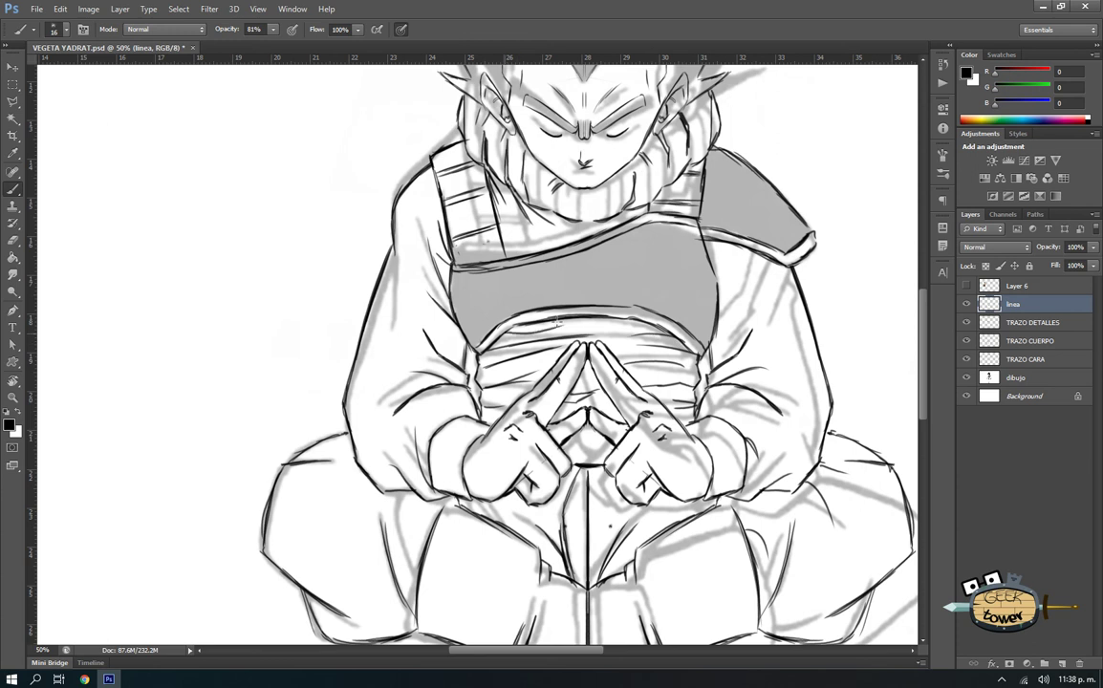
pyautogui.scroll(-1, 608, 357)
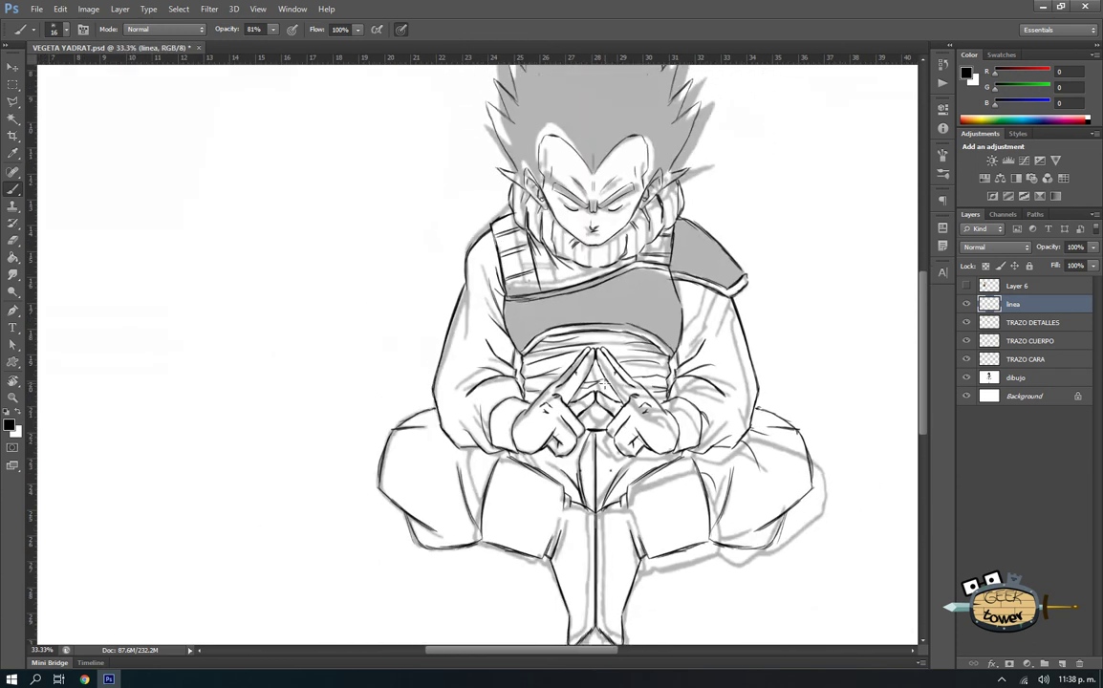
pyautogui.scroll(1, 536, 483)
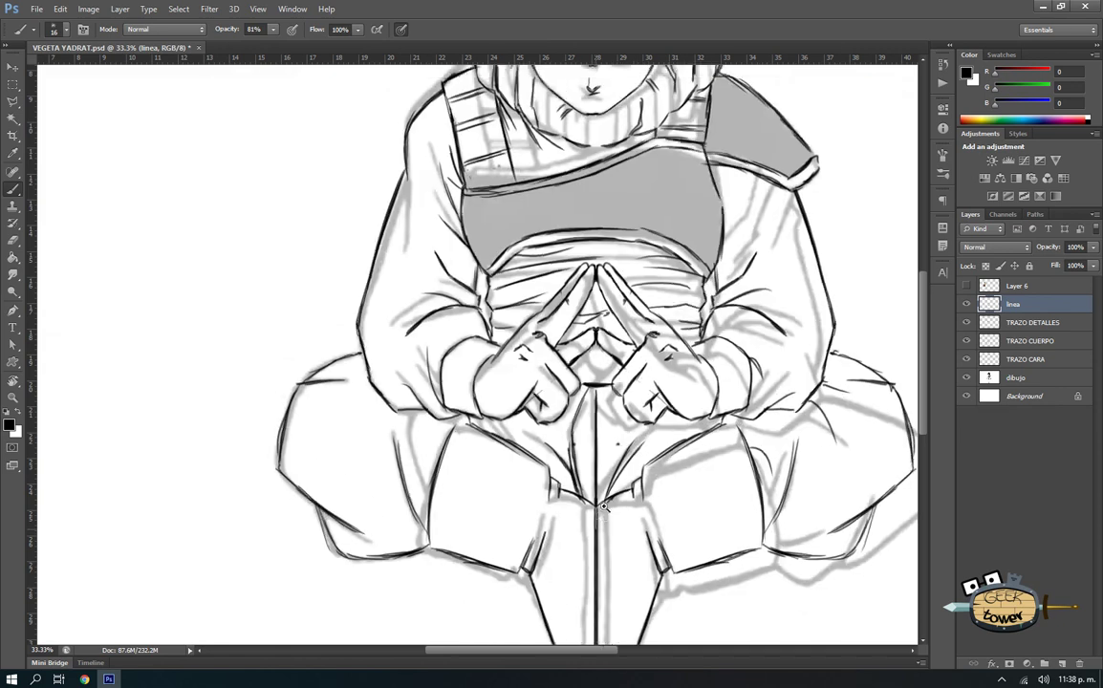
pyautogui.moveTo(631, 640); pyautogui.dragTo(600, 490)
pyautogui.moveTo(590, 346); pyautogui.dragTo(595, 509)
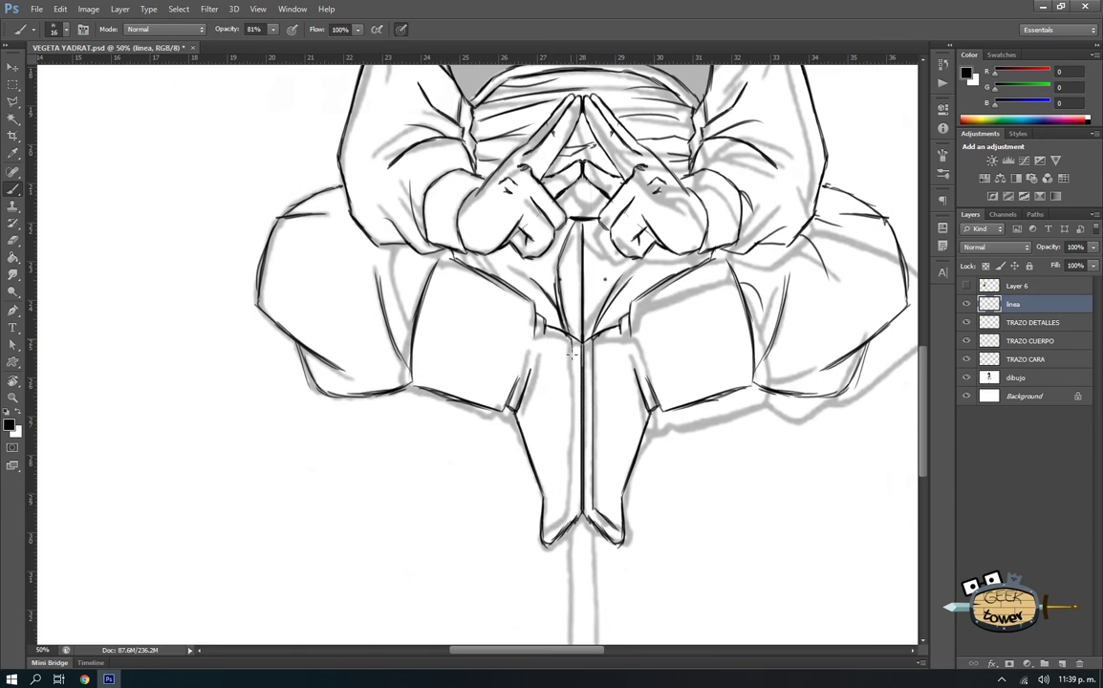
pyautogui.moveTo(571, 347); pyautogui.dragTo(574, 510)
# - Add the left boot stroke, waist and left-leg folds, and redraw the right knee outline
pyautogui.moveTo(543, 496); pyautogui.dragTo(555, 487)
pyautogui.moveTo(624, 315); pyautogui.dragTo(622, 333)
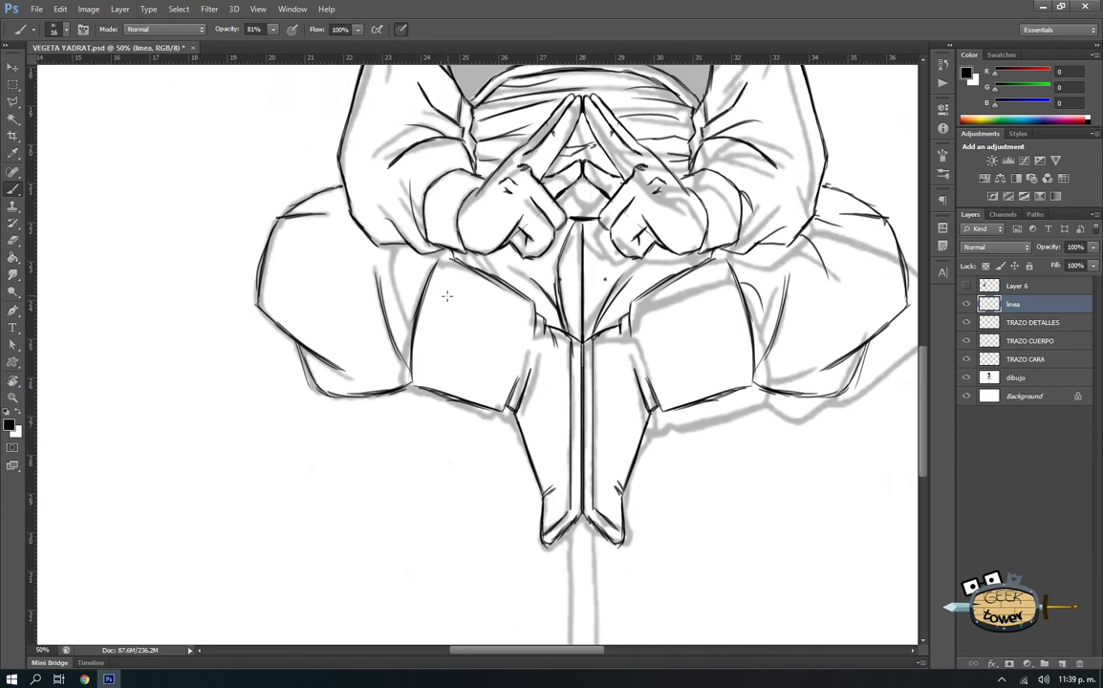
pyautogui.moveTo(358, 329); pyautogui.dragTo(356, 302)
pyautogui.moveTo(900, 311); pyautogui.dragTo(865, 349)
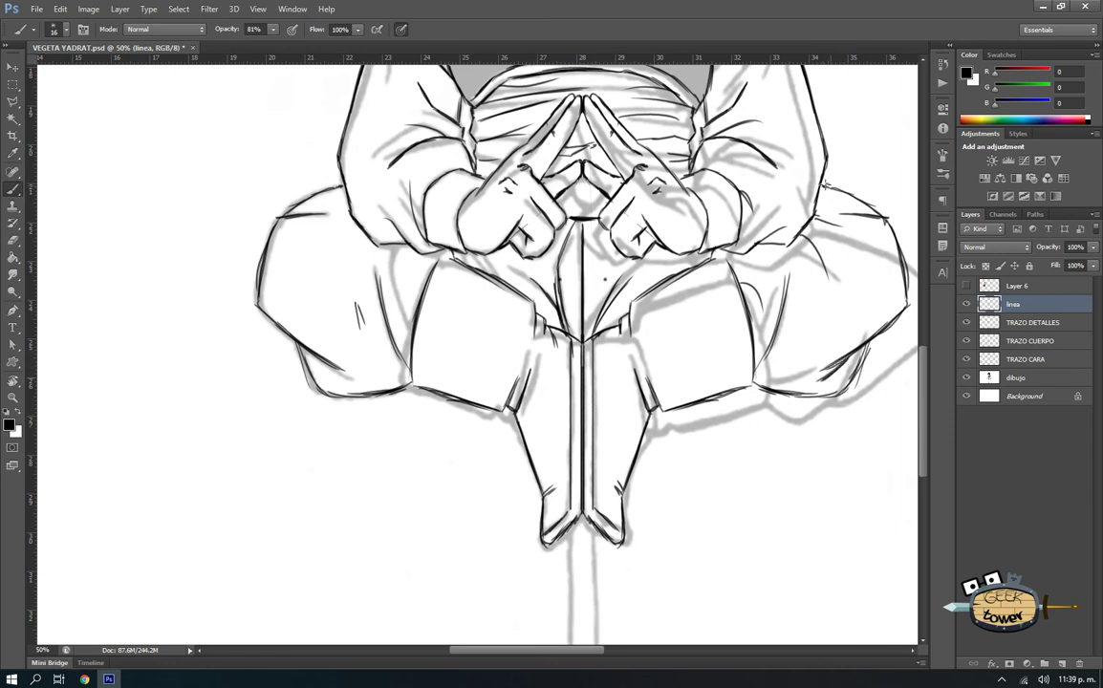
pyautogui.scroll(-2, 750, 177)
pyautogui.hscroll(2, 774, 286)
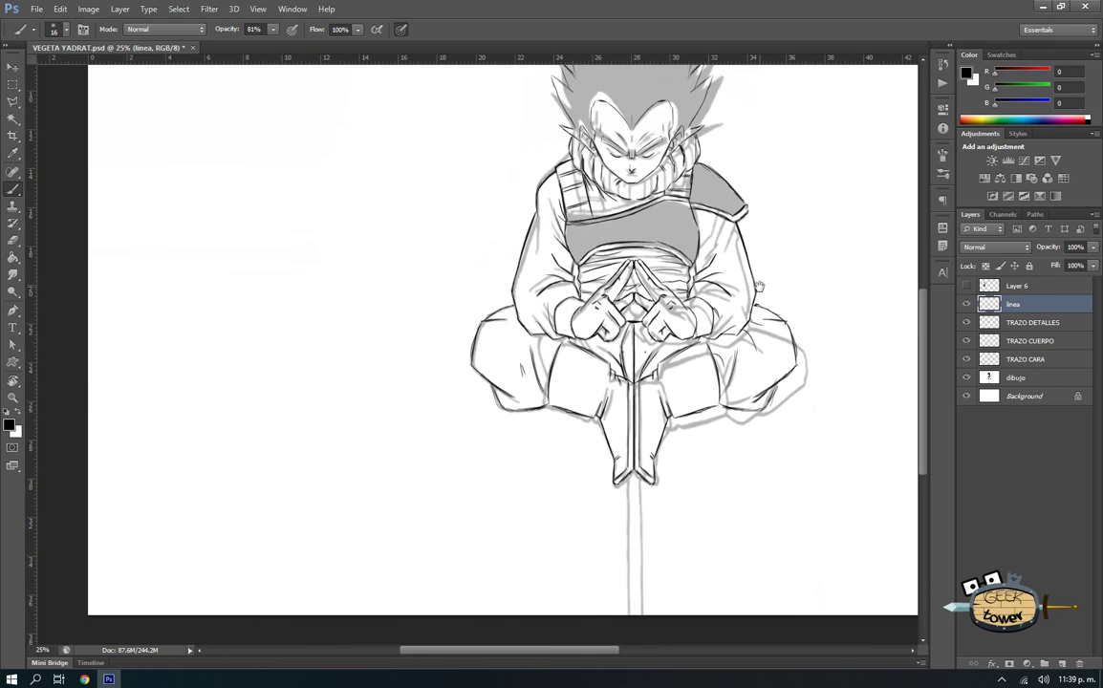
pyautogui.scroll(3, 713, 330)
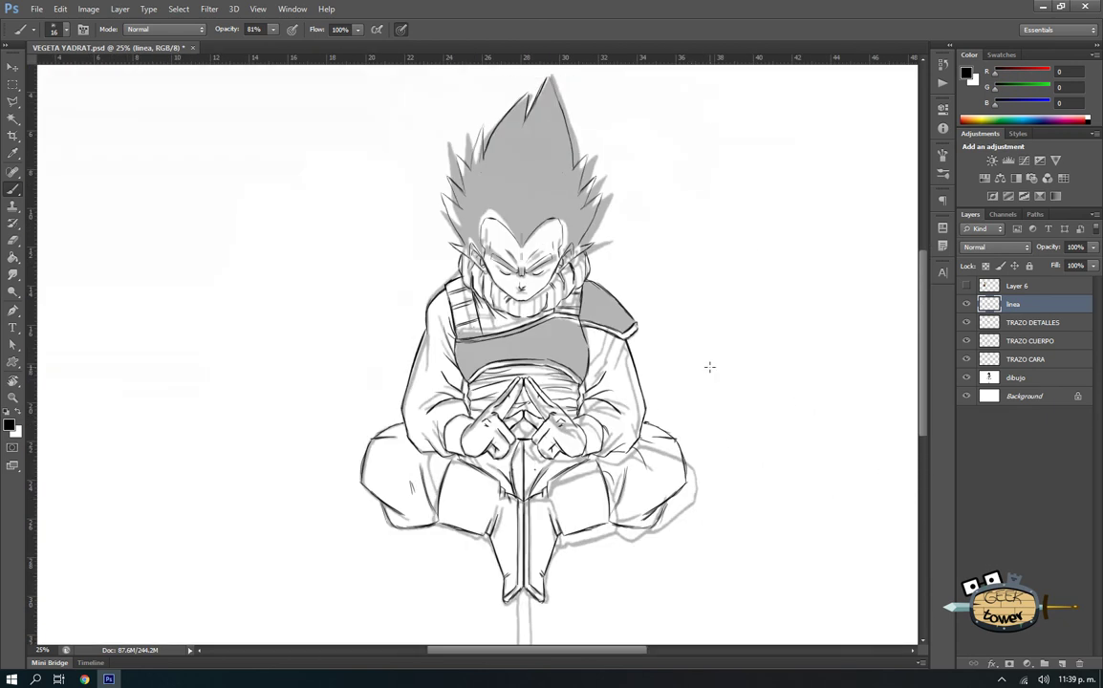